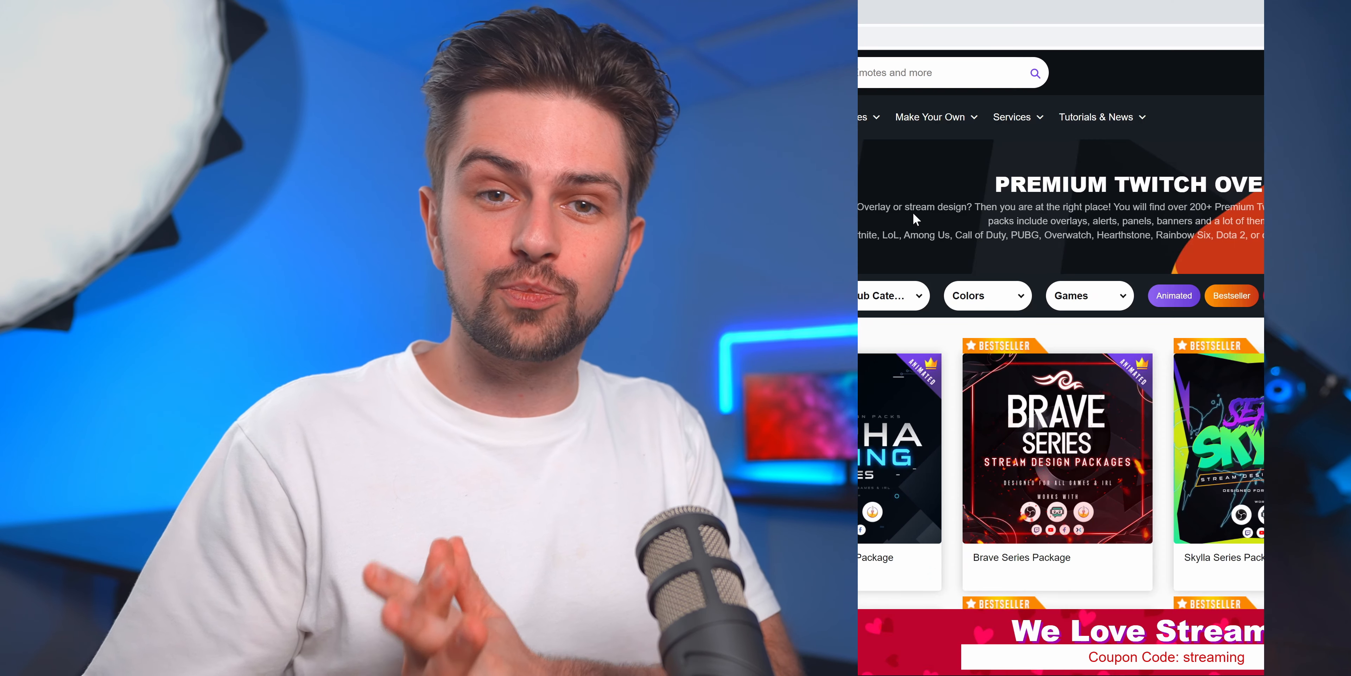
- Browse the stream design packages offered in the OWN3D shop
scroll(962, 290, down, 15)
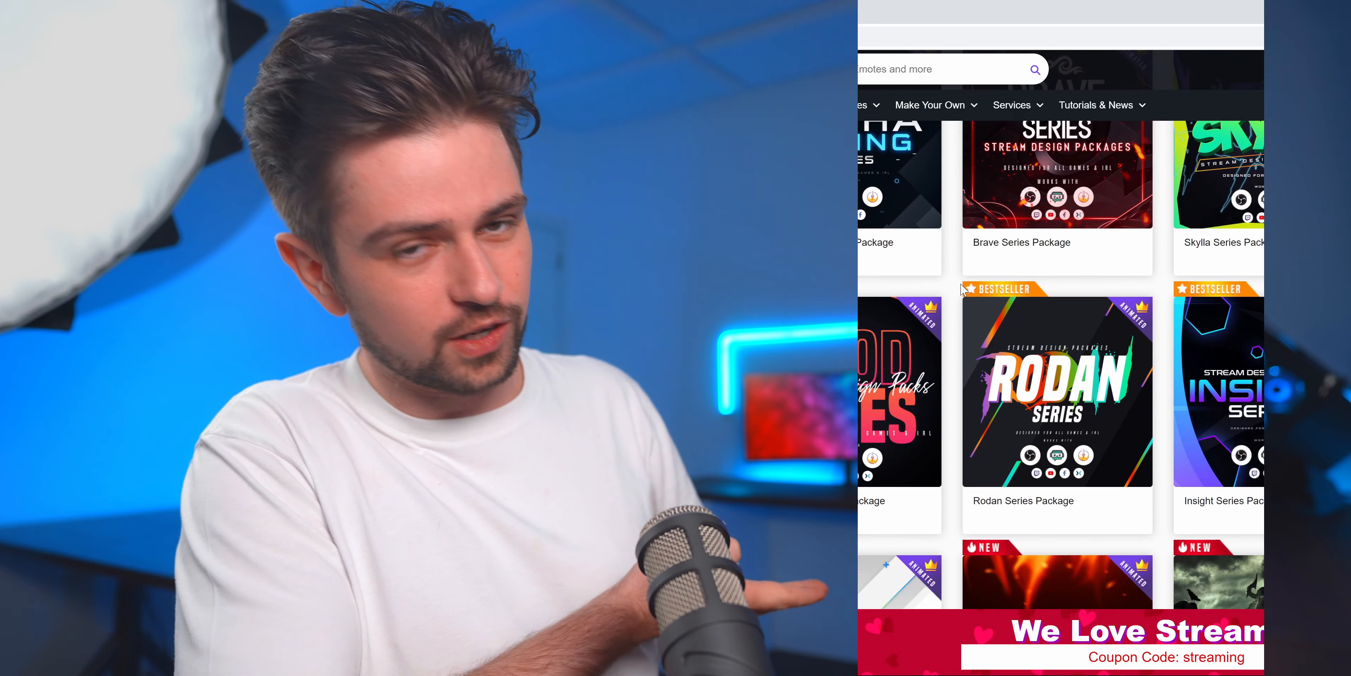
scroll(960, 283, down, 5)
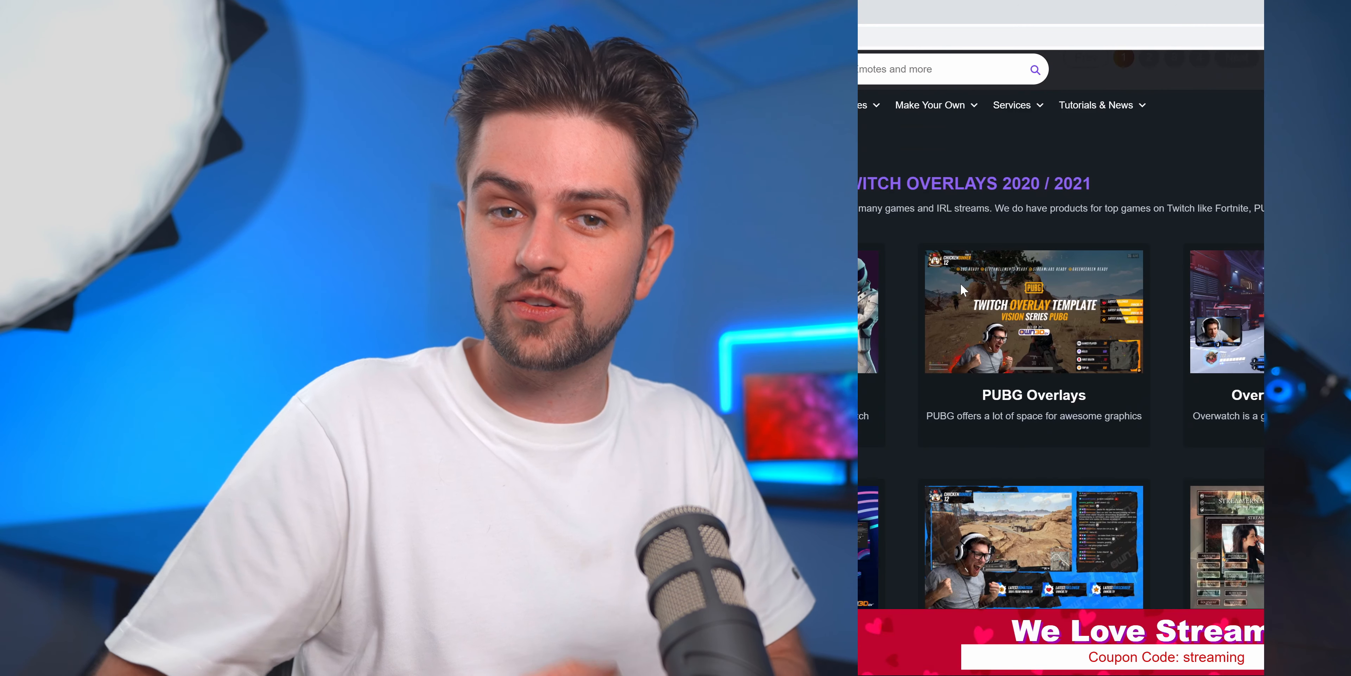
scroll(961, 283, up, 3)
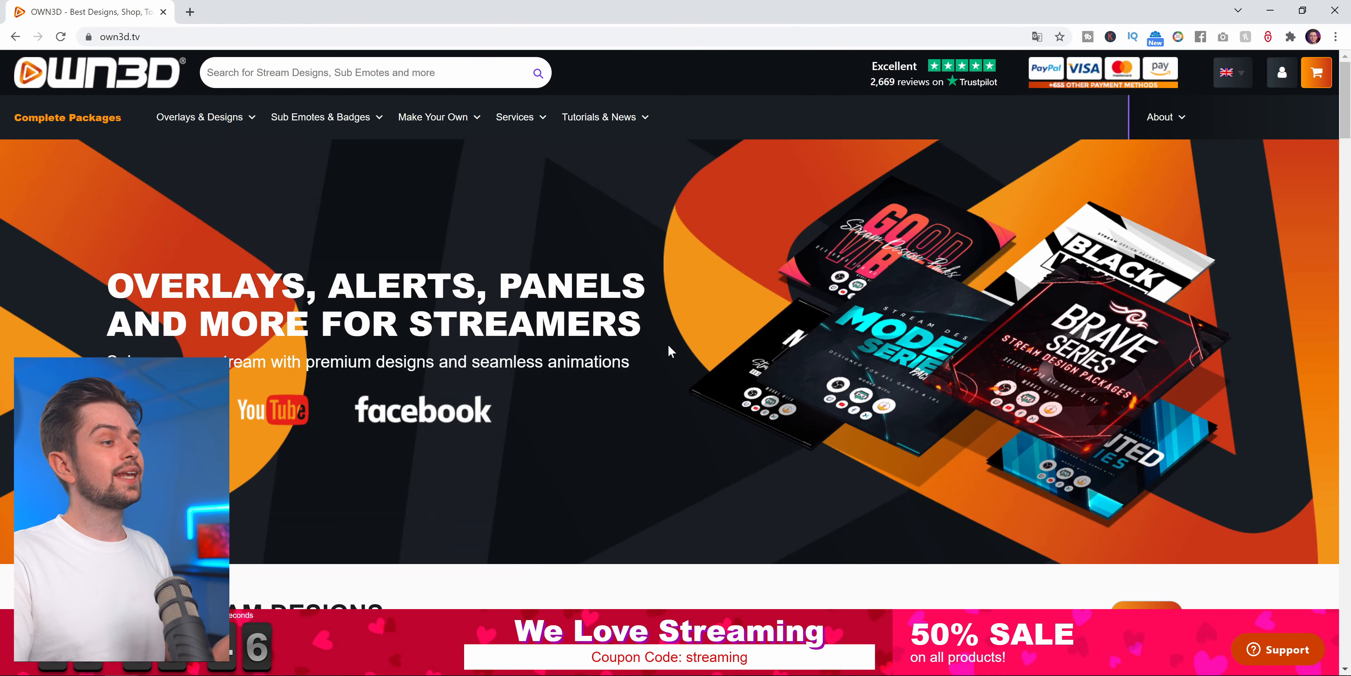
scroll(670, 350, down, 15)
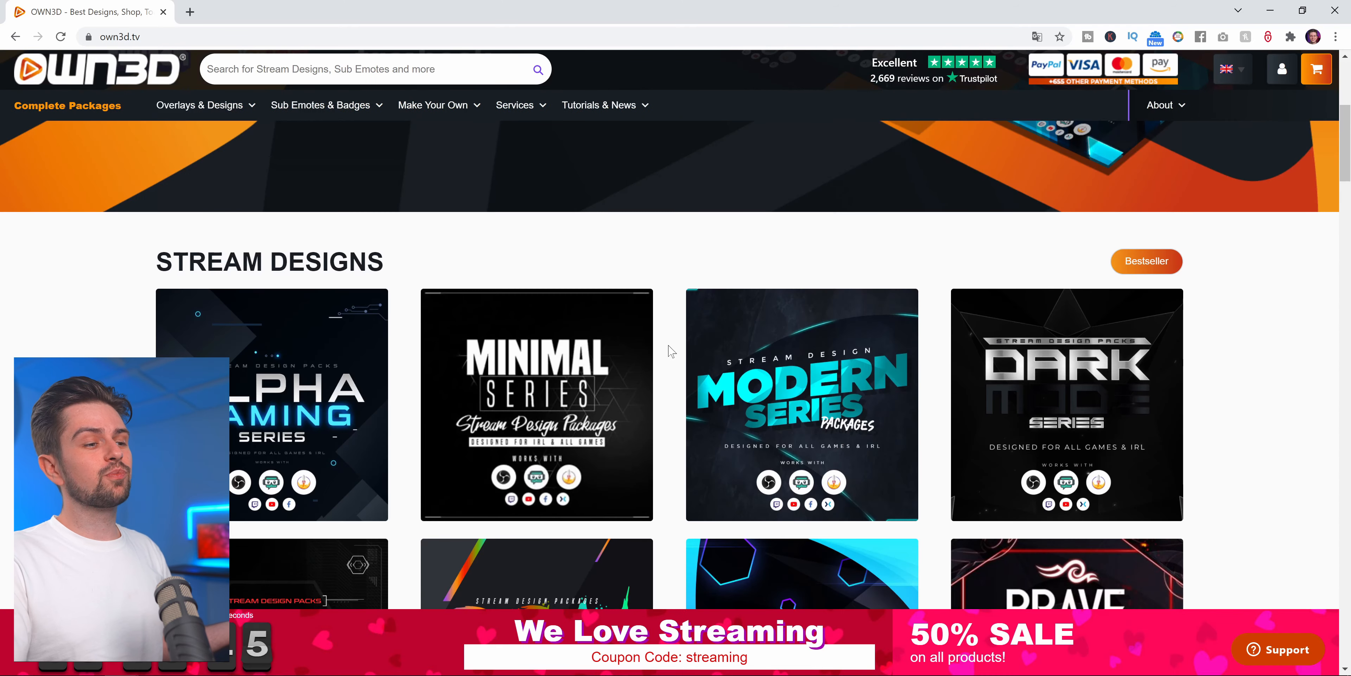
scroll(682, 363, up, 15)
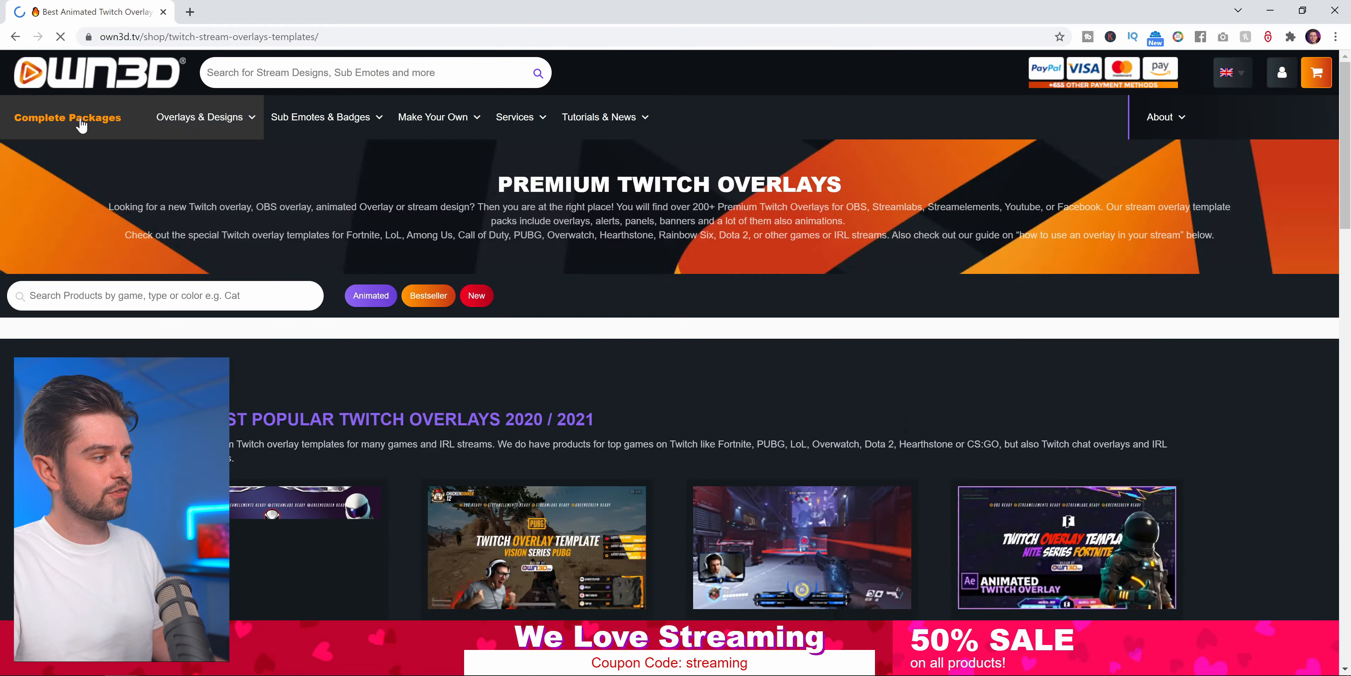
- Open the Poker Series Package from OWN3D's Complete Packages listing
scroll(983, 354, down, 10)
mouse_move(983, 354)
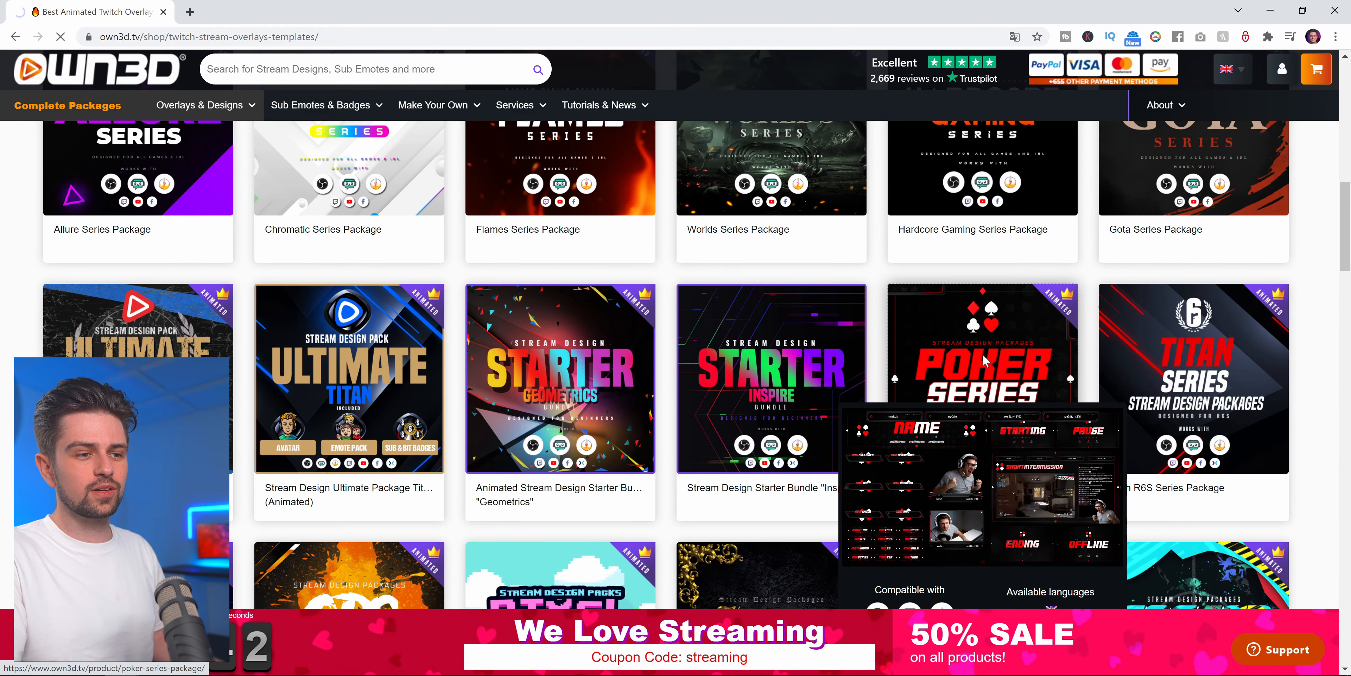
click(983, 354)
- Preview the Poker Series package's New Follower alert and Scene Transition in the interactive showcase, with the page zoomed out
scroll(557, 372, down, 8)
scroll(560, 371, down, 3)
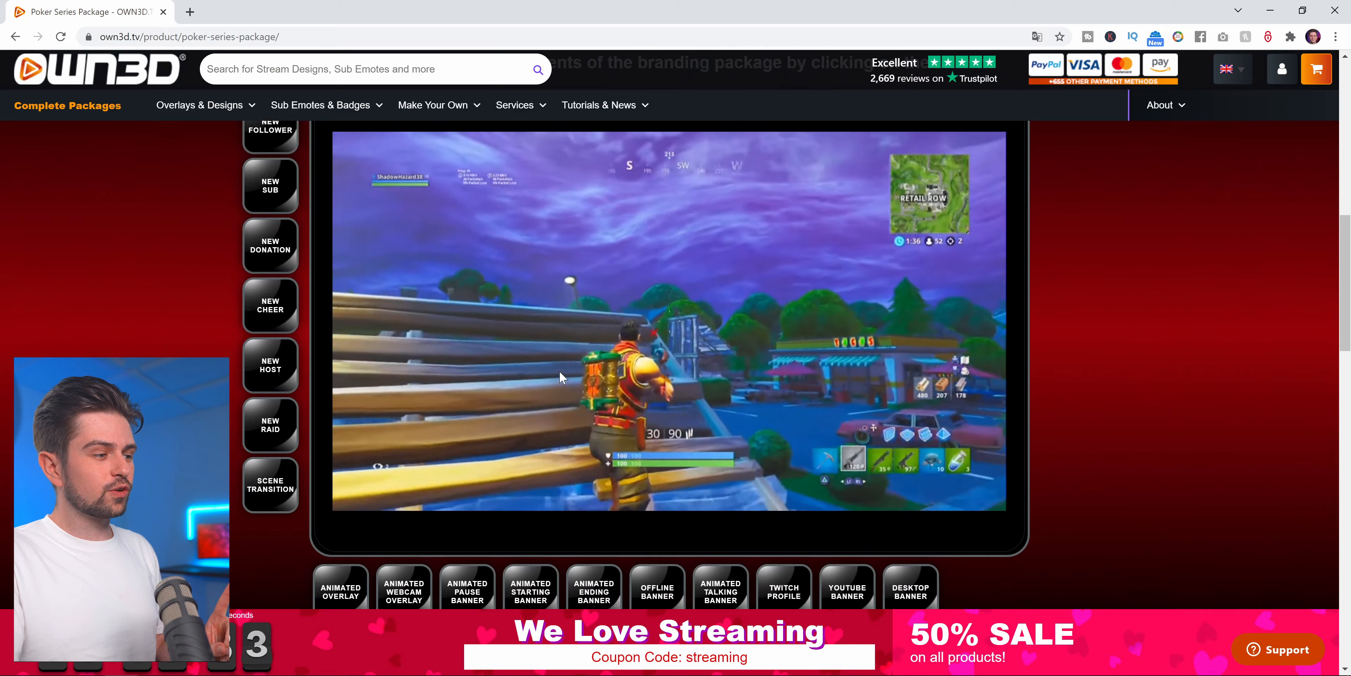
scroll(403, 337, up, 1)
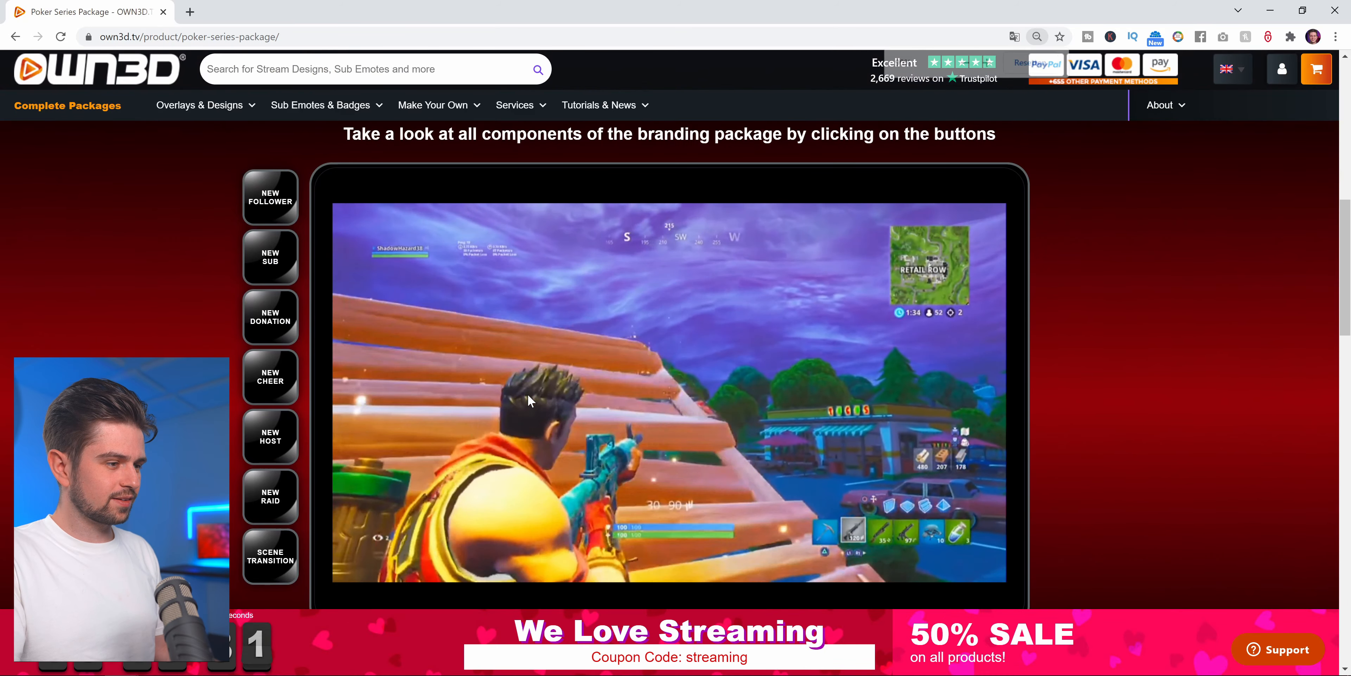
key(ctrl+minus)
scroll(585, 416, up, 1)
scroll(585, 416, down, 1)
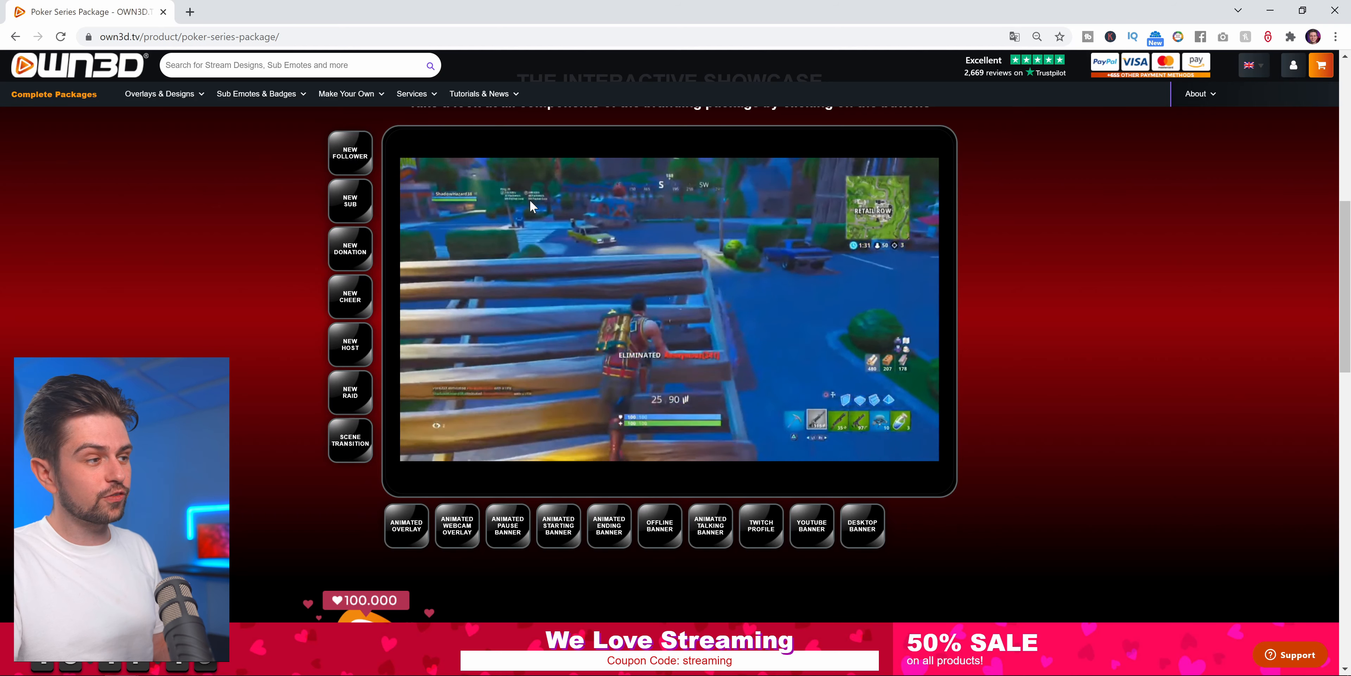
click(355, 165)
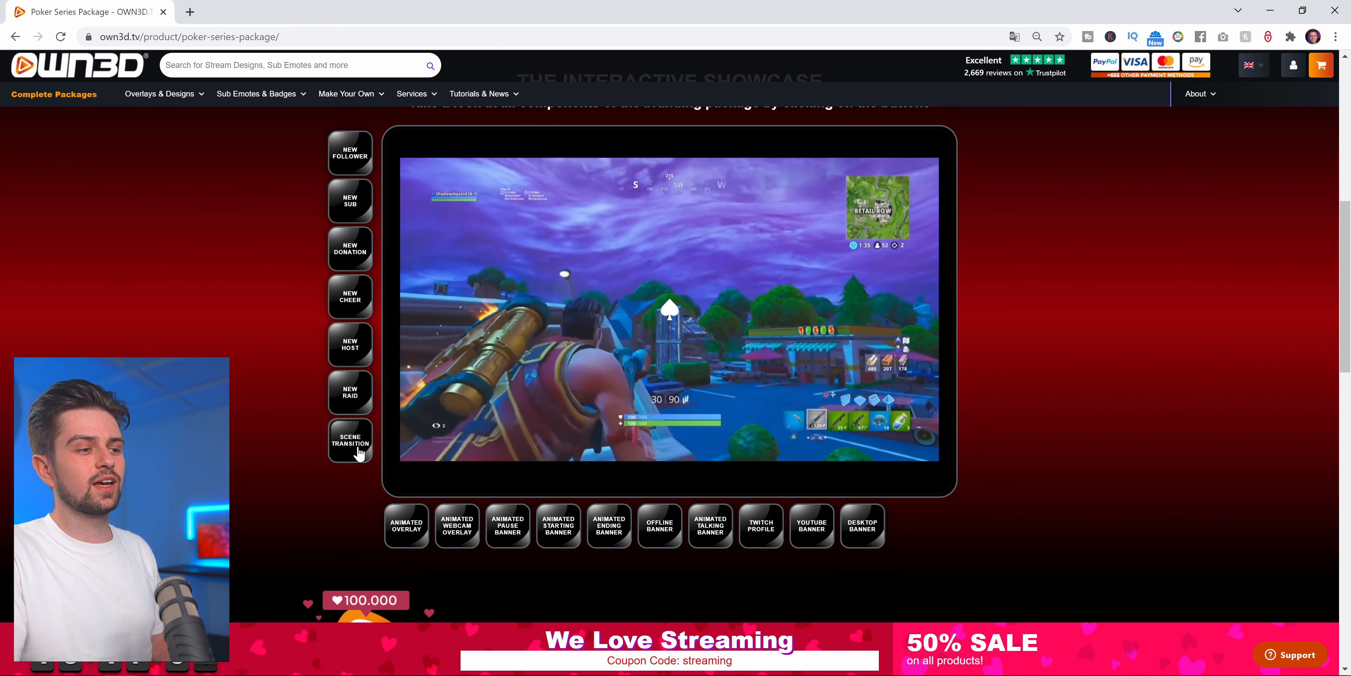
click(359, 452)
- Add the Poker Premium Package to the cart and apply the coupon code TVN
scroll(359, 452, down, 15)
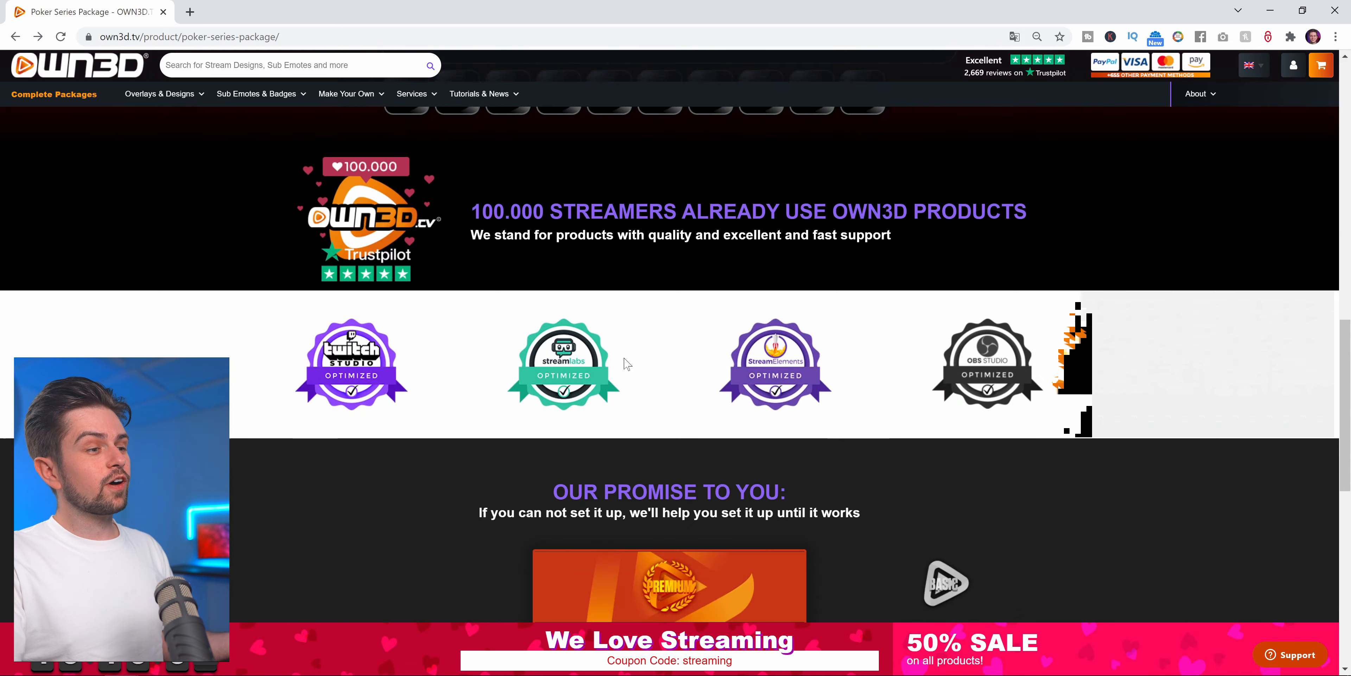
scroll(626, 362, down, 4)
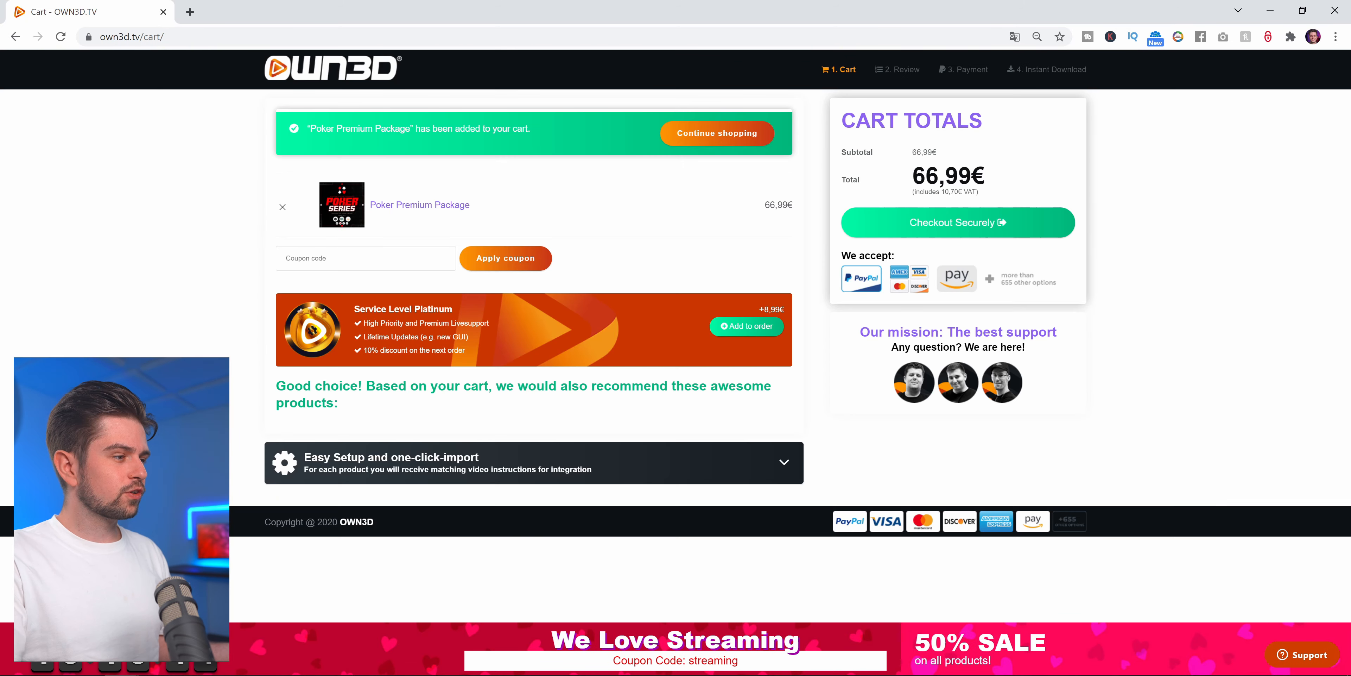
text(TVN)
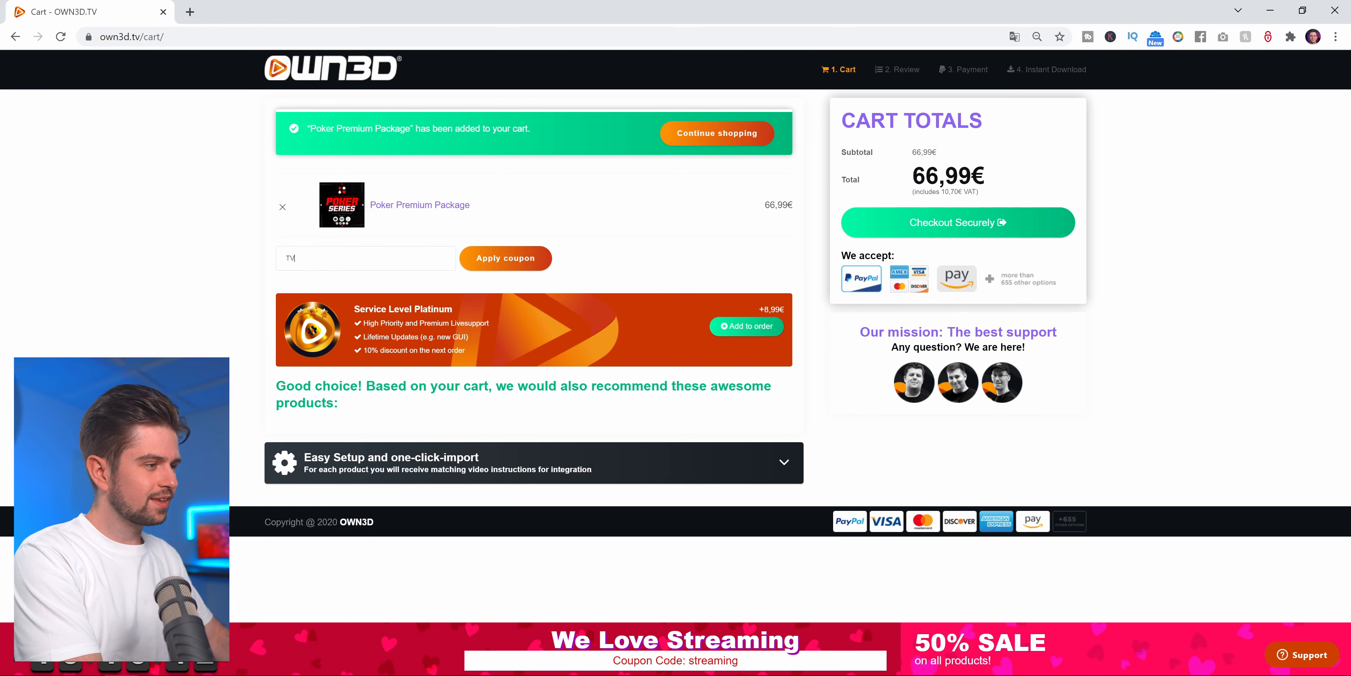
click(533, 260)
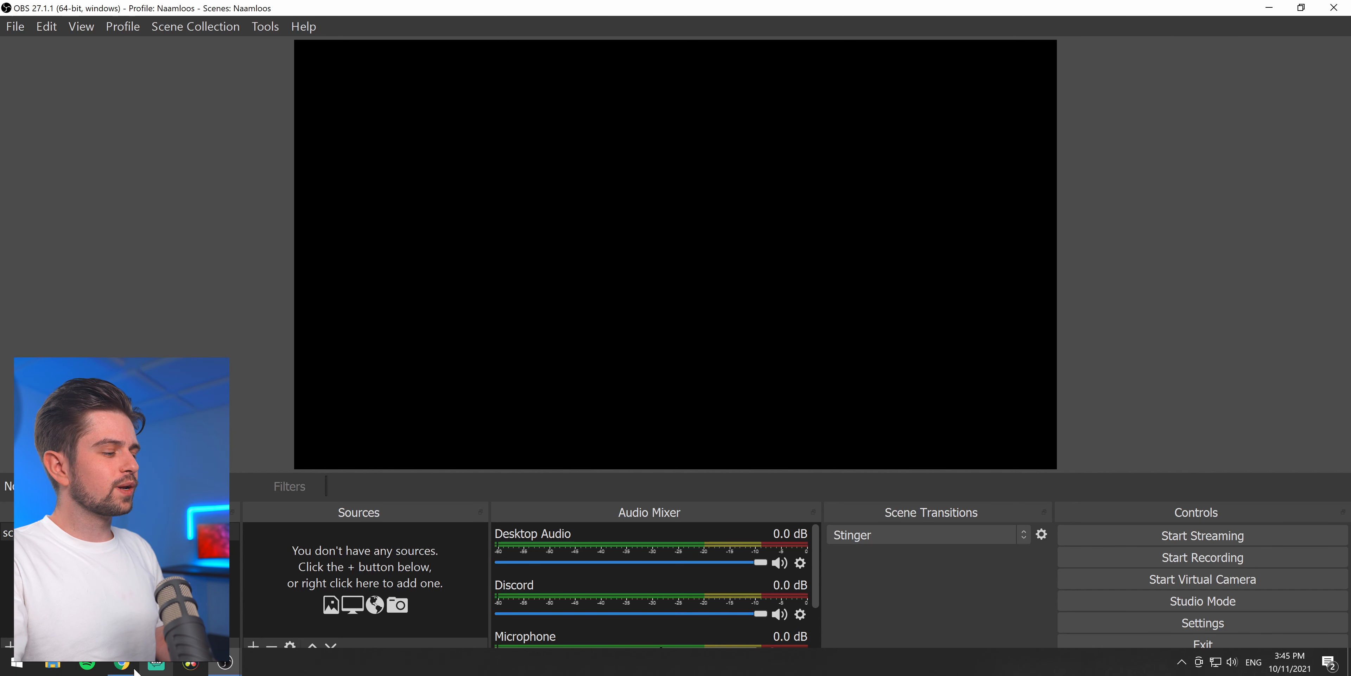
- Switch from OBS to Chrome and log in to streamlabs.com with the Twitch account
click(126, 664)
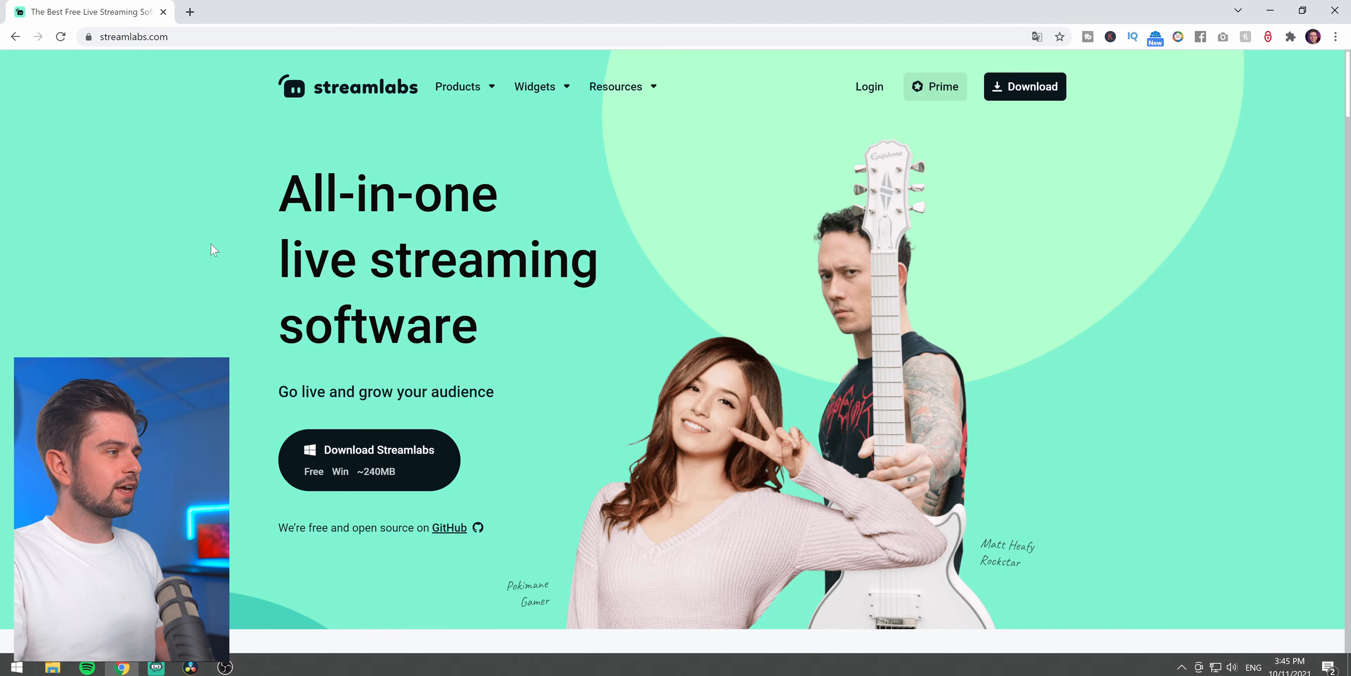
click(116, 38)
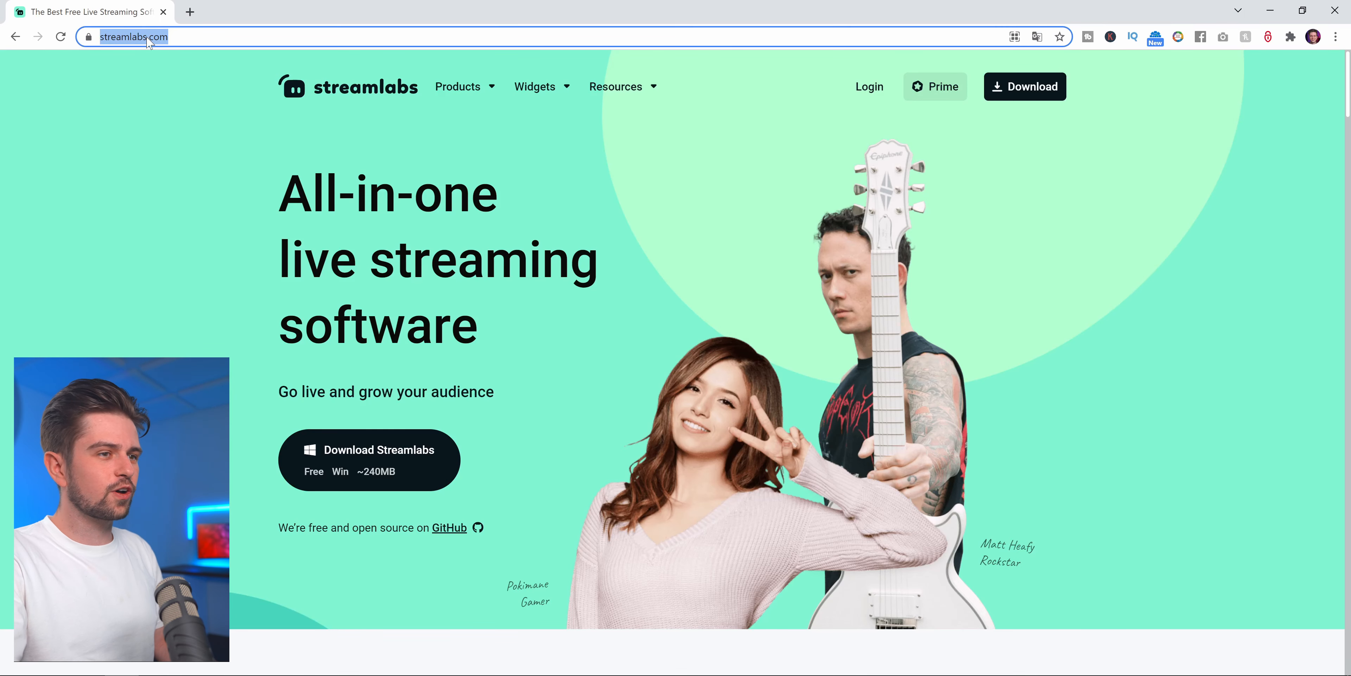
click(859, 90)
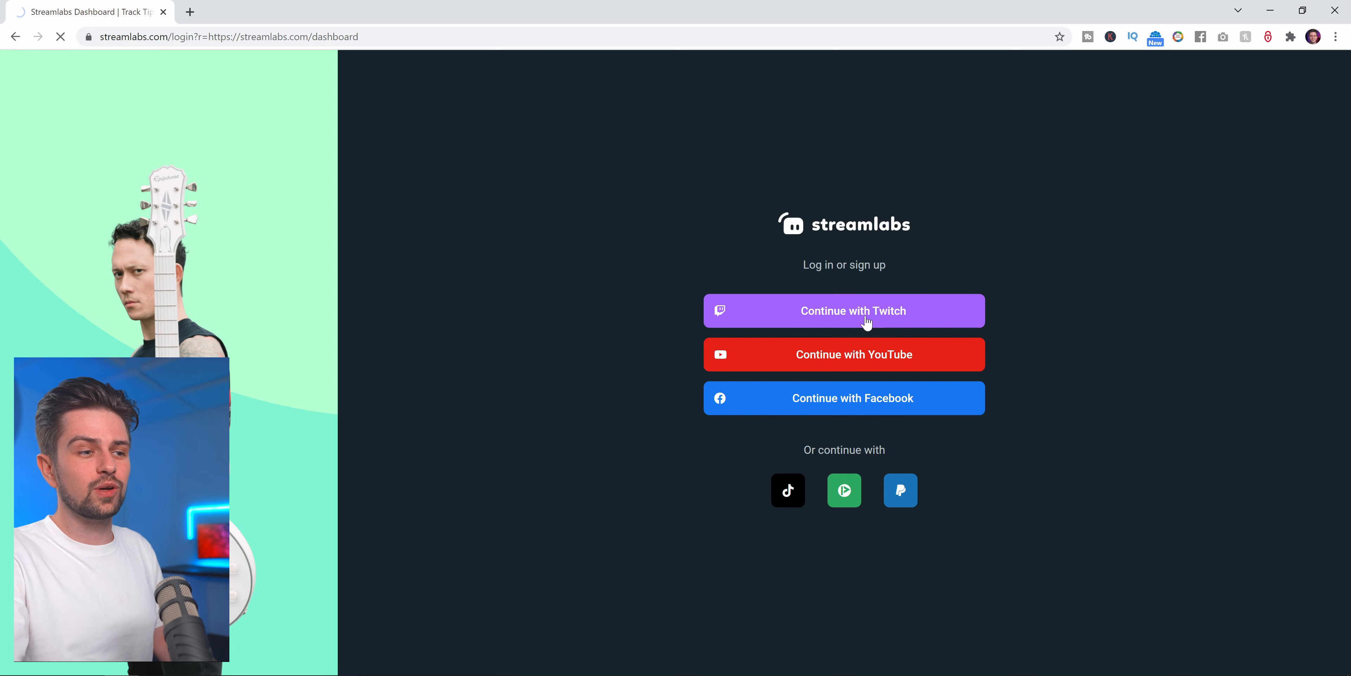
click(866, 322)
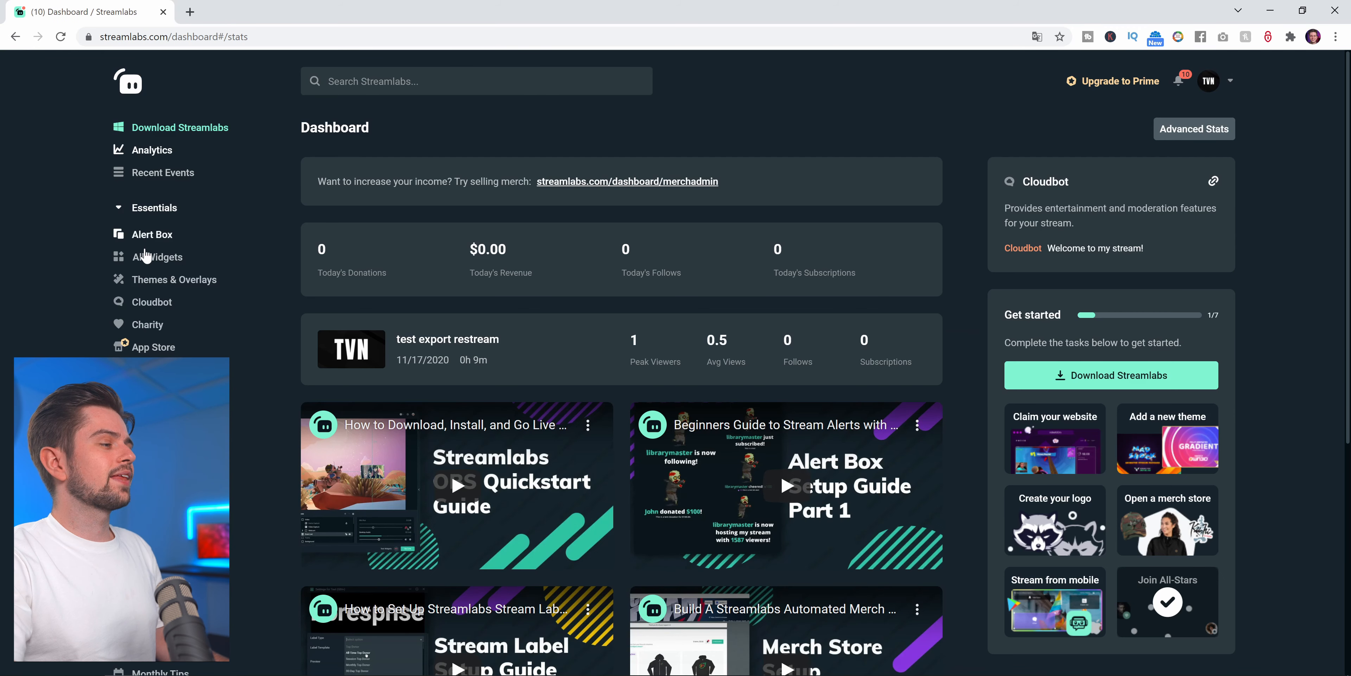
- Open the Alert Box in the Streamlabs dashboard and look over its general settings
click(155, 235)
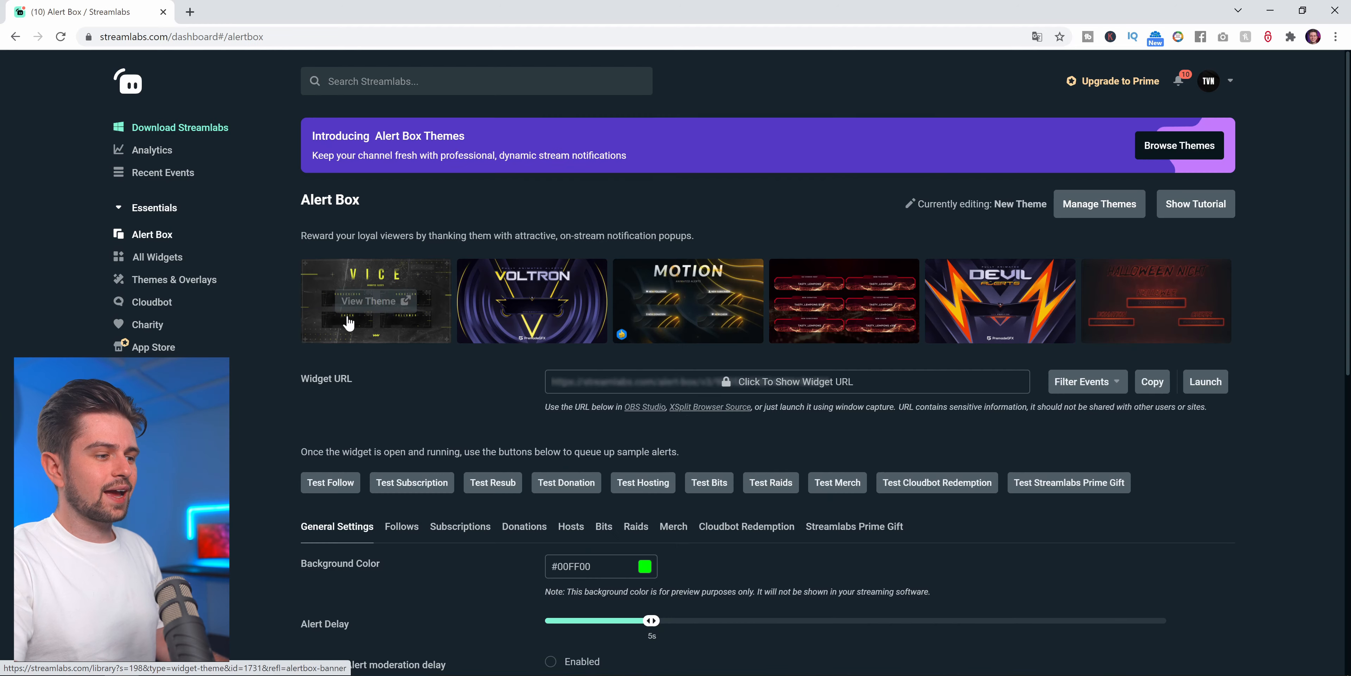
scroll(370, 321, down, 4)
scroll(369, 321, down, 1)
scroll(399, 323, up, 1)
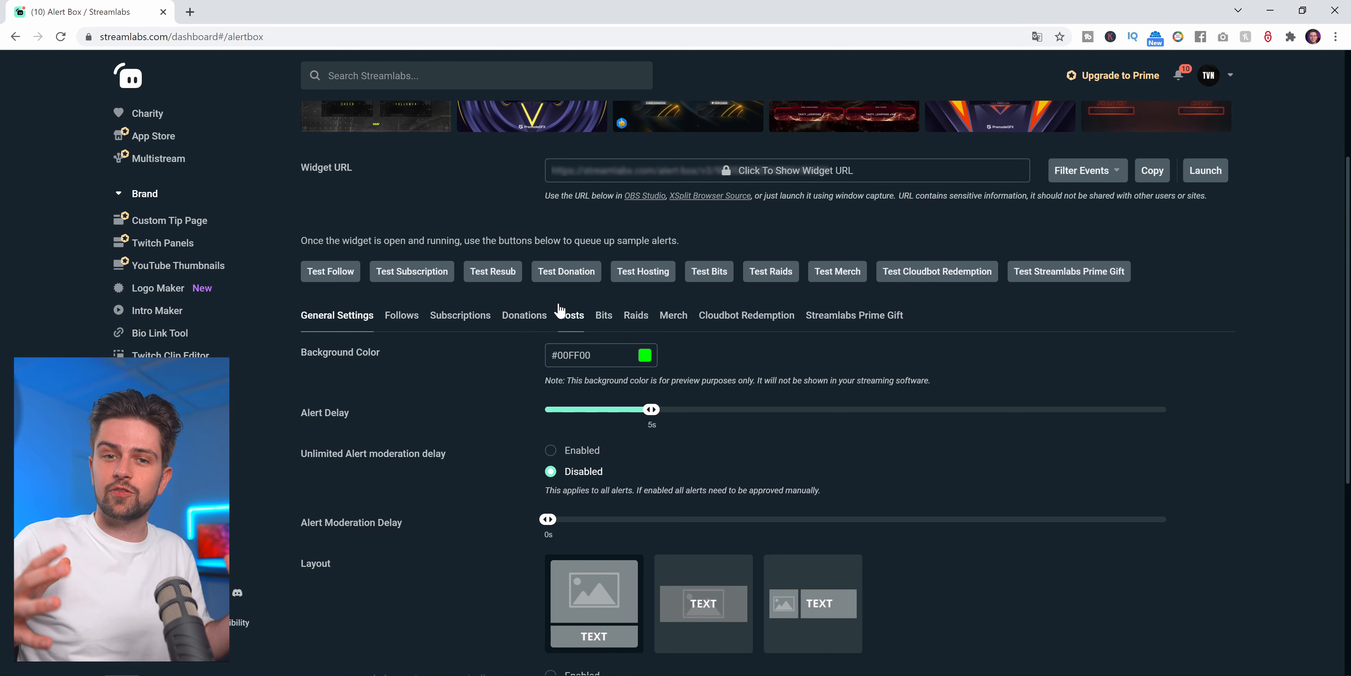
scroll(532, 548, down, 1)
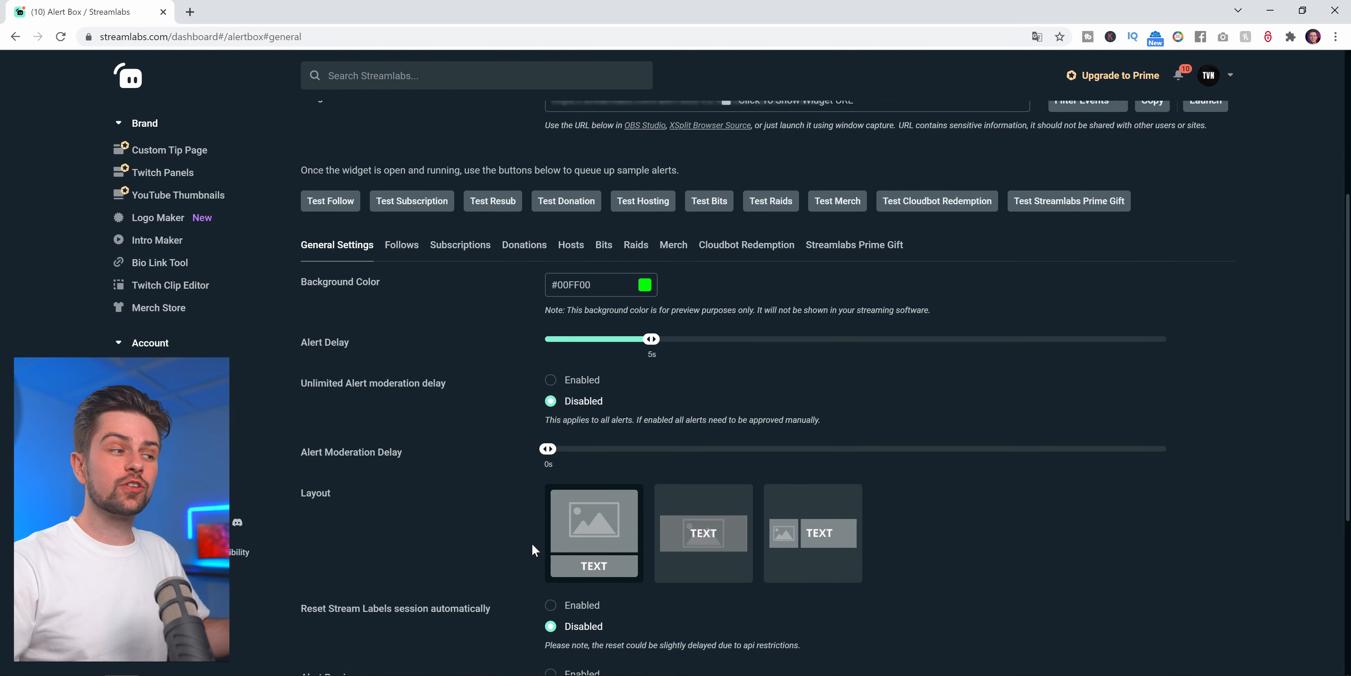
- Examine the follow alert settings, including layout, animation, message template, image, sound and duration
click(410, 247)
scroll(542, 364, down, 10)
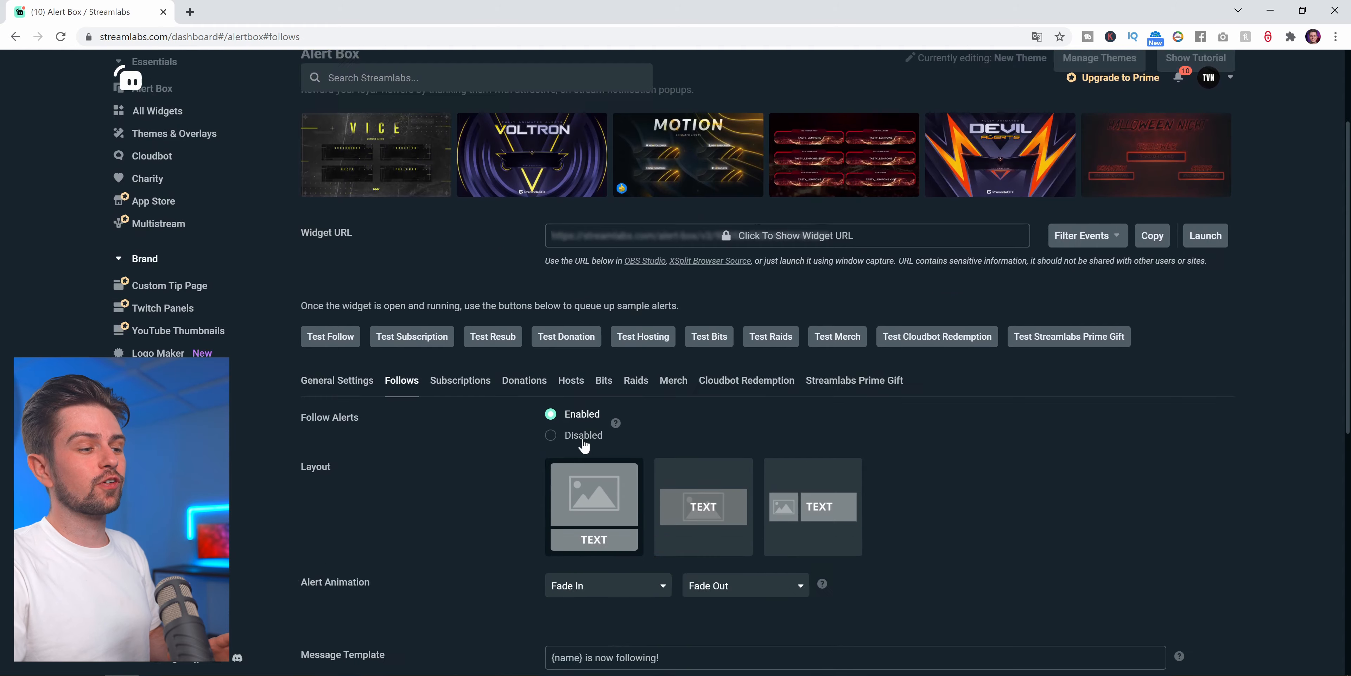
scroll(474, 398, up, 3)
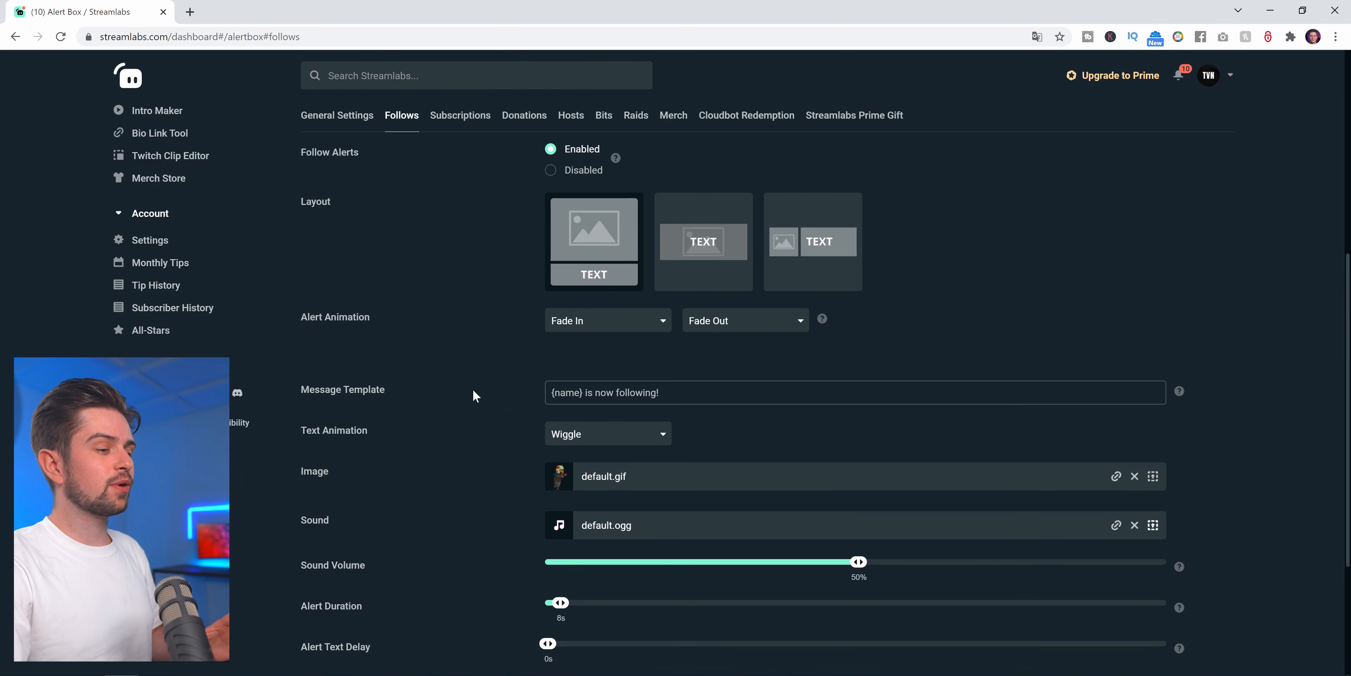
scroll(548, 422, up, 2)
scroll(404, 431, down, 6)
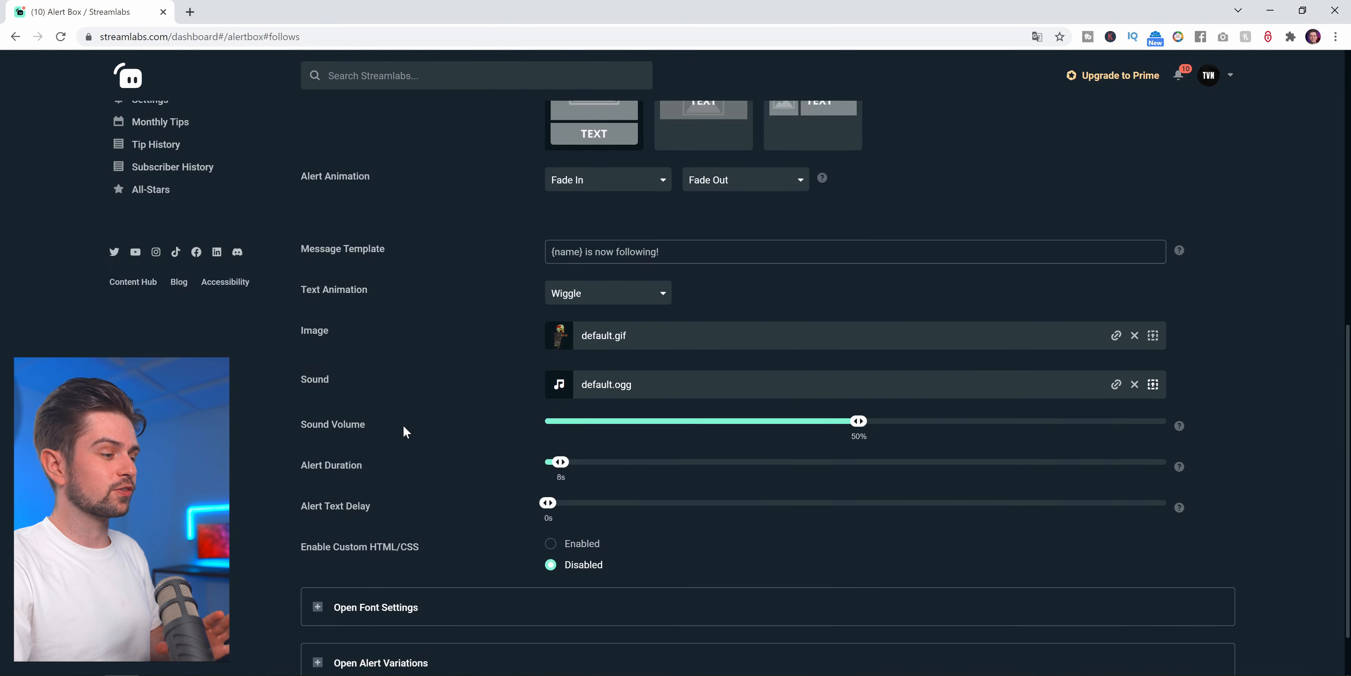
scroll(396, 438, up, 7)
scroll(469, 455, up, 2)
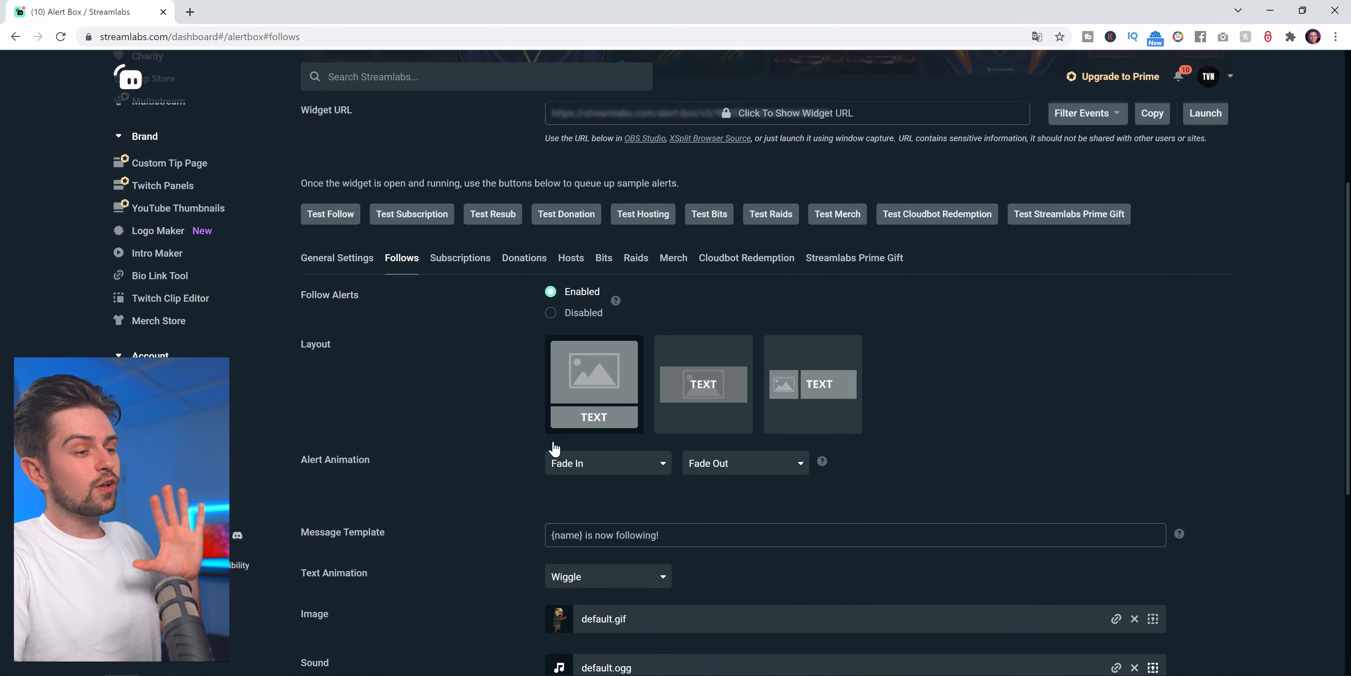
scroll(555, 449, down, 5)
scroll(579, 446, up, 8)
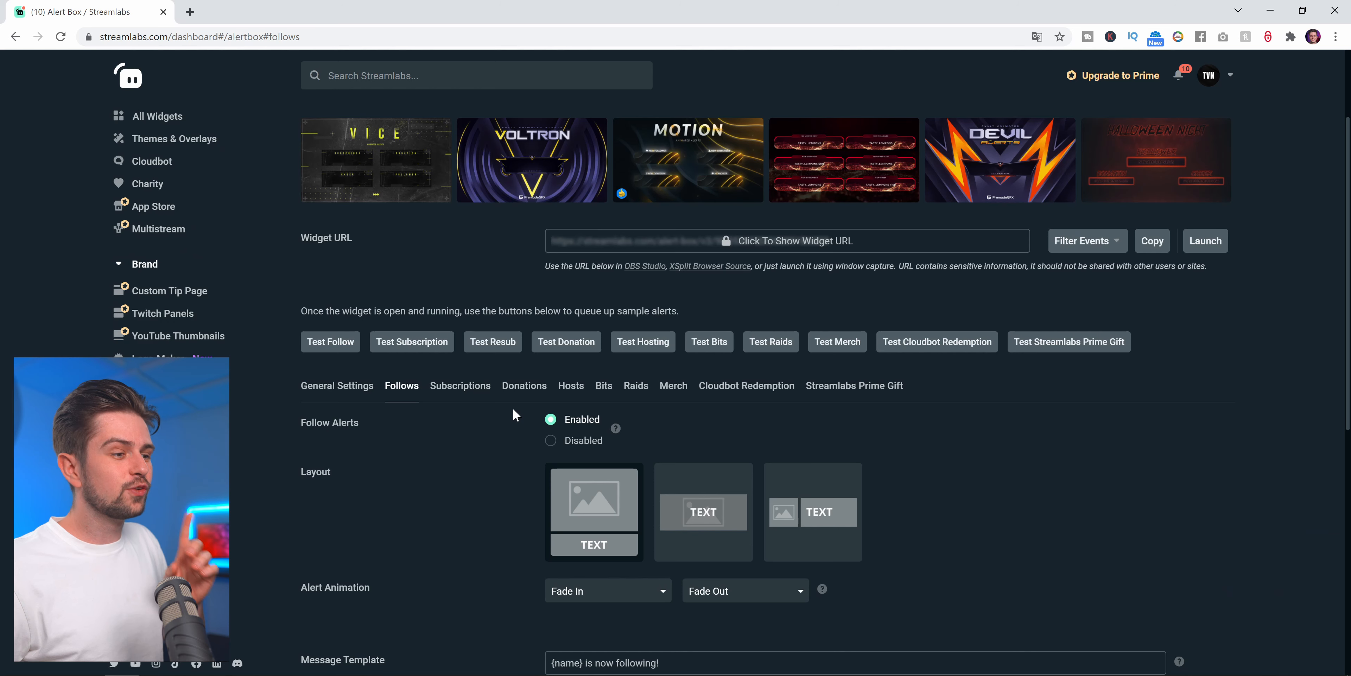
scroll(585, 389, up, 3)
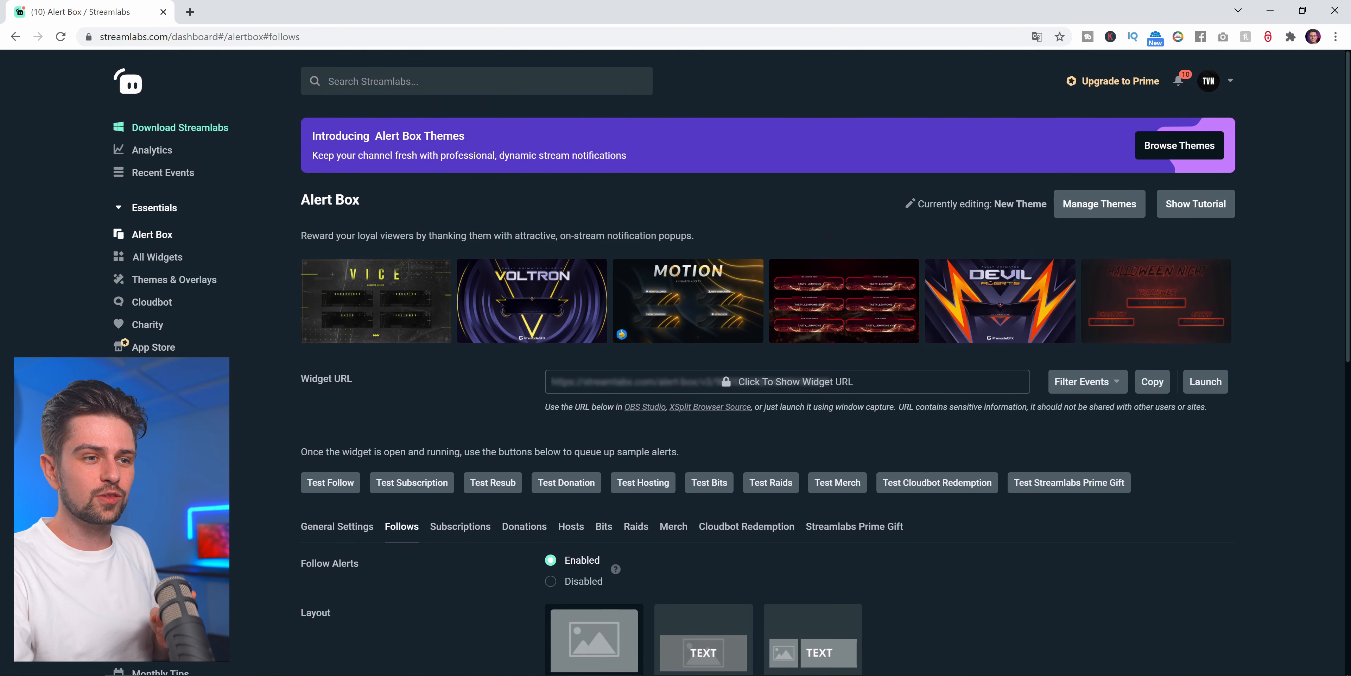
- Create a widget theme named Tutorial with Streamlabs default settings and make it the active theme
click(1096, 208)
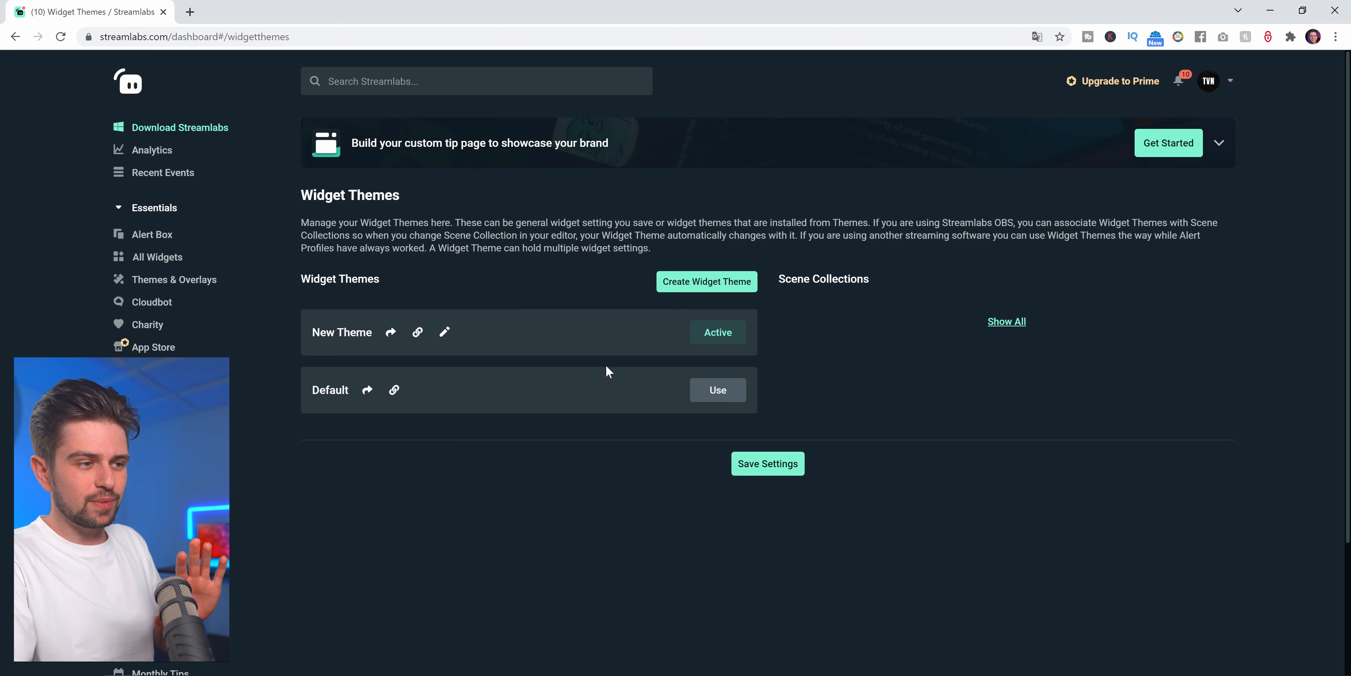
click(707, 280)
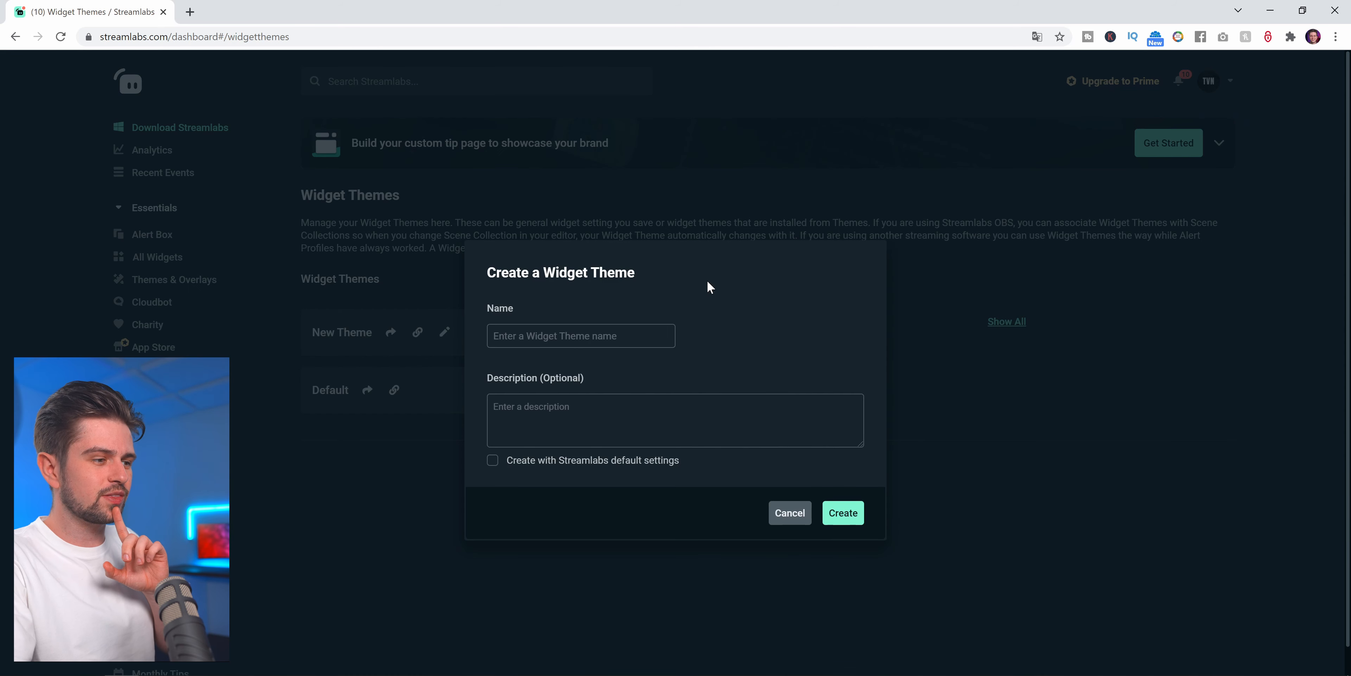
text(Tutorial)
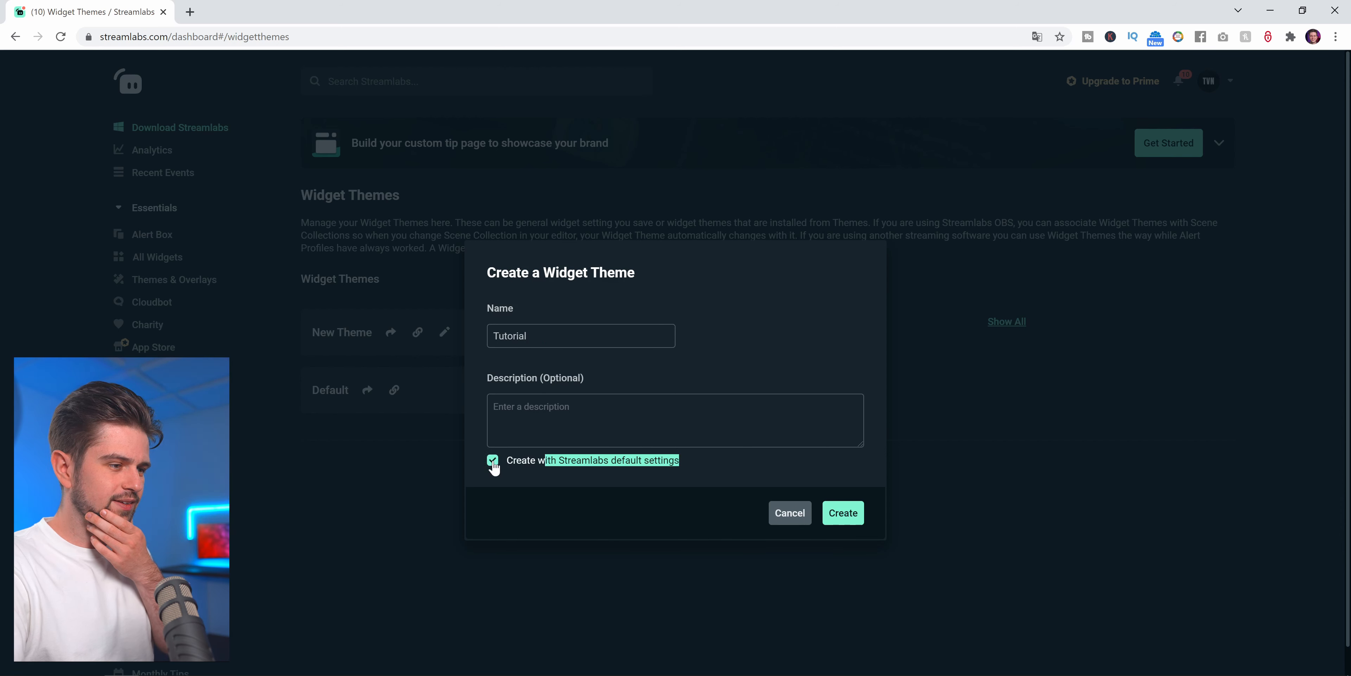
click(843, 517)
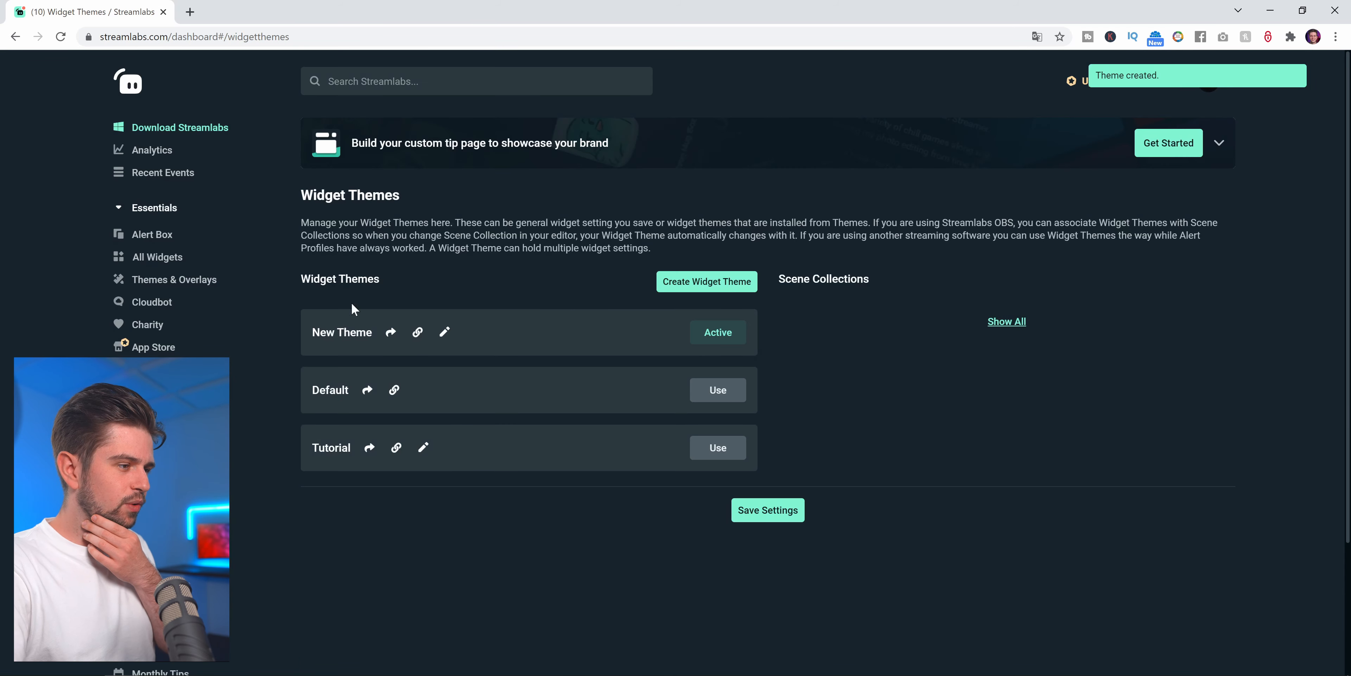
click(717, 448)
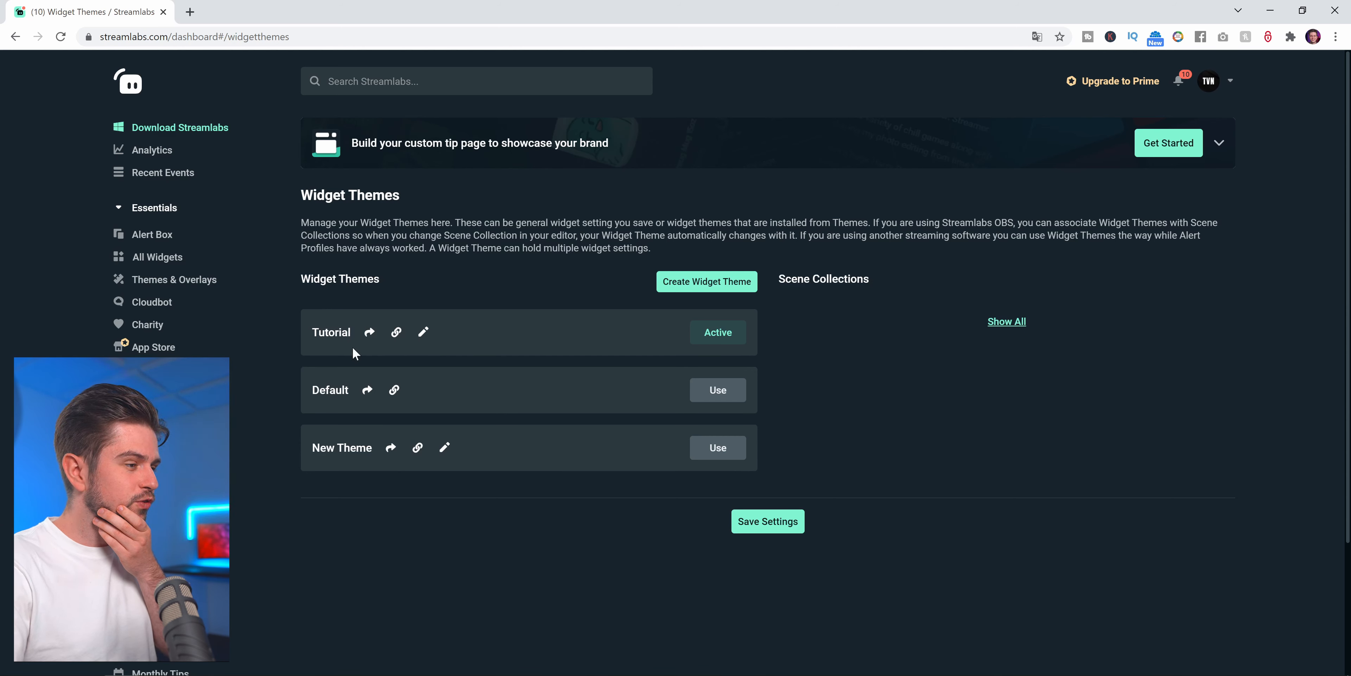
- Review the list of widget links for the Tutorial theme and close it
click(397, 336)
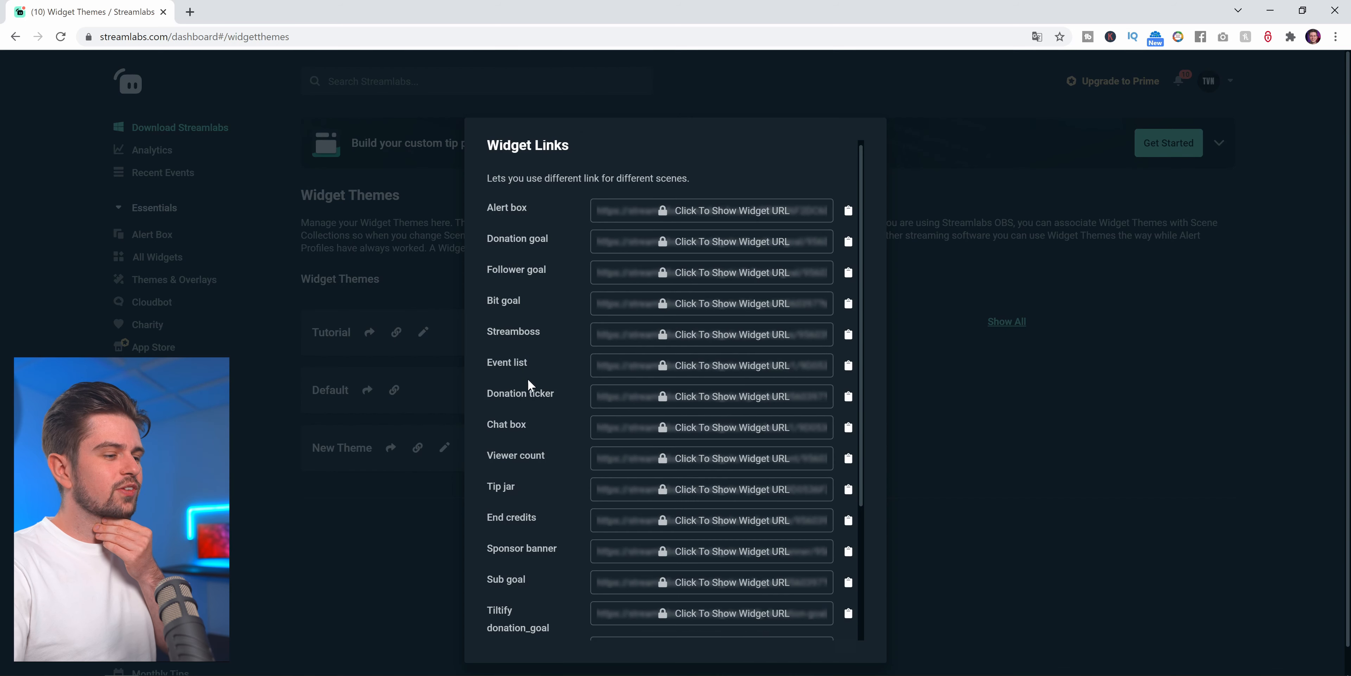
scroll(534, 386, down, 3)
scroll(537, 387, up, 3)
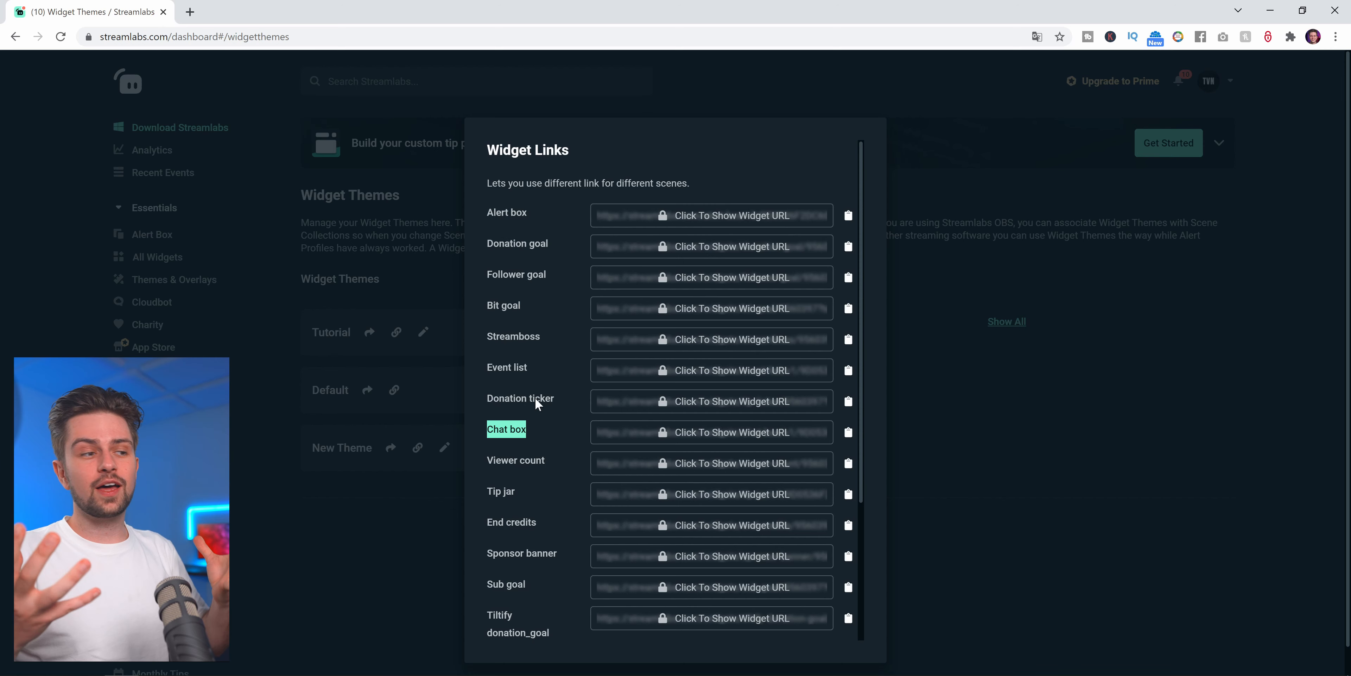
click(376, 474)
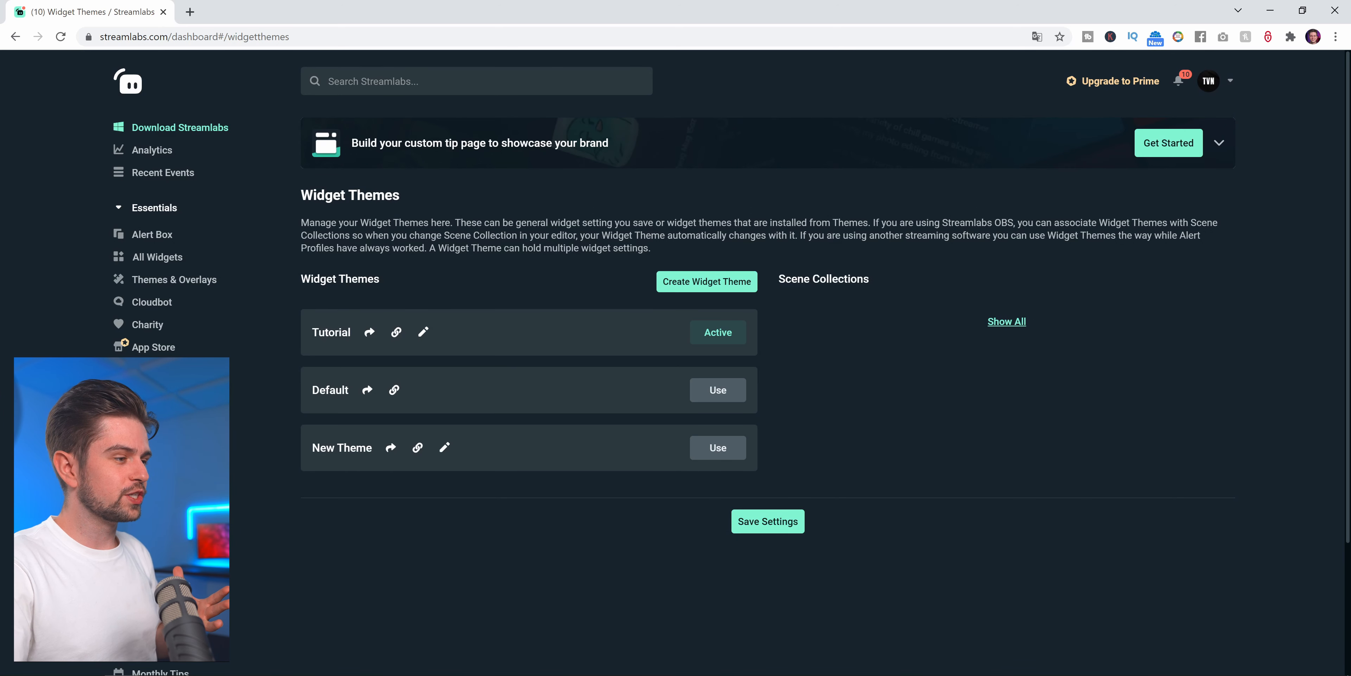
- Open the Alert Box and look through the follow alert settings of the Tutorial theme
click(152, 238)
scroll(352, 326, down, 5)
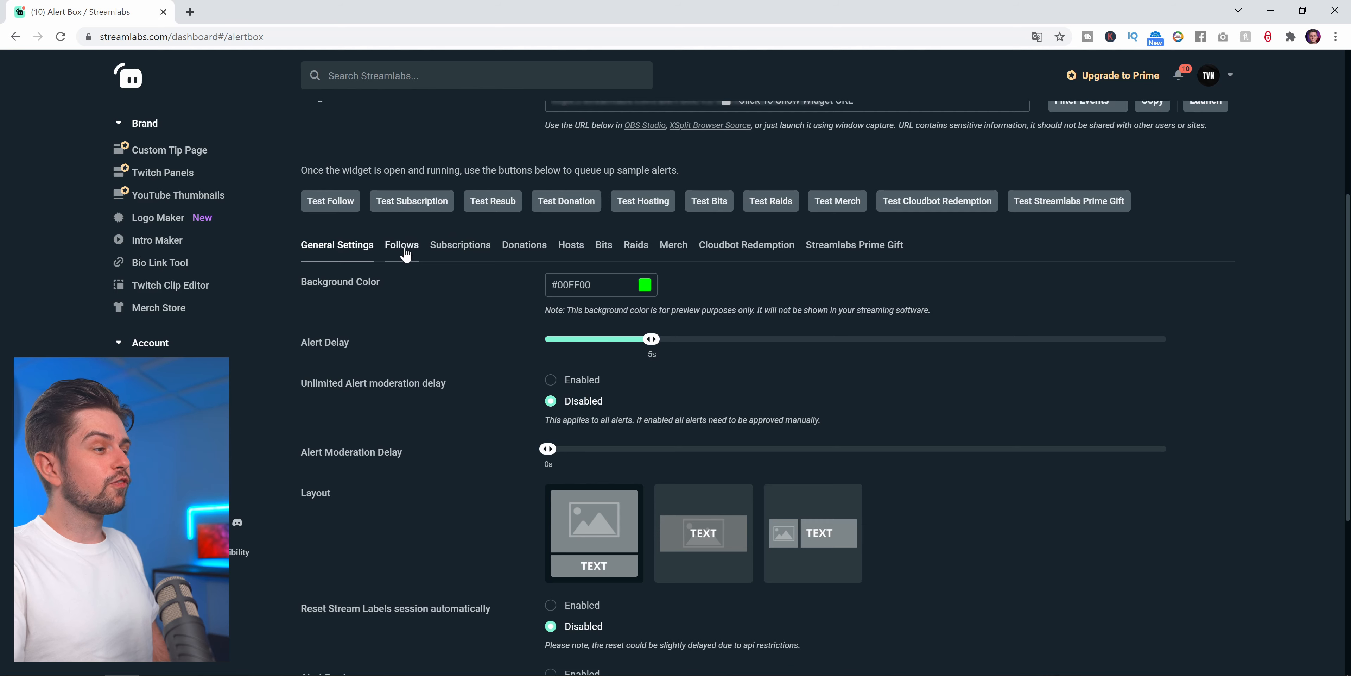
click(404, 253)
scroll(435, 371, down, 8)
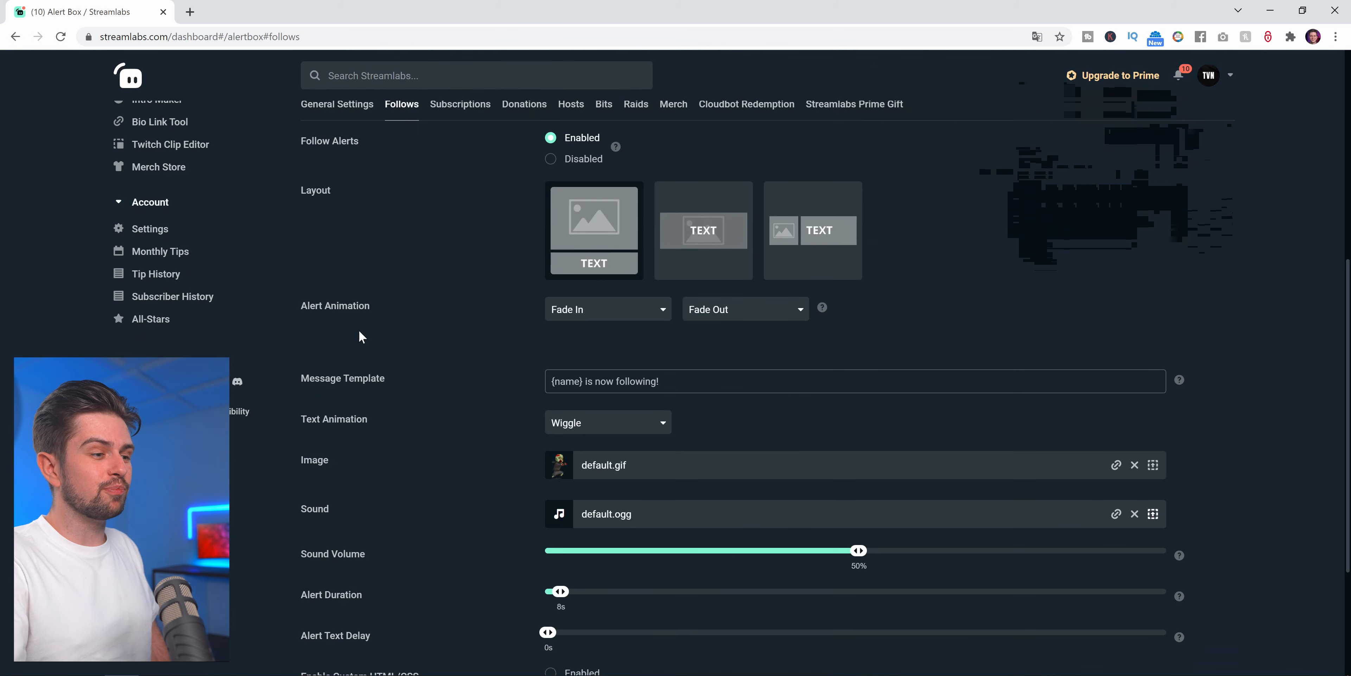
scroll(459, 409, down, 4)
scroll(441, 398, up, 5)
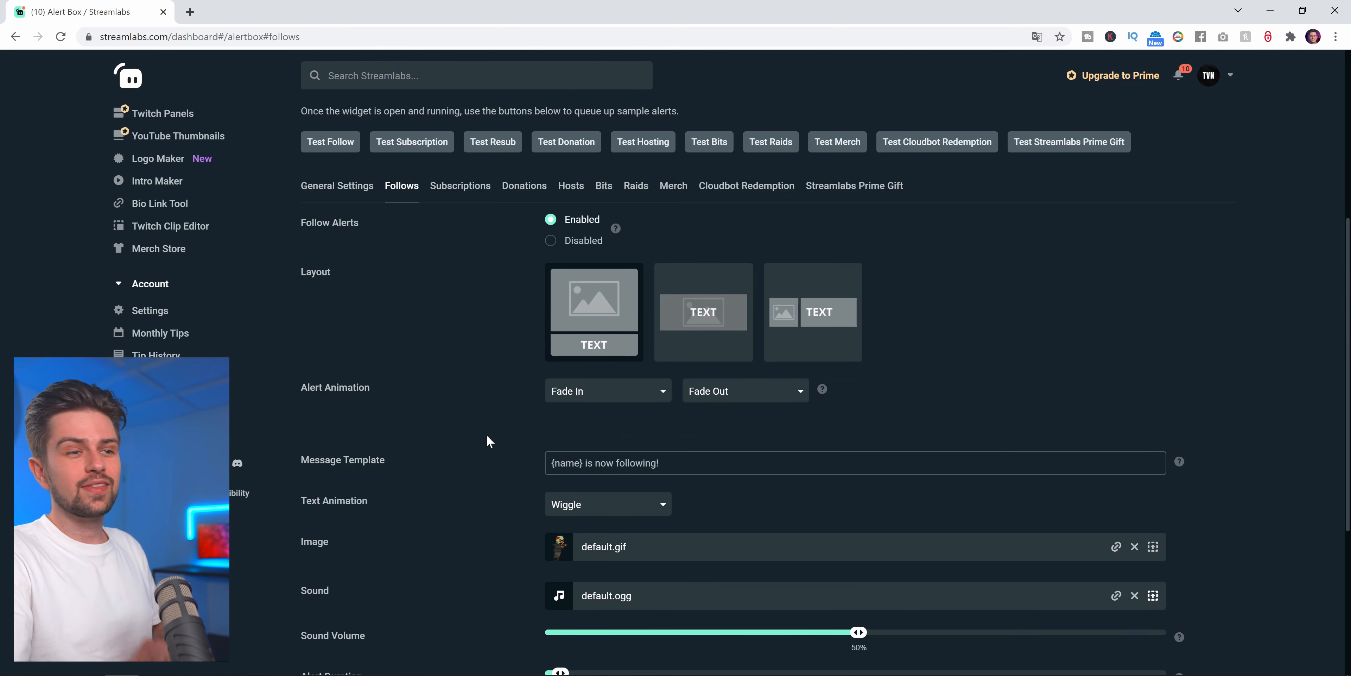
scroll(462, 417, up, 1)
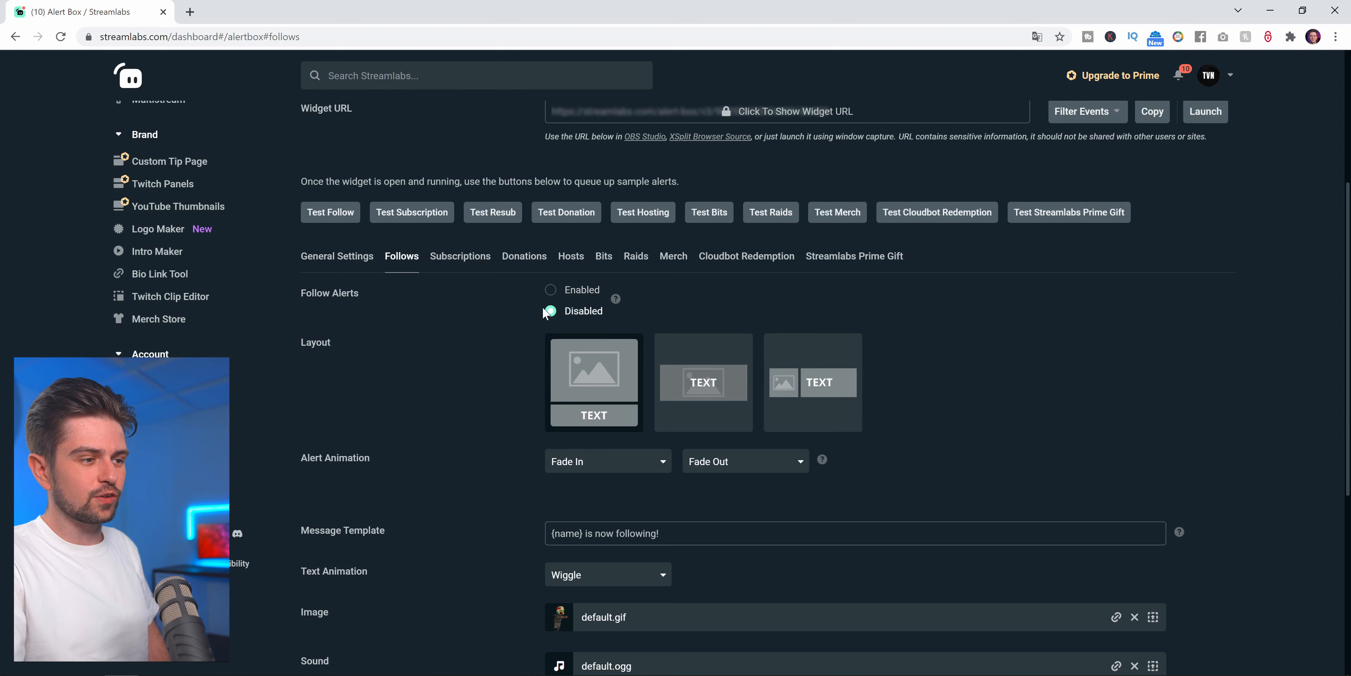
scroll(425, 415, down, 7)
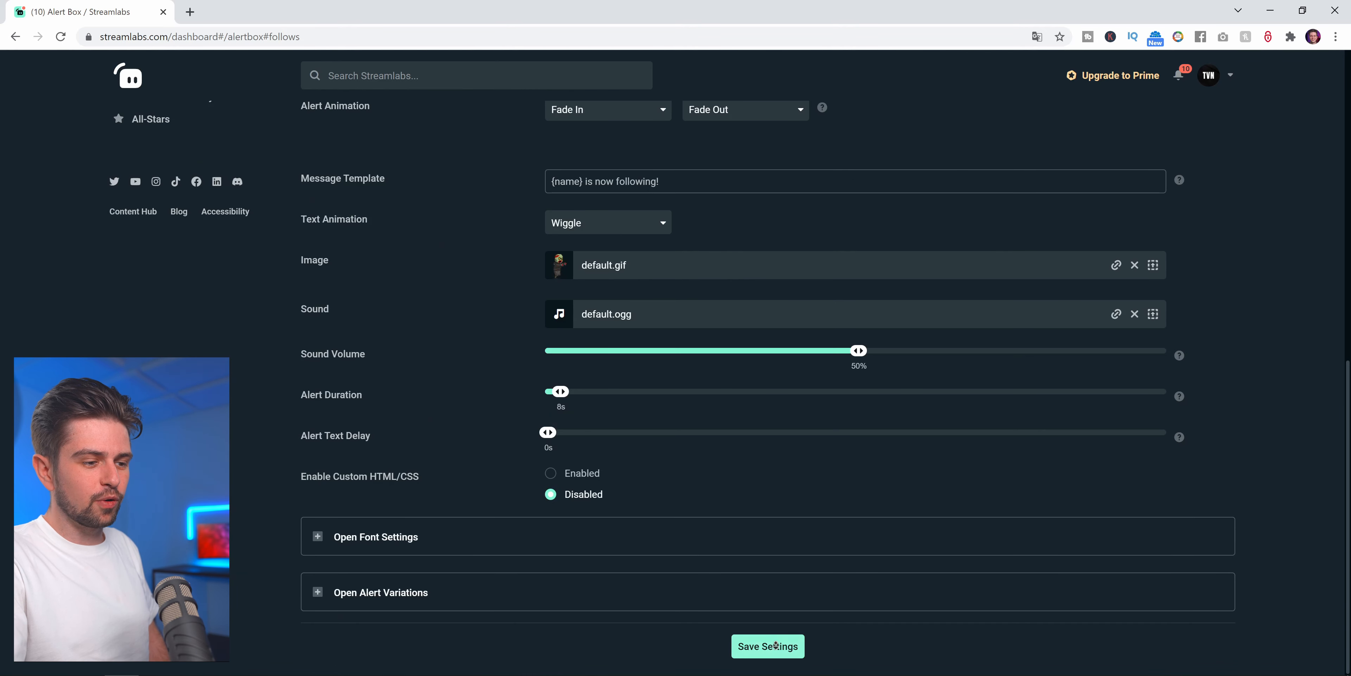
scroll(473, 486, up, 11)
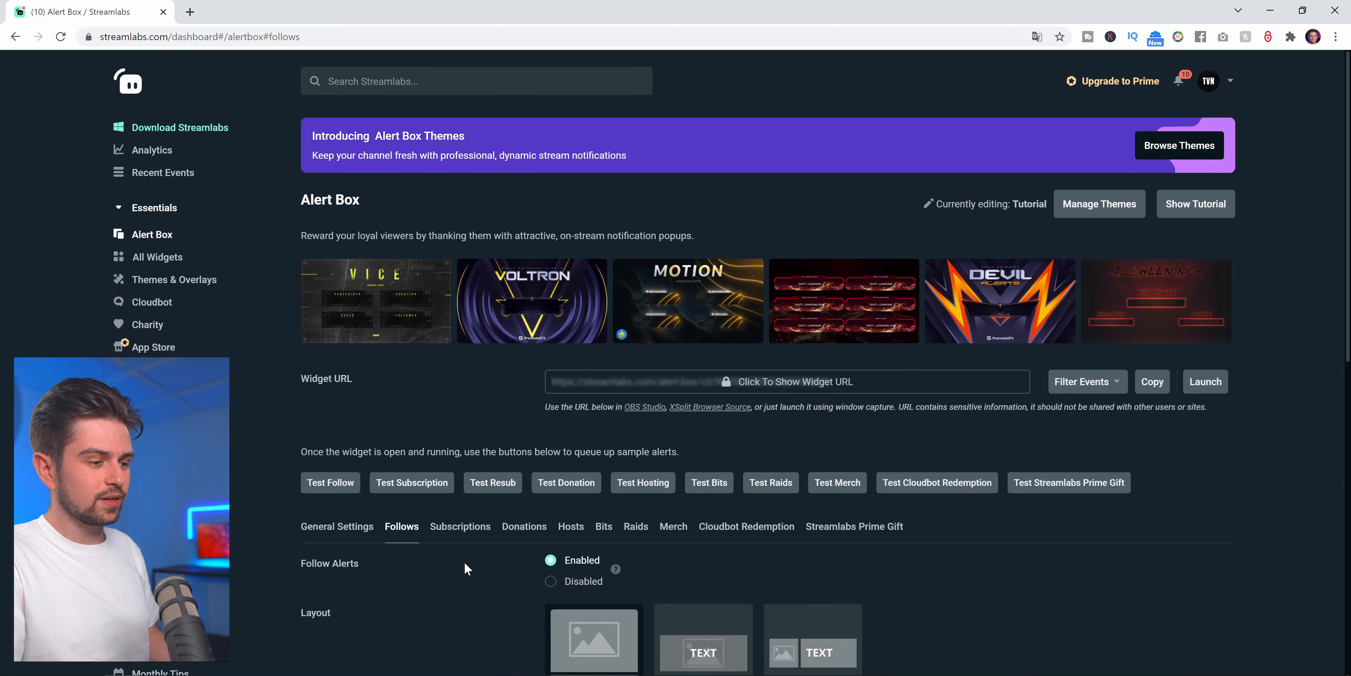
scroll(461, 564, down, 7)
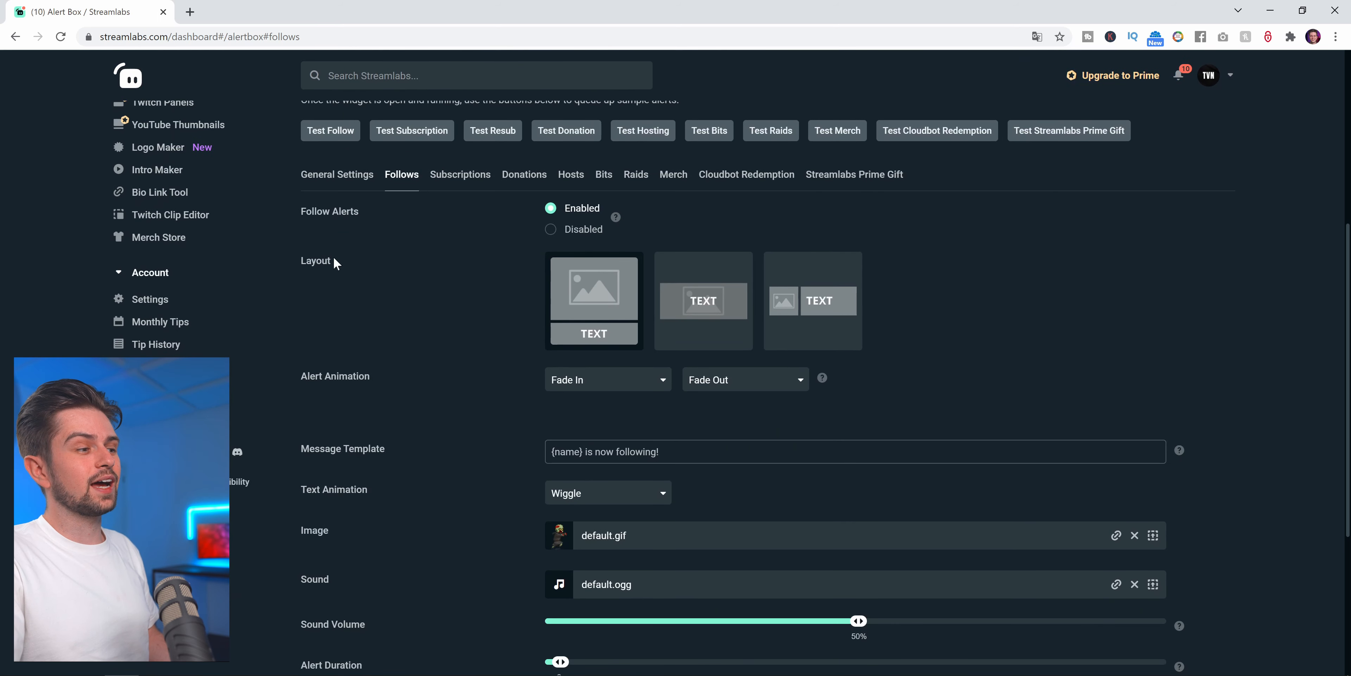
- Try the follow alert layouts with text below, over and beside the image, ending with text beside the image
drag(334, 258, 335, 264)
click(335, 264)
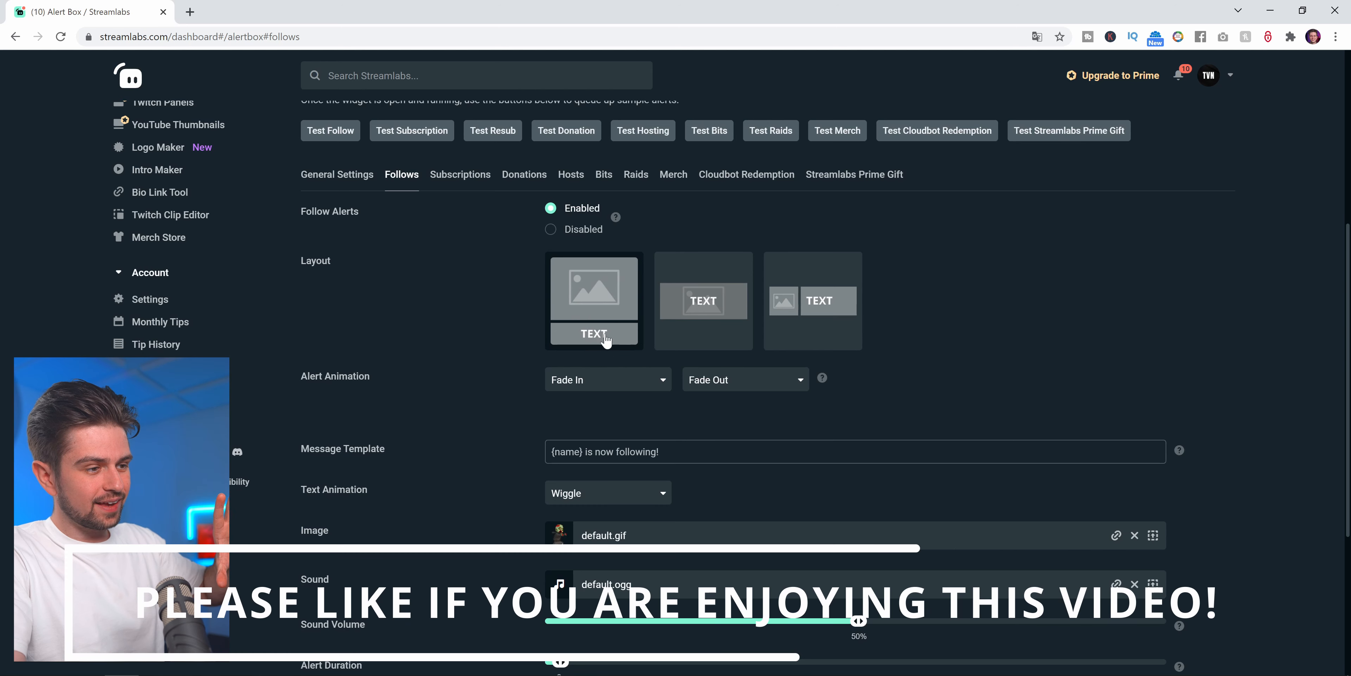
click(694, 312)
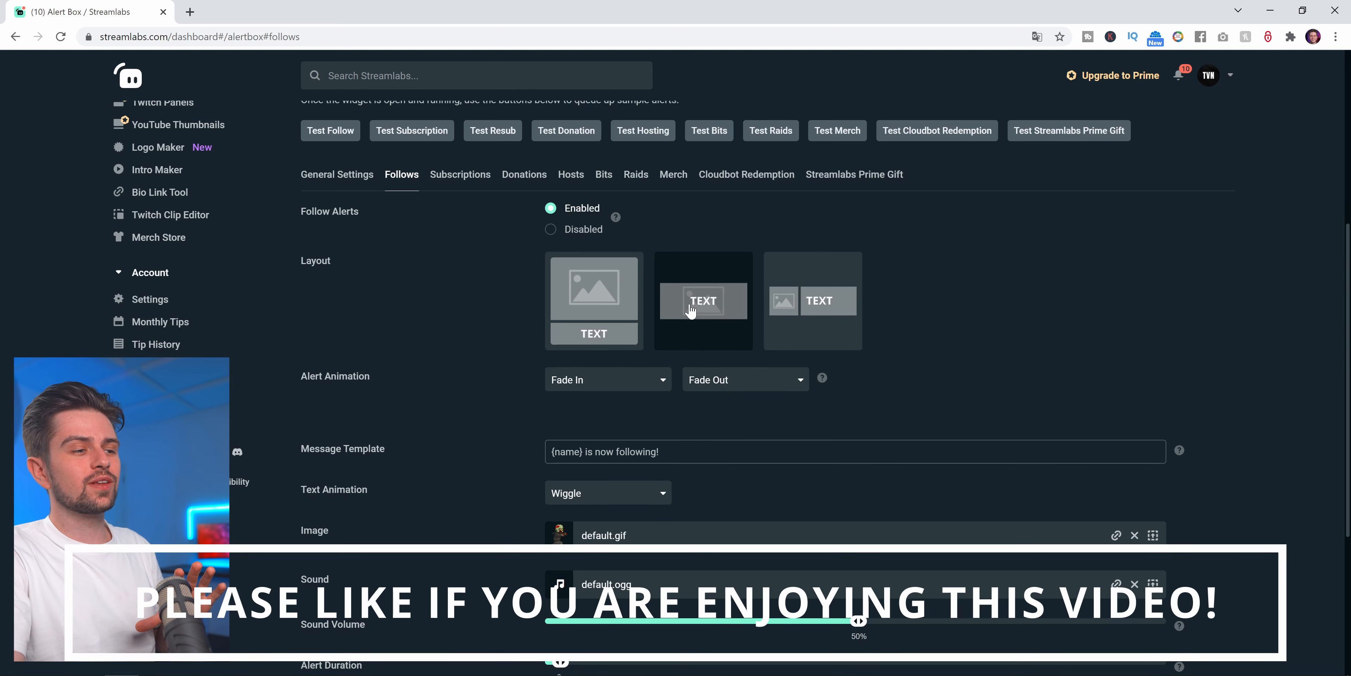
click(817, 312)
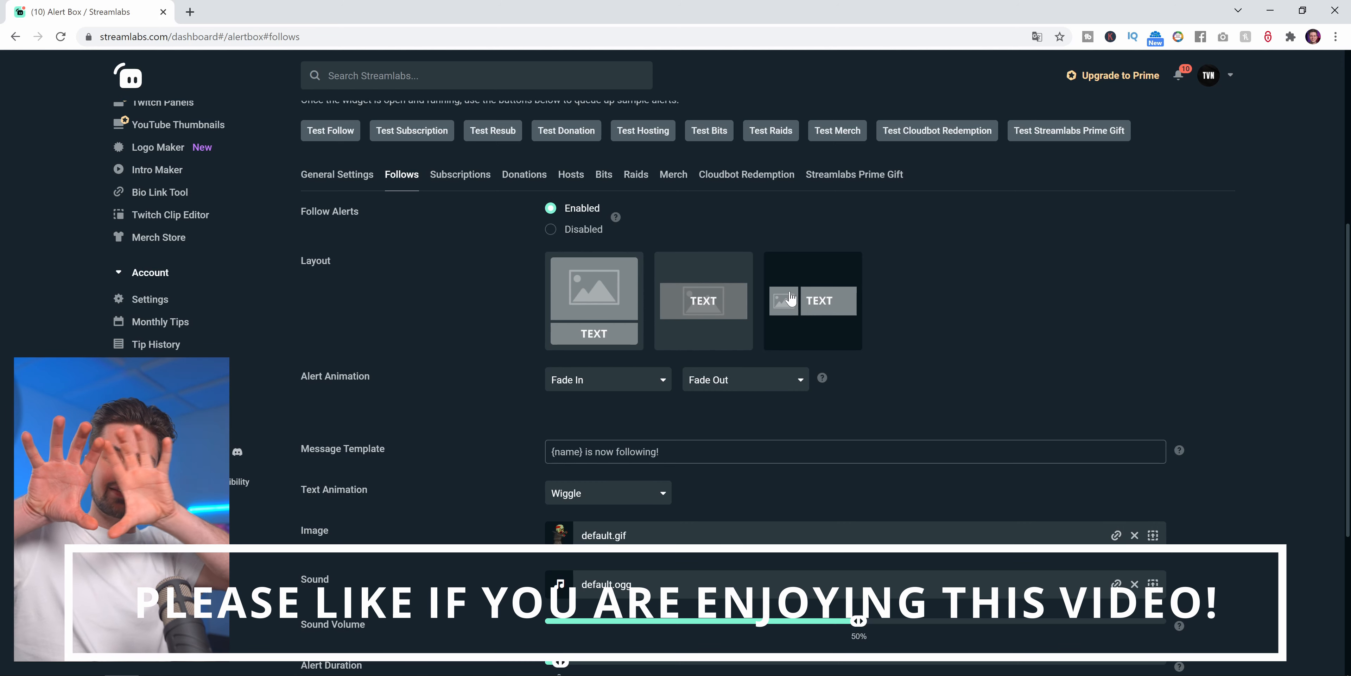
click(590, 298)
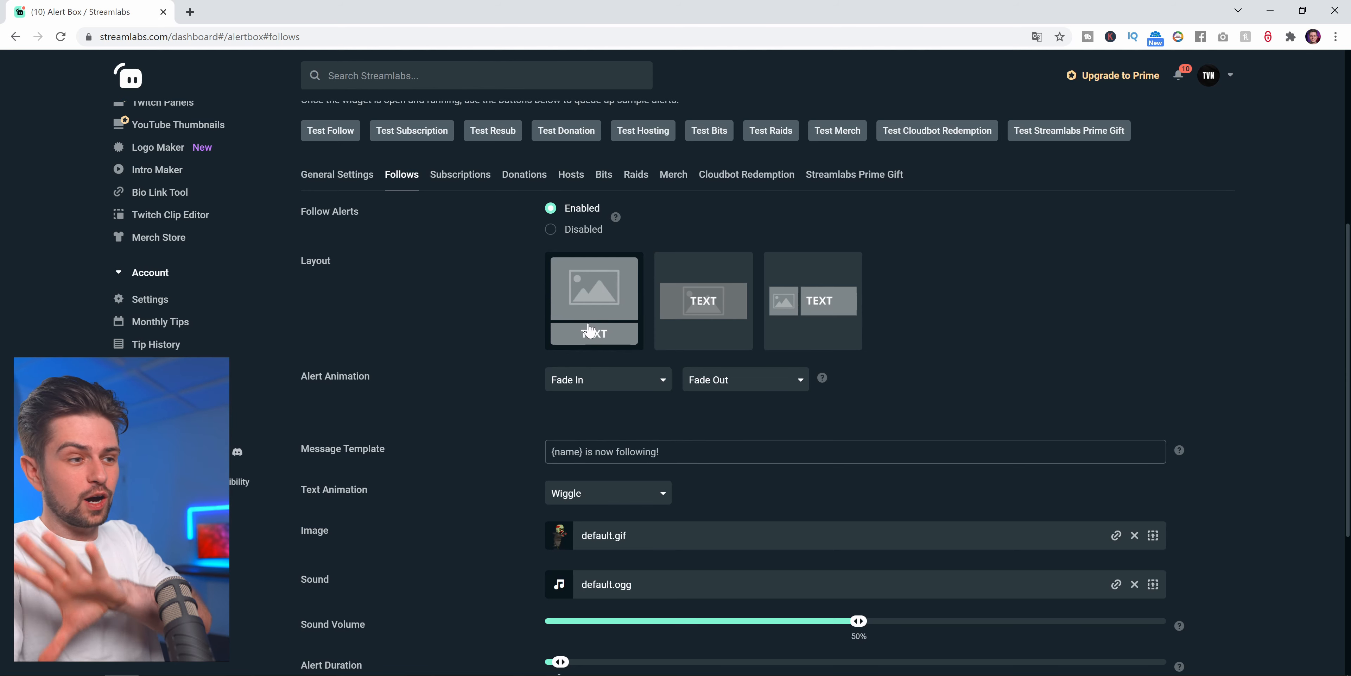
scroll(472, 307, down, 3)
scroll(471, 301, up, 3)
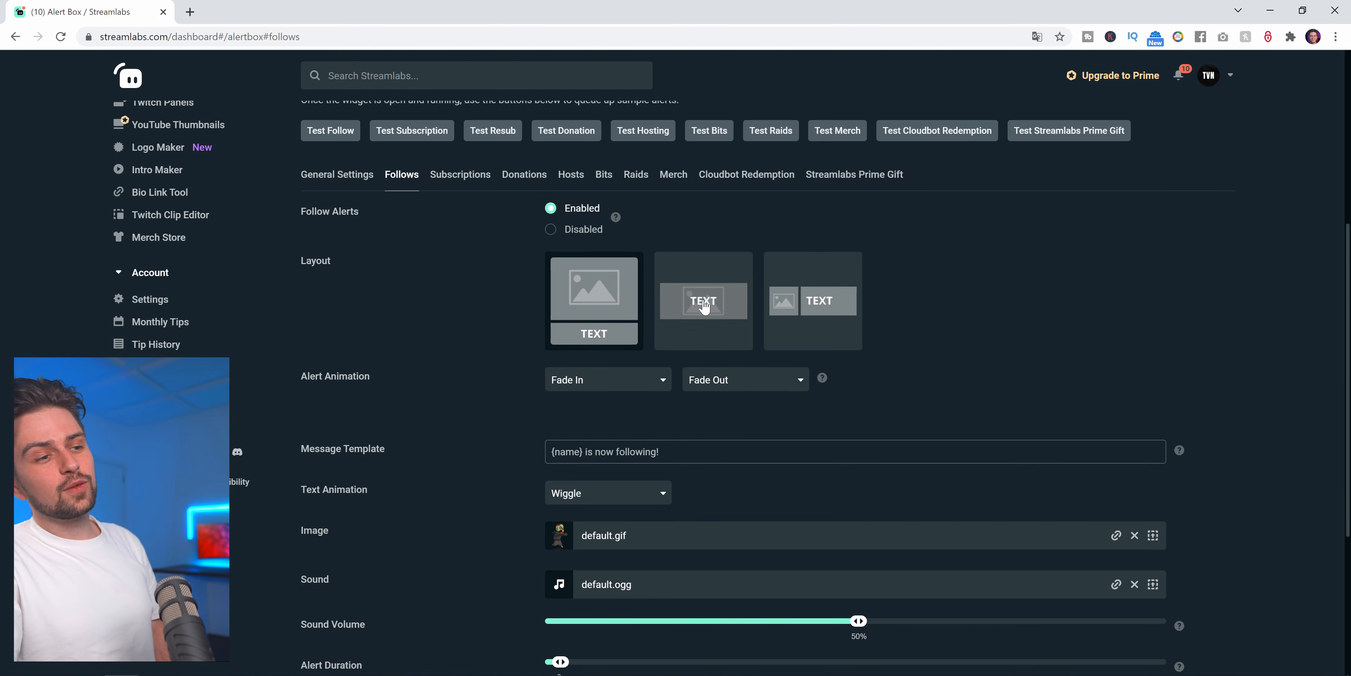
click(807, 297)
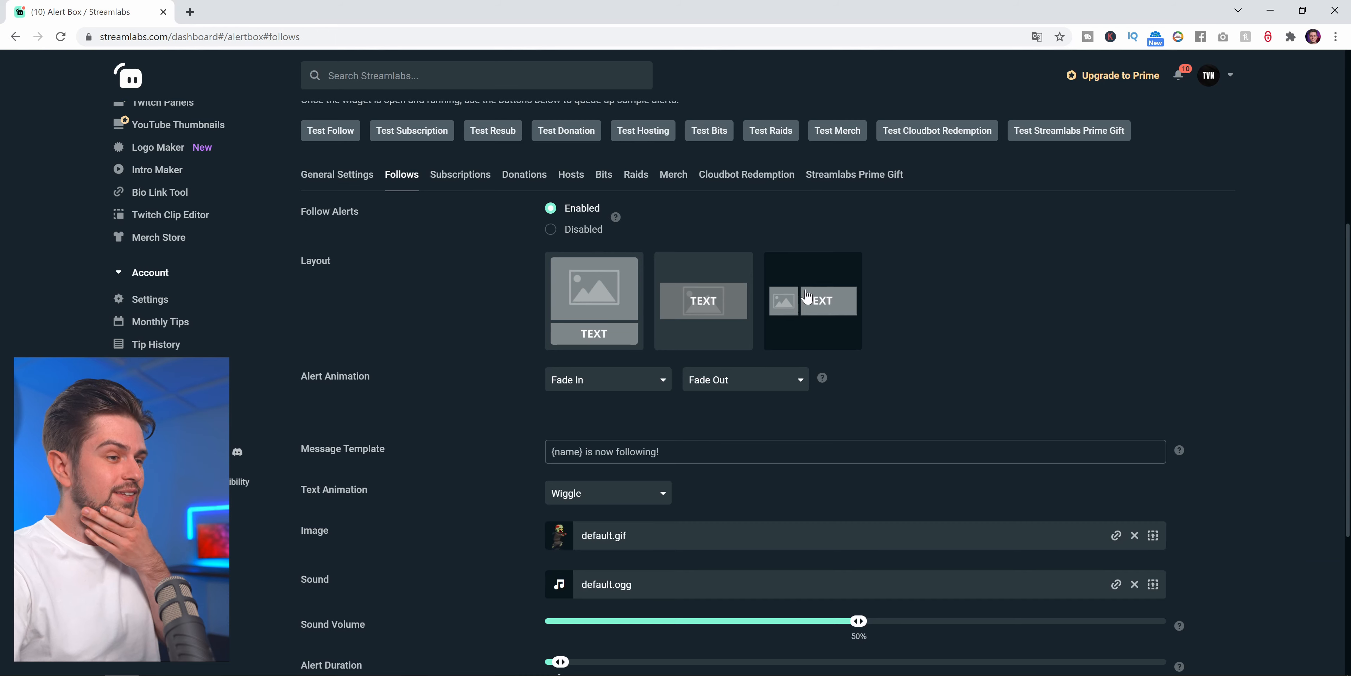
- Launch the alert box widget in its own window and arrange it as a narrow preview beside the dashboard
scroll(548, 446, up, 5)
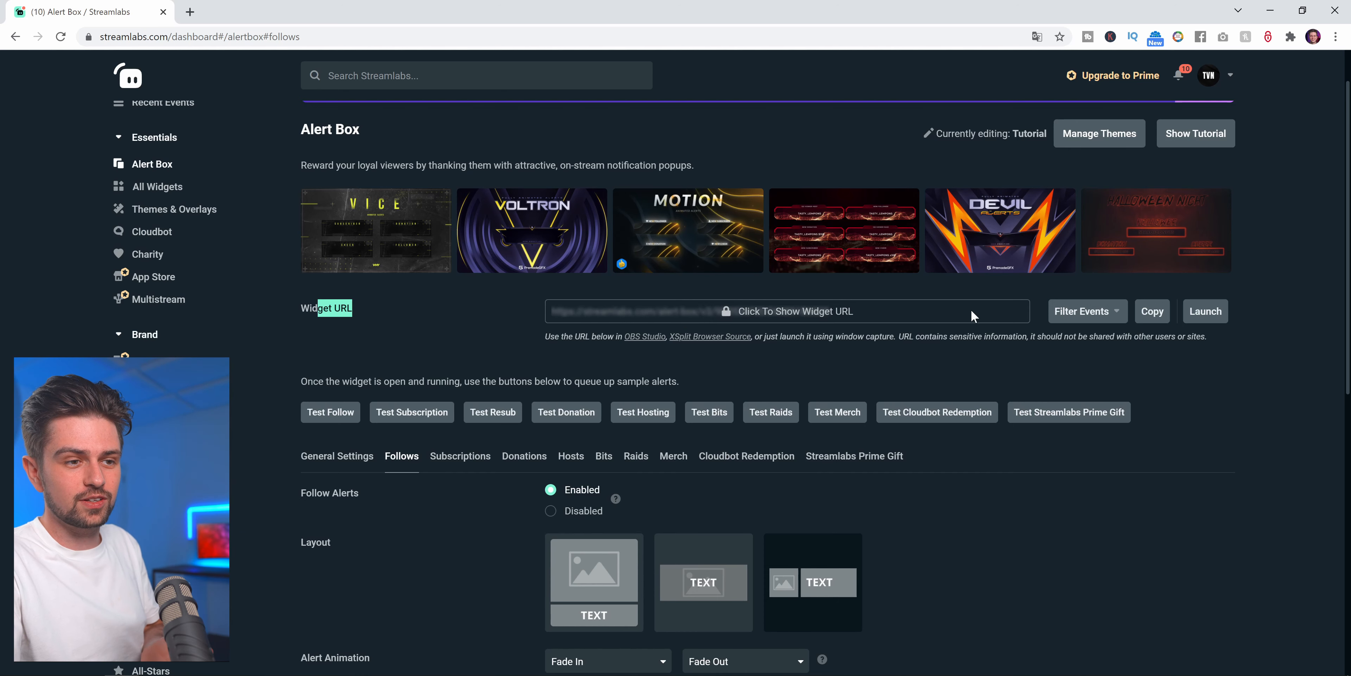
click(1207, 313)
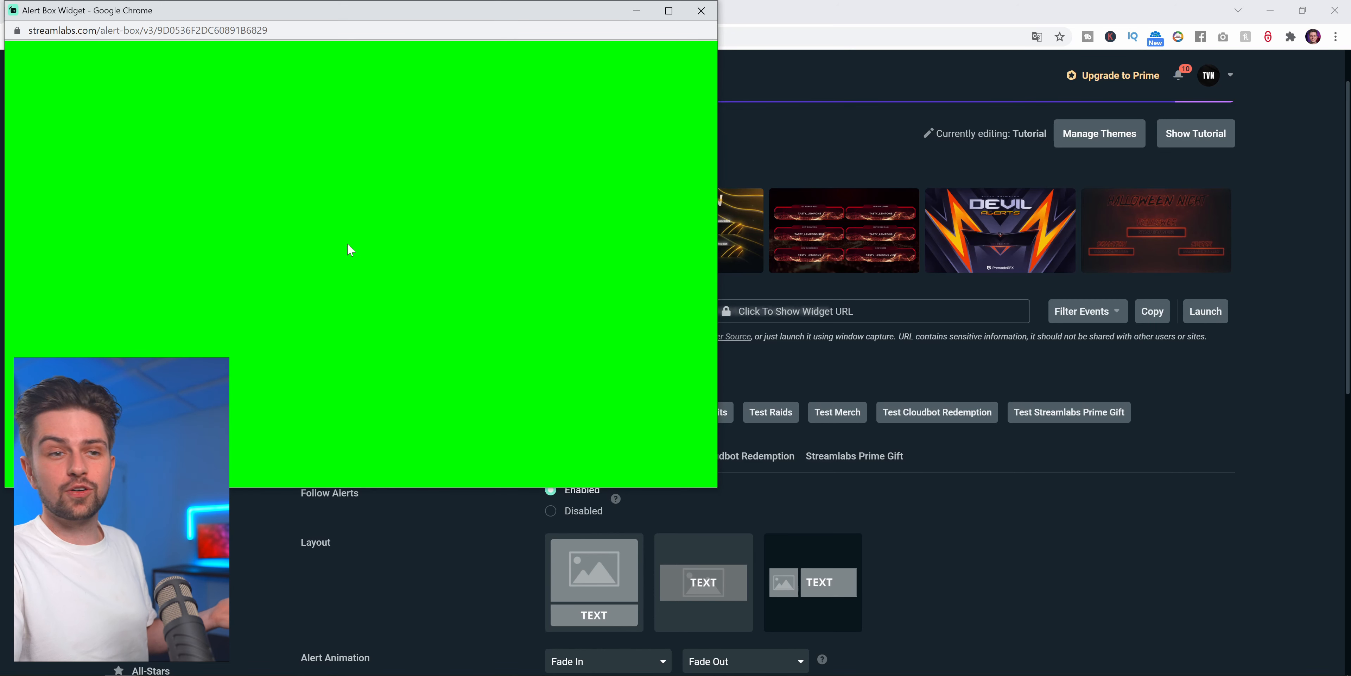
drag(418, 14, 1, 220)
click(847, 252)
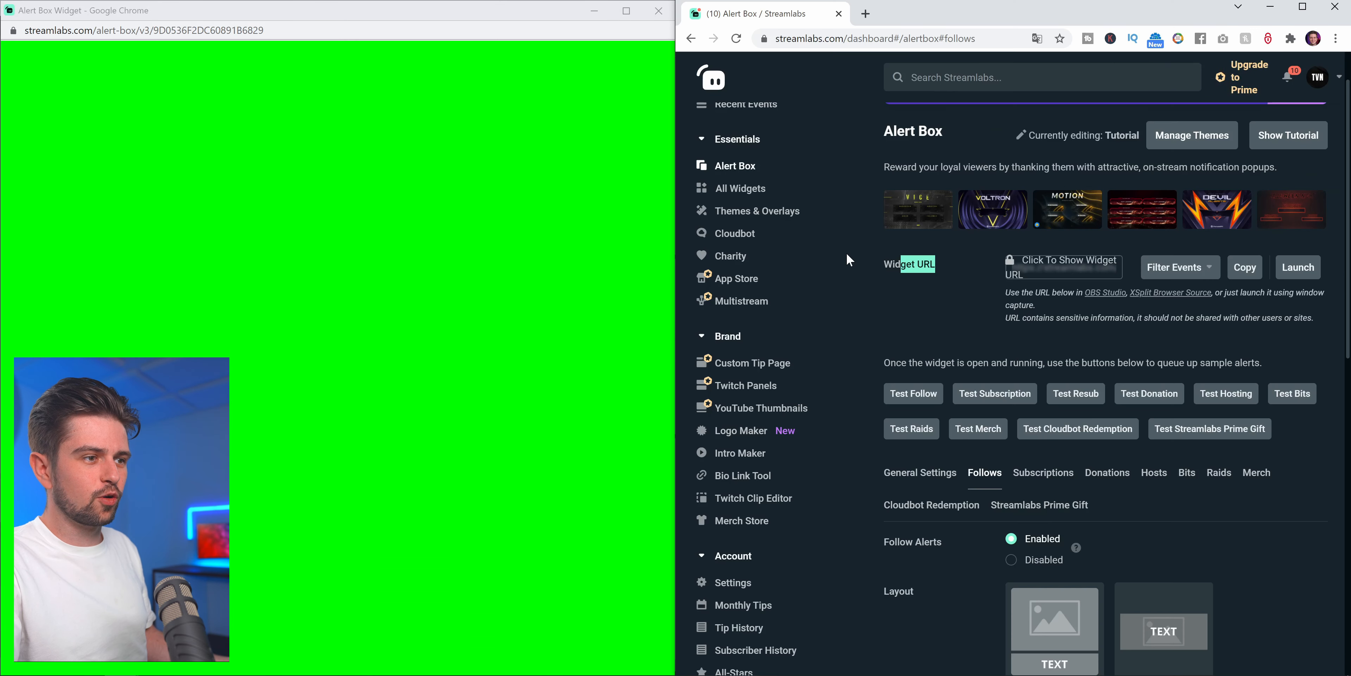
drag(676, 225, 317, 192)
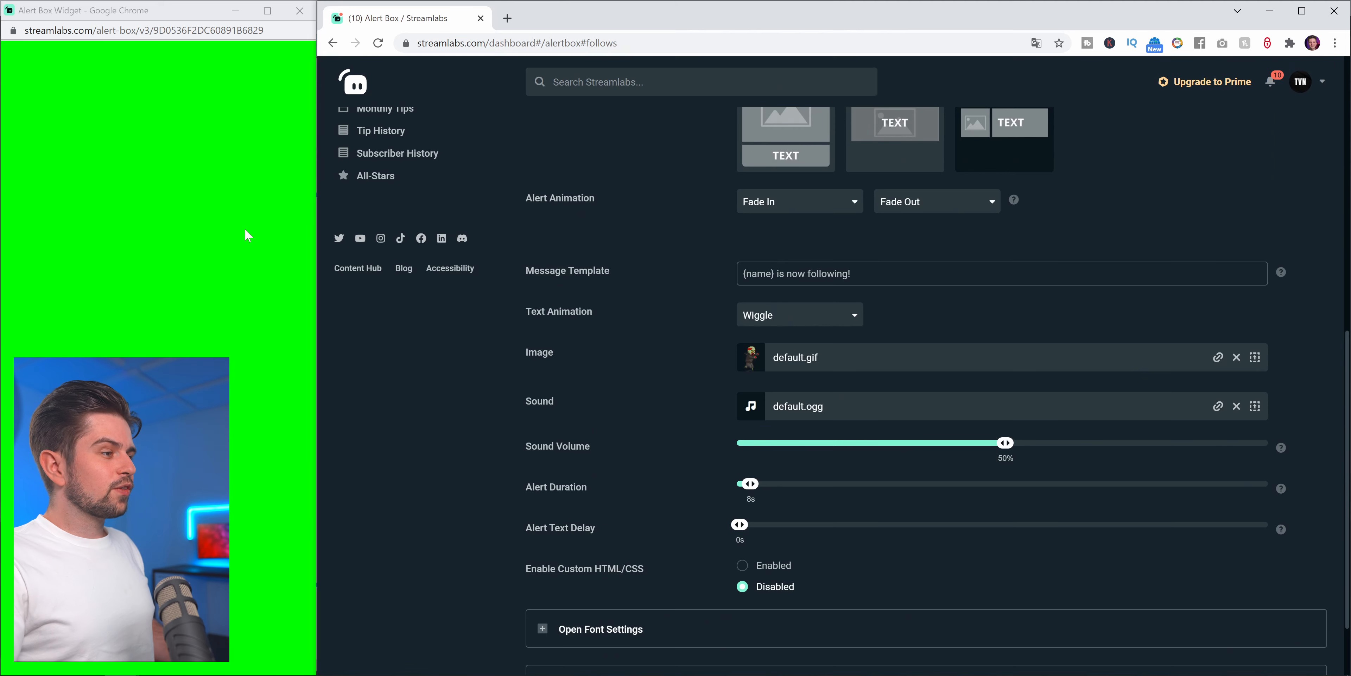
click(157, 172)
click(638, 340)
- Send a test follow alert to the widget preview window
scroll(641, 382, up, 7)
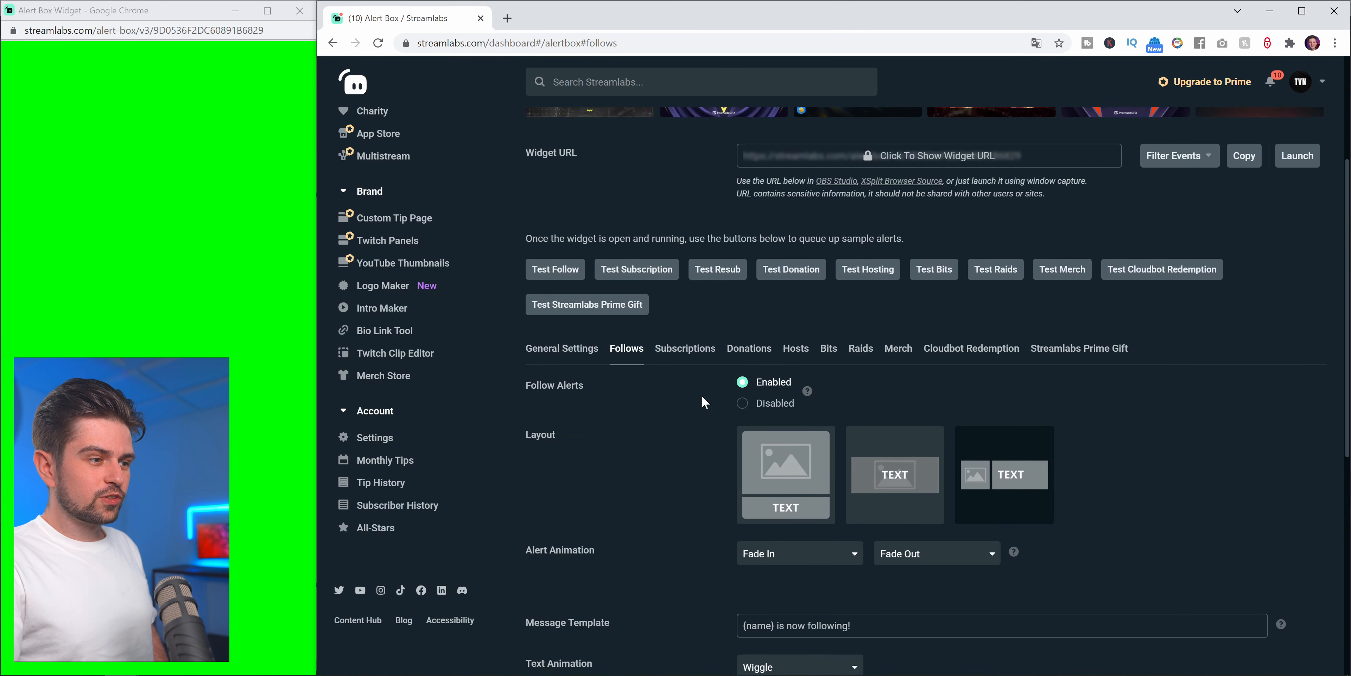
scroll(652, 342, up, 1)
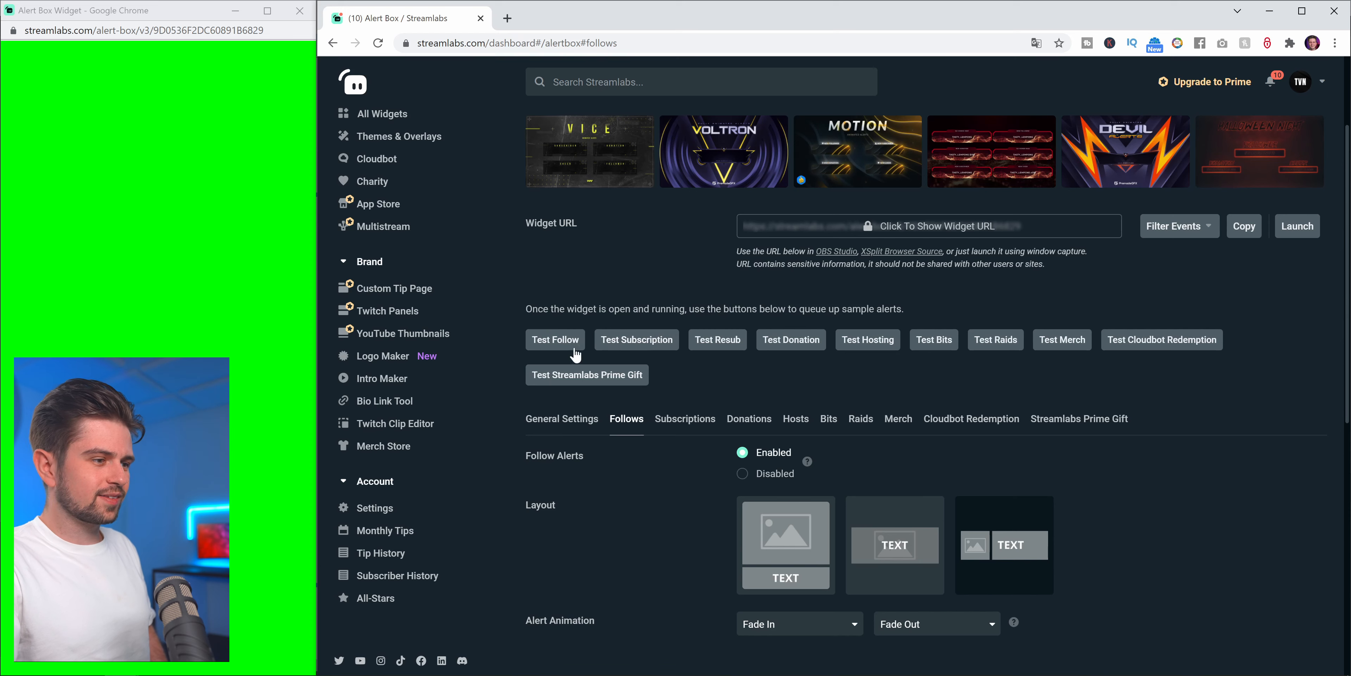
click(557, 346)
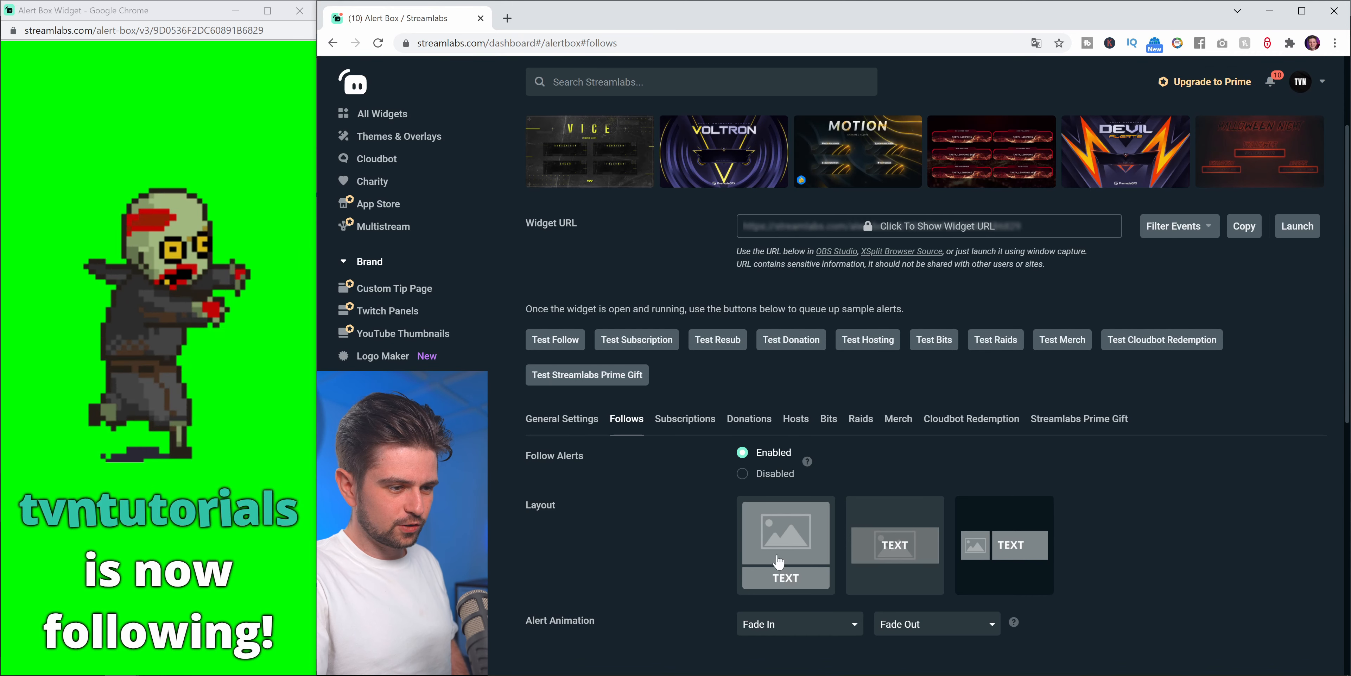
- Save the follow alert layout with text over the image and check it with a test follow
click(788, 574)
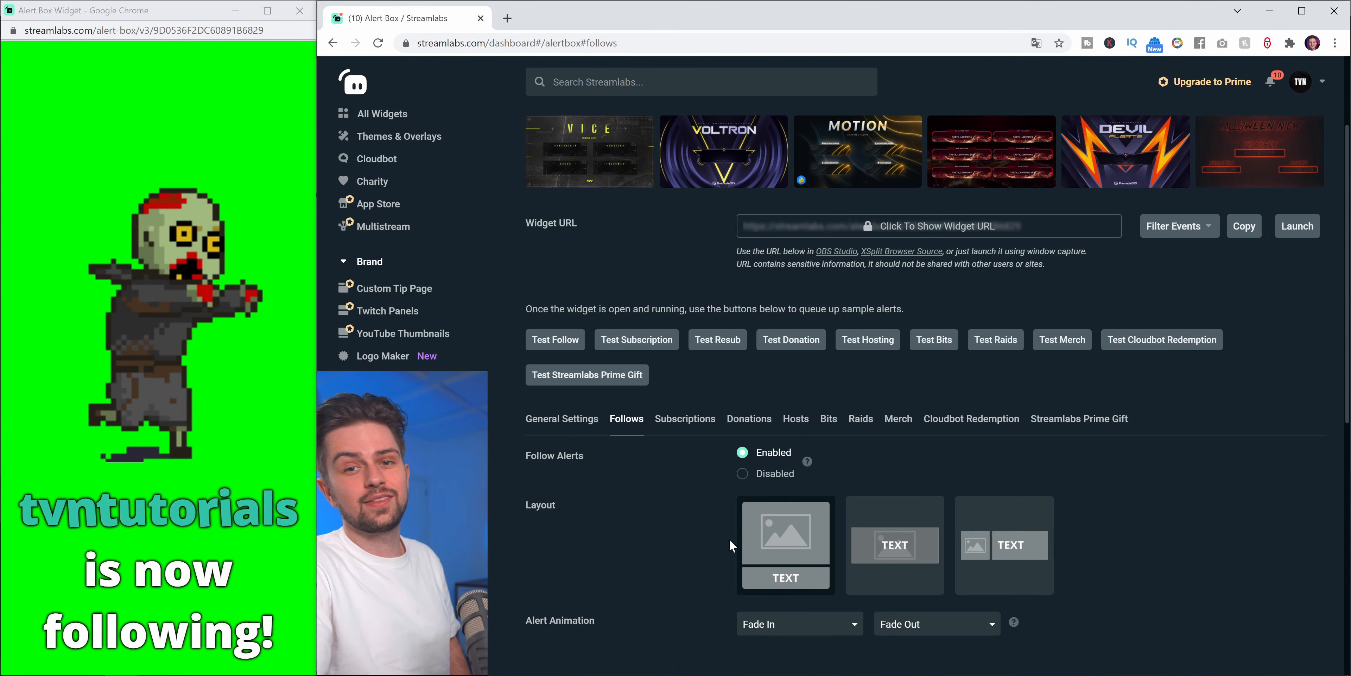
click(915, 548)
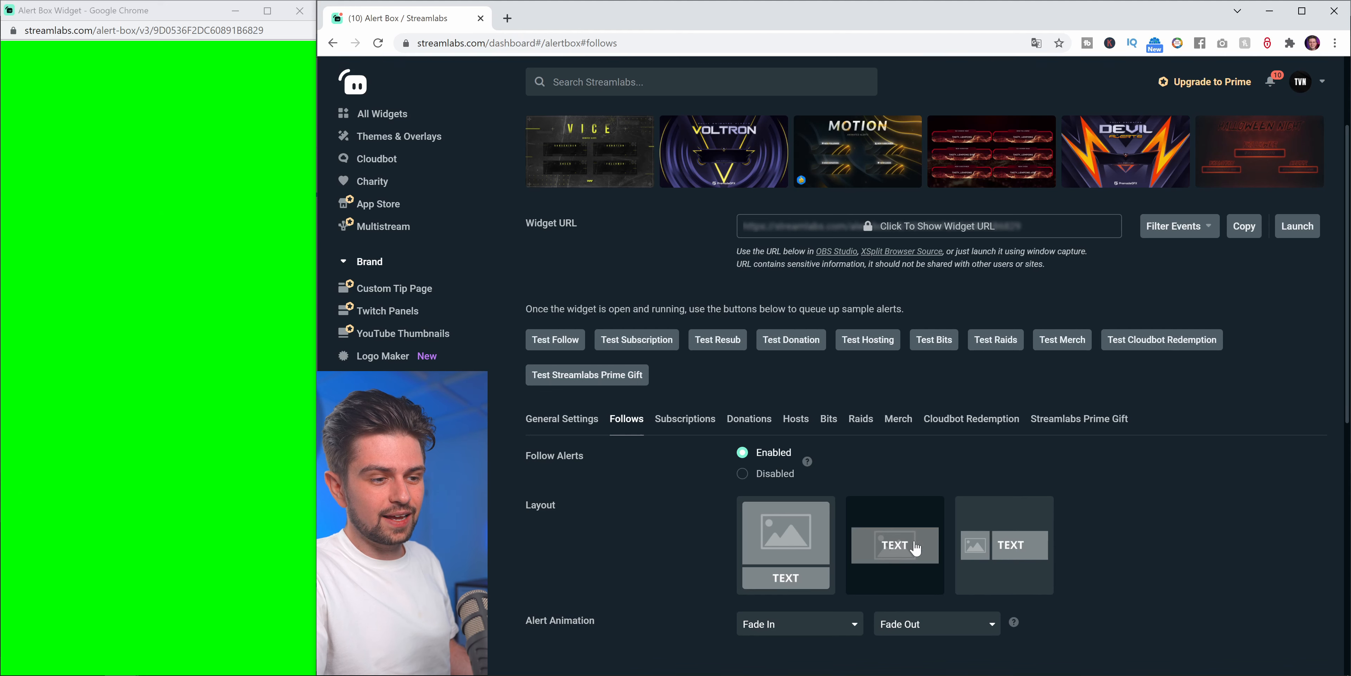
scroll(891, 556, down, 10)
click(923, 650)
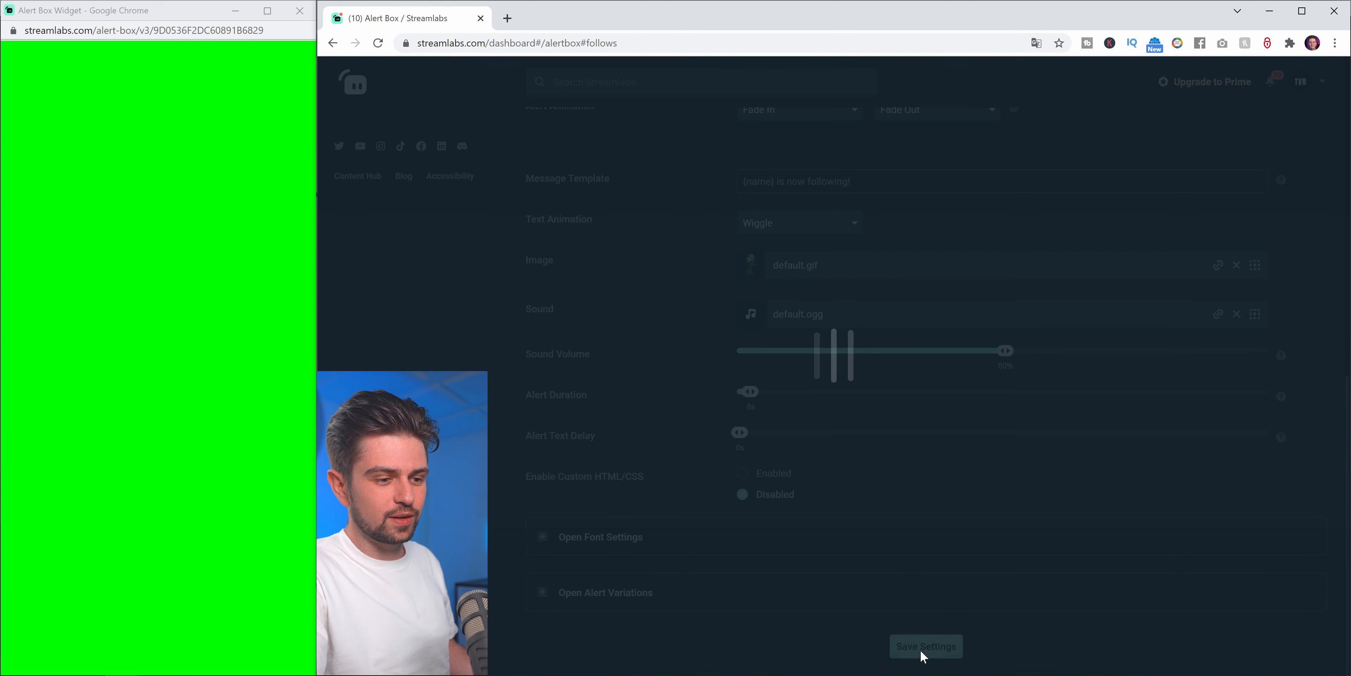
scroll(666, 521, up, 12)
click(550, 493)
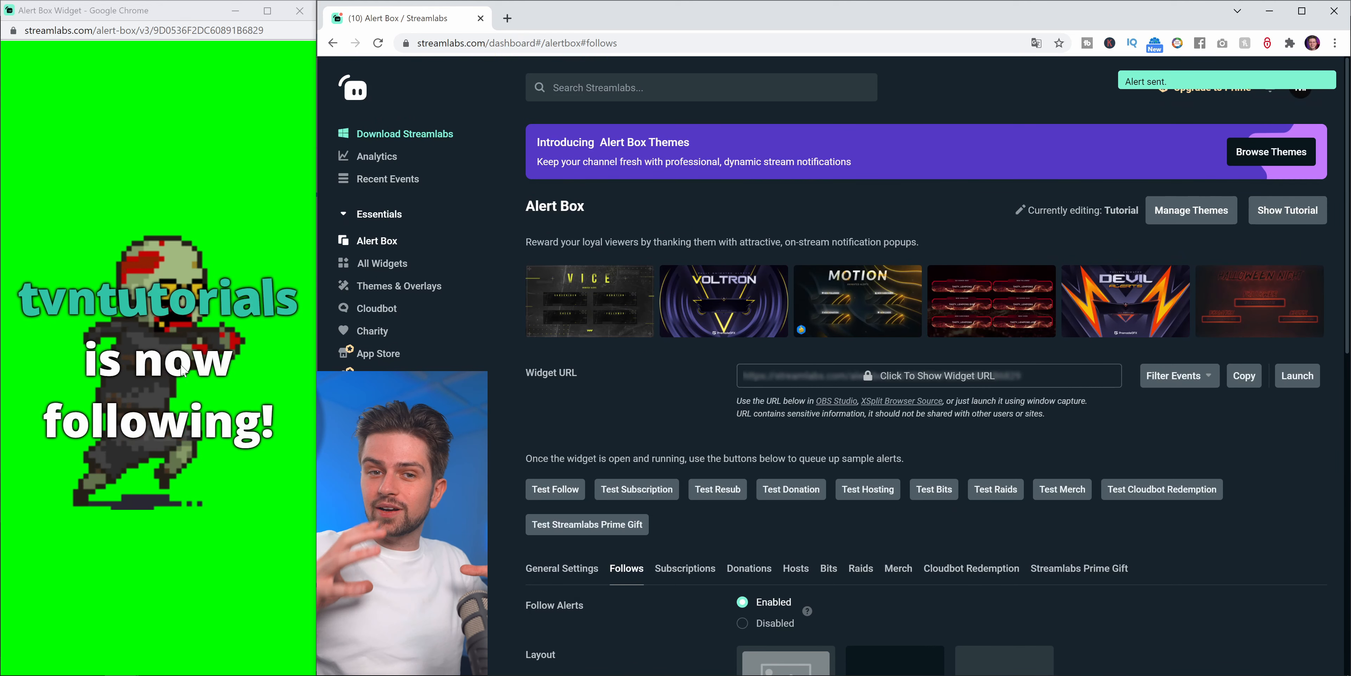
- Set the follow alert's entry animation to Zoom In
scroll(844, 439, down, 5)
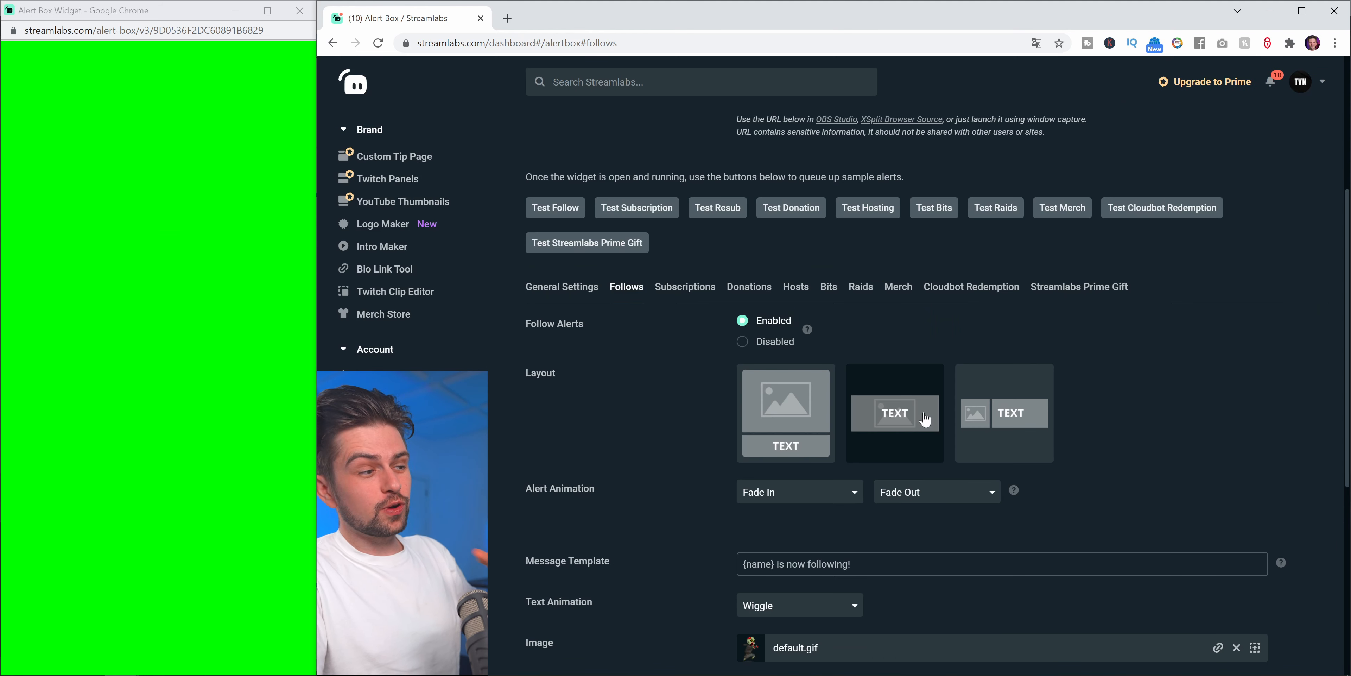
scroll(777, 410, down, 4)
scroll(698, 325, up, 1)
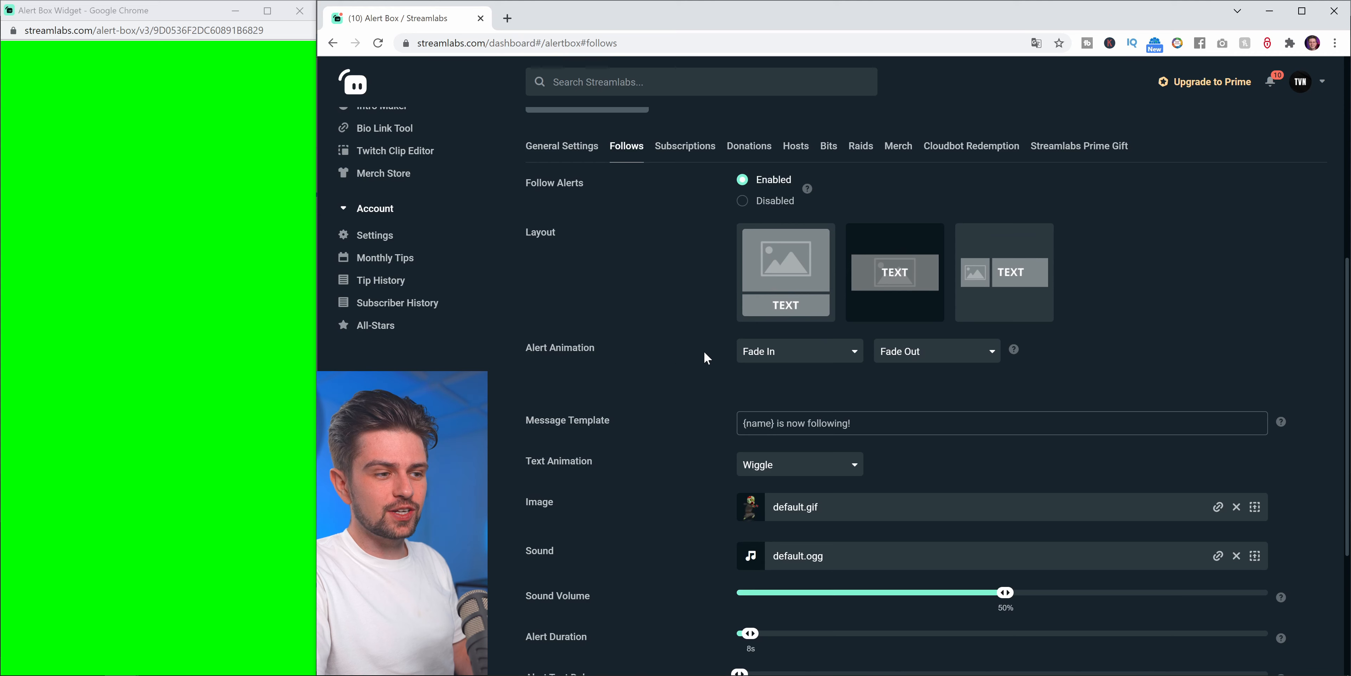
click(787, 362)
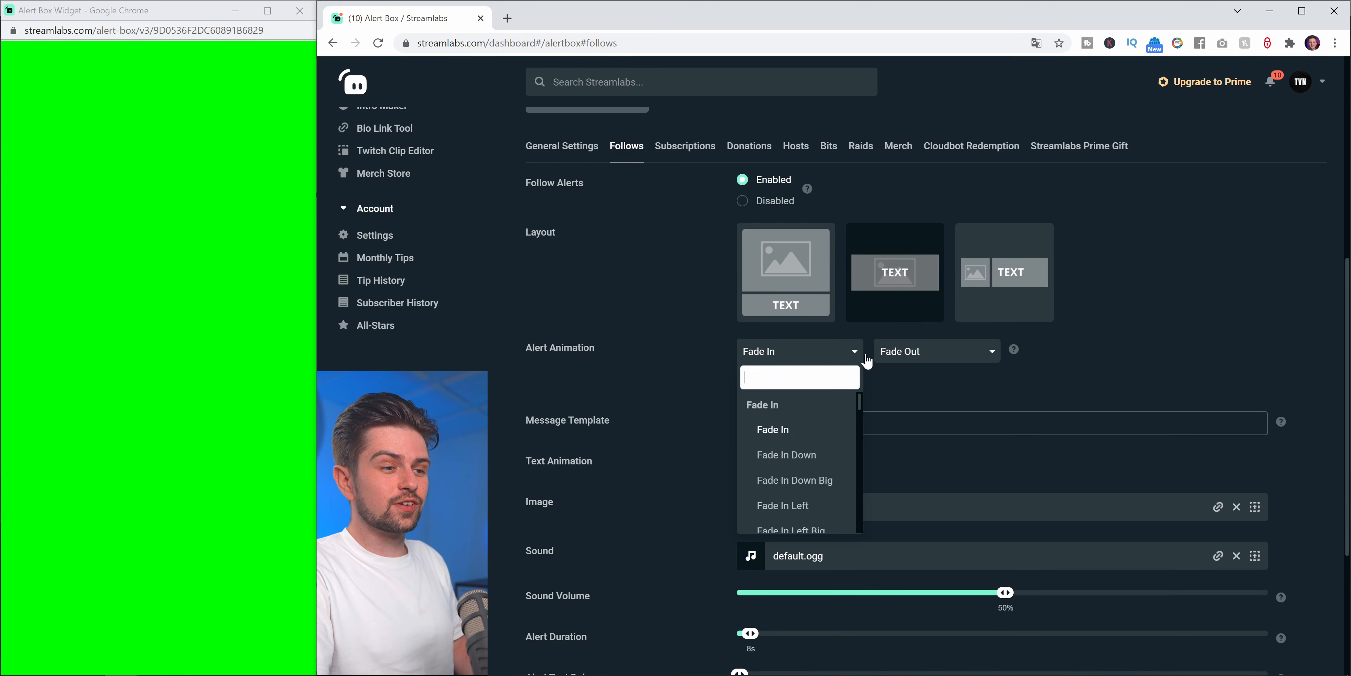
click(993, 360)
click(787, 357)
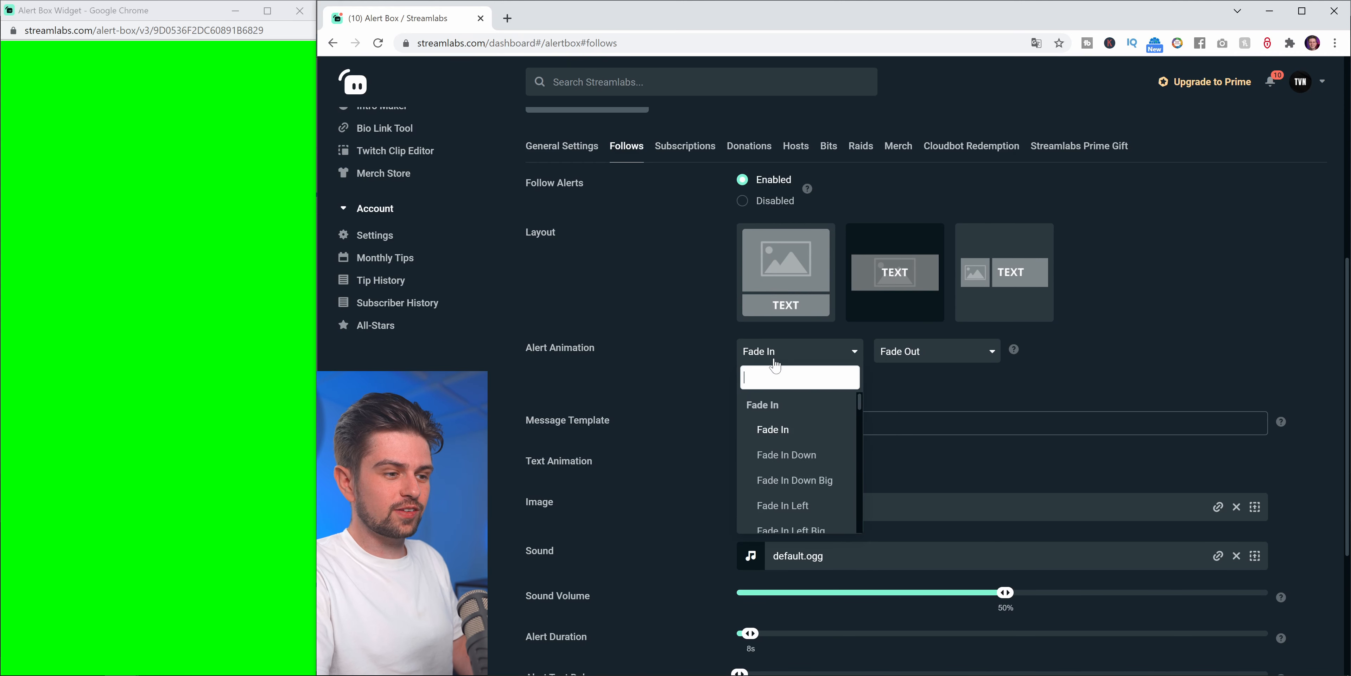
scroll(818, 488, down, 4)
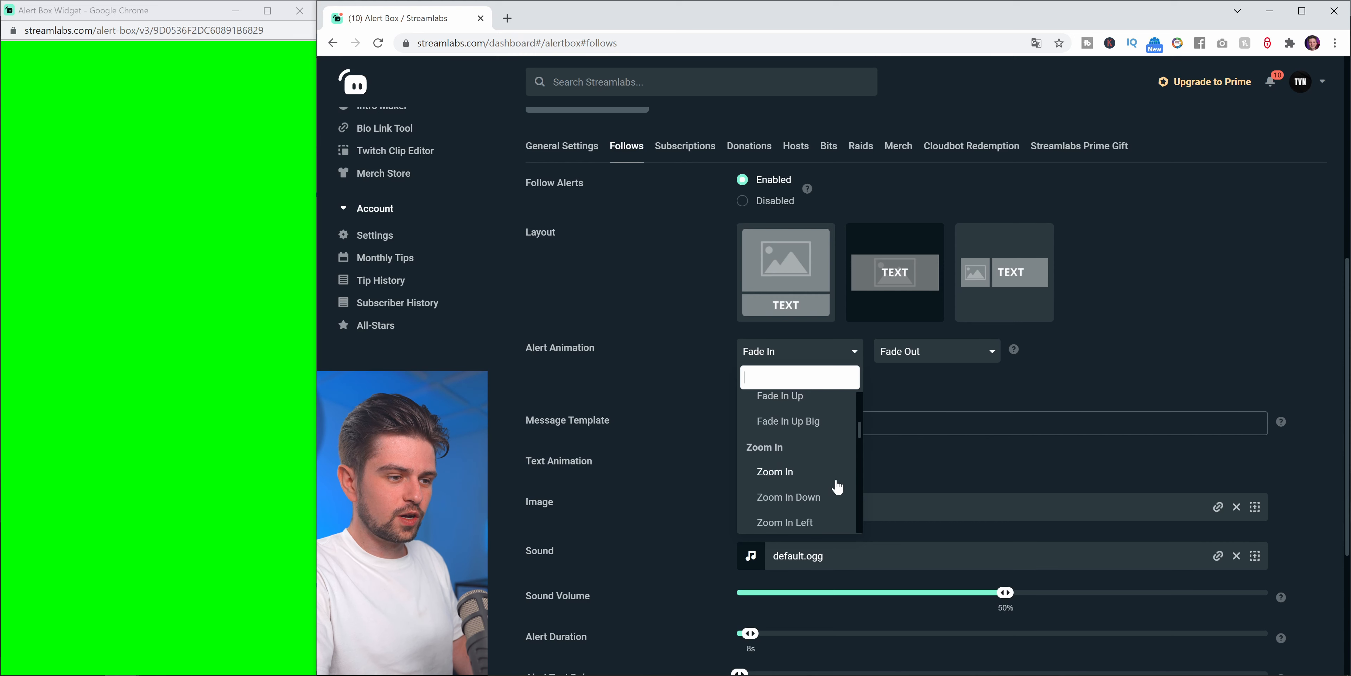
click(784, 473)
- Set the follow alert layout to text below the image and save the alert settings
click(803, 269)
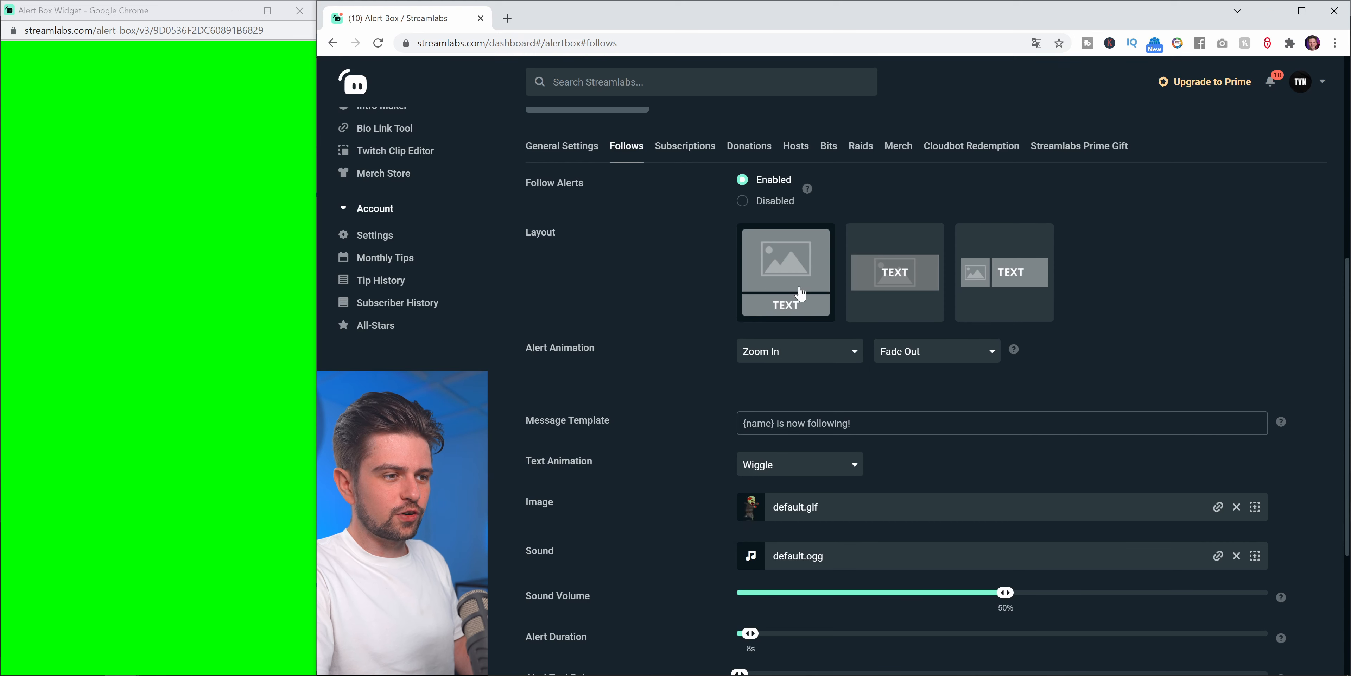
scroll(681, 436, down, 4)
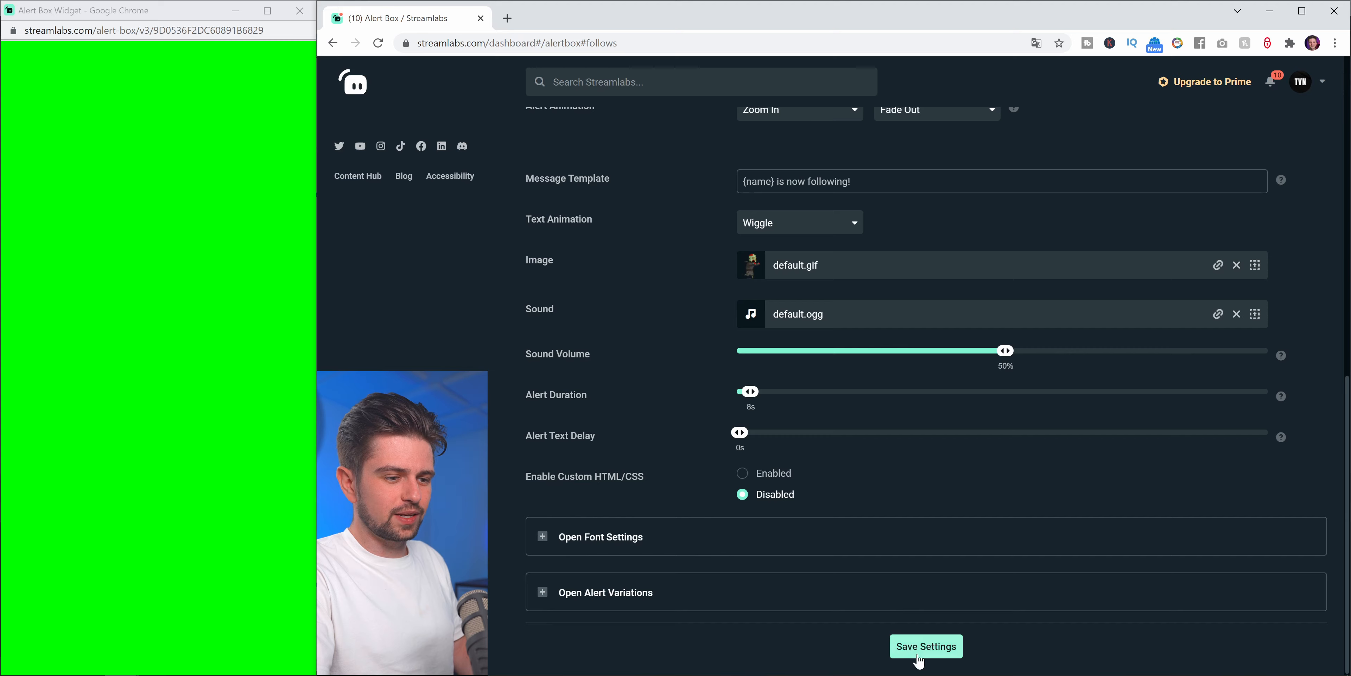
click(926, 646)
- Preview the Zoom In animation with a test follow alert
scroll(665, 504, up, 7)
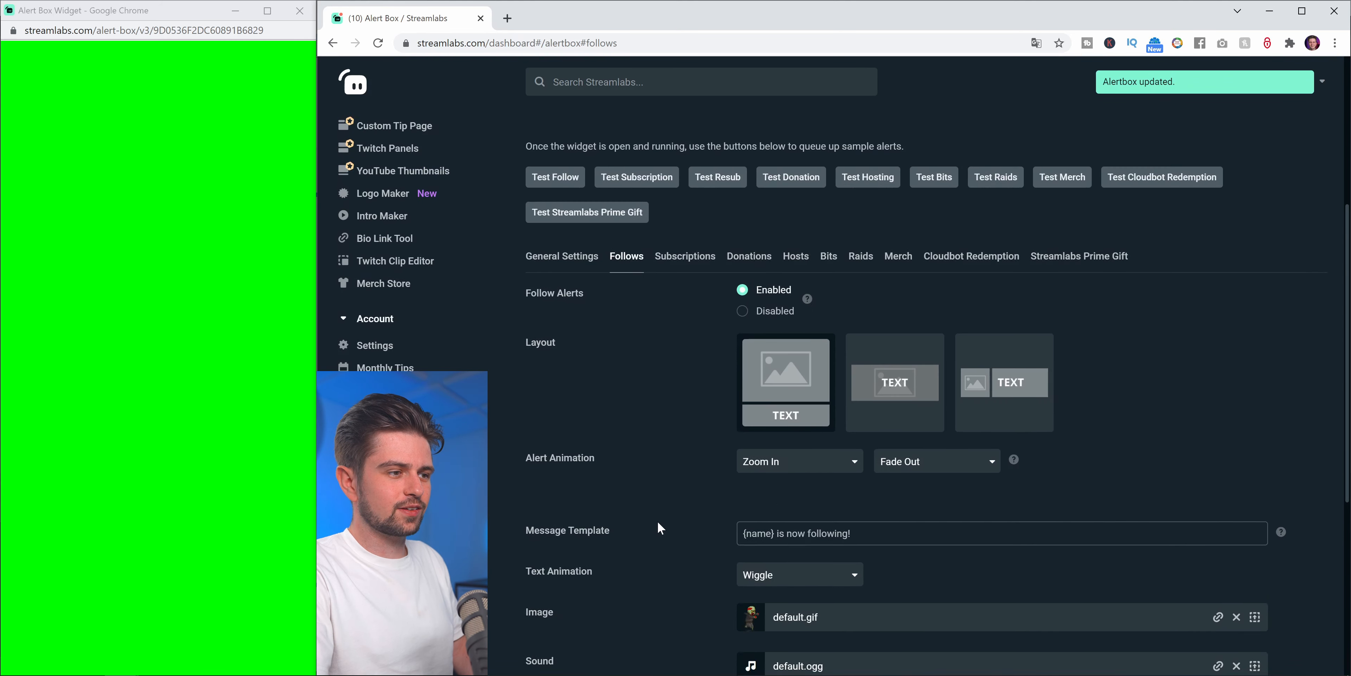
click(550, 253)
scroll(550, 253, down, 1)
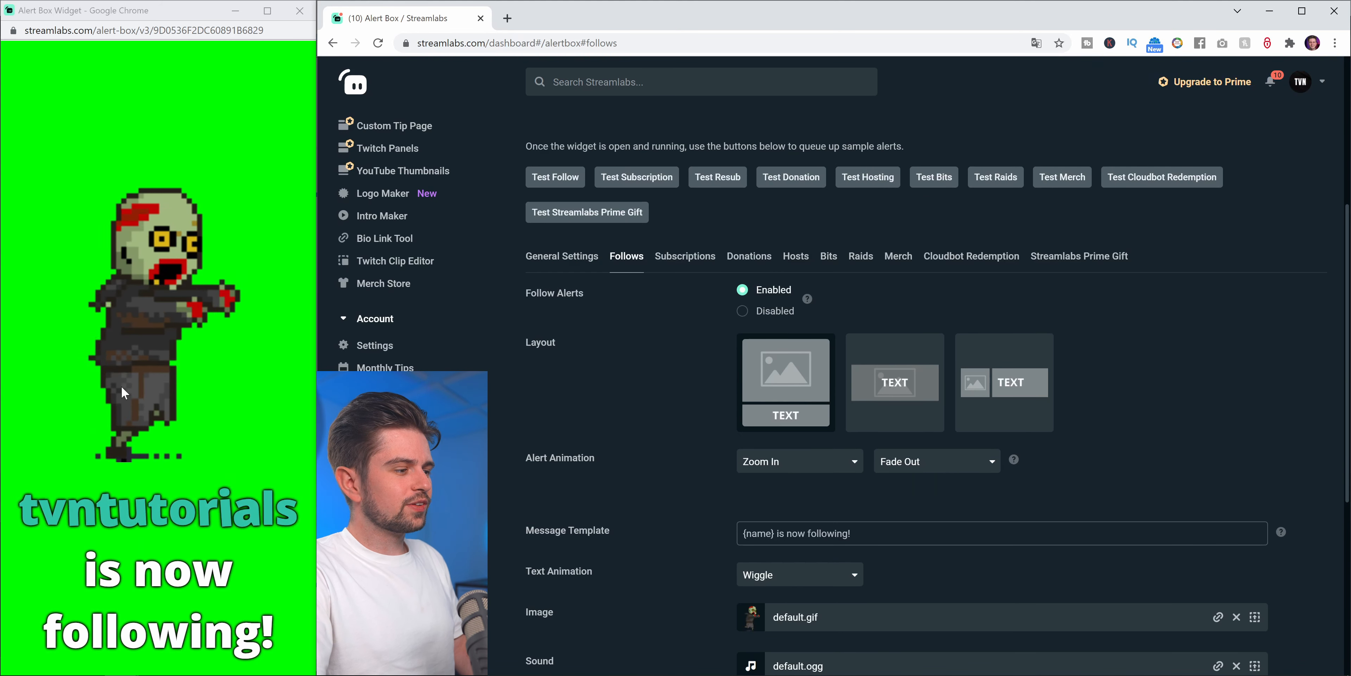
- Look at the exit animation options of the follow alert and close the list
scroll(869, 474, down, 2)
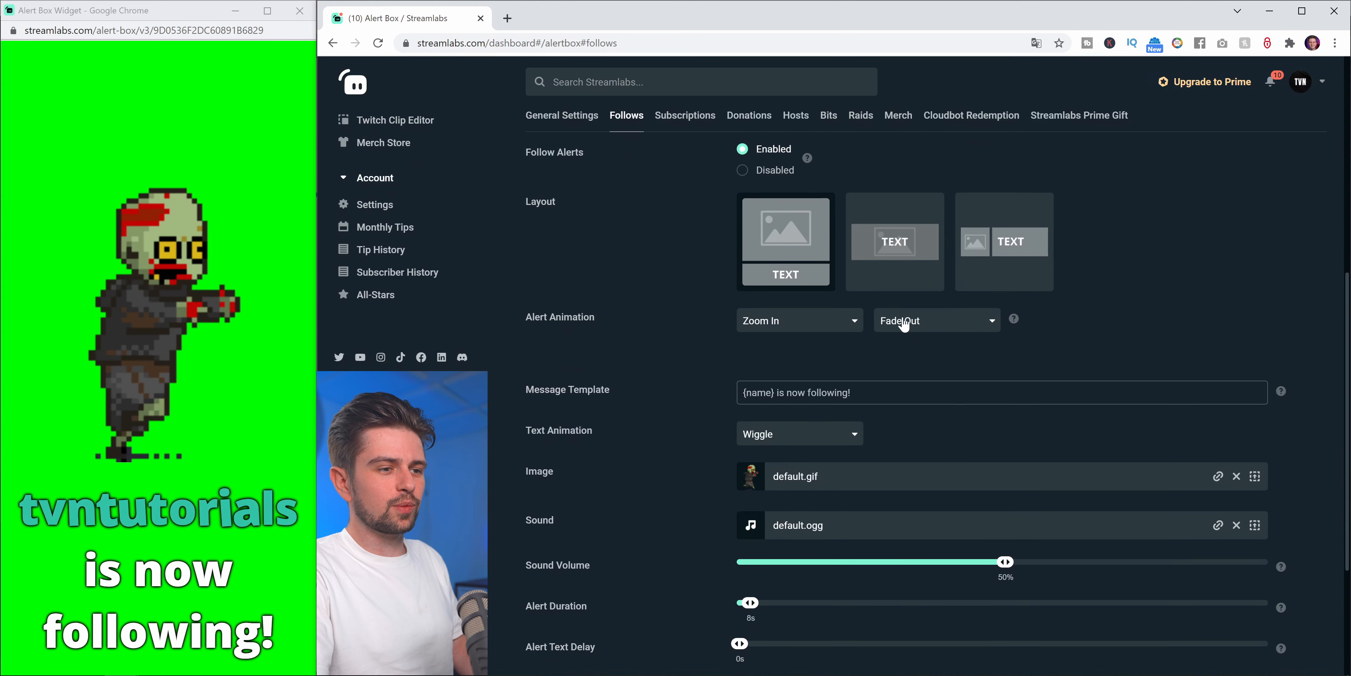
click(937, 324)
click(1119, 330)
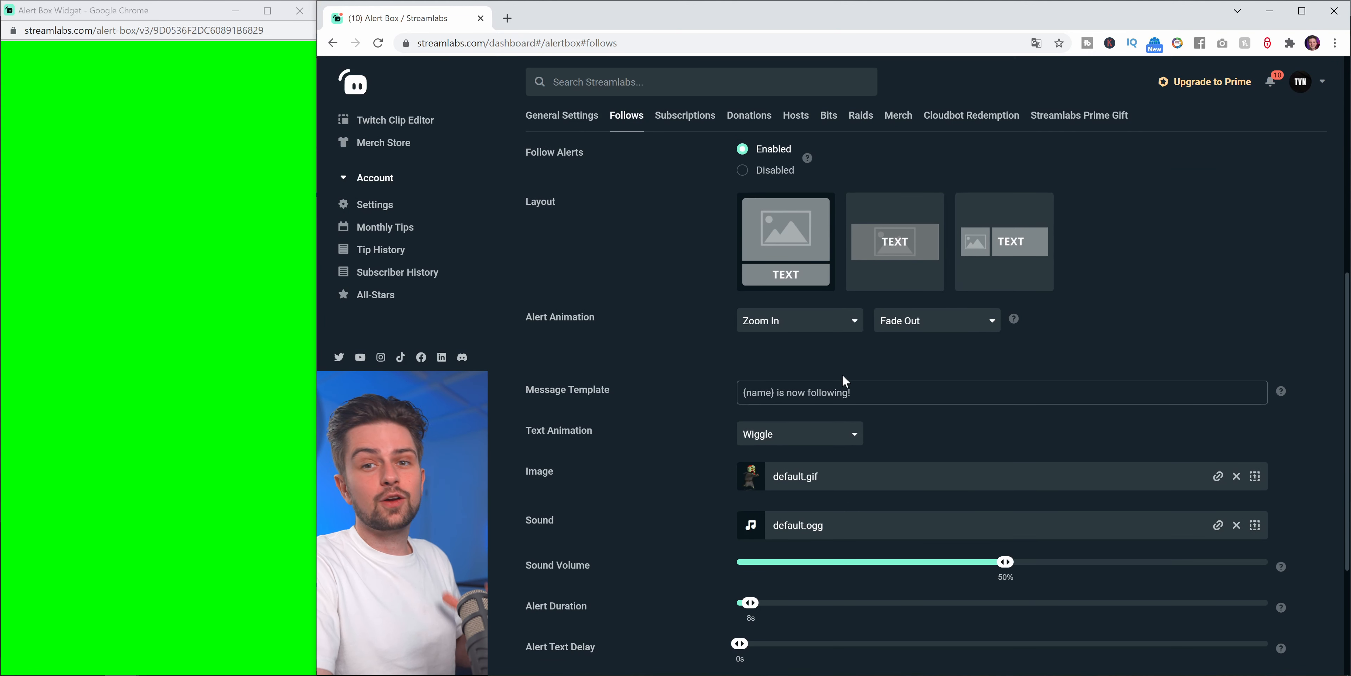
- Set the follow alert's entry animation to Slide In Down and exit animation to Slide Out Up, and save the settings
click(795, 331)
scroll(794, 436, down, 5)
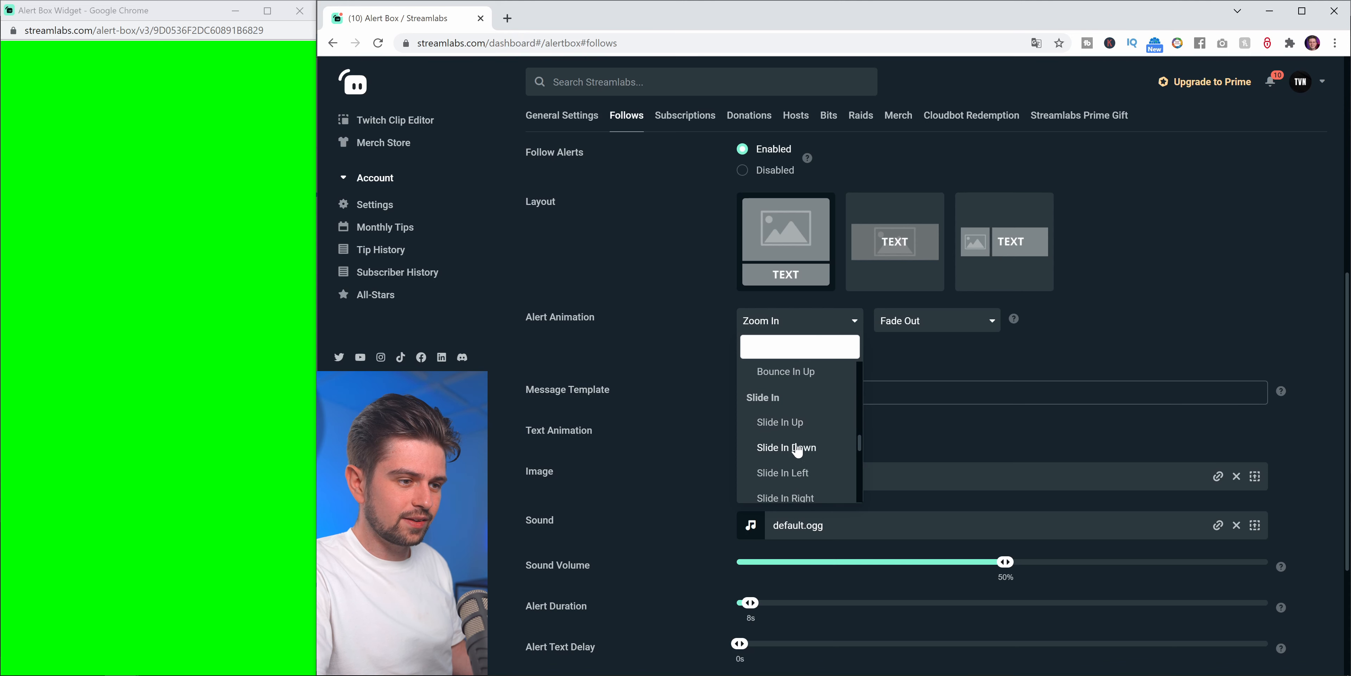
click(792, 446)
click(939, 323)
text(slid)
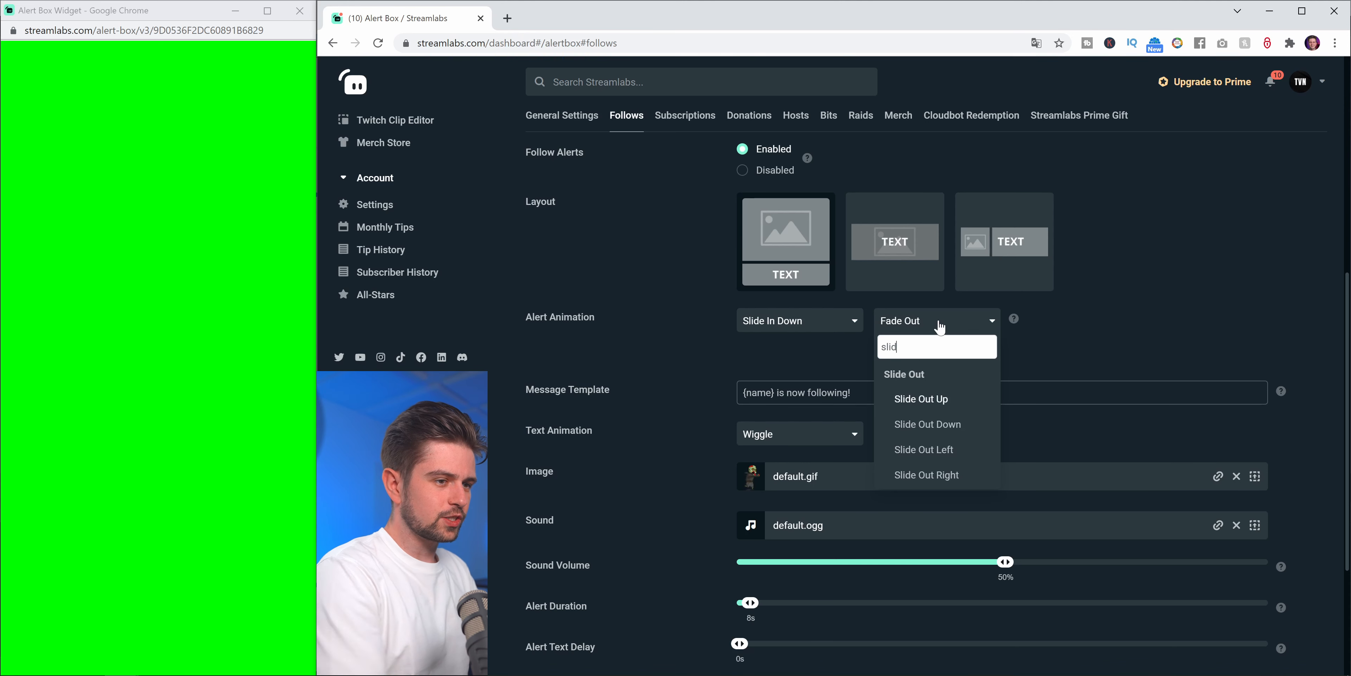
text(e)
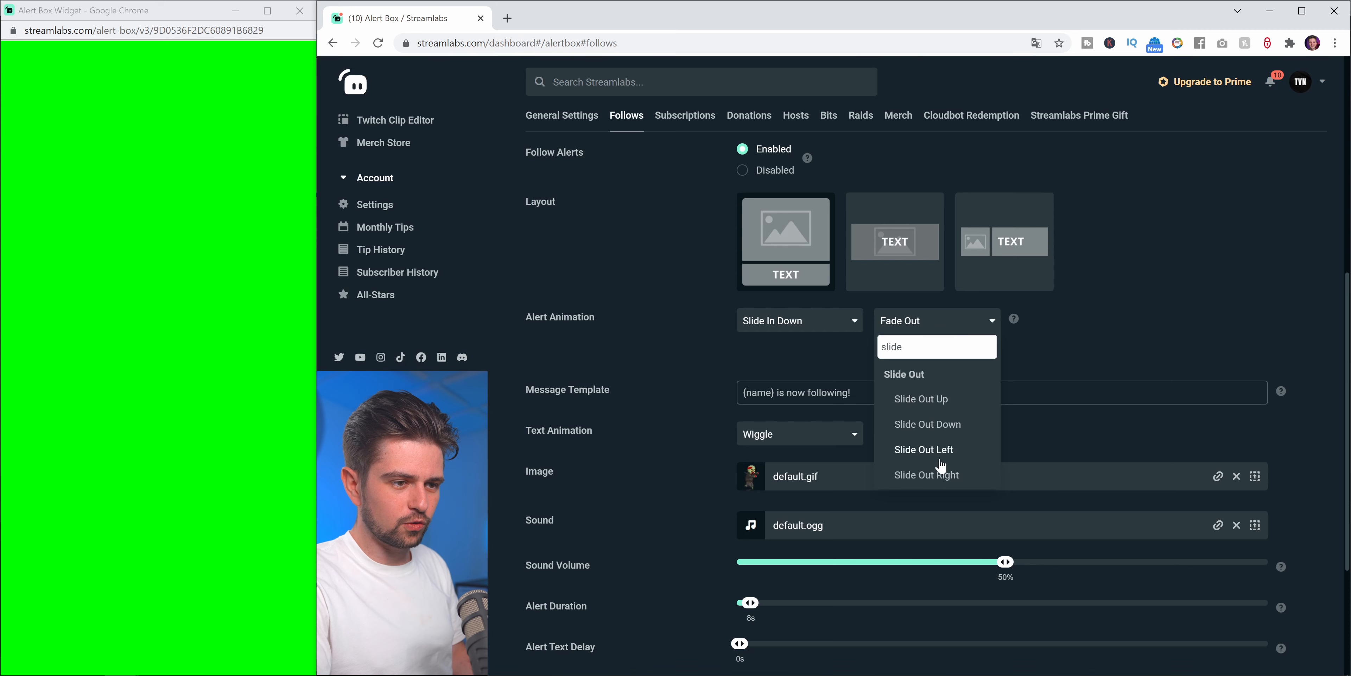
click(926, 411)
scroll(926, 411, down, 4)
click(927, 647)
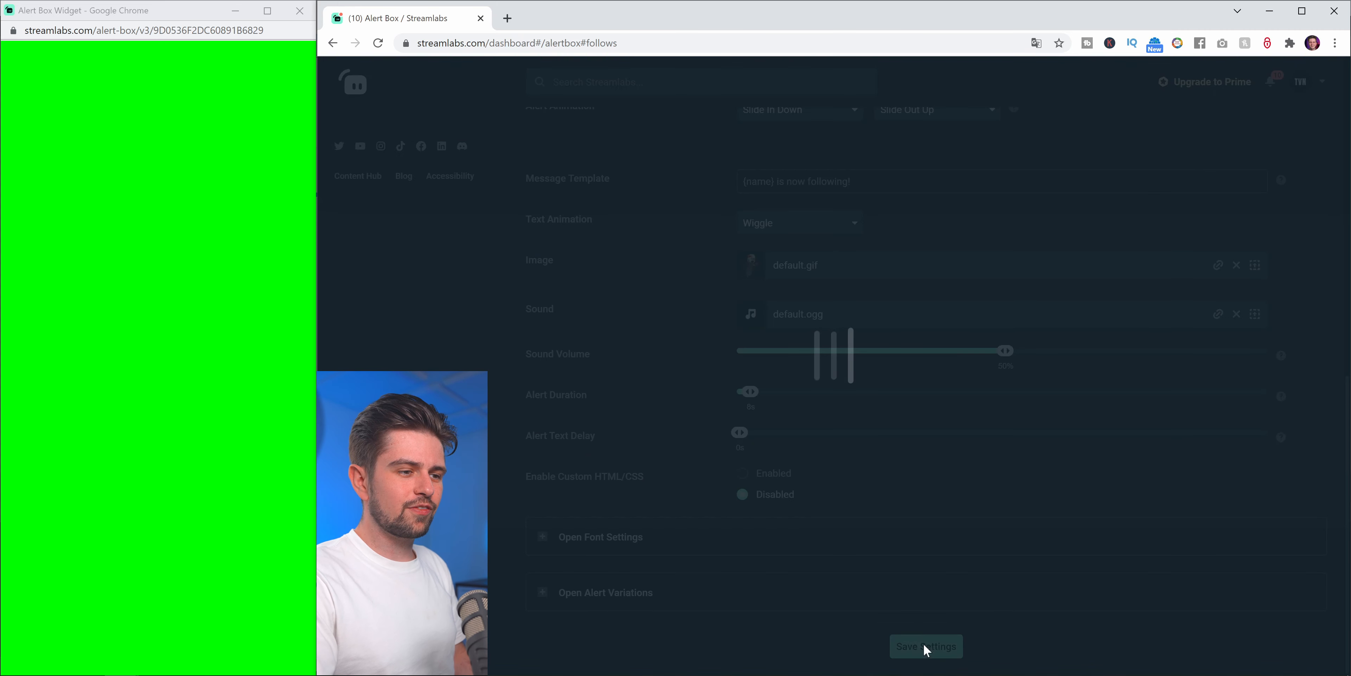
- Preview the slide animations with a test follow alert, saving the settings once more and repeating the test
scroll(834, 500, up, 8)
click(566, 251)
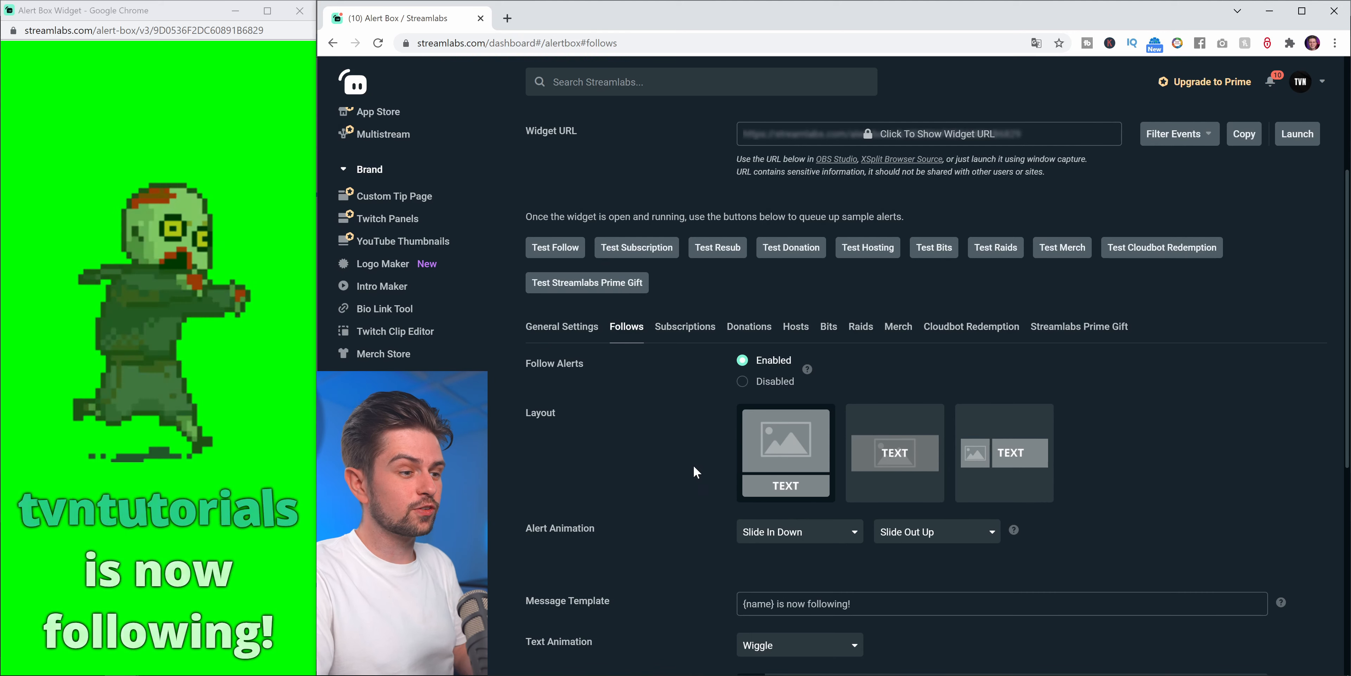
scroll(718, 458, down, 8)
click(923, 650)
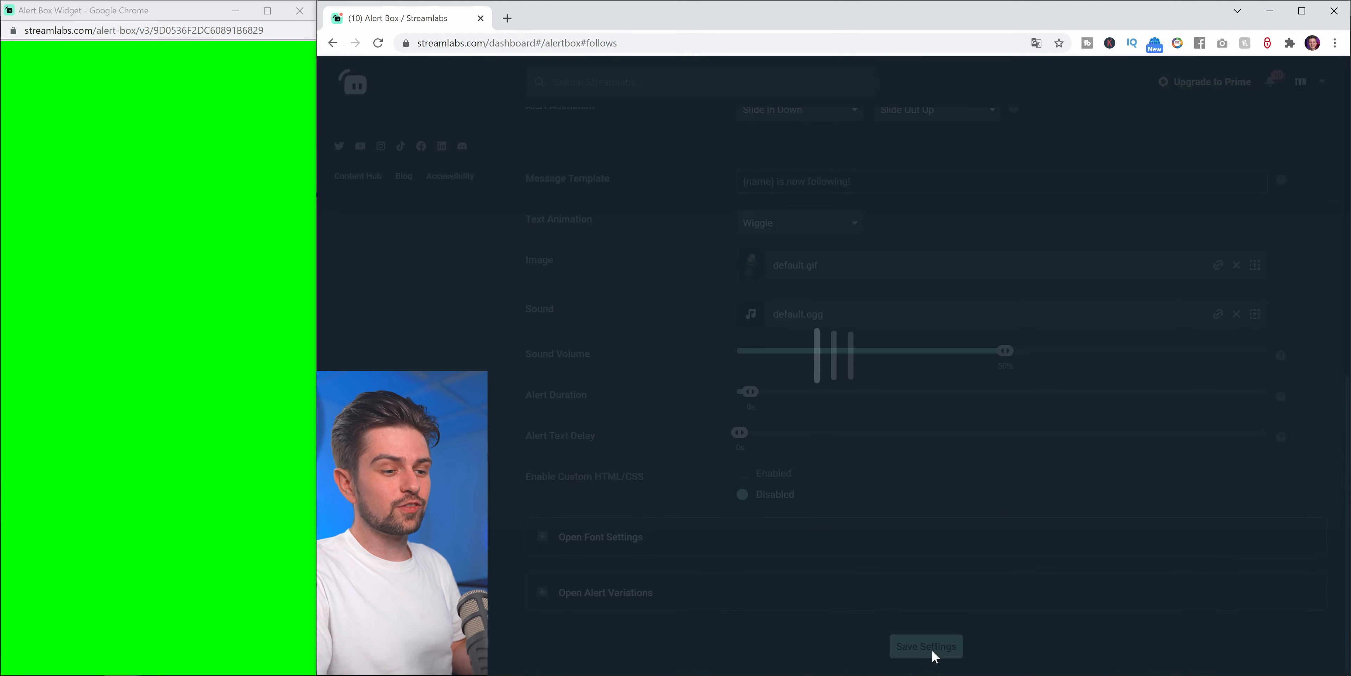
scroll(694, 524, up, 10)
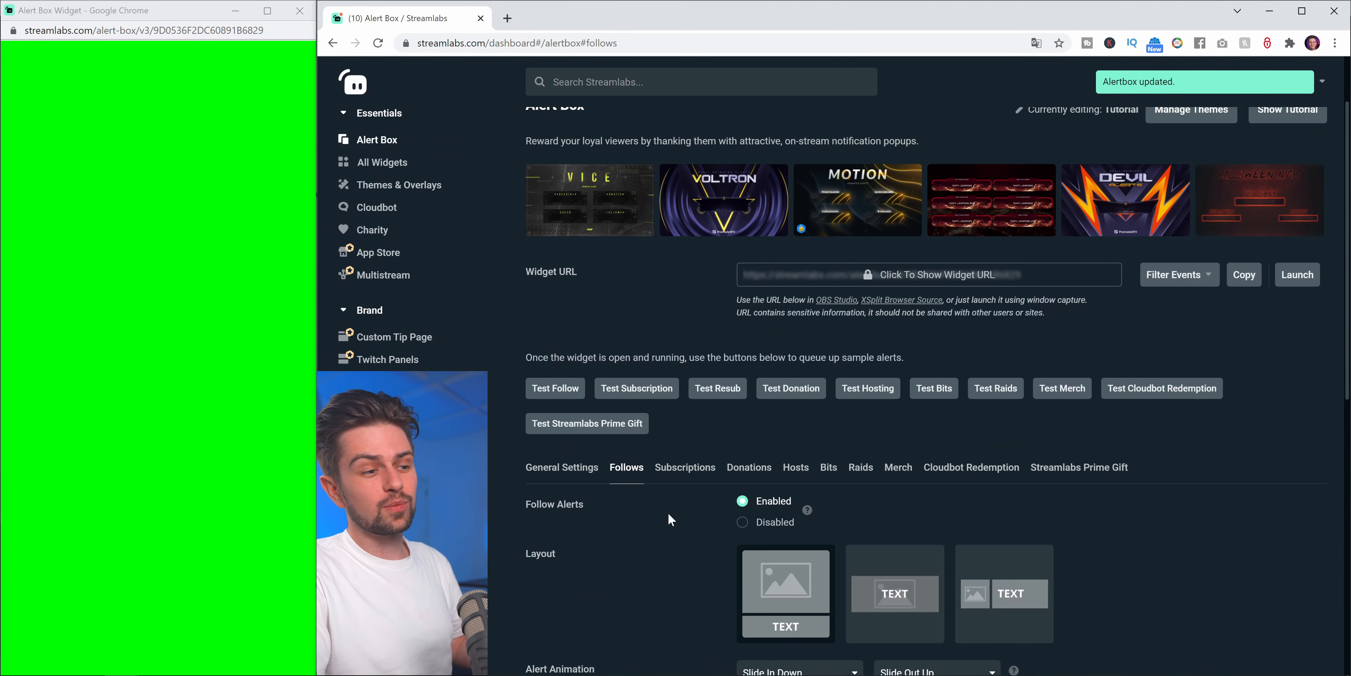
click(551, 388)
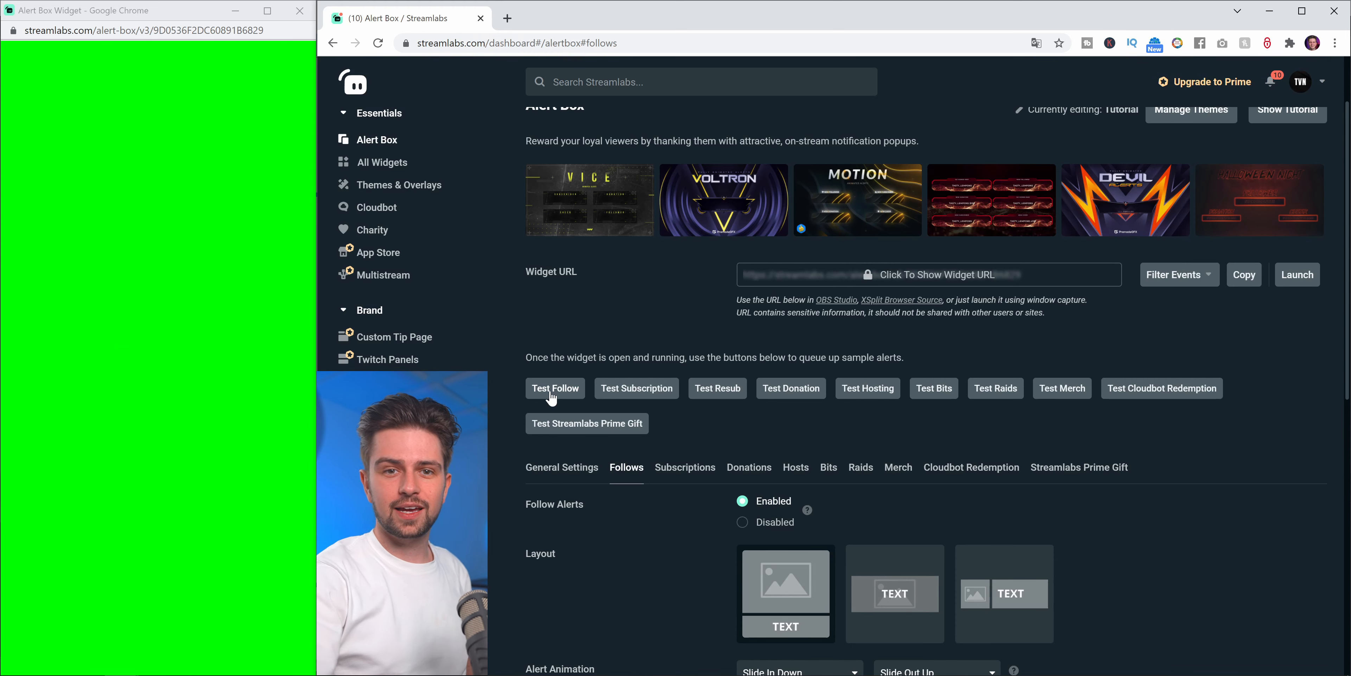
- Examine the follow message template and compare it with the text in a test follow alert
scroll(551, 397, down, 5)
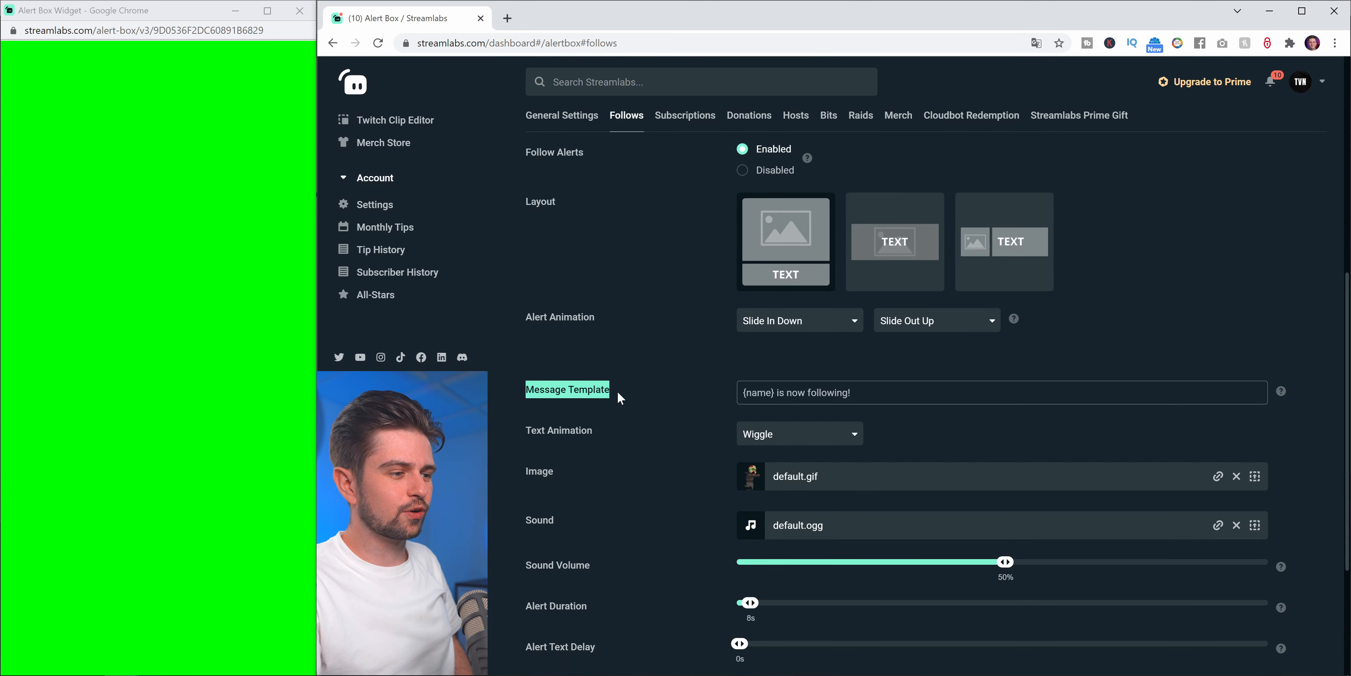
click(781, 392)
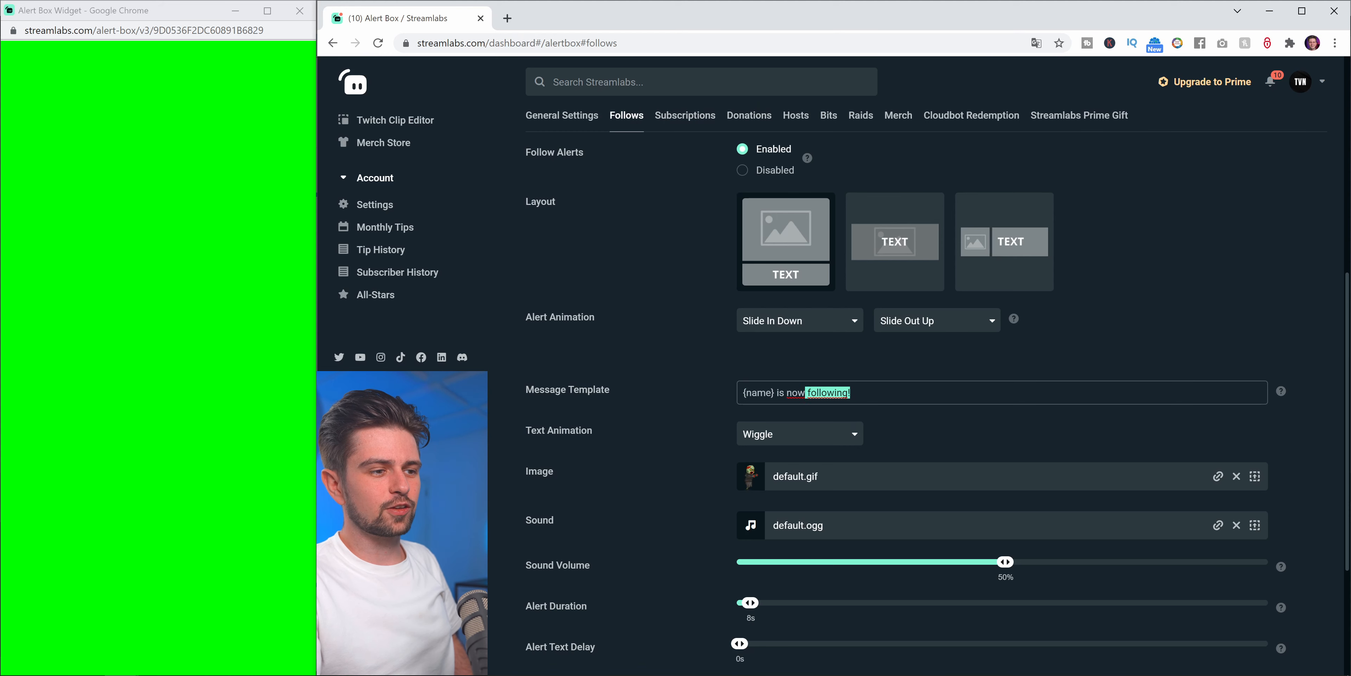
drag(806, 394, 774, 411)
click(680, 401)
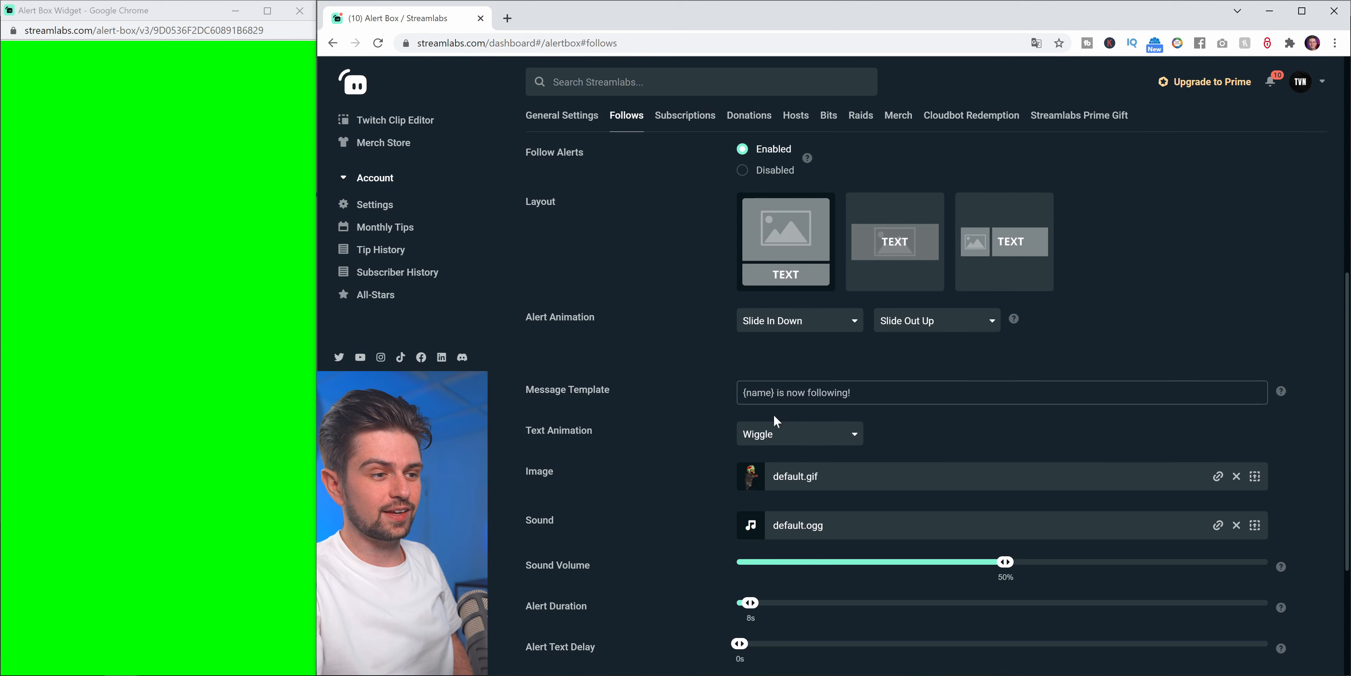
scroll(648, 221, up, 1)
scroll(577, 178, up, 1)
click(557, 178)
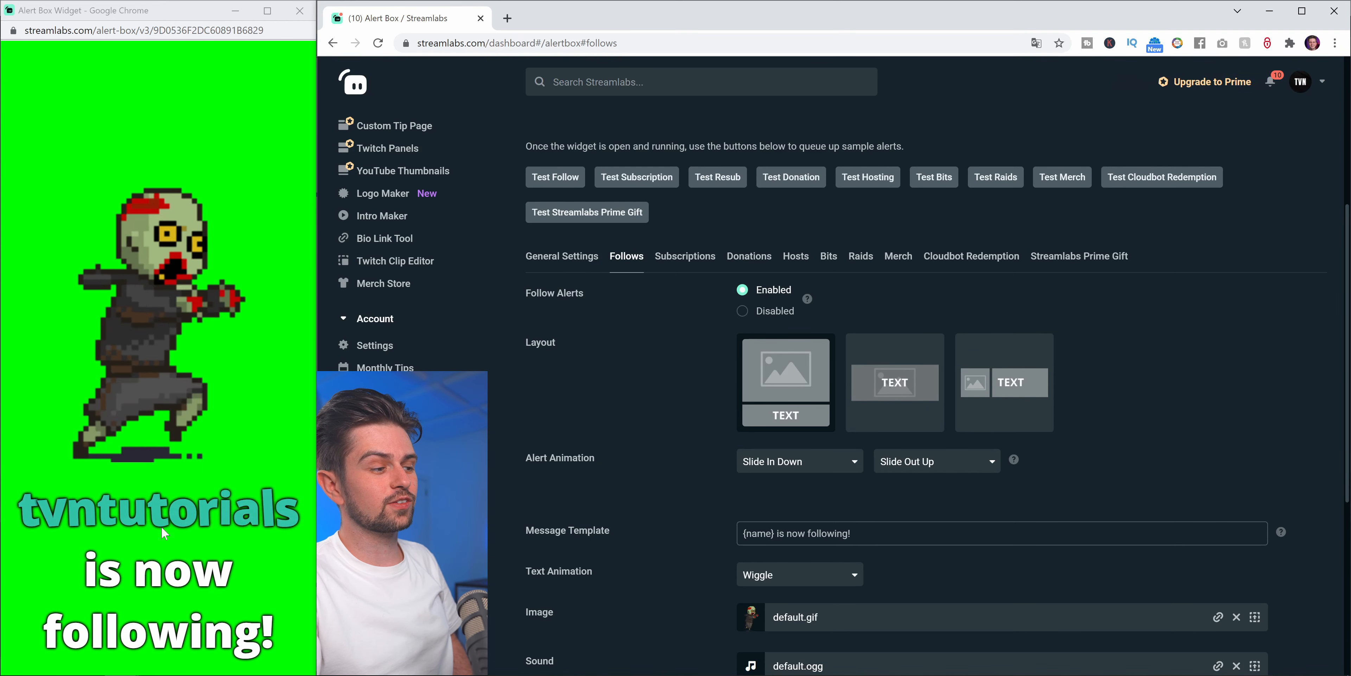
- Change the follow message template to "{name} just followed" and check it with a test follow alert
scroll(694, 518, down, 2)
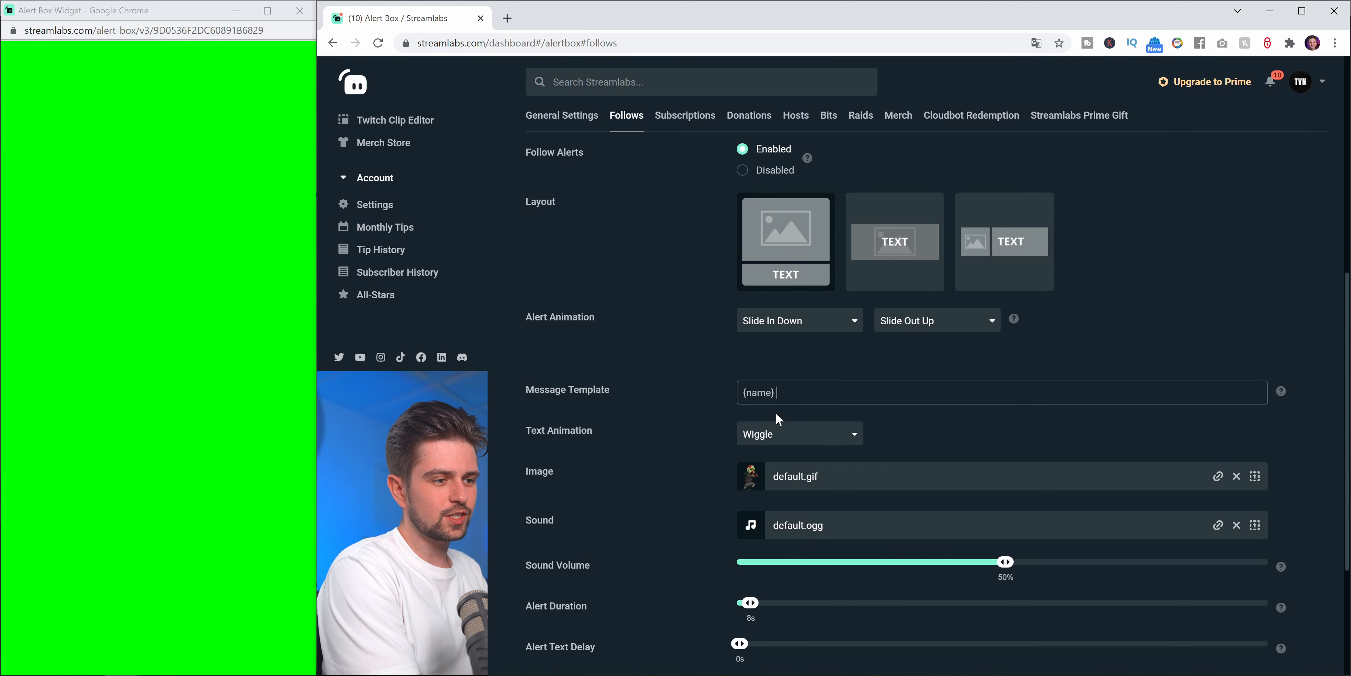
text(just follow)
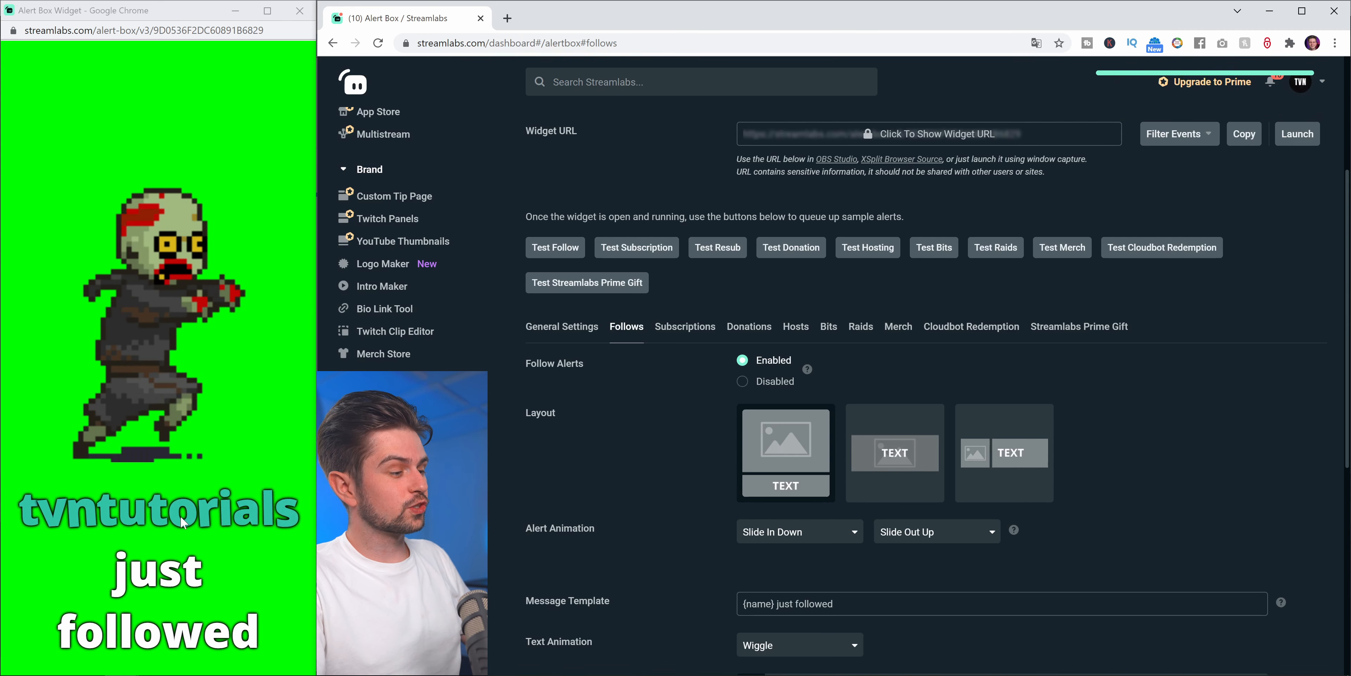
scroll(650, 451, down, 5)
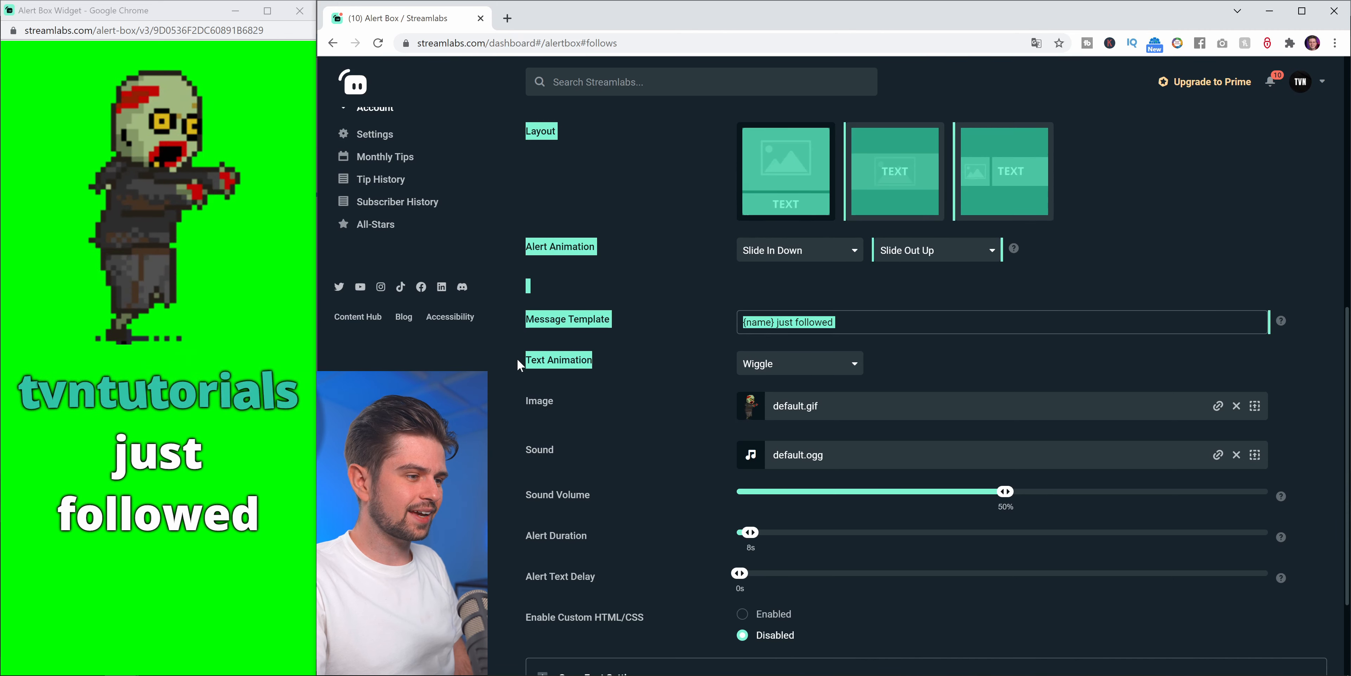
scroll(760, 371, up, 3)
click(558, 177)
- Set the follow alert's text animation to Bounce and save the settings
scroll(666, 449, down, 3)
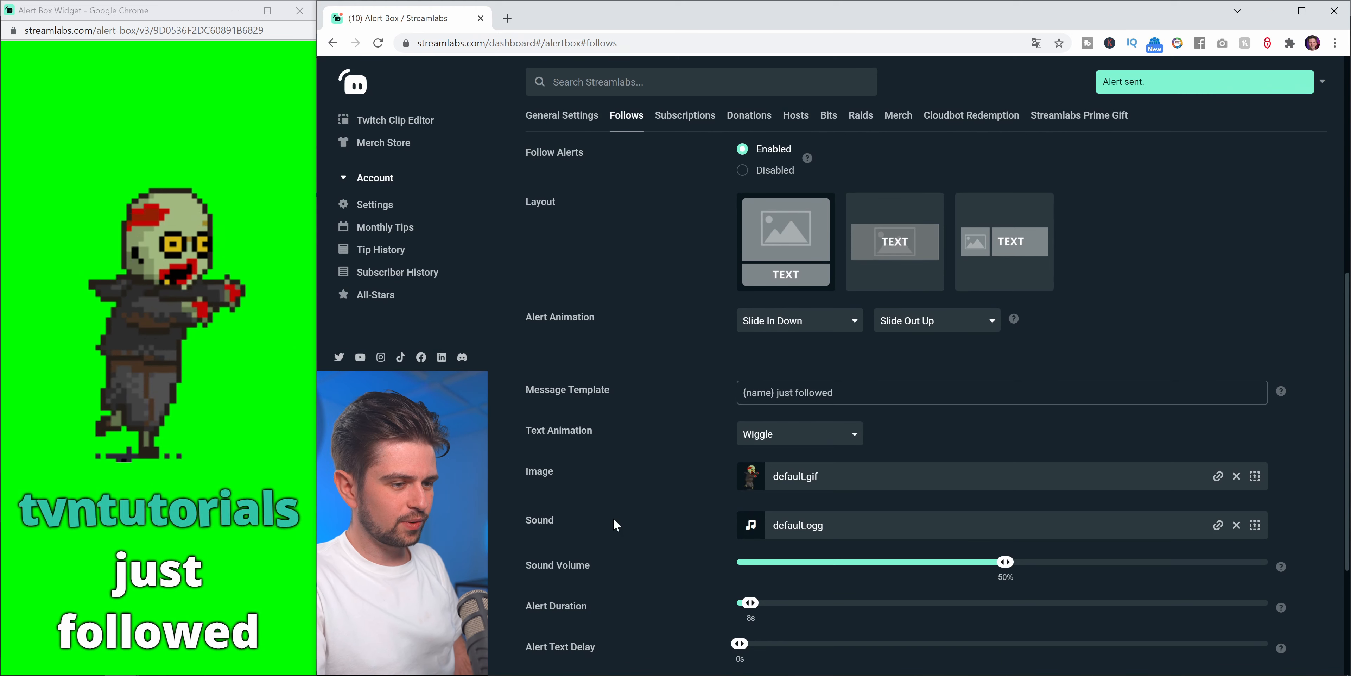
scroll(625, 517, down, 2)
scroll(637, 516, up, 1)
click(773, 365)
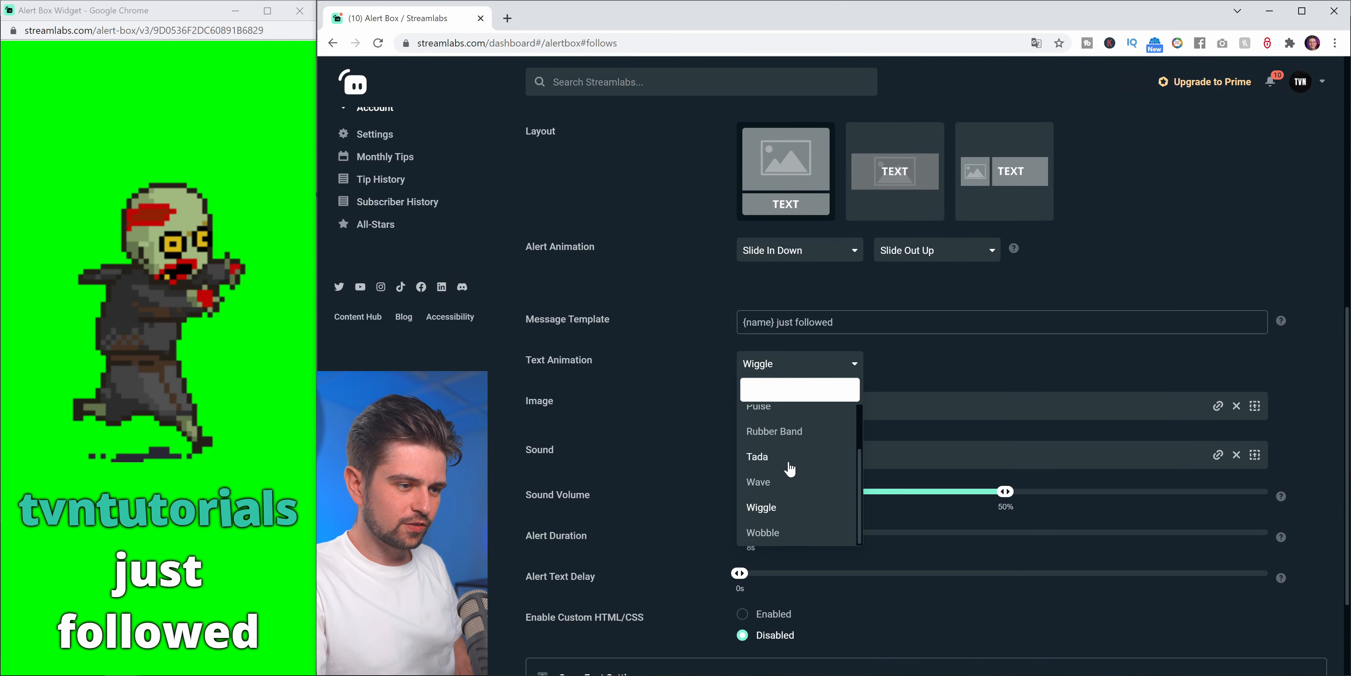
scroll(769, 486, up, 2)
click(777, 440)
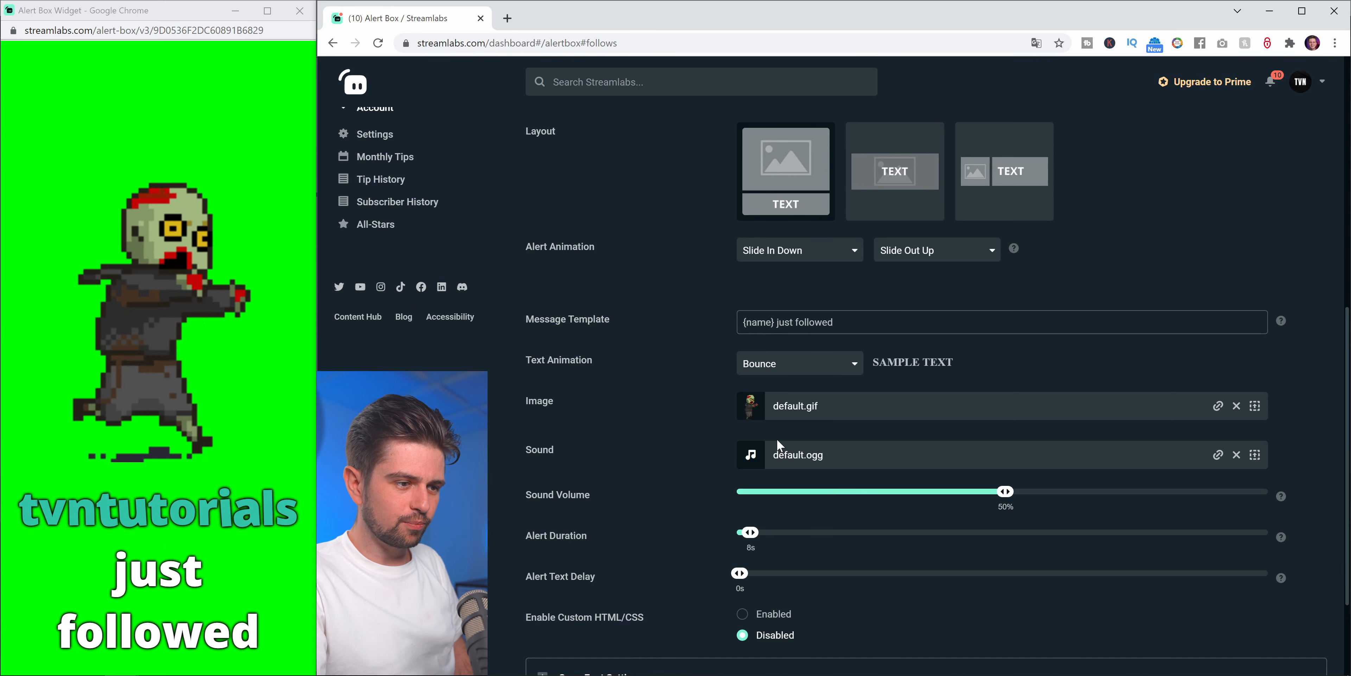
scroll(778, 438, down, 2)
click(916, 648)
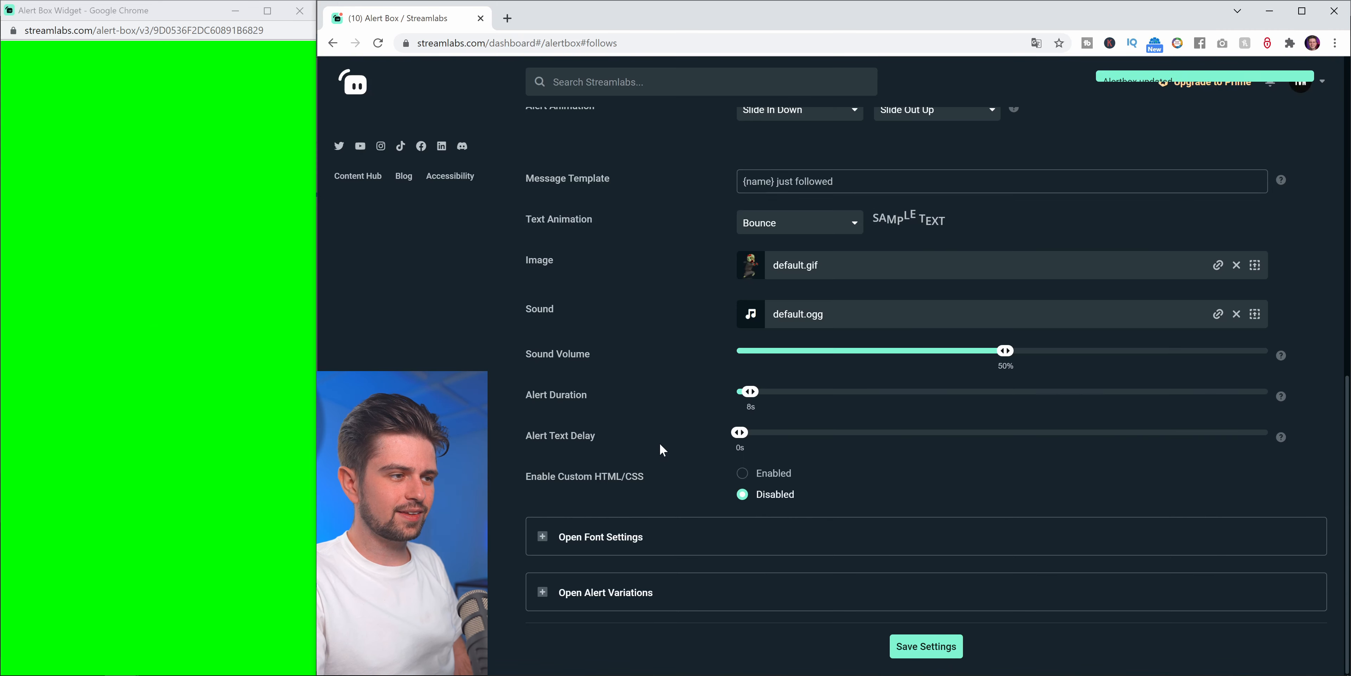
- Preview the Bounce text animation with a test follow alert and compare it with the {name} placeholder in the template
click(556, 248)
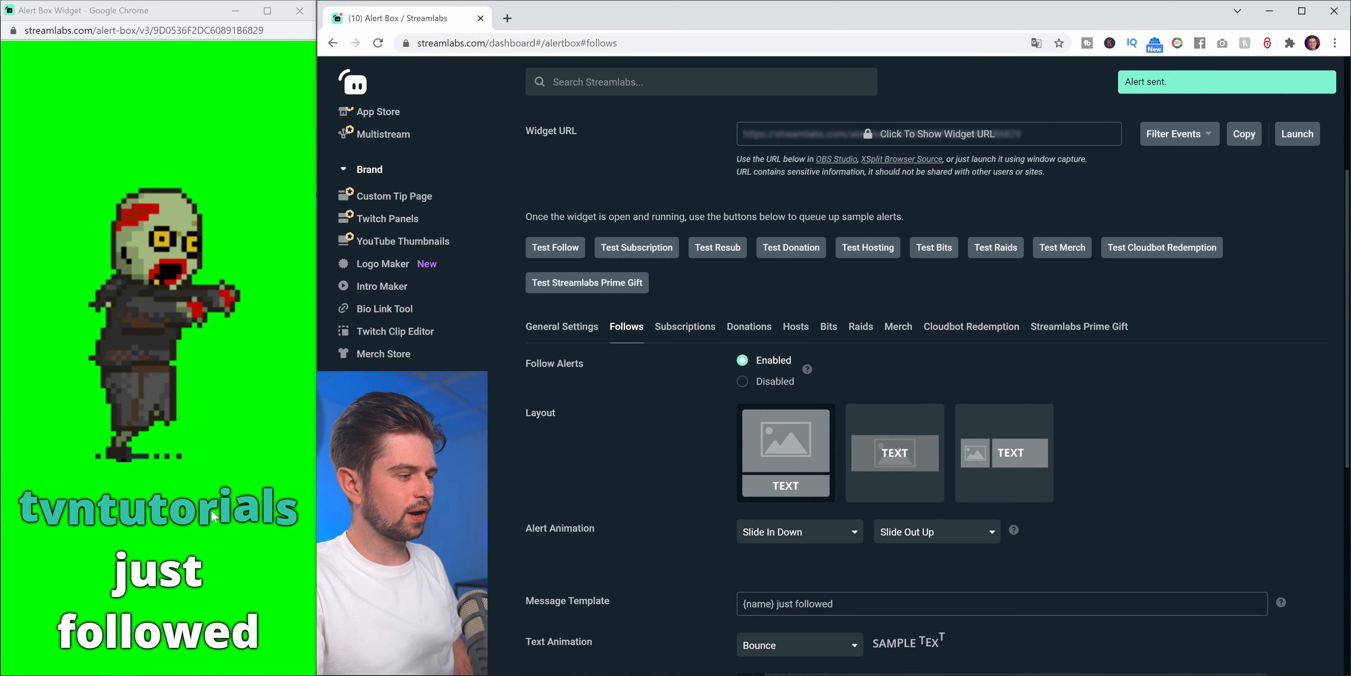
scroll(704, 532, down, 3)
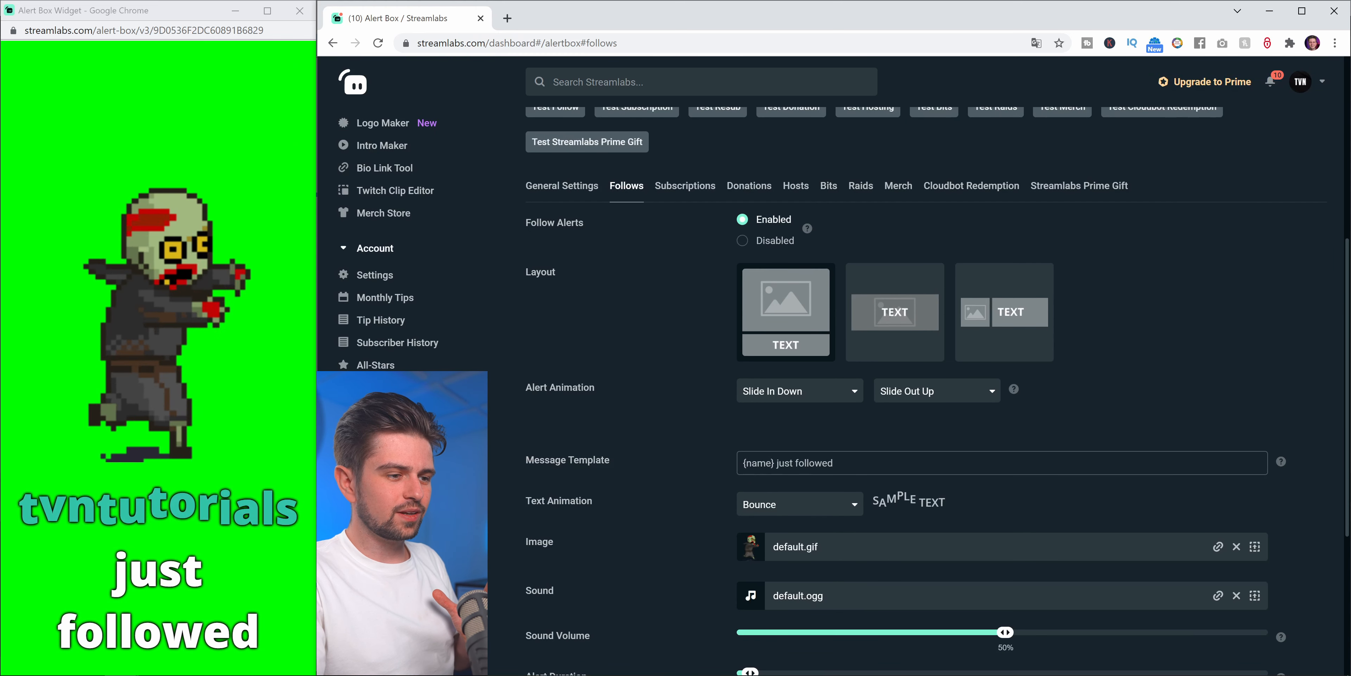
drag(777, 463, 734, 469)
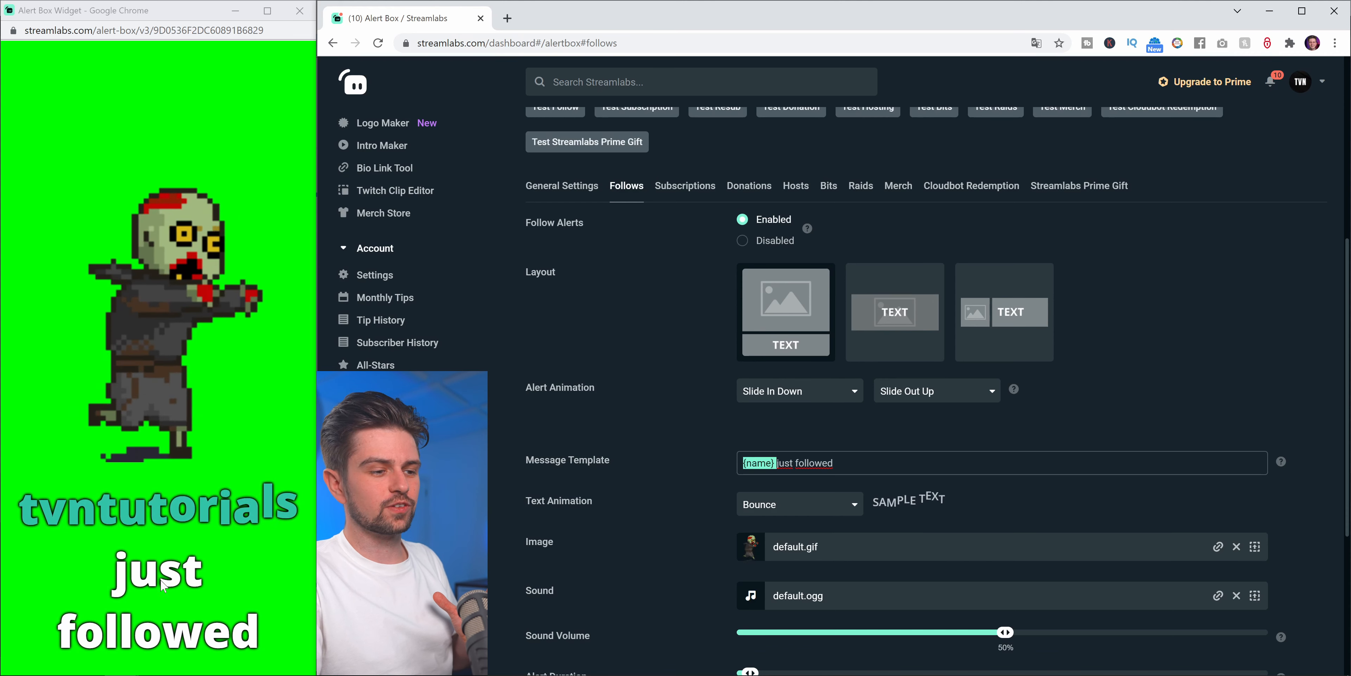
click(696, 471)
scroll(696, 472, down, 3)
scroll(696, 472, down, 2)
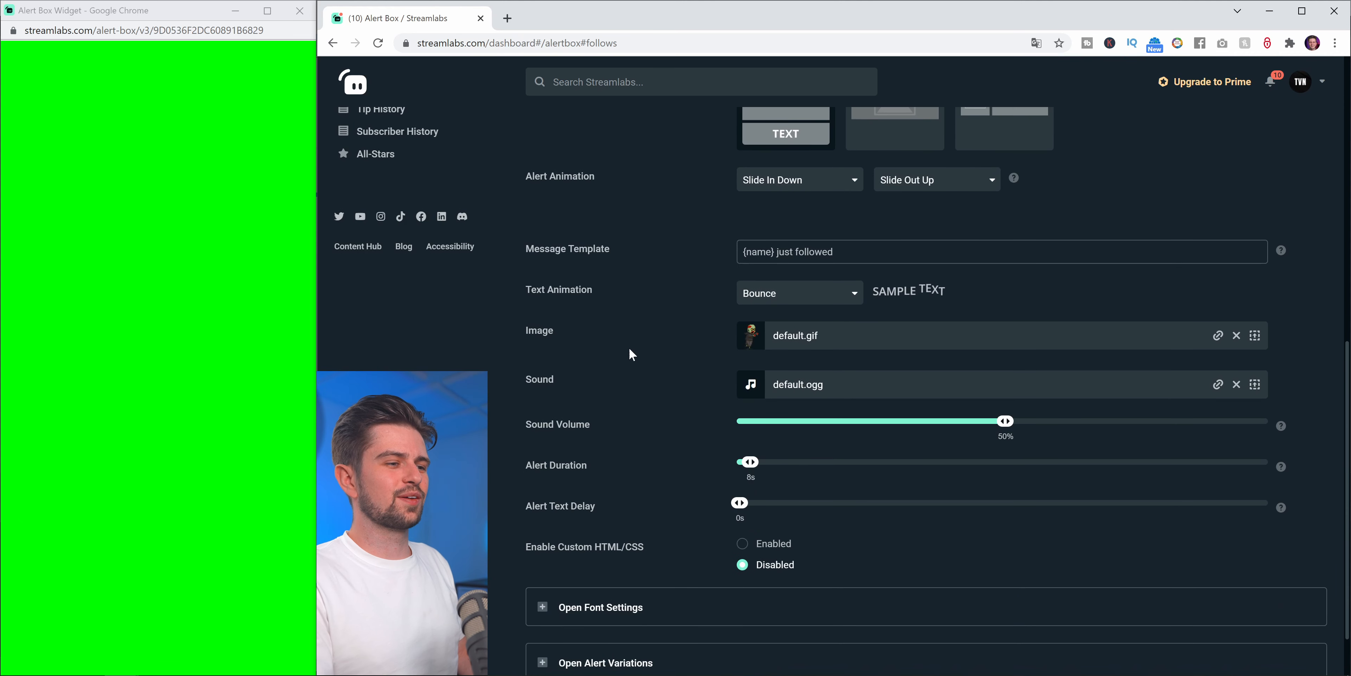
- Replace the follow alert image with the stock gallery's FSIAV2u.gif and save the settings
drag(523, 331, 595, 381)
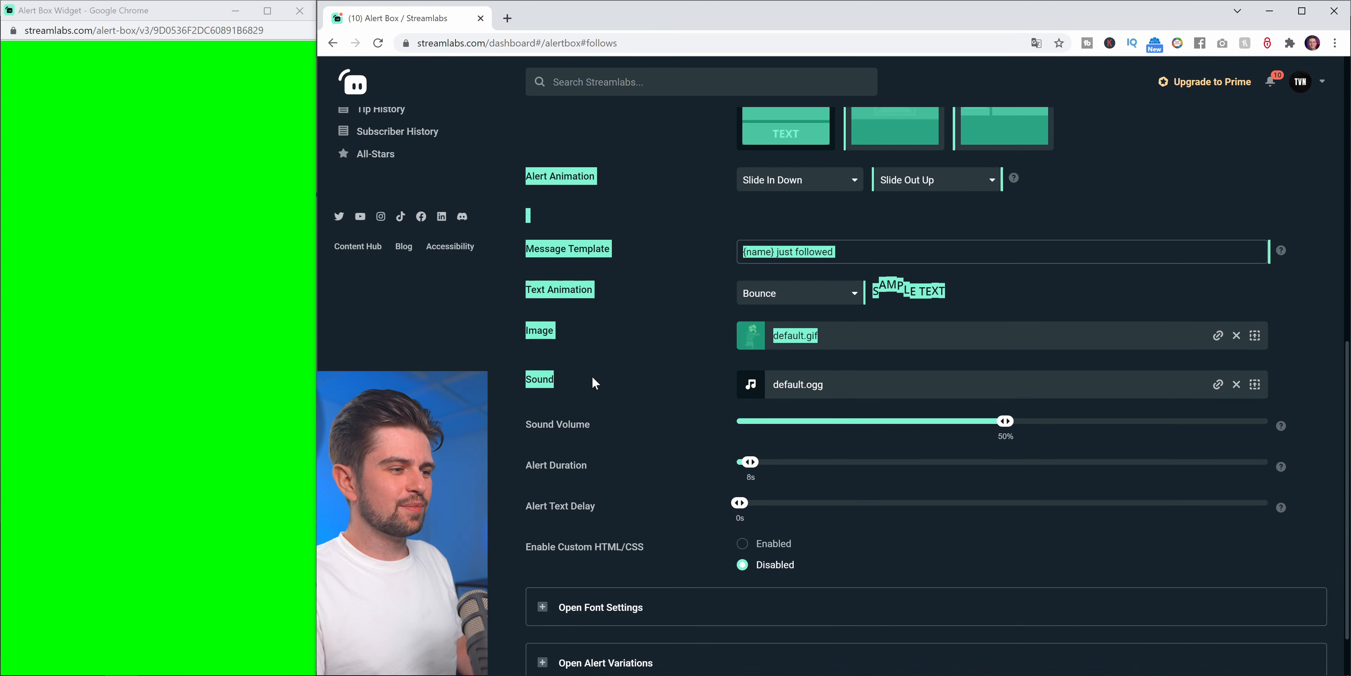
click(636, 354)
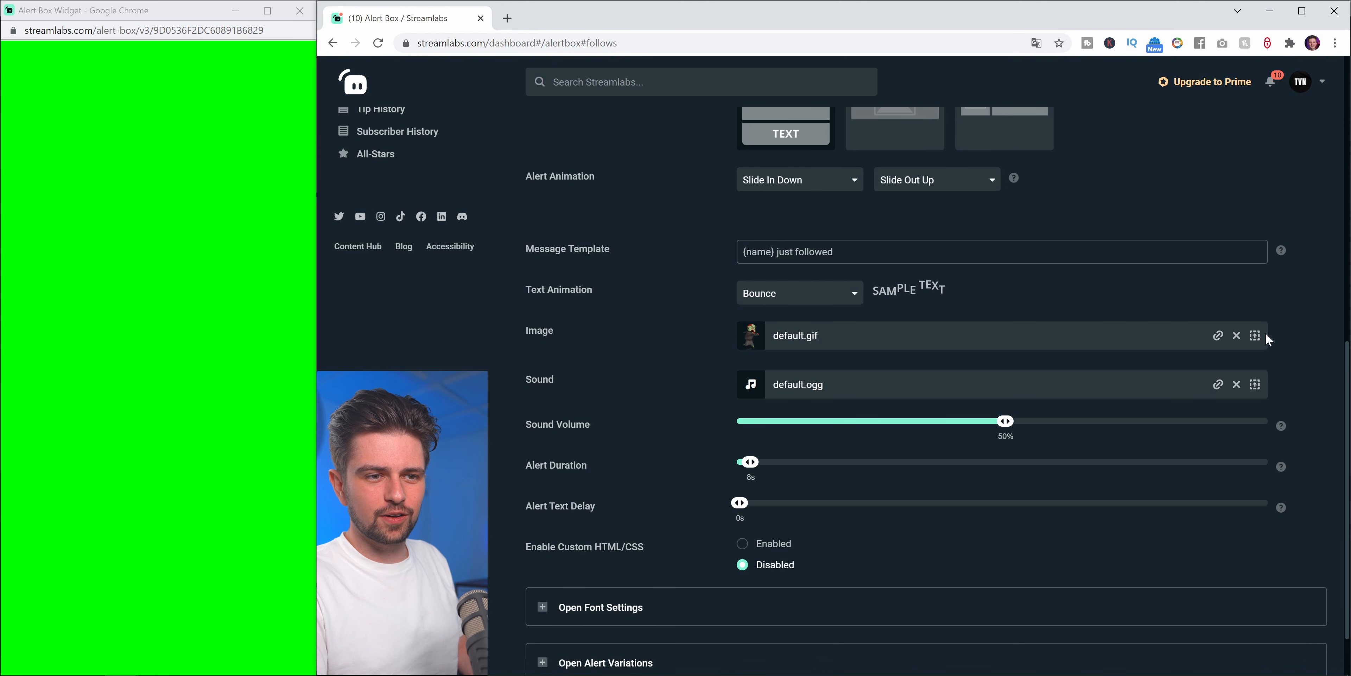
click(1255, 336)
scroll(839, 388, down, 10)
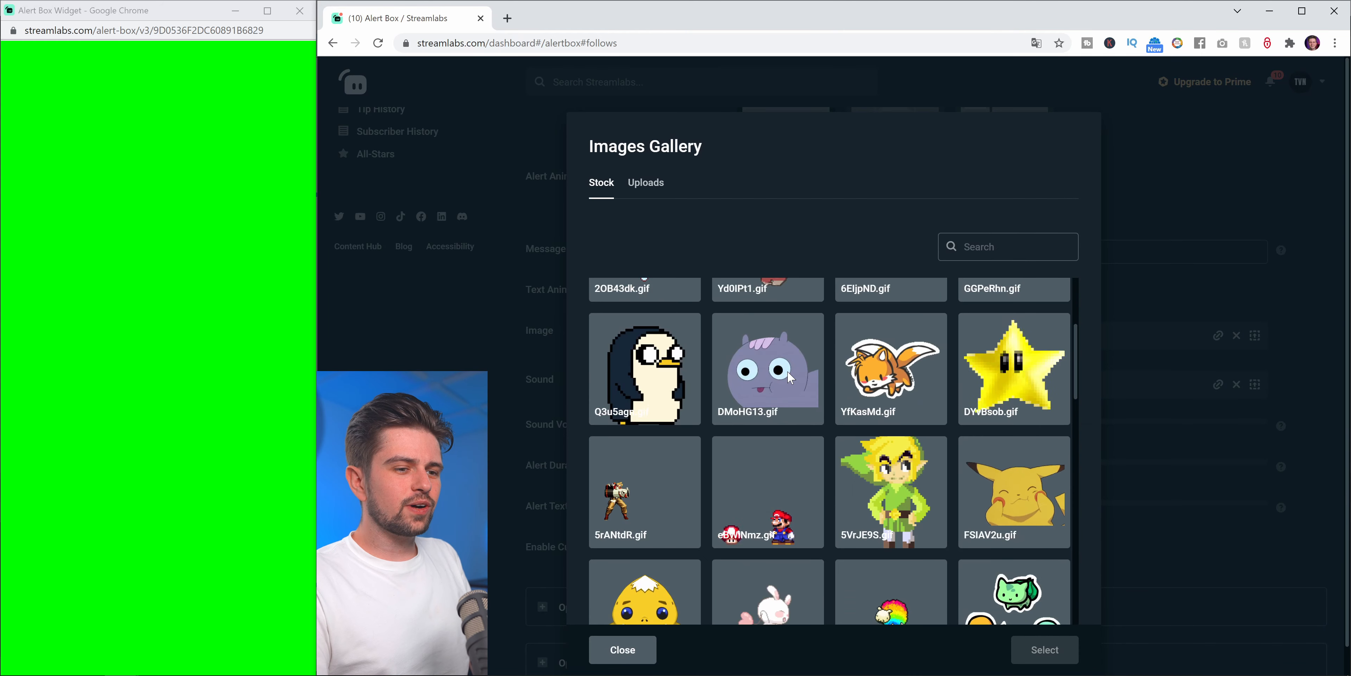
scroll(789, 372, down, 6)
scroll(791, 377, up, 14)
click(1000, 467)
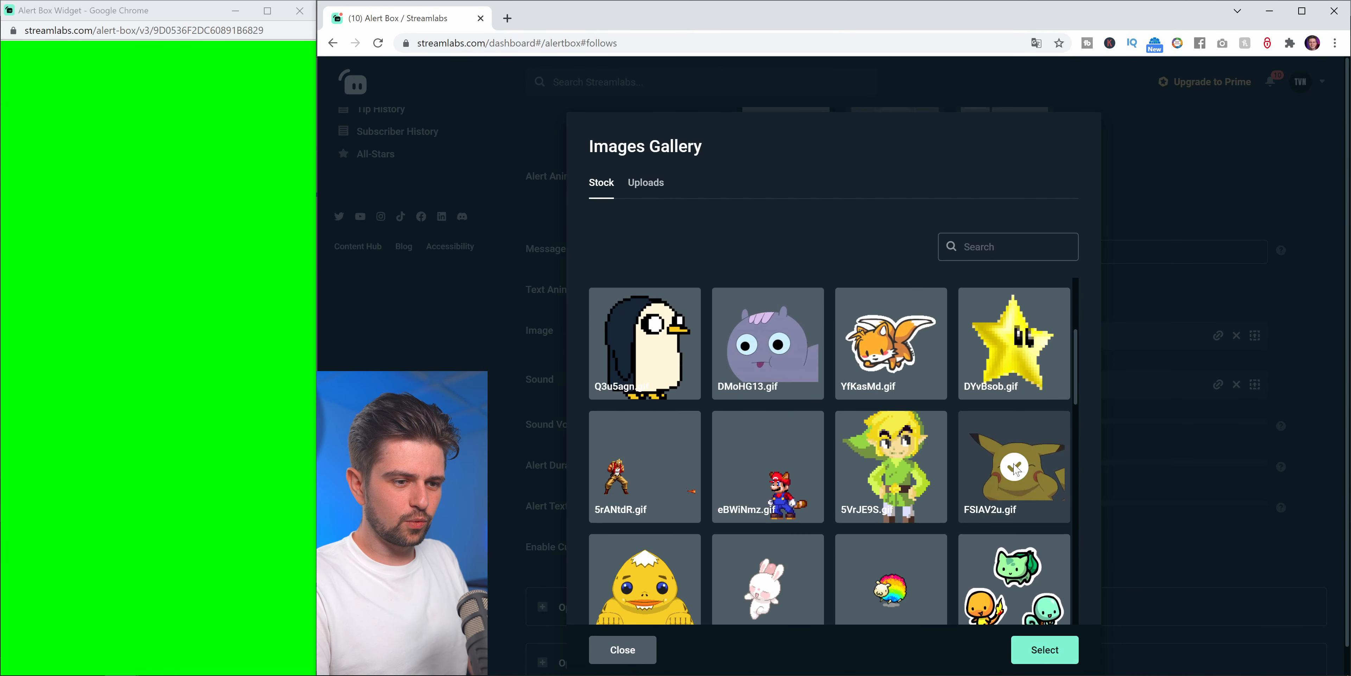
click(1058, 659)
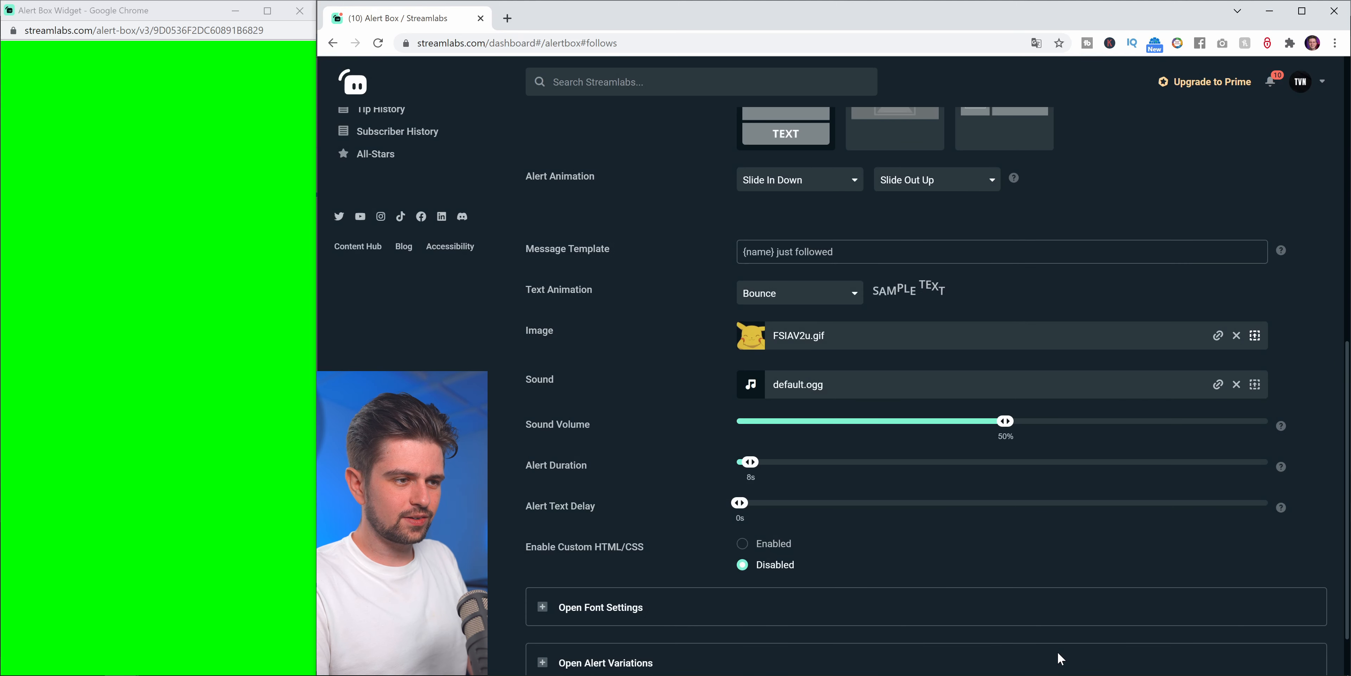
scroll(1060, 658, down, 1)
click(939, 641)
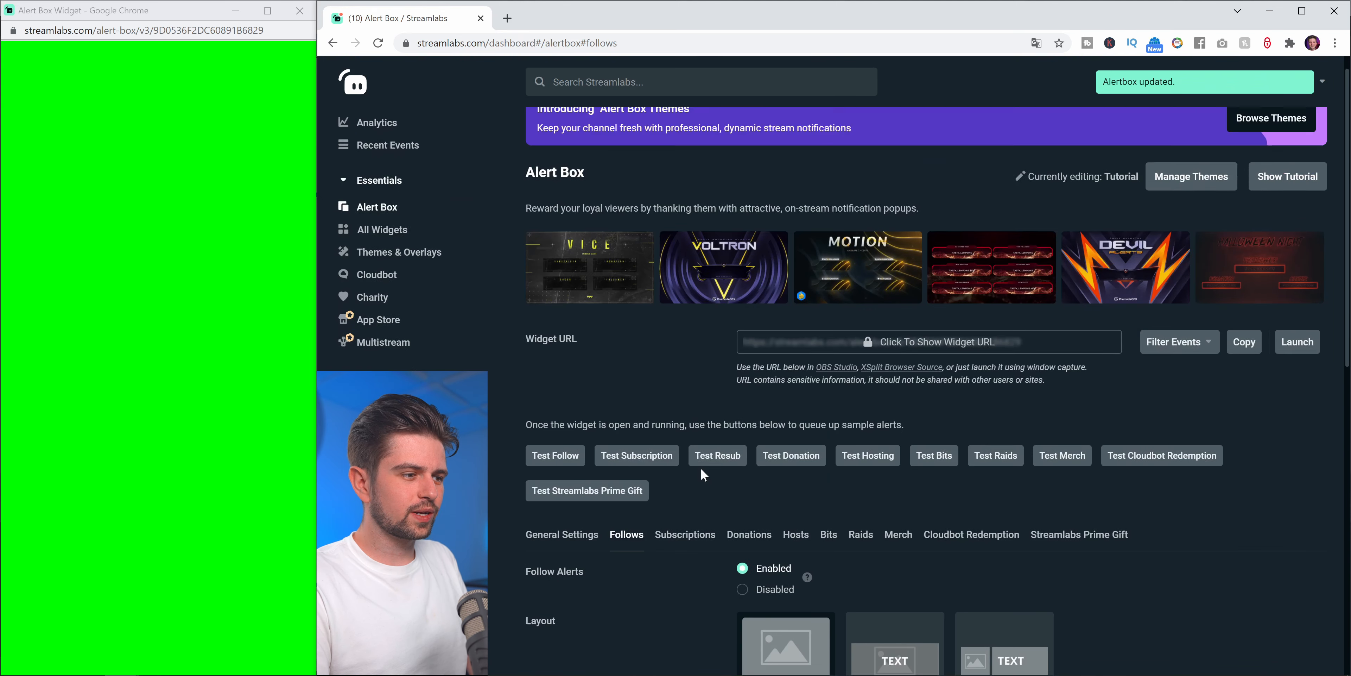
- Preview the new follow alert image with a test alert, saving the settings again and repeating the test
scroll(701, 469, down, 1)
click(555, 390)
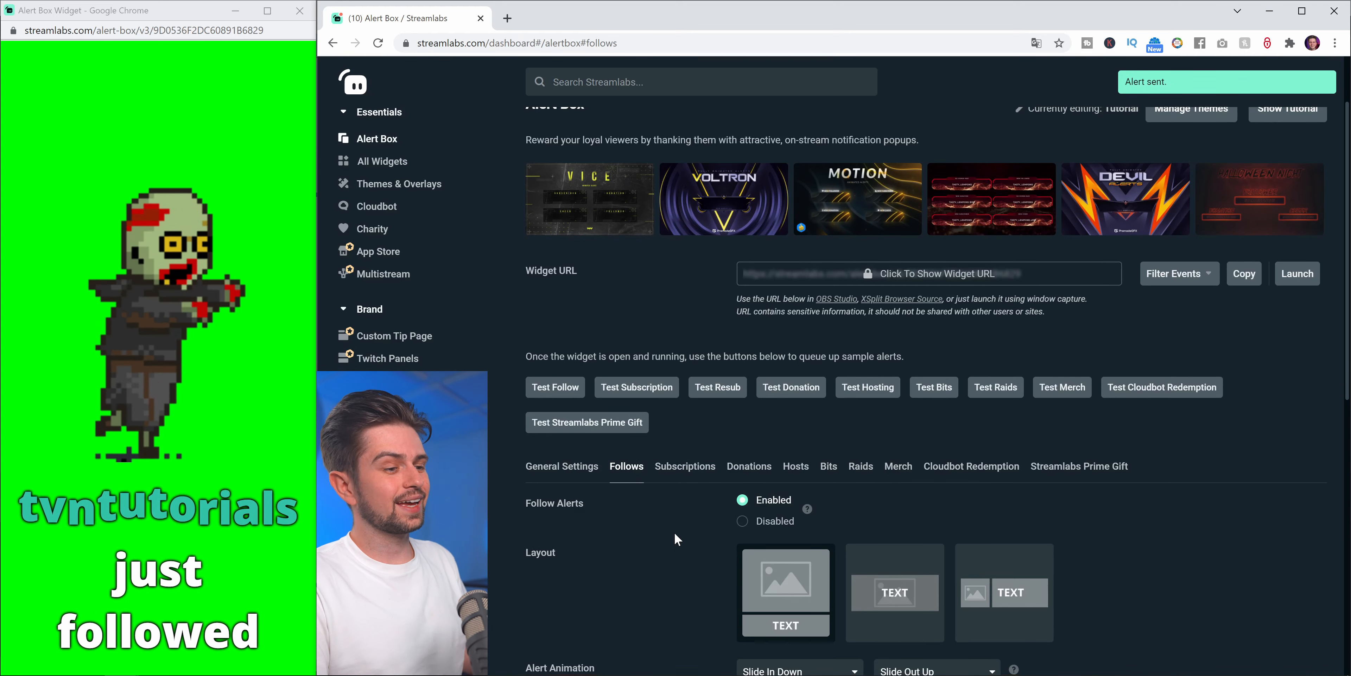
scroll(675, 532, down, 8)
click(926, 647)
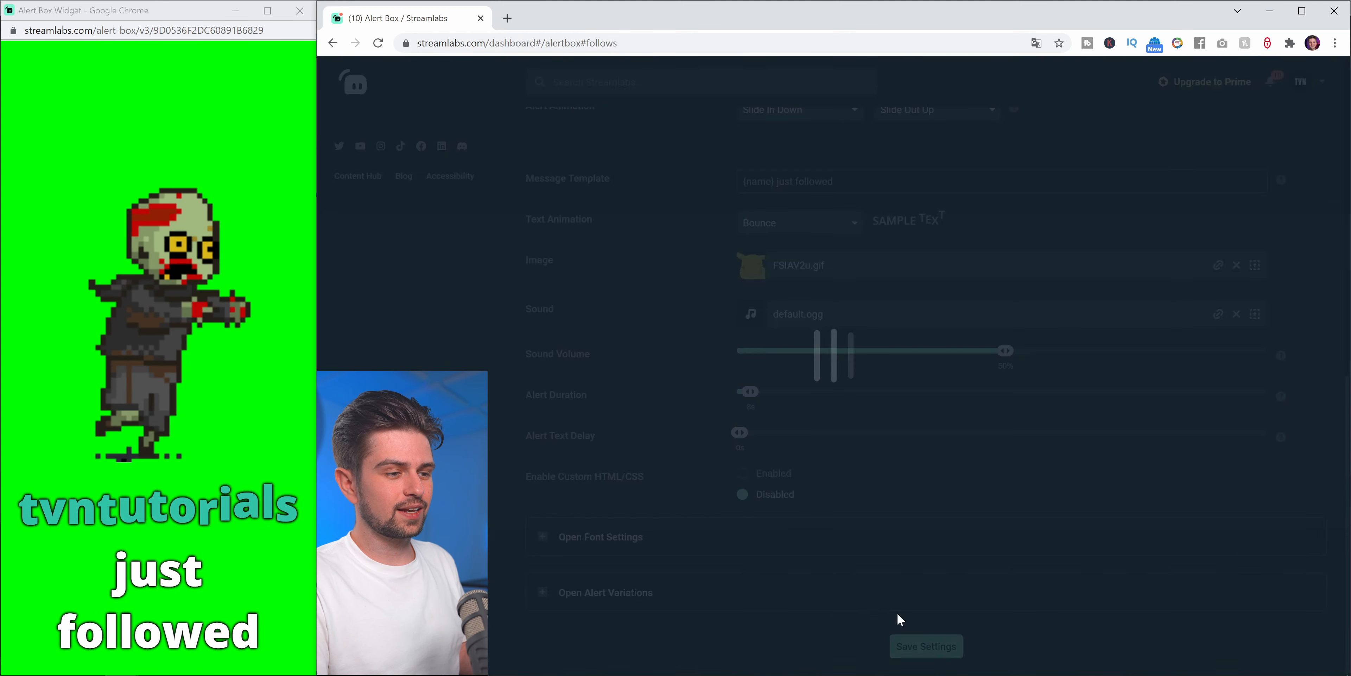
scroll(731, 489, up, 10)
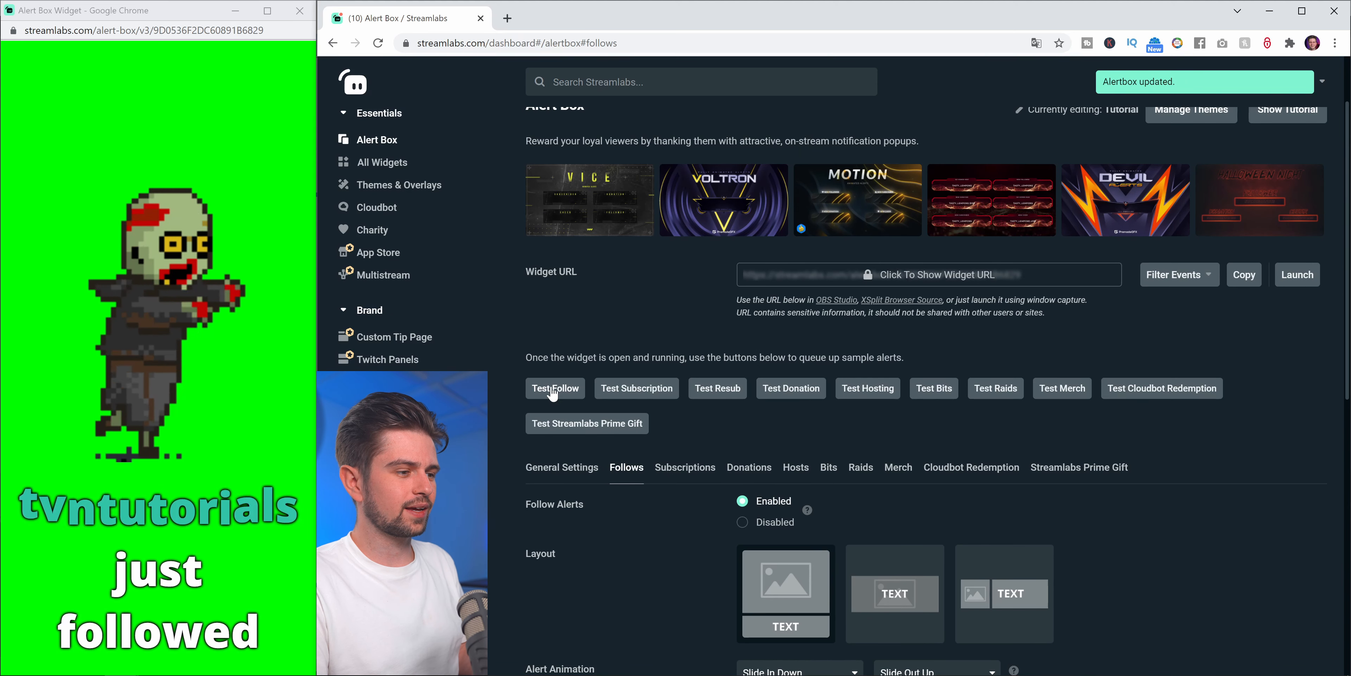
click(549, 393)
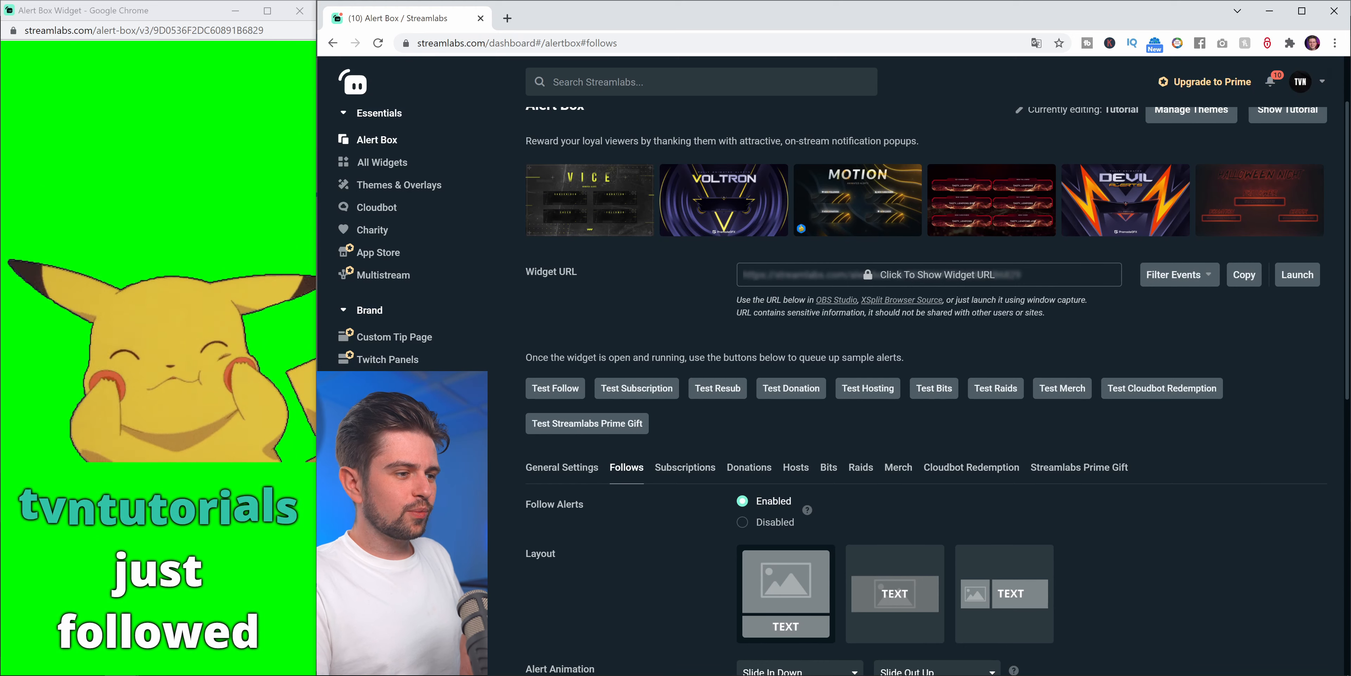
- Send a test subscription alert and another test follow alert to compare their images
click(665, 393)
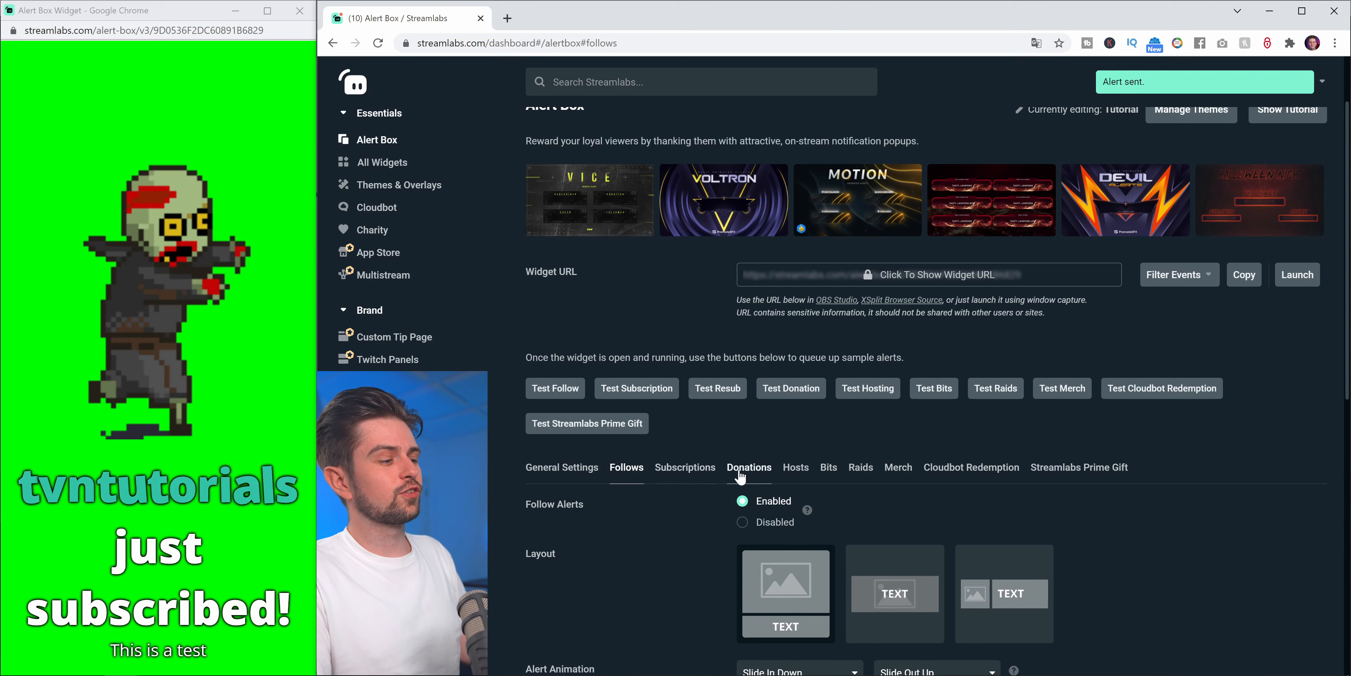
click(573, 392)
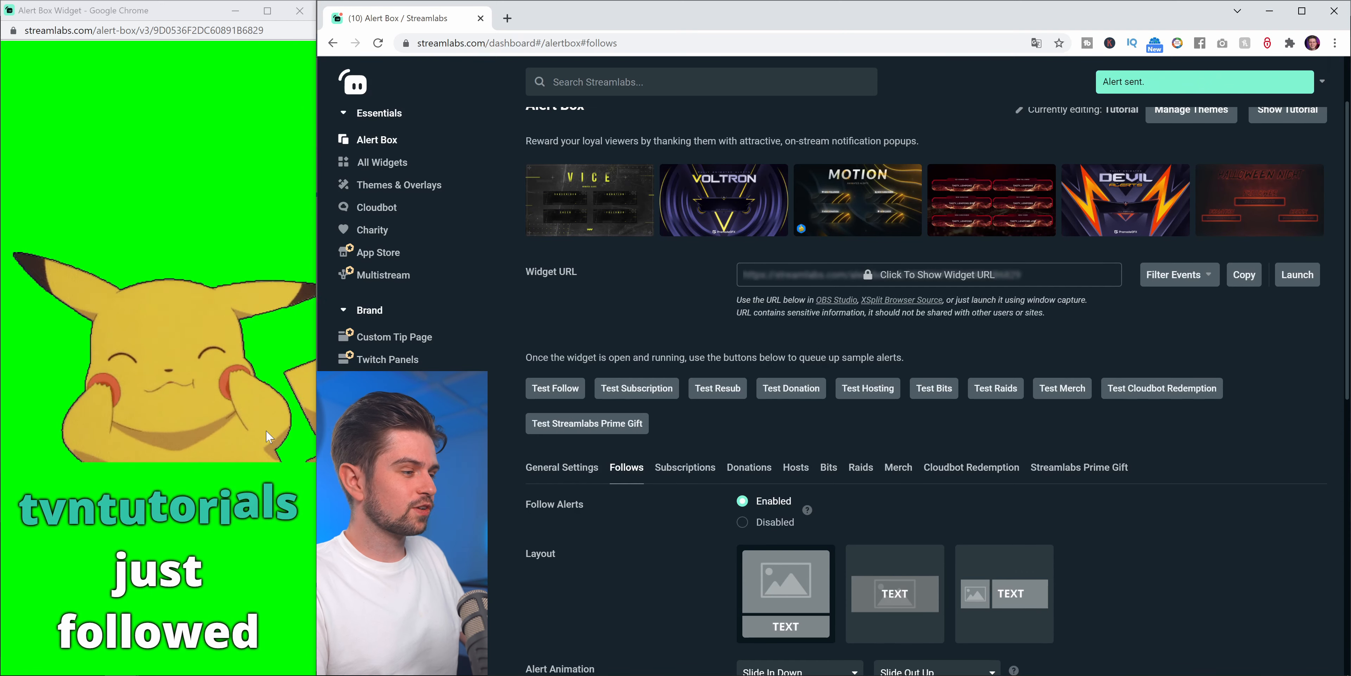
- In Discord's neon-overlay-pack channel, follow the NEON PACK v1.09 link to Google Drive and download NEON PACK v1.09.zip
scroll(769, 507, down, 8)
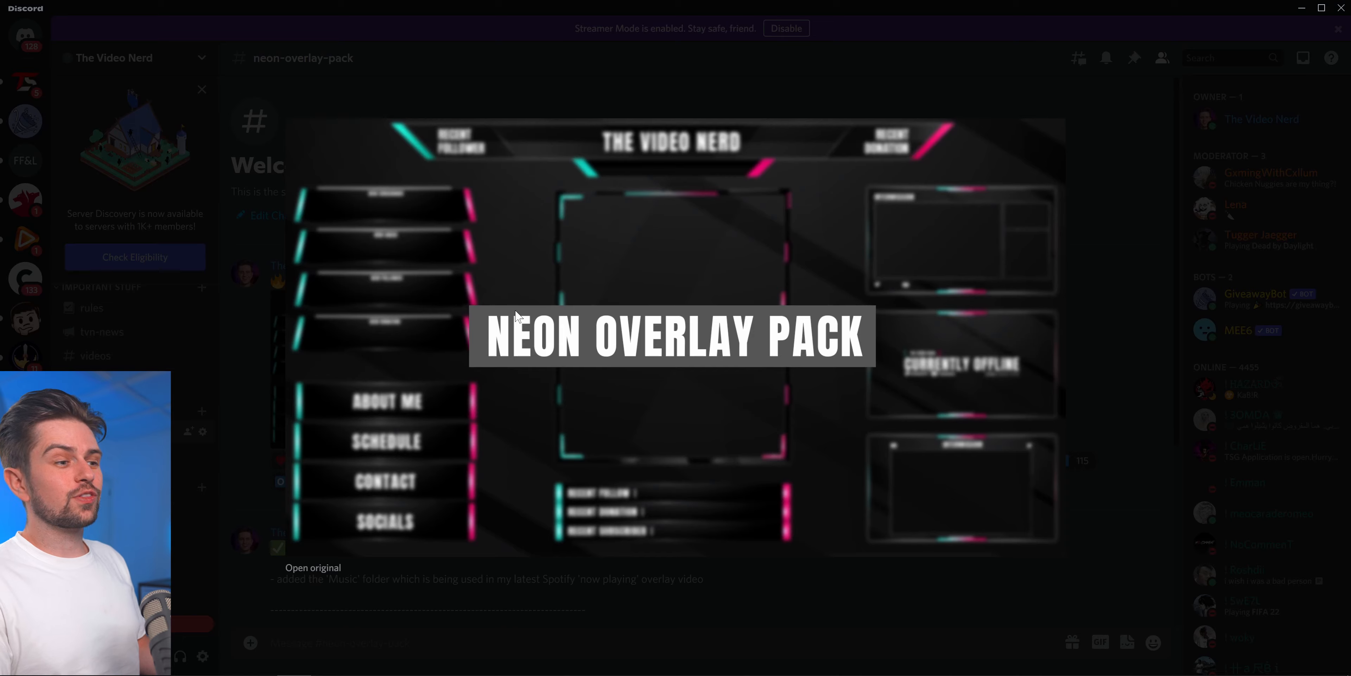
click(1185, 367)
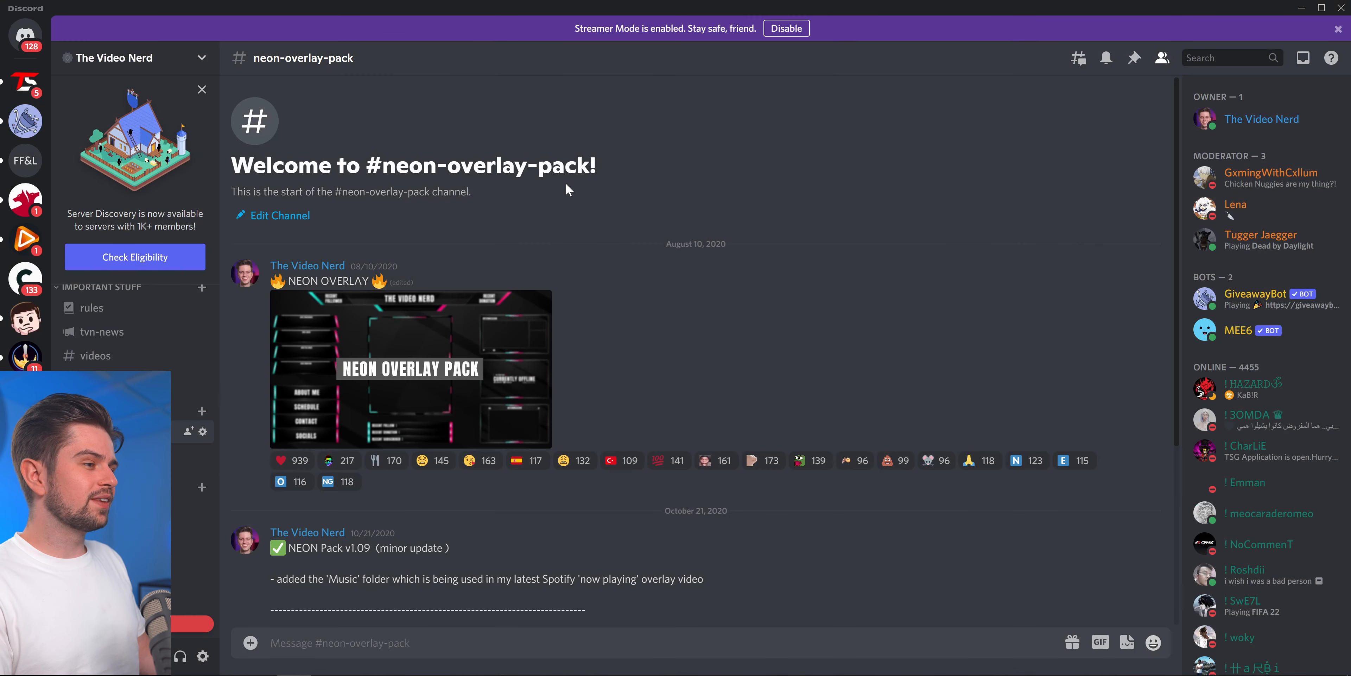
scroll(477, 397, down, 4)
scroll(477, 397, down, 1)
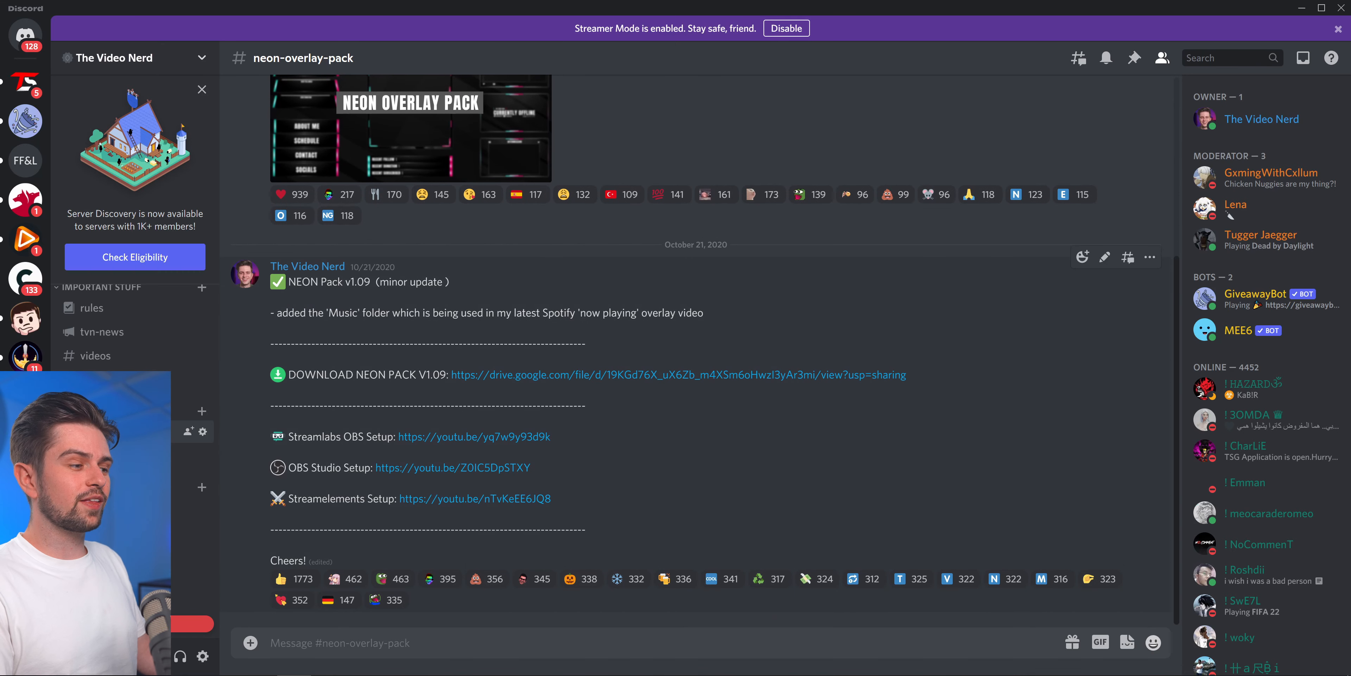
drag(388, 375, 439, 374)
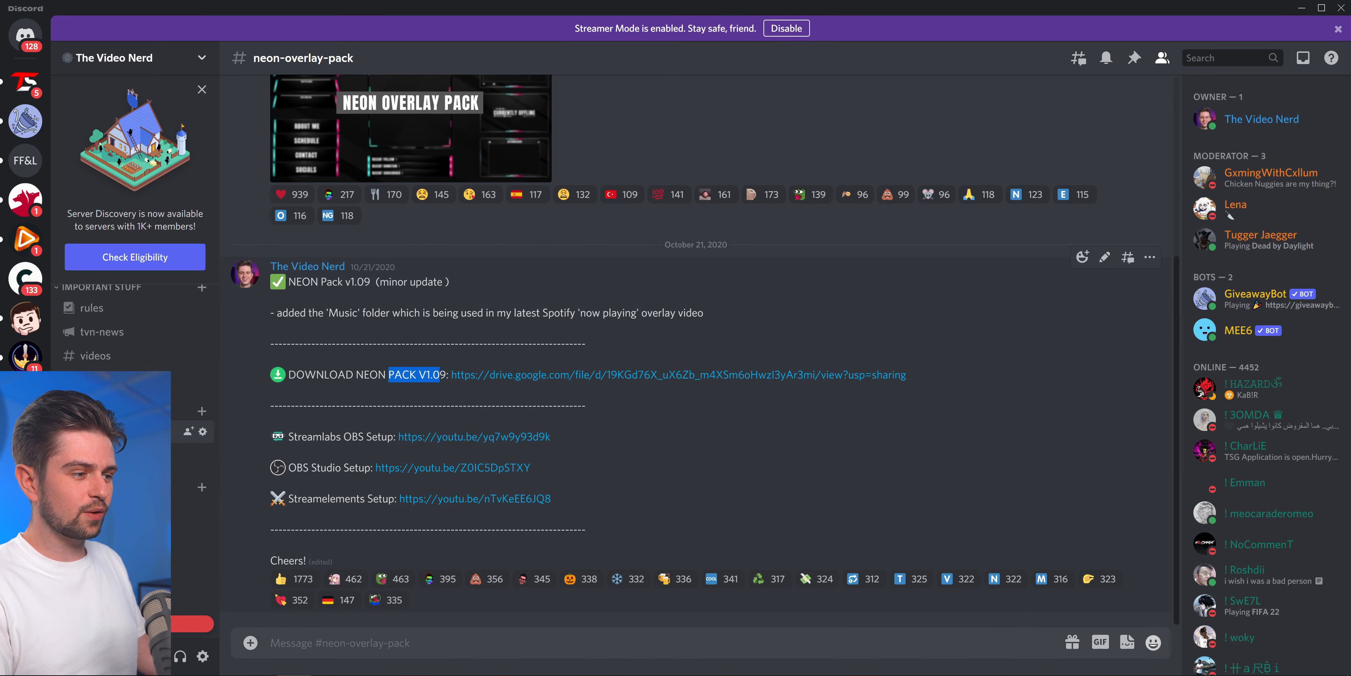
click(448, 375)
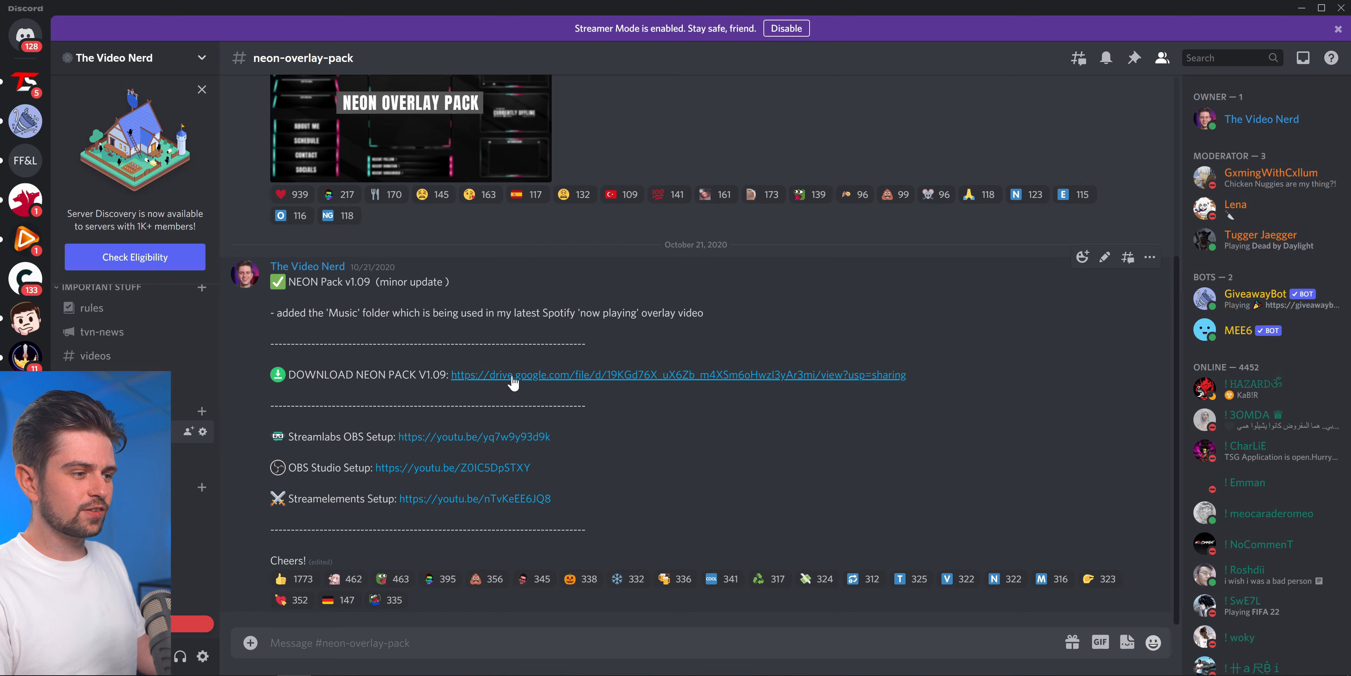
click(535, 374)
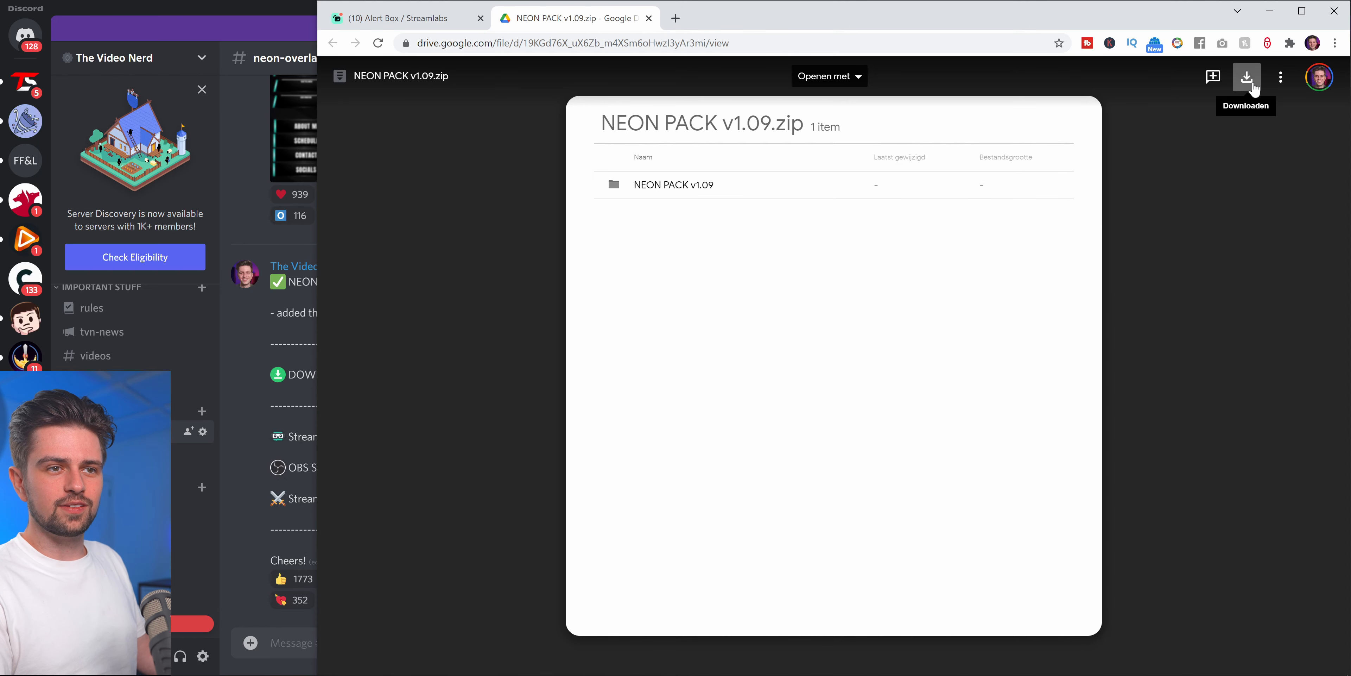
click(1247, 78)
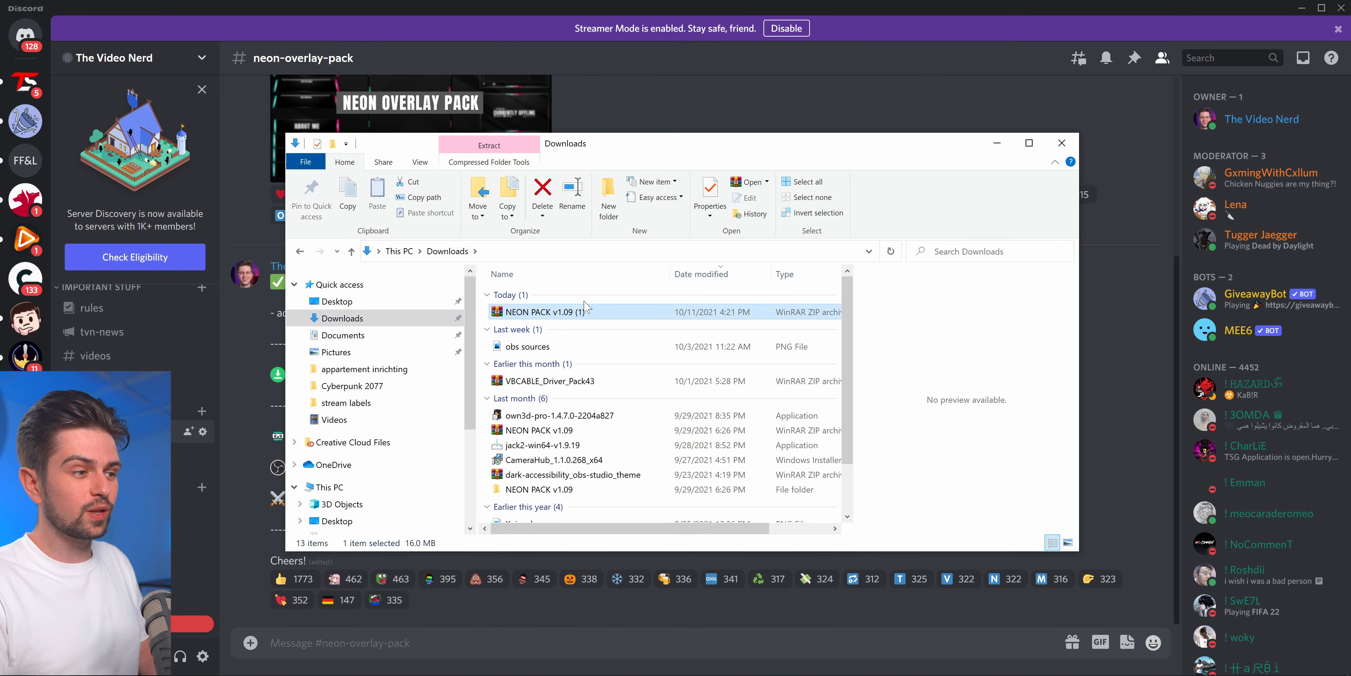
- Open the extracted NEON PACK v1.09 folder in Downloads
right_click(556, 318)
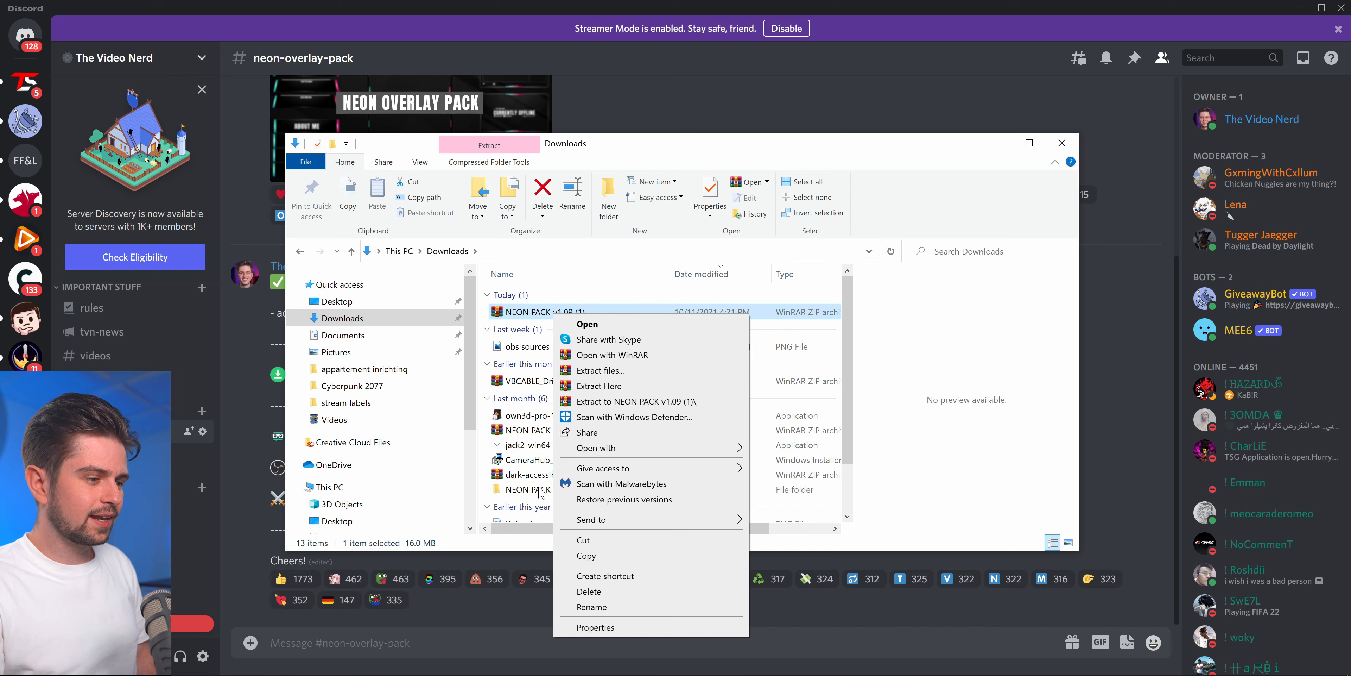
click(524, 493)
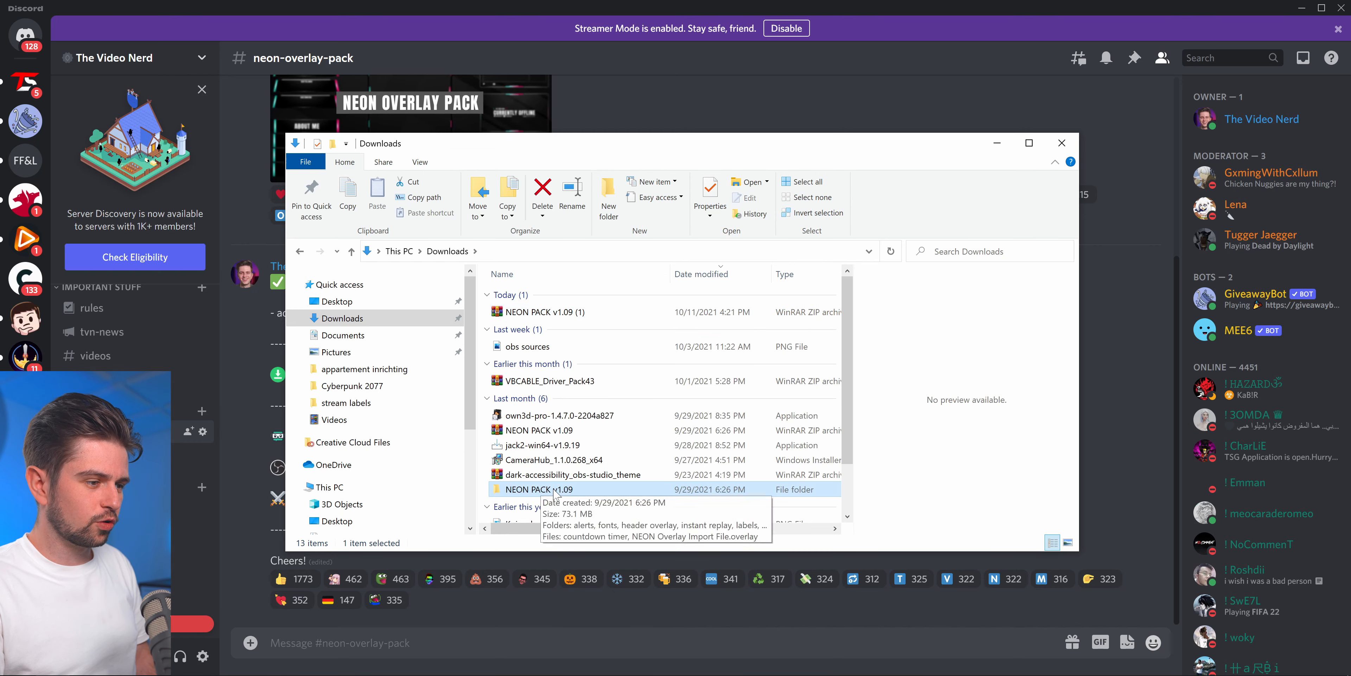
double_click(570, 491)
drag(626, 492, 505, 273)
click(566, 496)
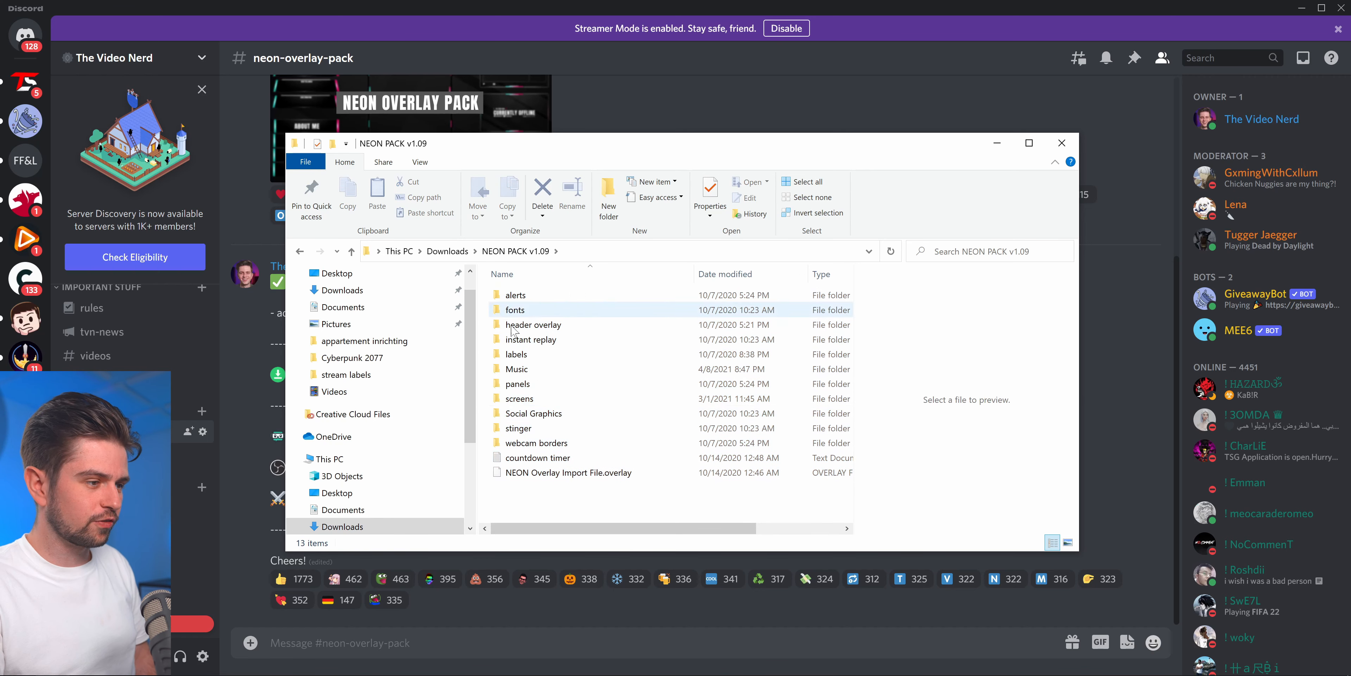
- Look through the intermission screen images without socials in the pack's screens folder, including the webcam chat and webcam game chat versions
double_click(545, 398)
double_click(535, 295)
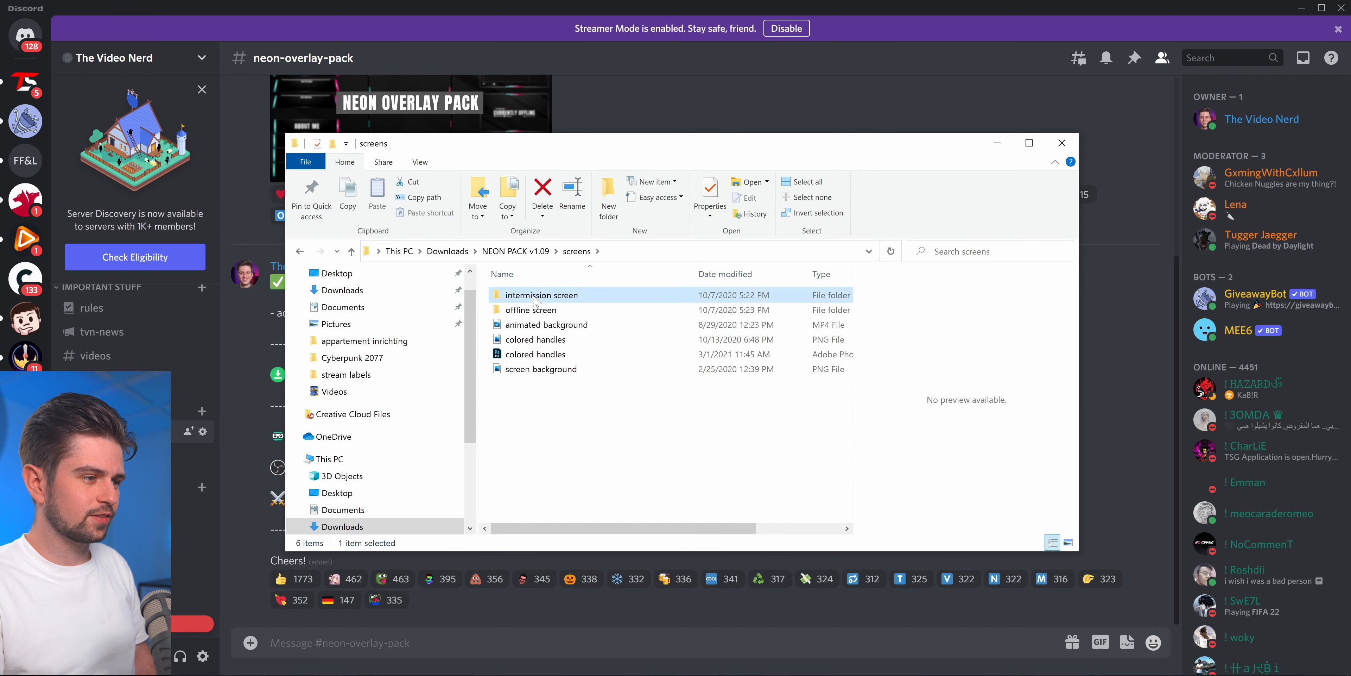
double_click(518, 309)
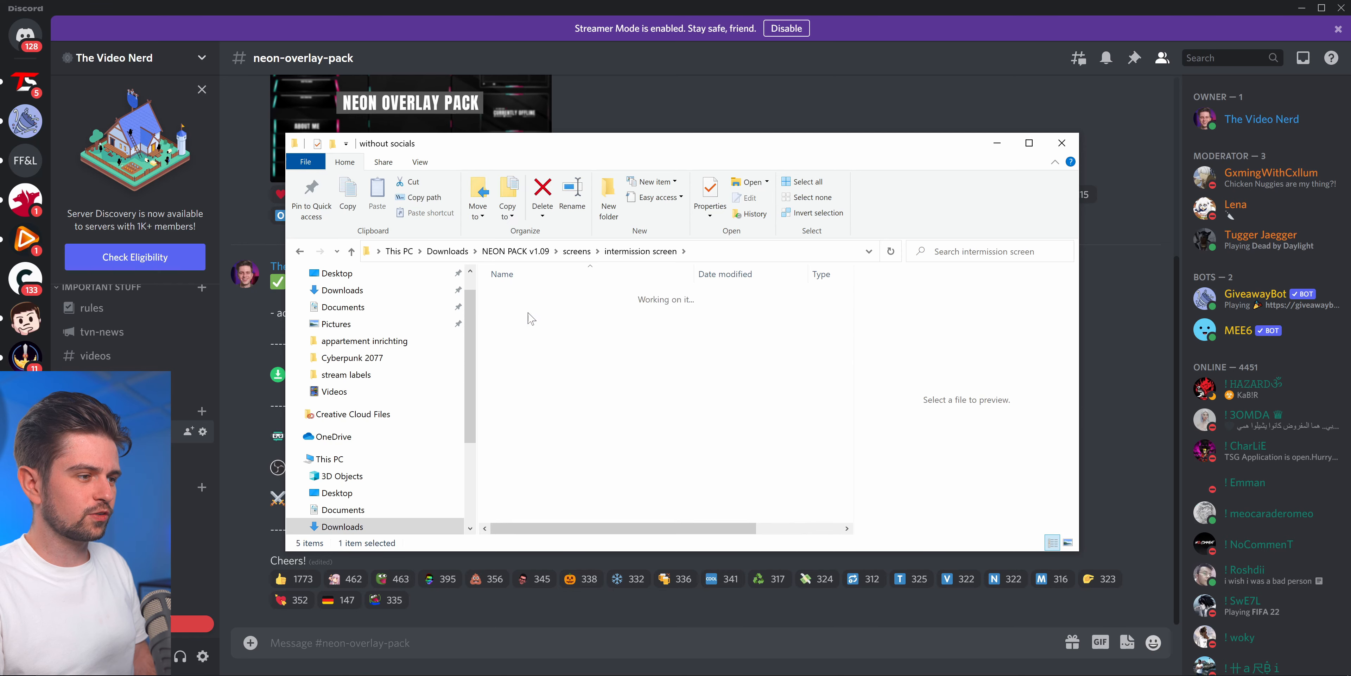
double_click(527, 314)
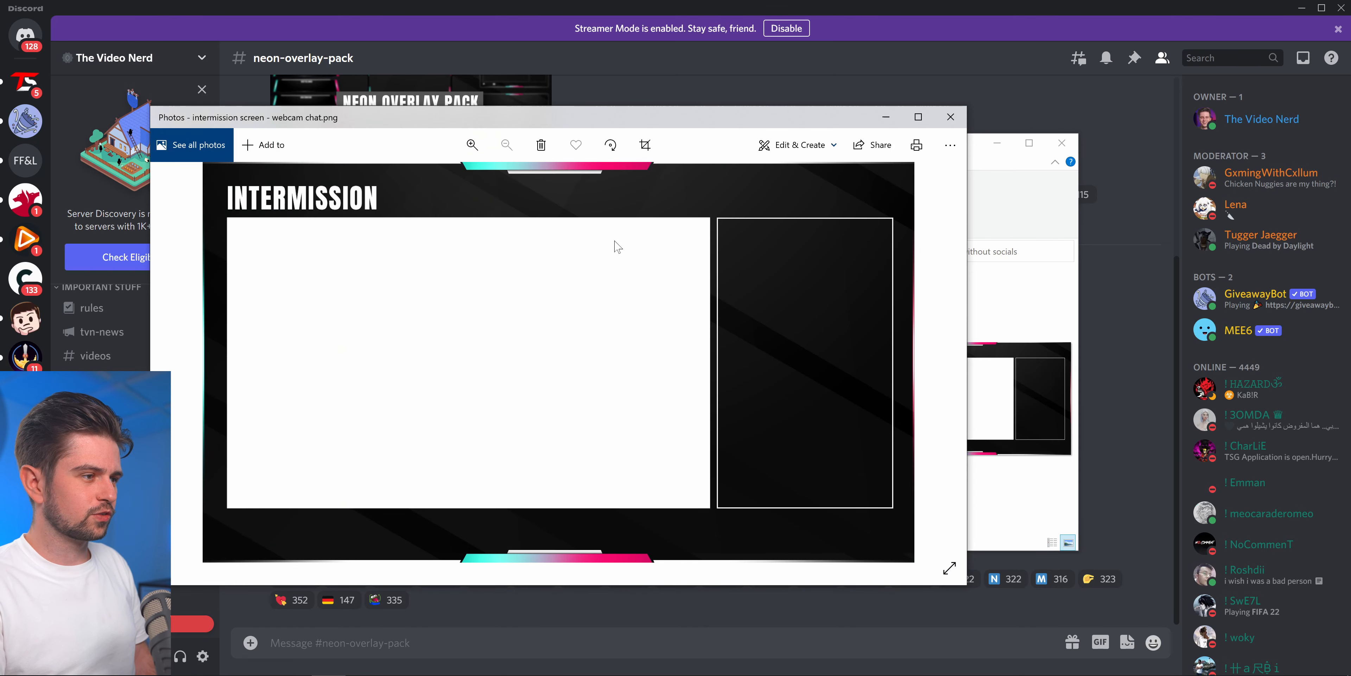
key(Right)
key(Right)
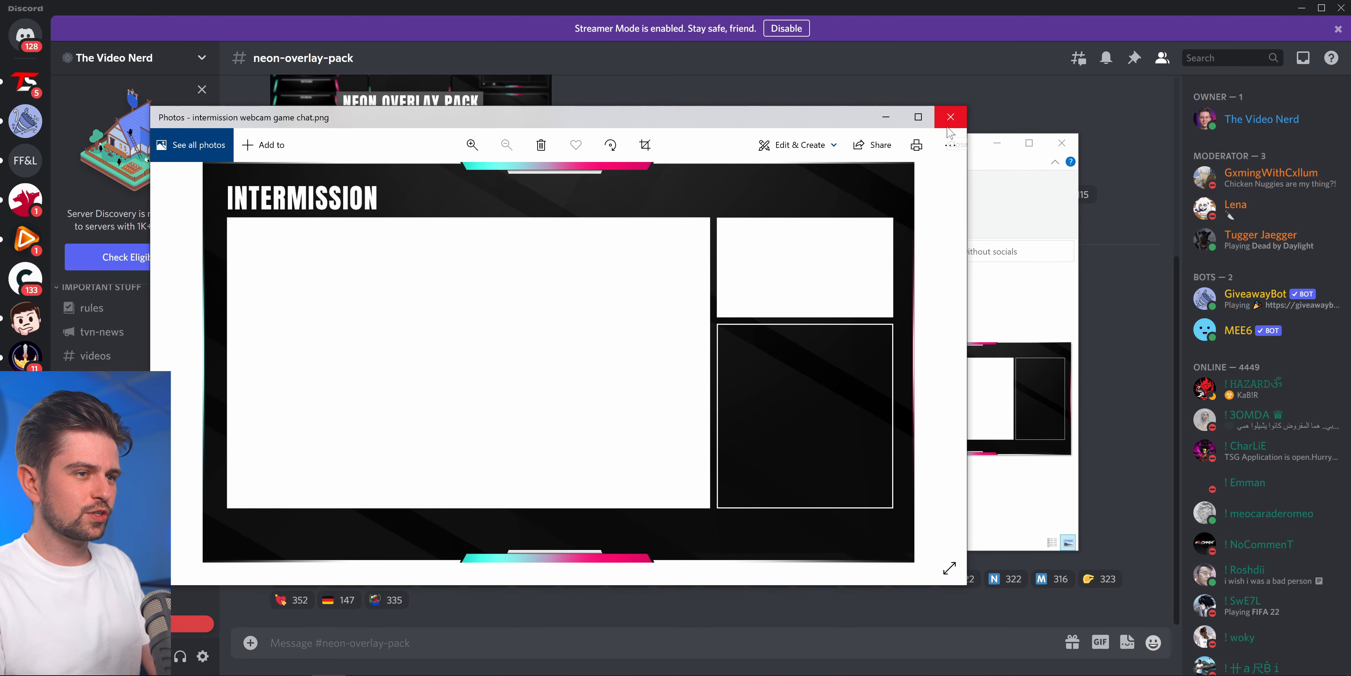
click(951, 117)
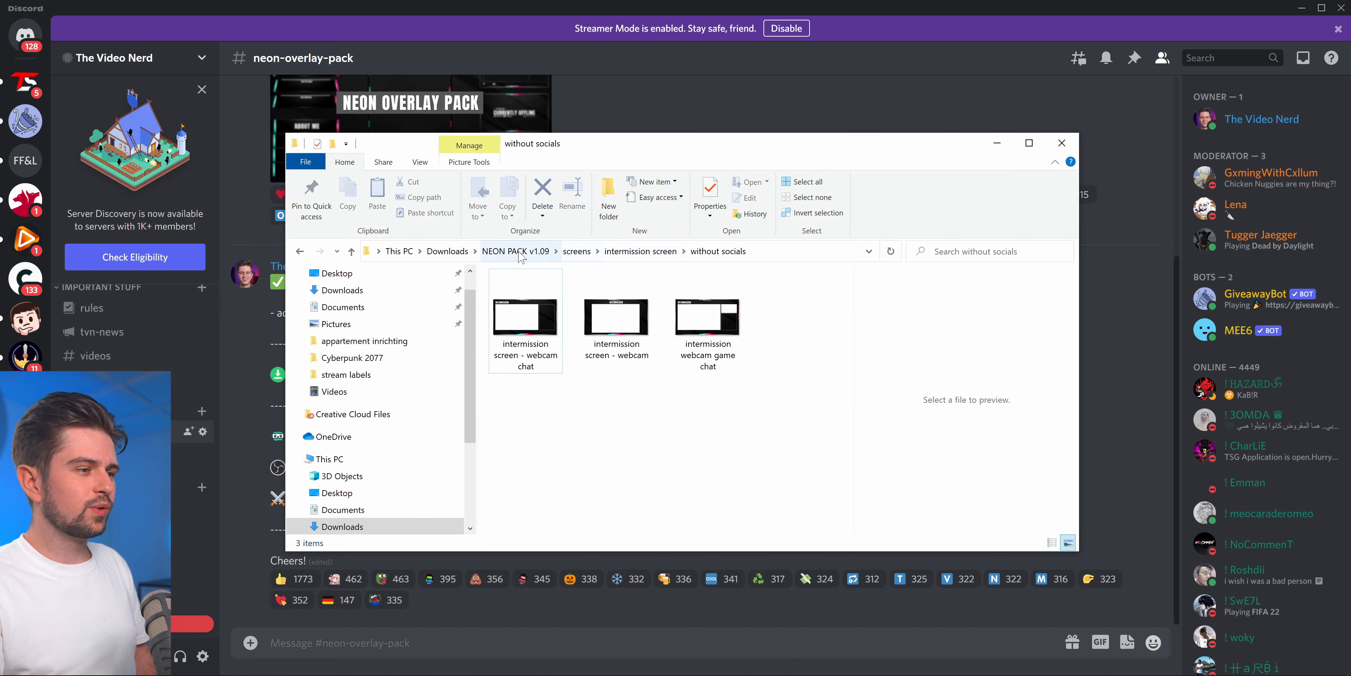
- Browse the pack's alerts folder, checking the Alerts PSD file and previewing the new cheer image
click(518, 252)
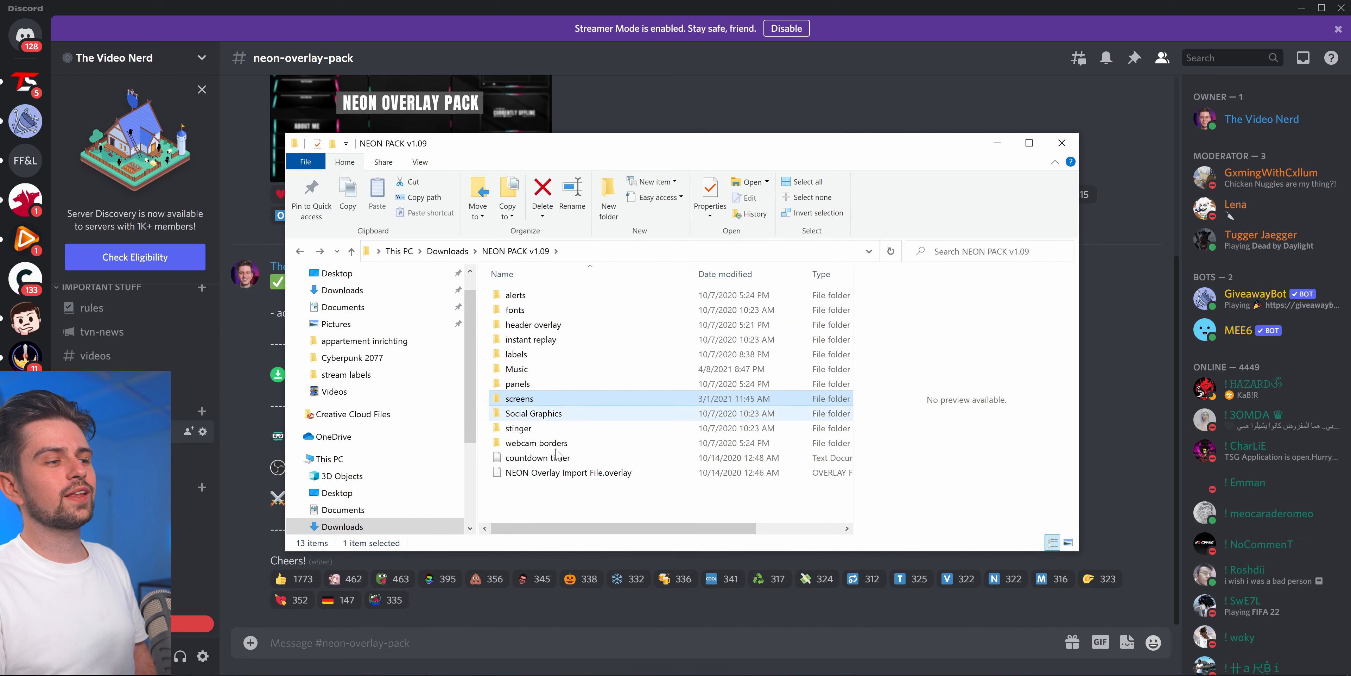
double_click(525, 296)
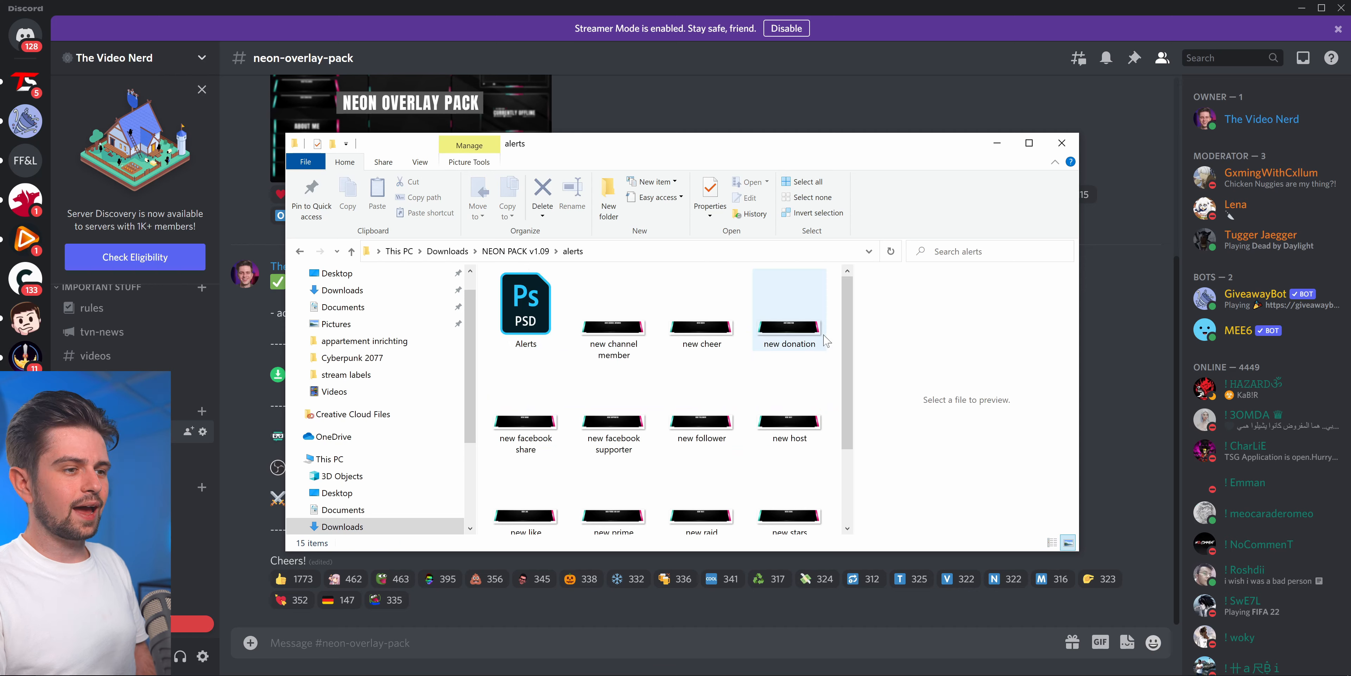
scroll(845, 358, down, 1)
drag(844, 354, 843, 290)
click(525, 303)
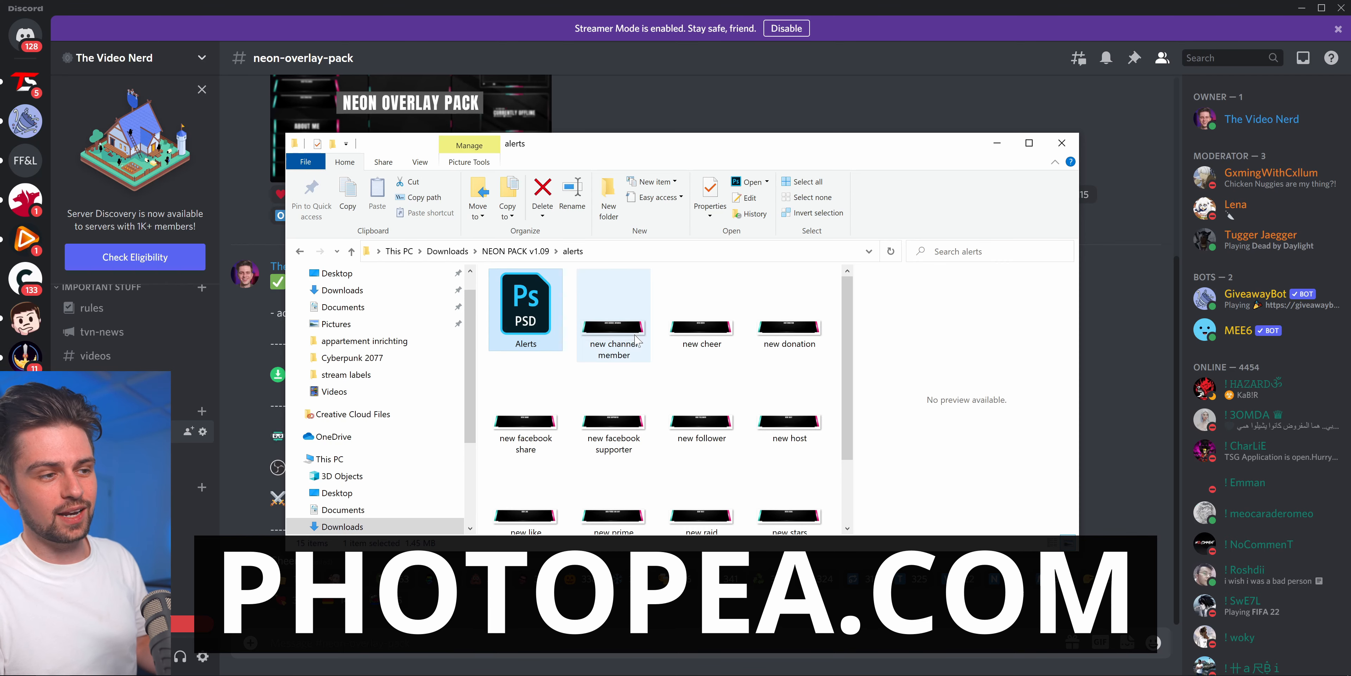
click(702, 328)
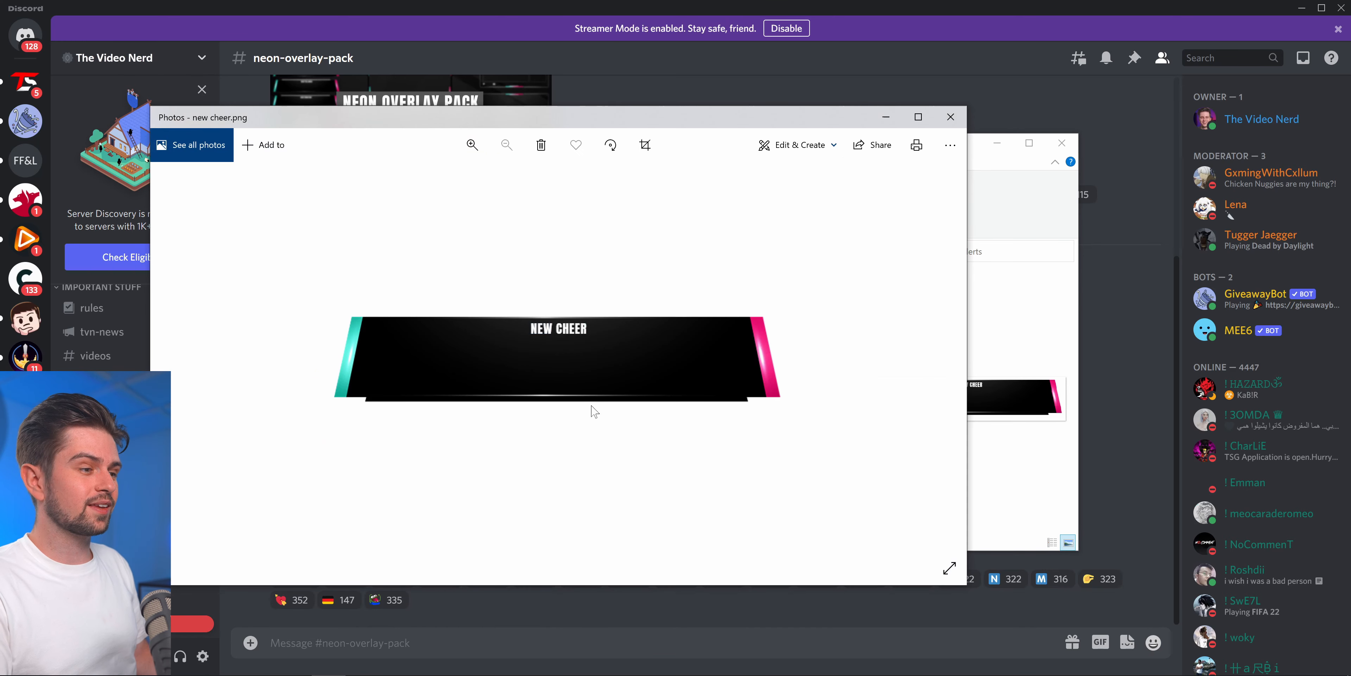
click(955, 125)
- Switch back to the Streamlabs Alert Box page showing the follow alert settings
mouse_move(188, 673)
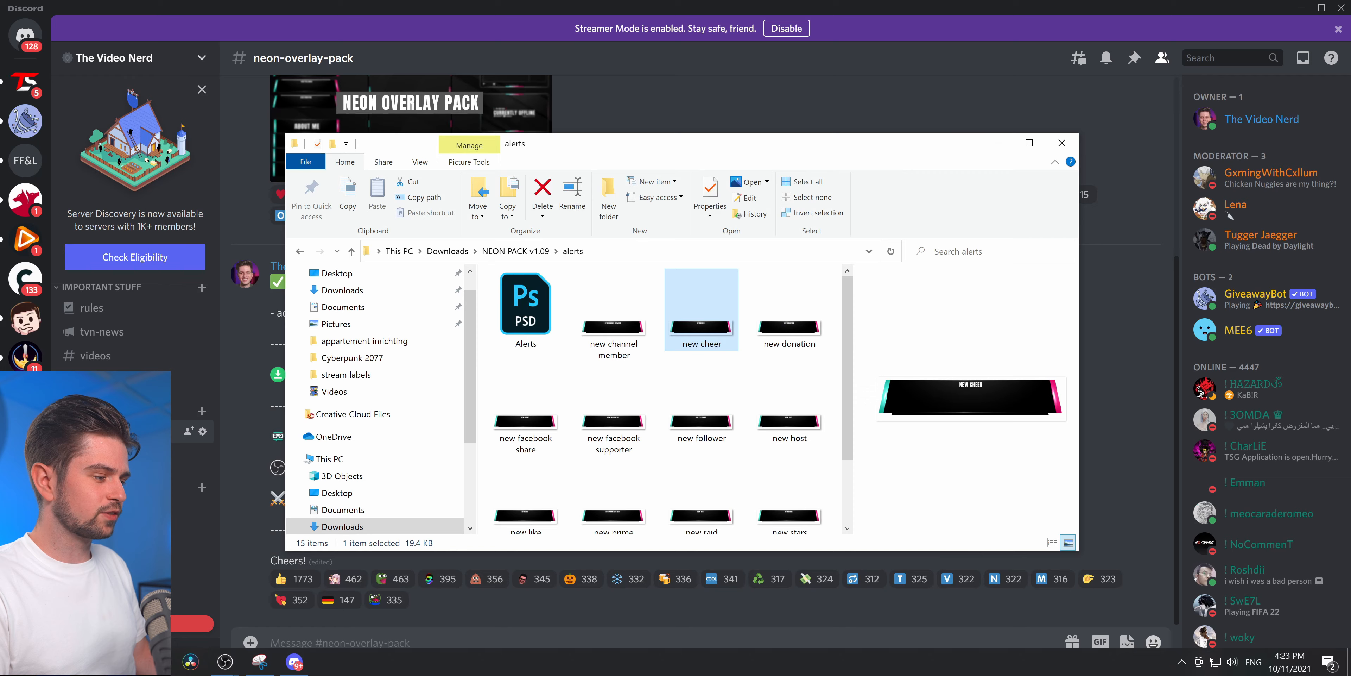
click(121, 662)
click(74, 604)
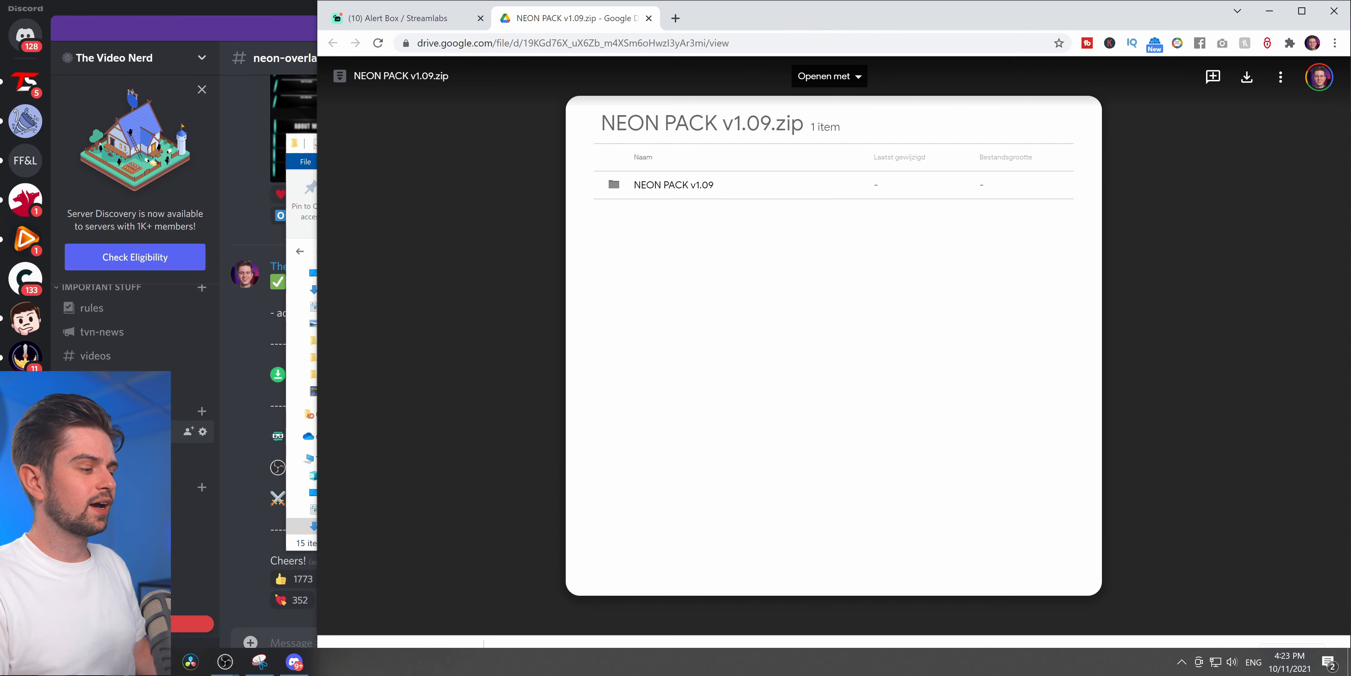
click(121, 662)
click(177, 627)
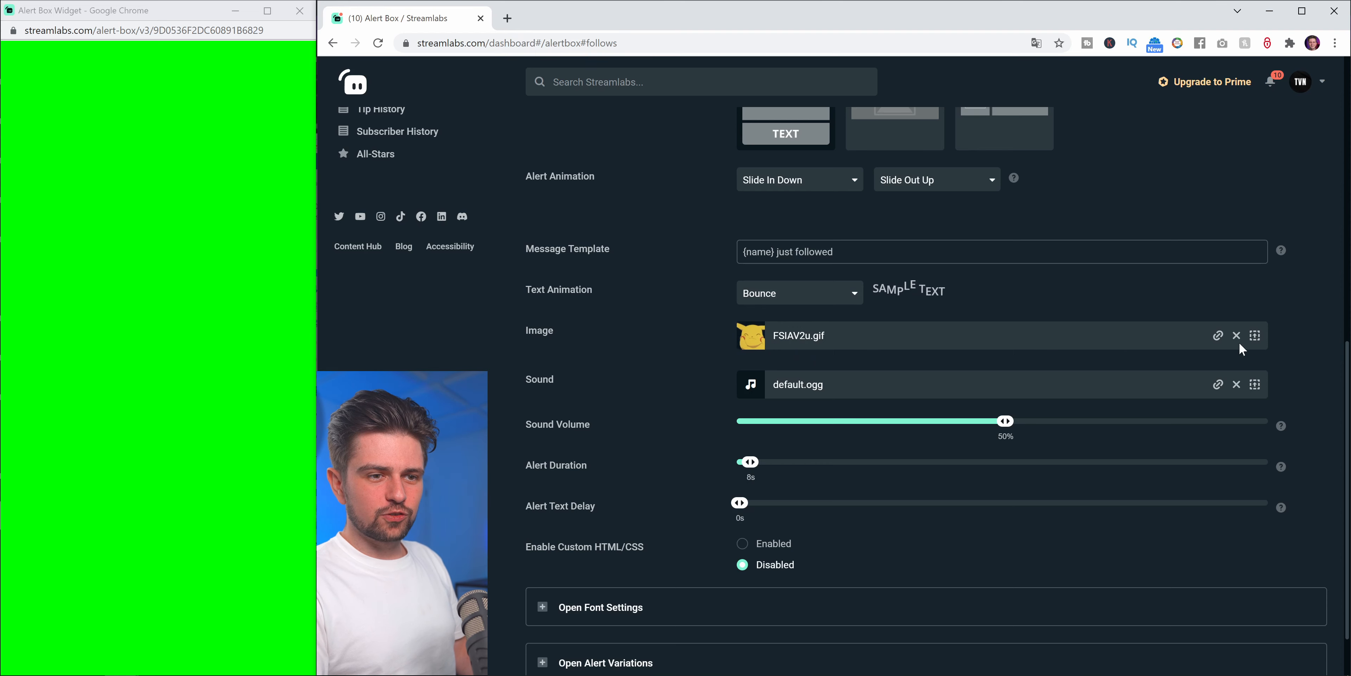
- Upload the new follower image from the NEON PACK v1.09 alerts folder to the follow alert's image gallery
click(1255, 336)
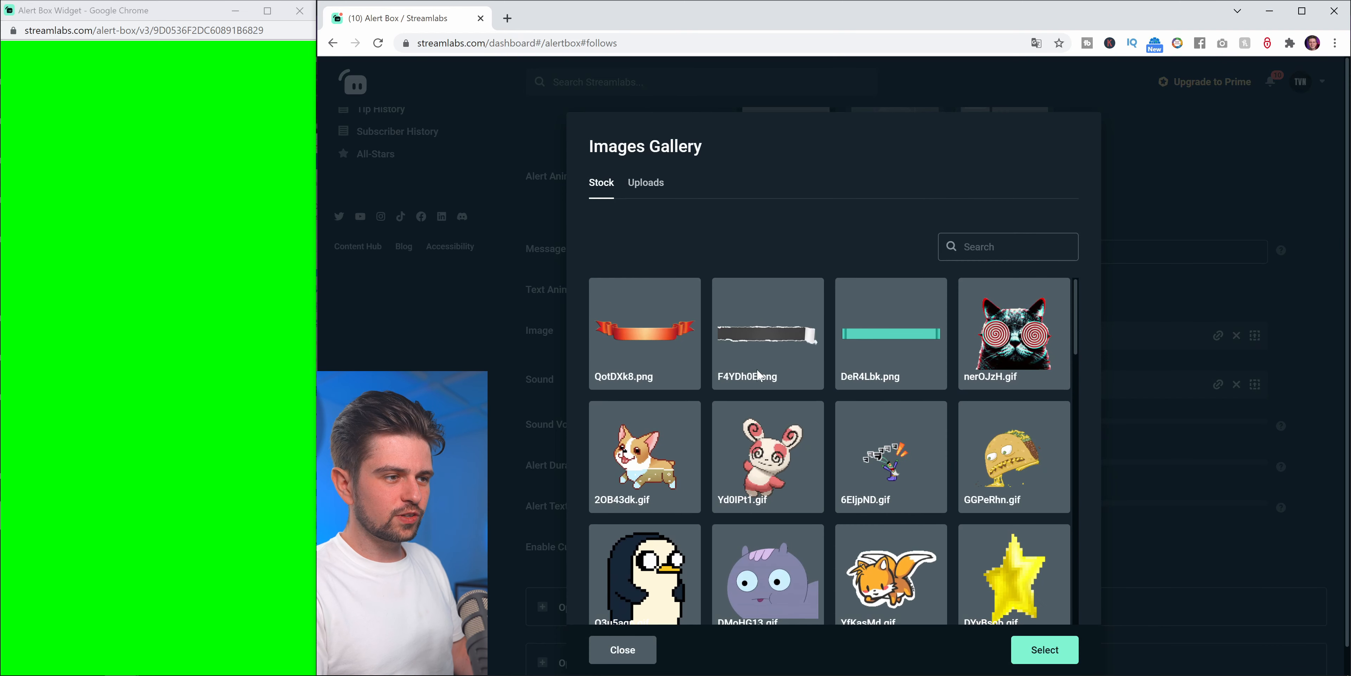
click(650, 185)
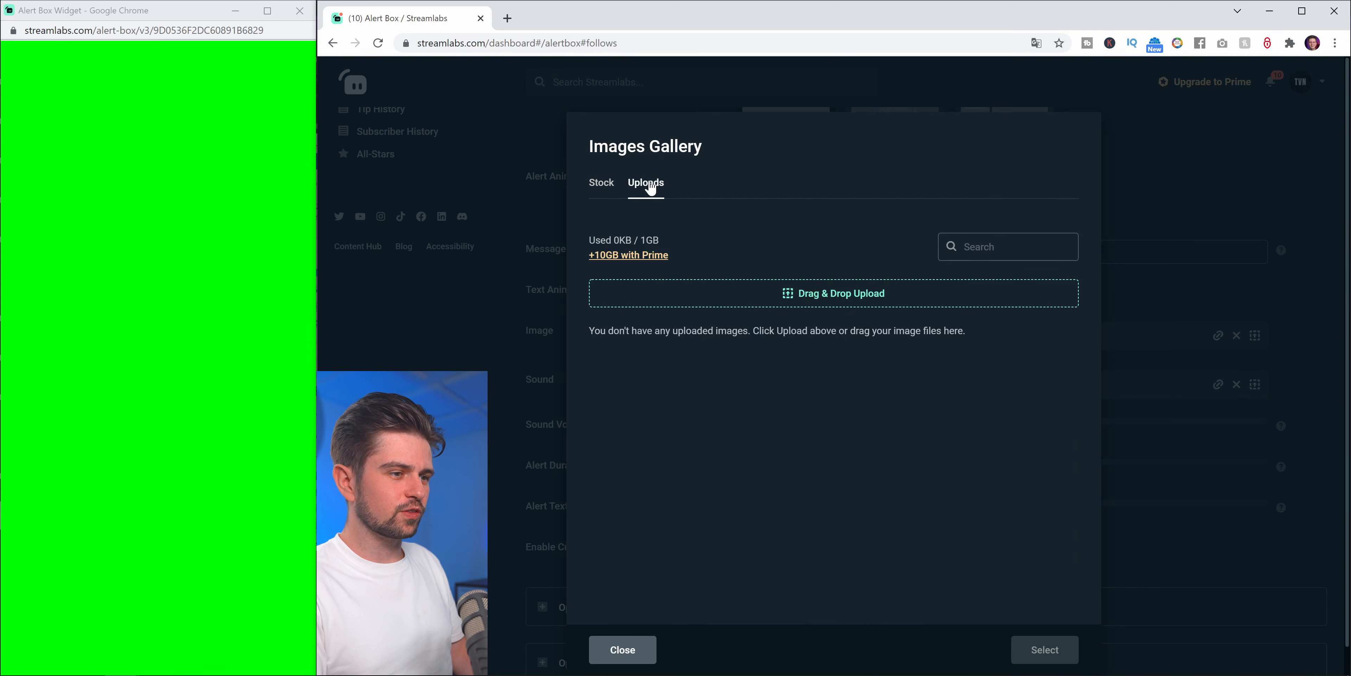
click(852, 304)
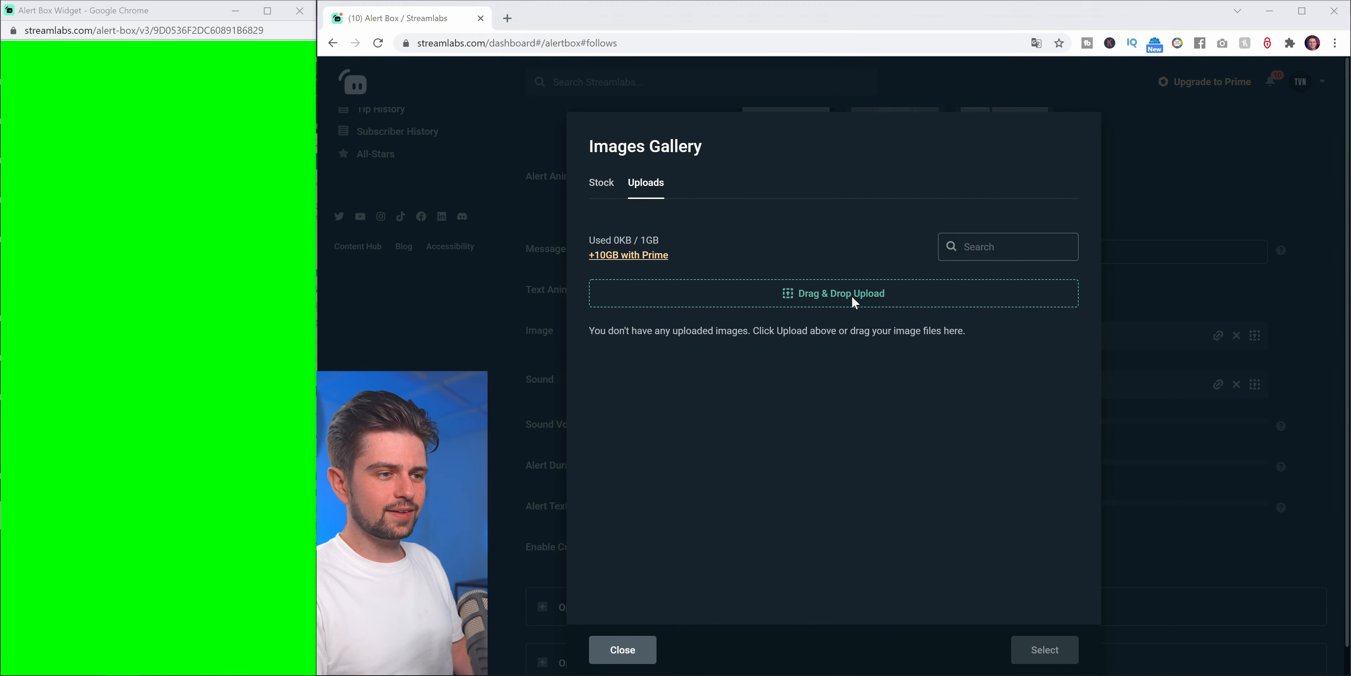
click(378, 77)
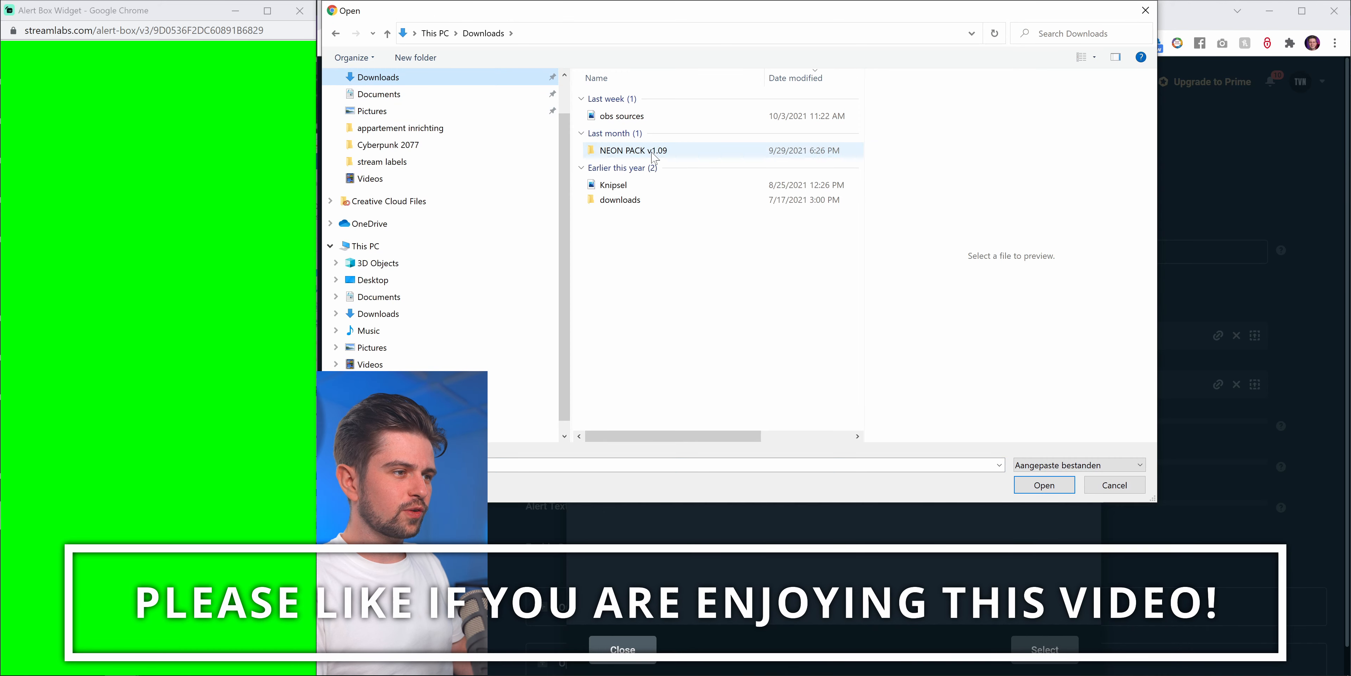
double_click(633, 150)
double_click(610, 99)
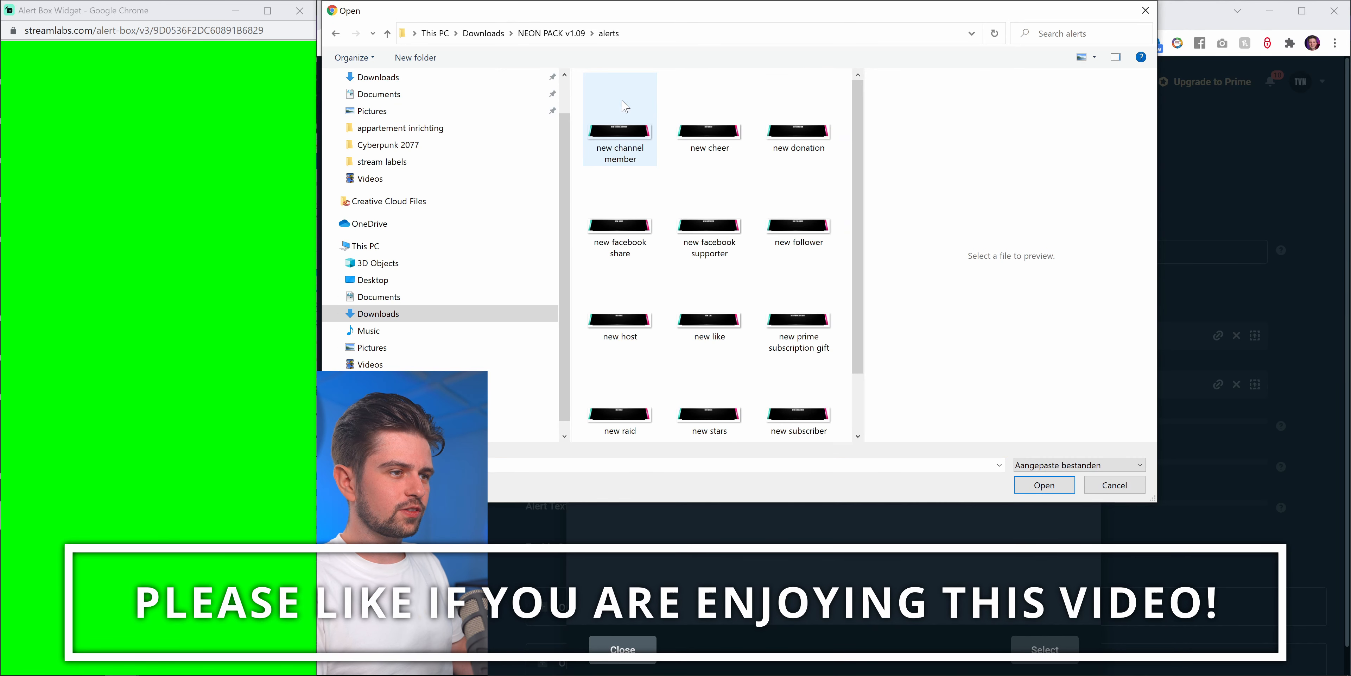
click(822, 244)
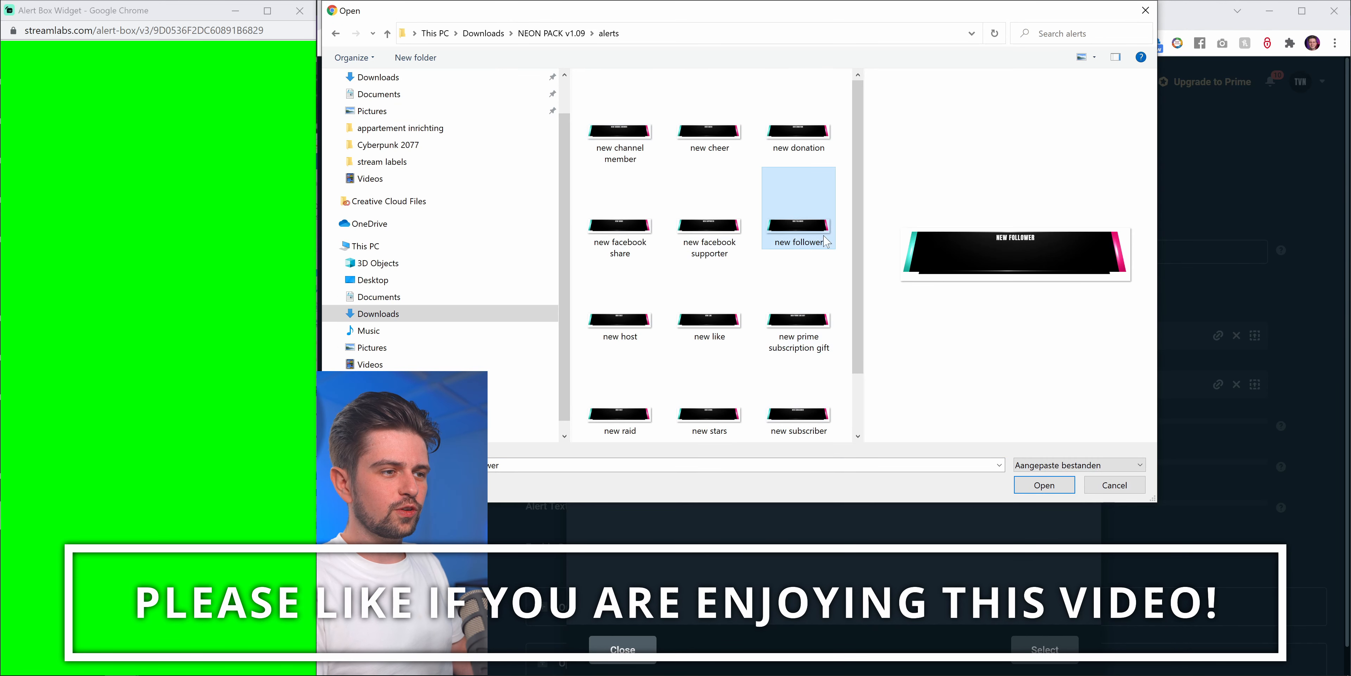
click(1044, 486)
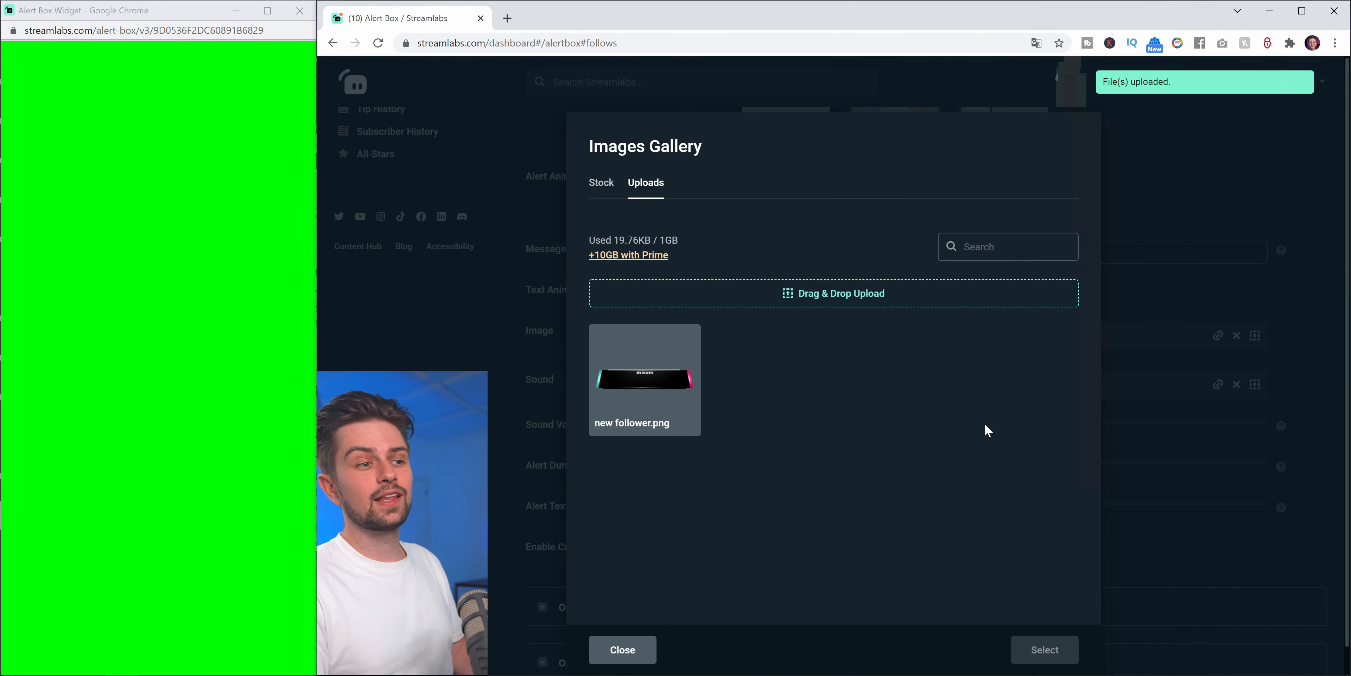
- Set the uploaded new follower.png as the follow alert image and save the settings
click(646, 385)
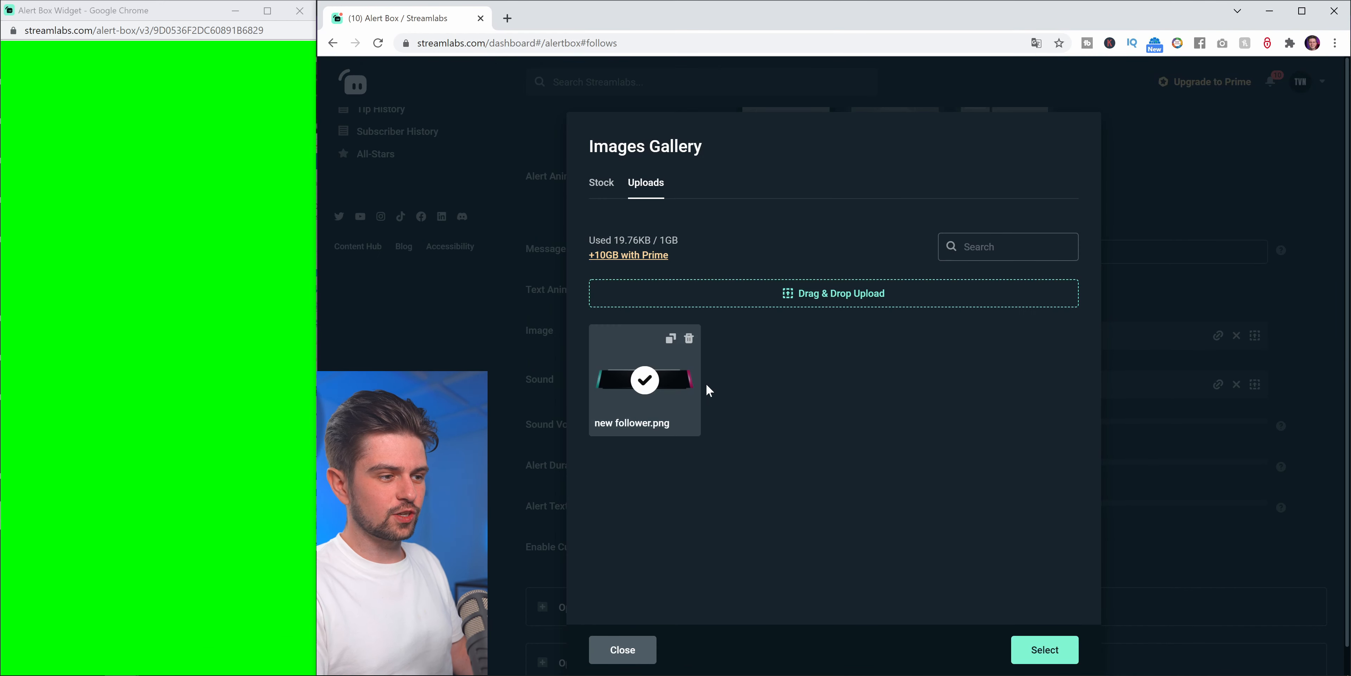
click(1045, 651)
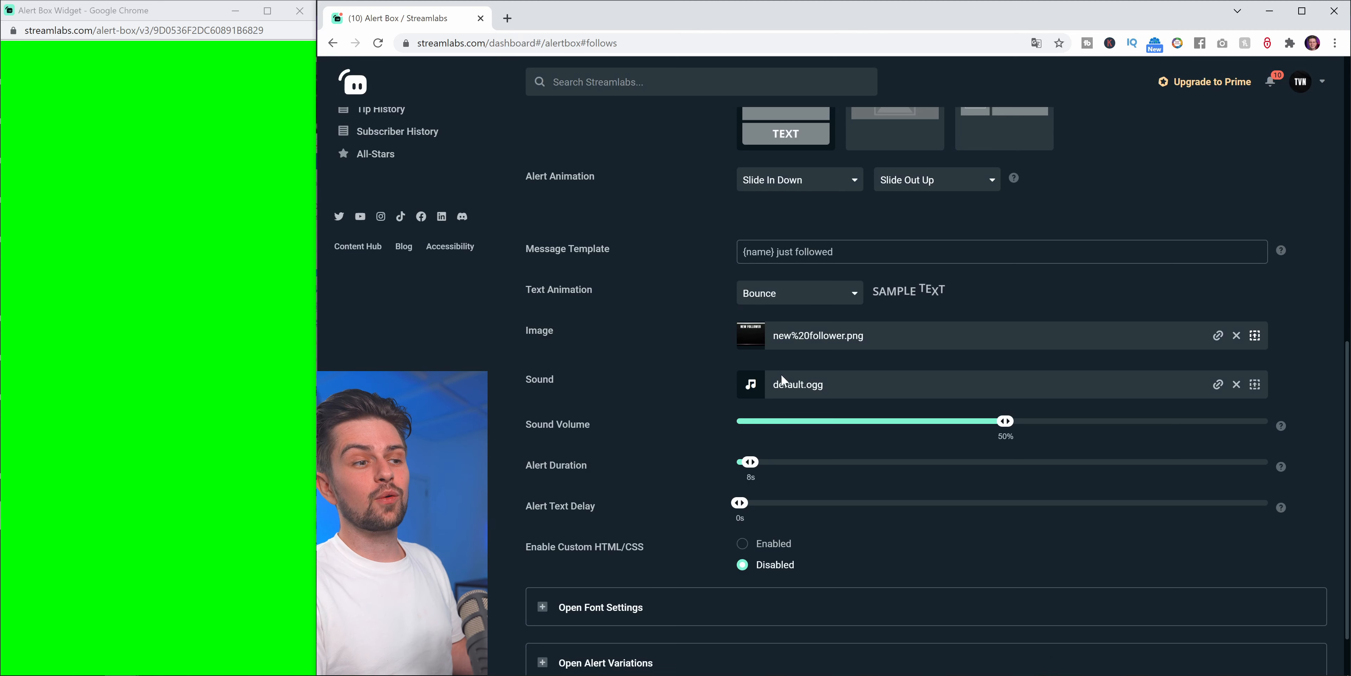
scroll(654, 416, down, 1)
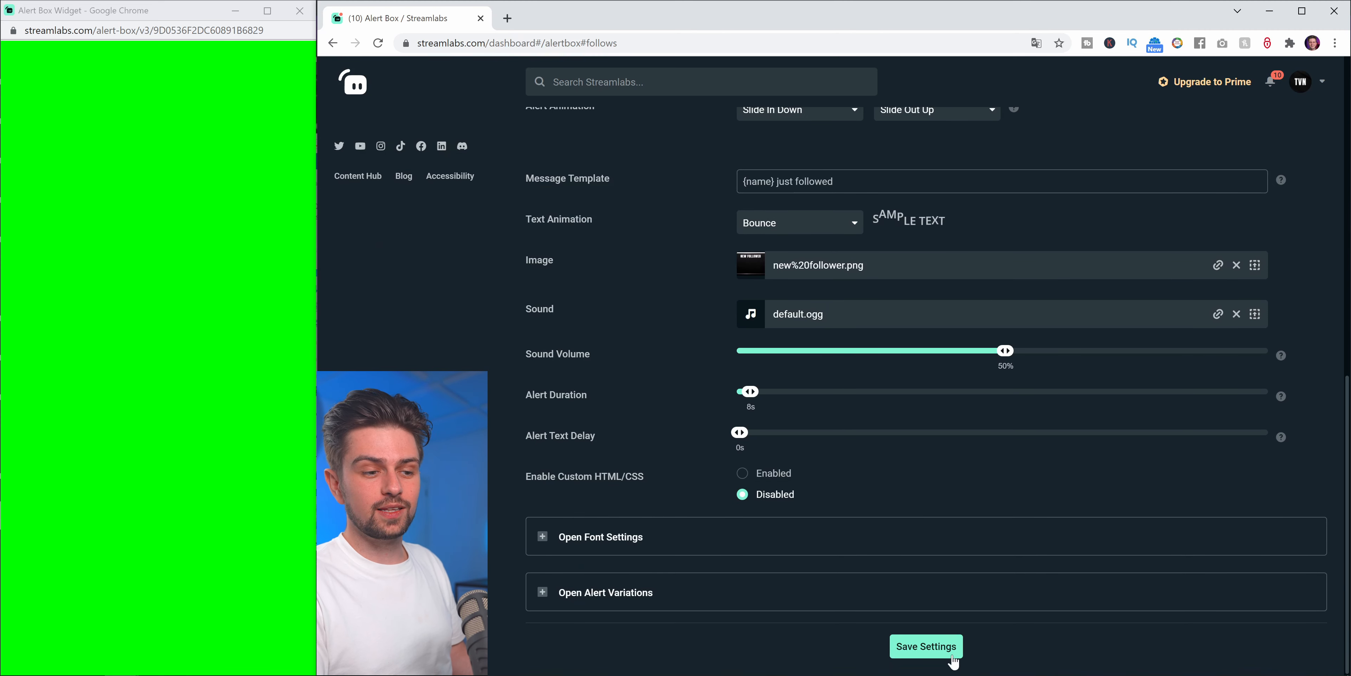
click(927, 647)
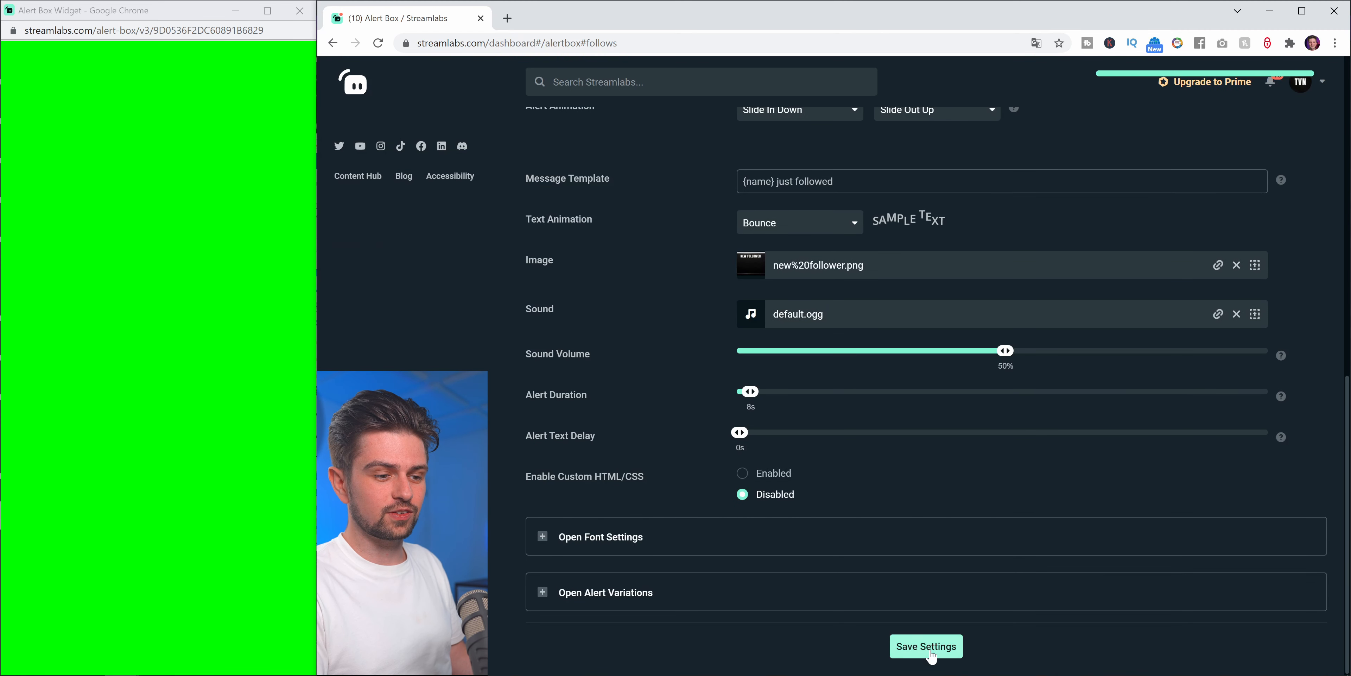
- Send a test follow alert to preview the new follower image and compare it with the layout options
scroll(565, 388, up, 8)
click(559, 391)
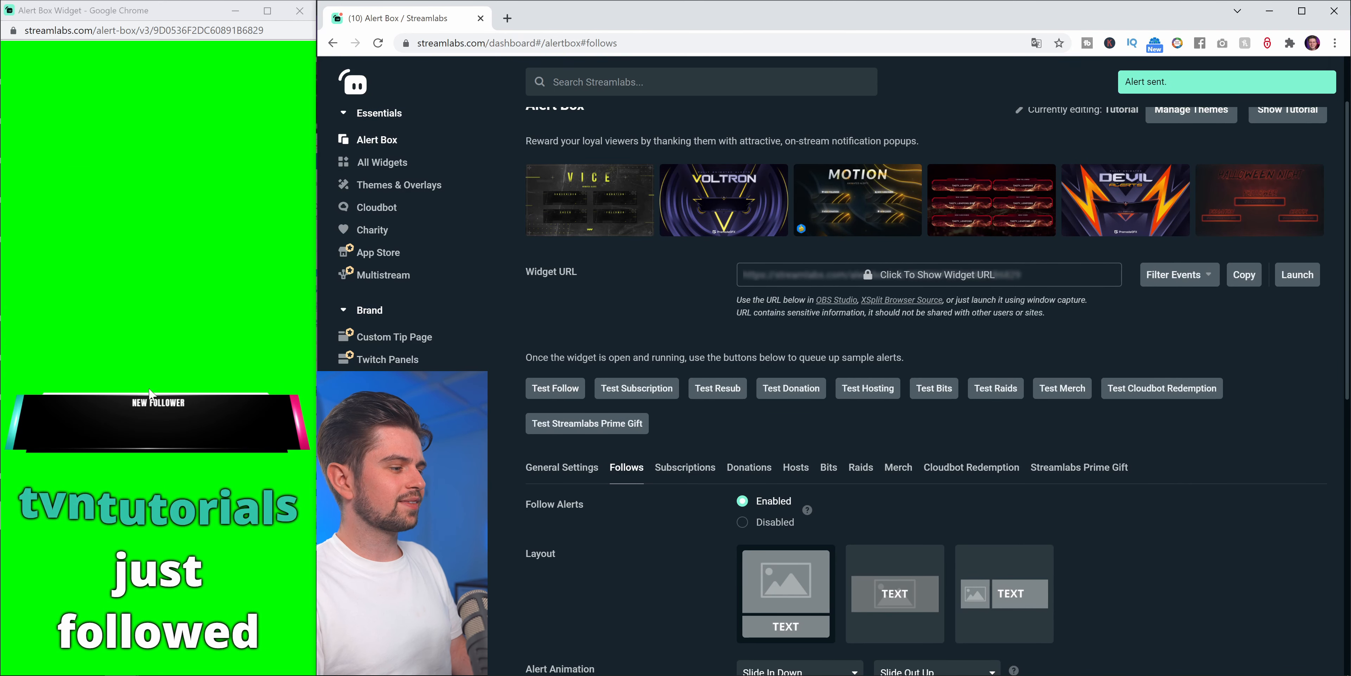
scroll(914, 350, down, 4)
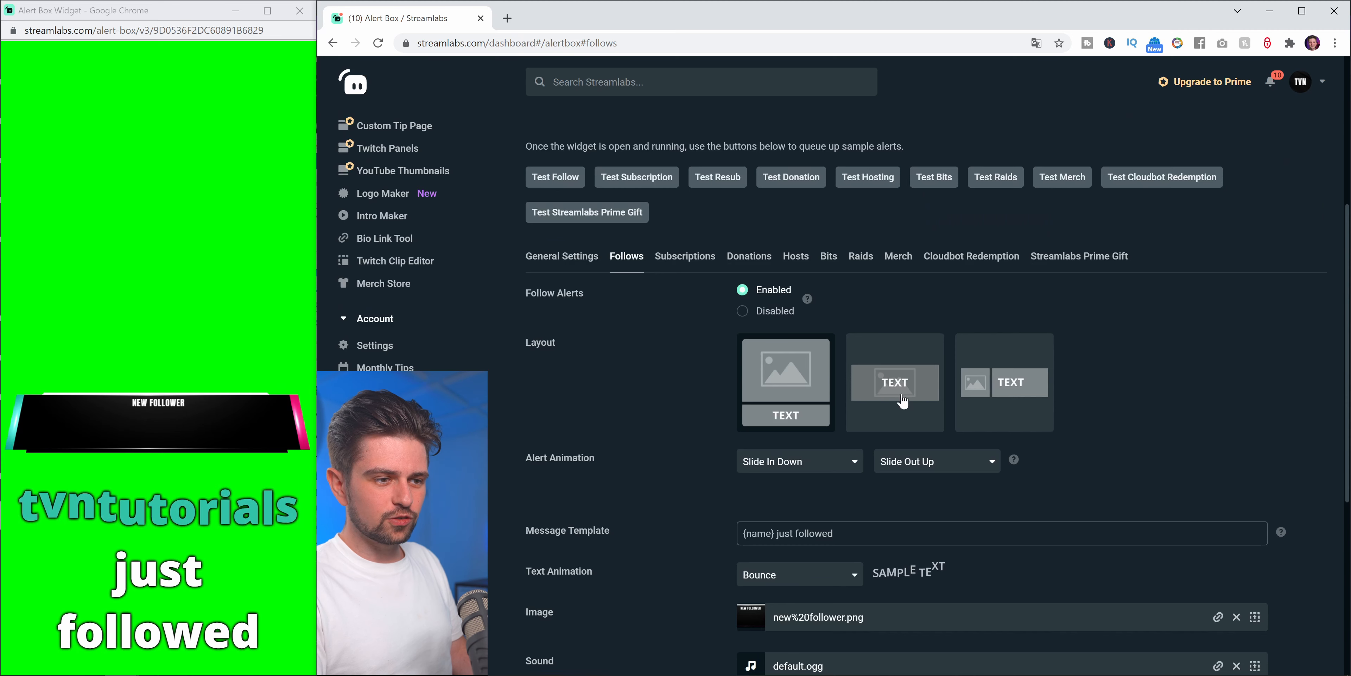
- Set the follow alert layout to text over the image and send a test follow alert
click(896, 404)
click(556, 176)
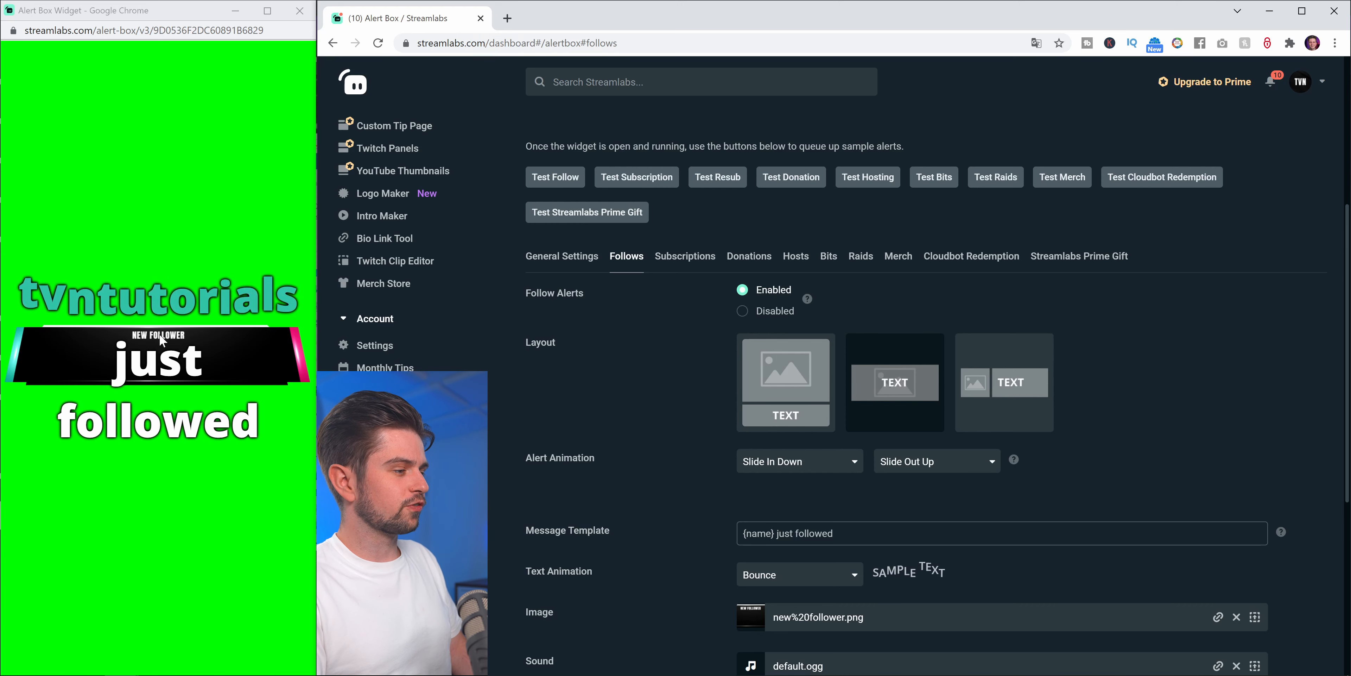
- Reduce the follow message template to {name}, set the text animation to None, and save the settings
scroll(586, 388, down, 3)
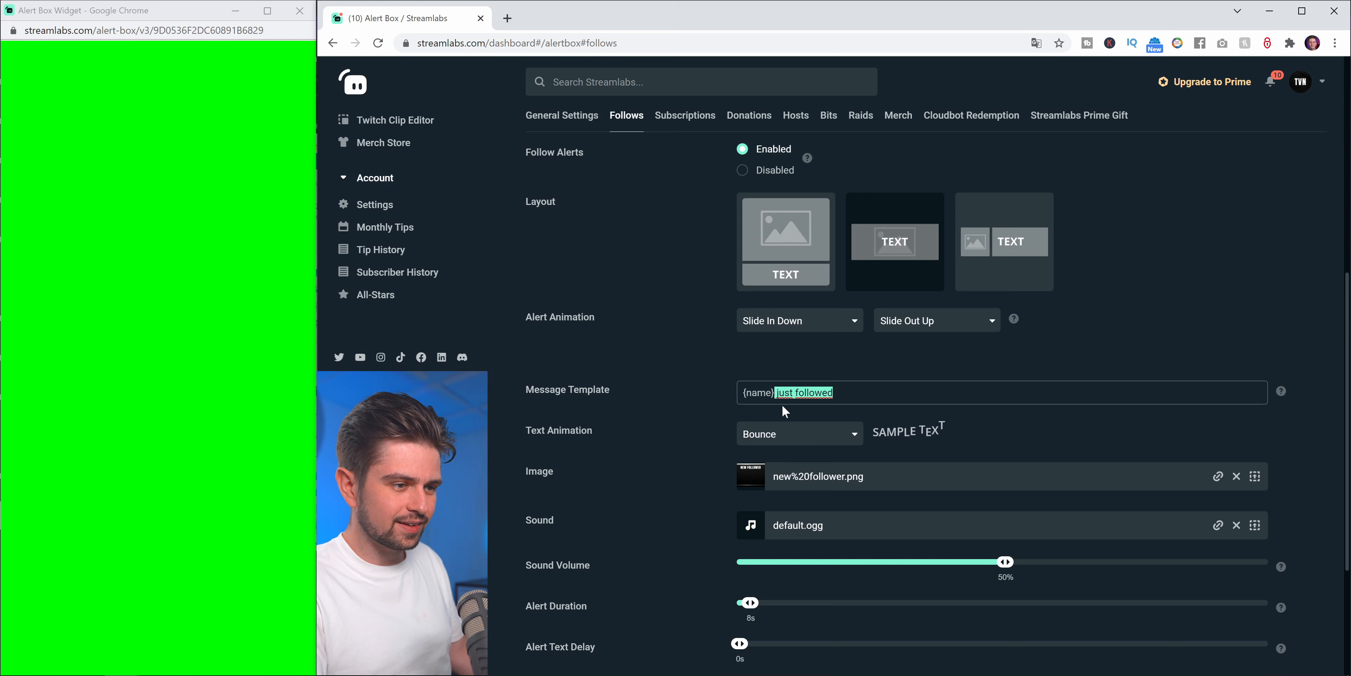
key(BackSpace)
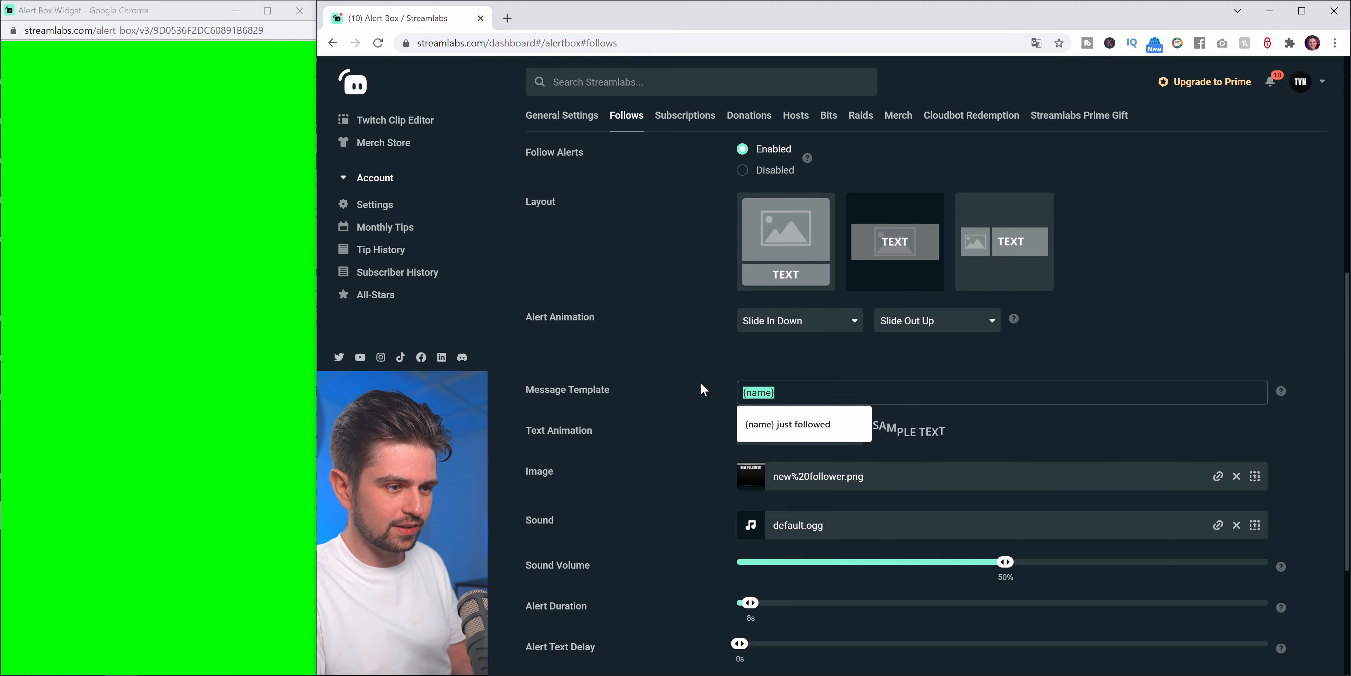
click(796, 392)
click(792, 438)
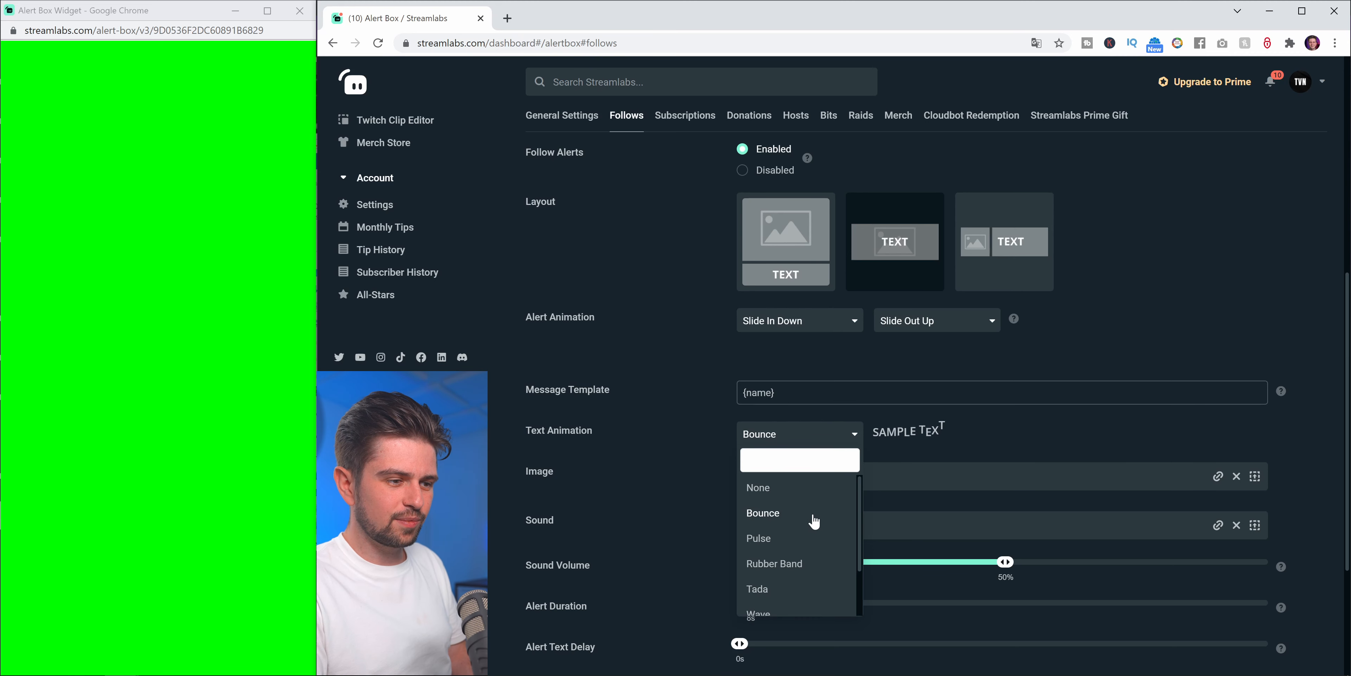
click(758, 488)
scroll(893, 603, down, 4)
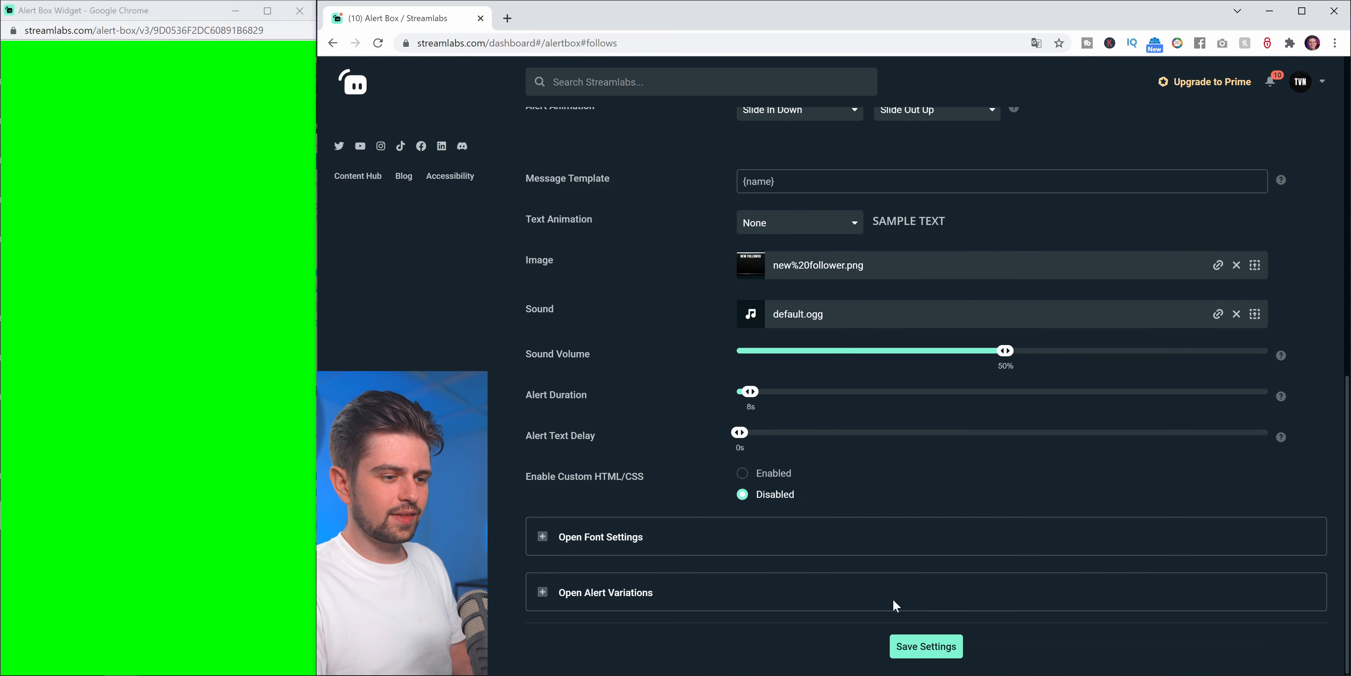
click(917, 648)
- Send a test follow alert to preview the name-only message on the image
scroll(807, 560, up, 9)
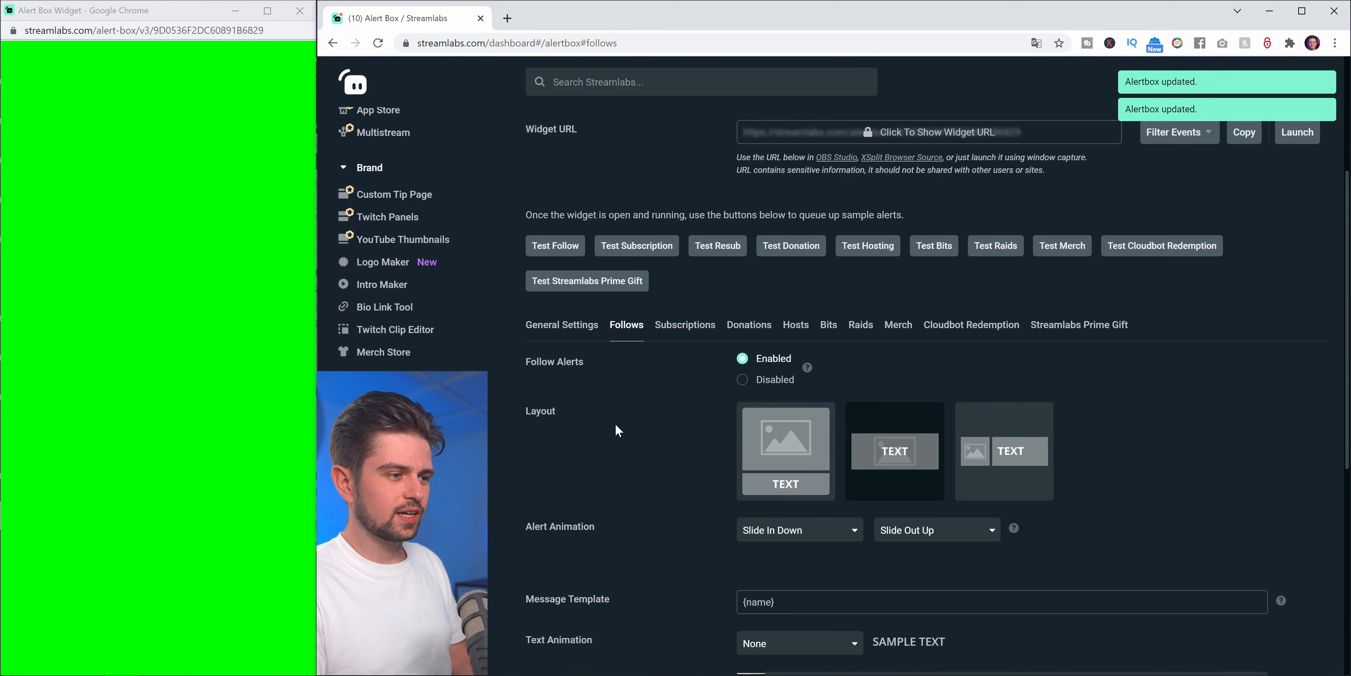
click(559, 321)
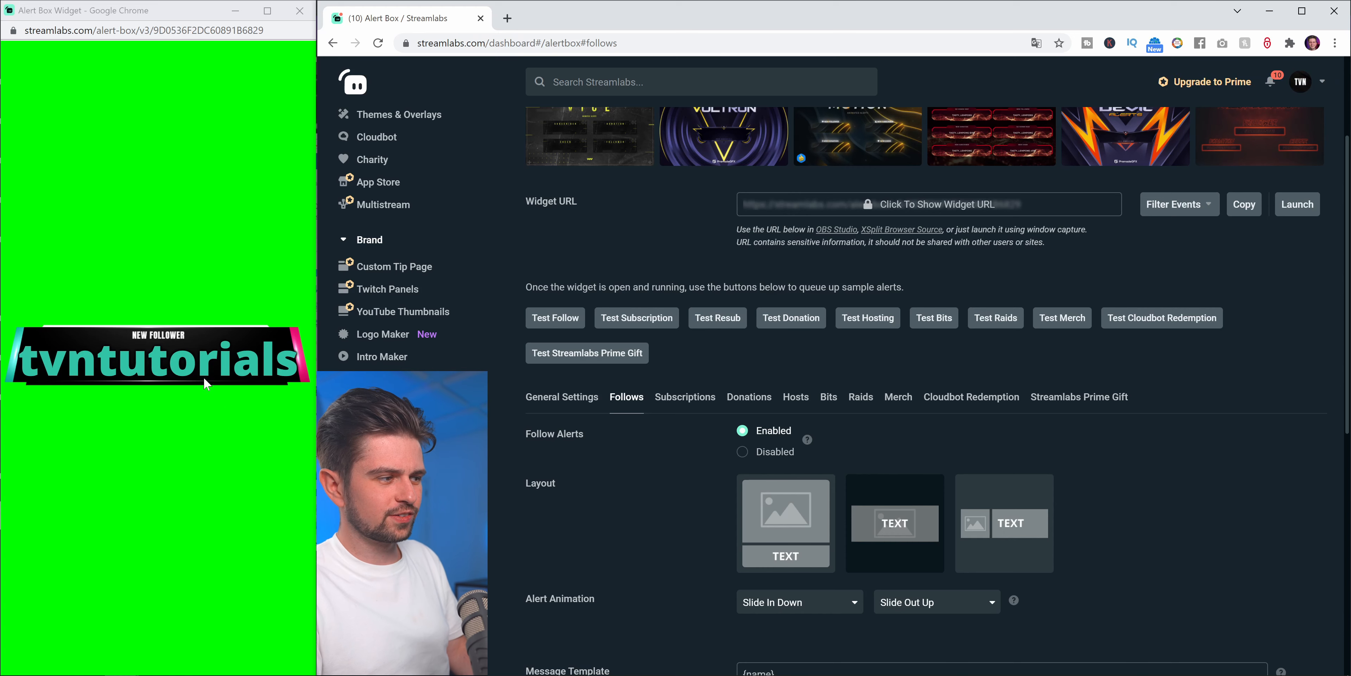
- Examine the stock and uploaded sounds in the follow alert's Sounds Gallery and close it without choosing one
scroll(628, 534, down, 8)
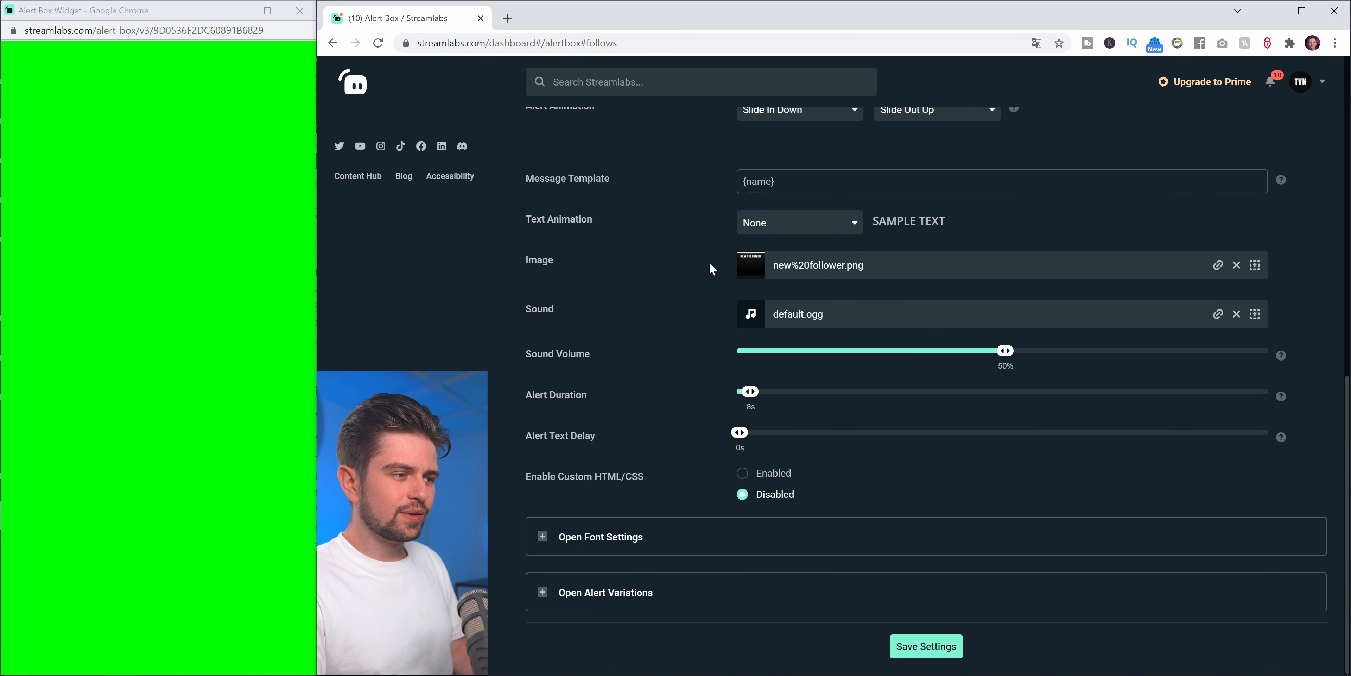
double_click(533, 309)
click(596, 315)
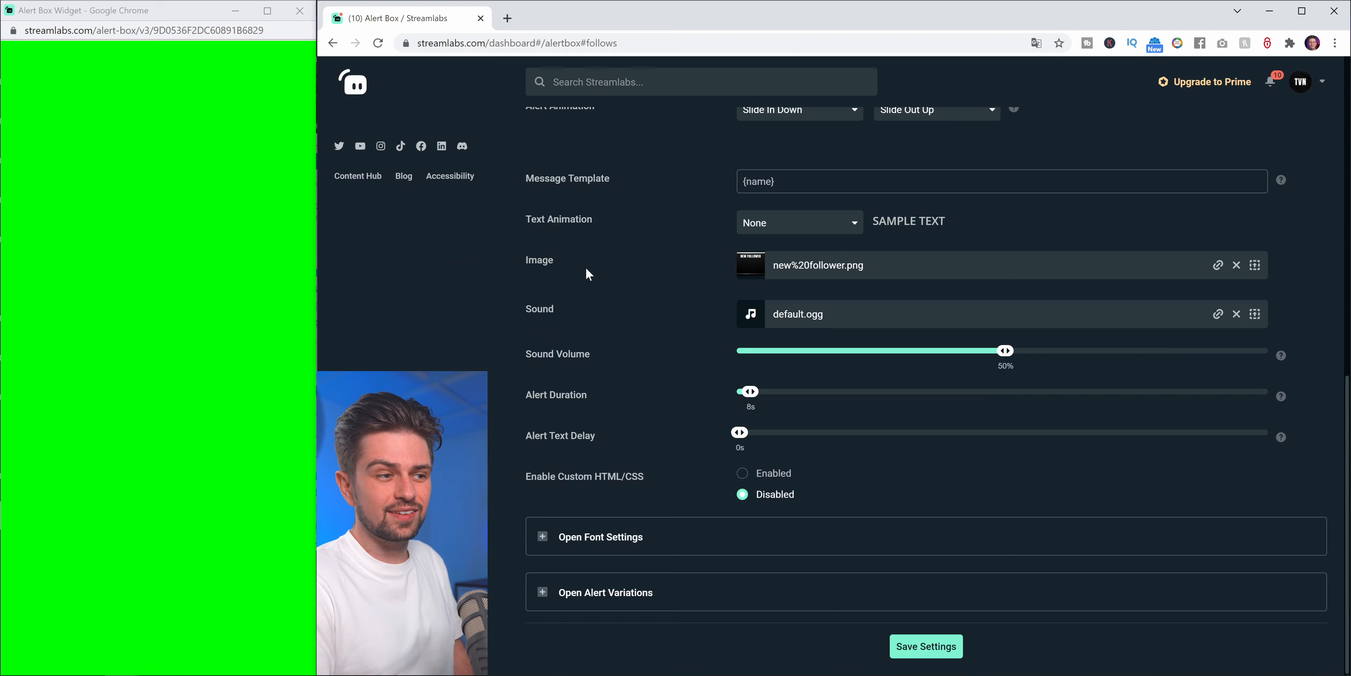
click(1254, 315)
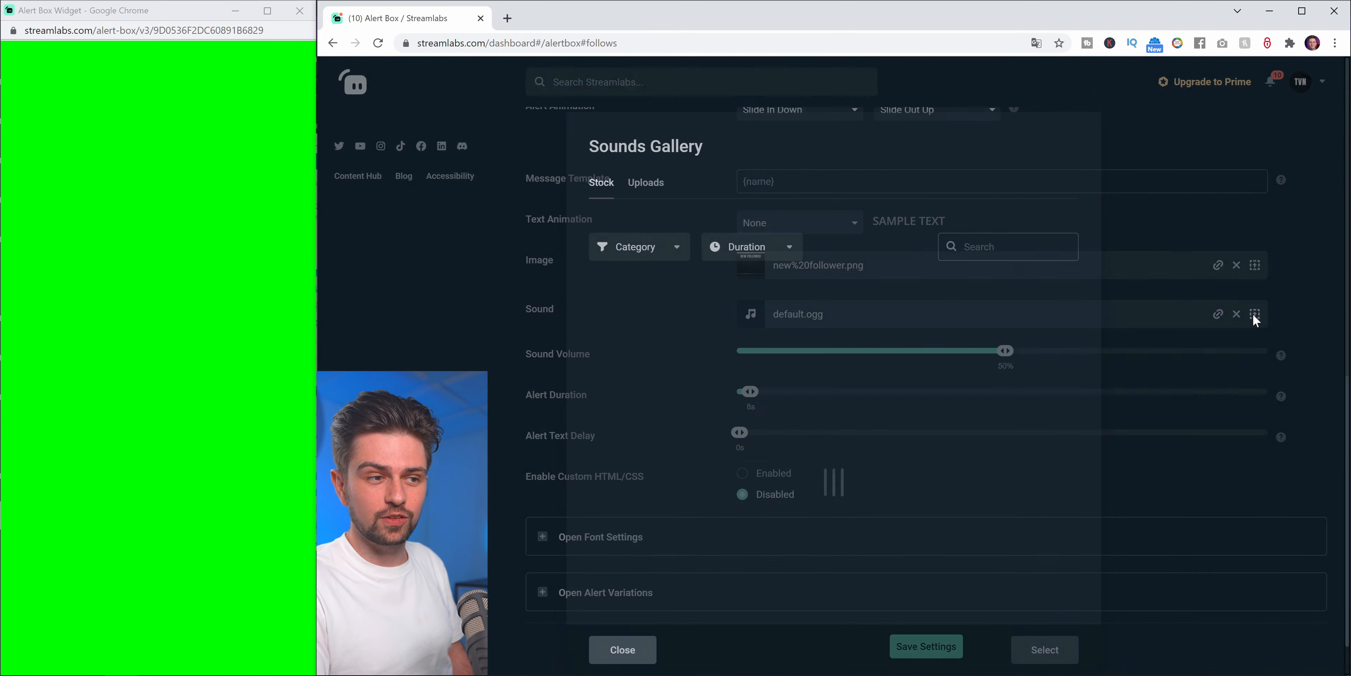
scroll(821, 427, down, 10)
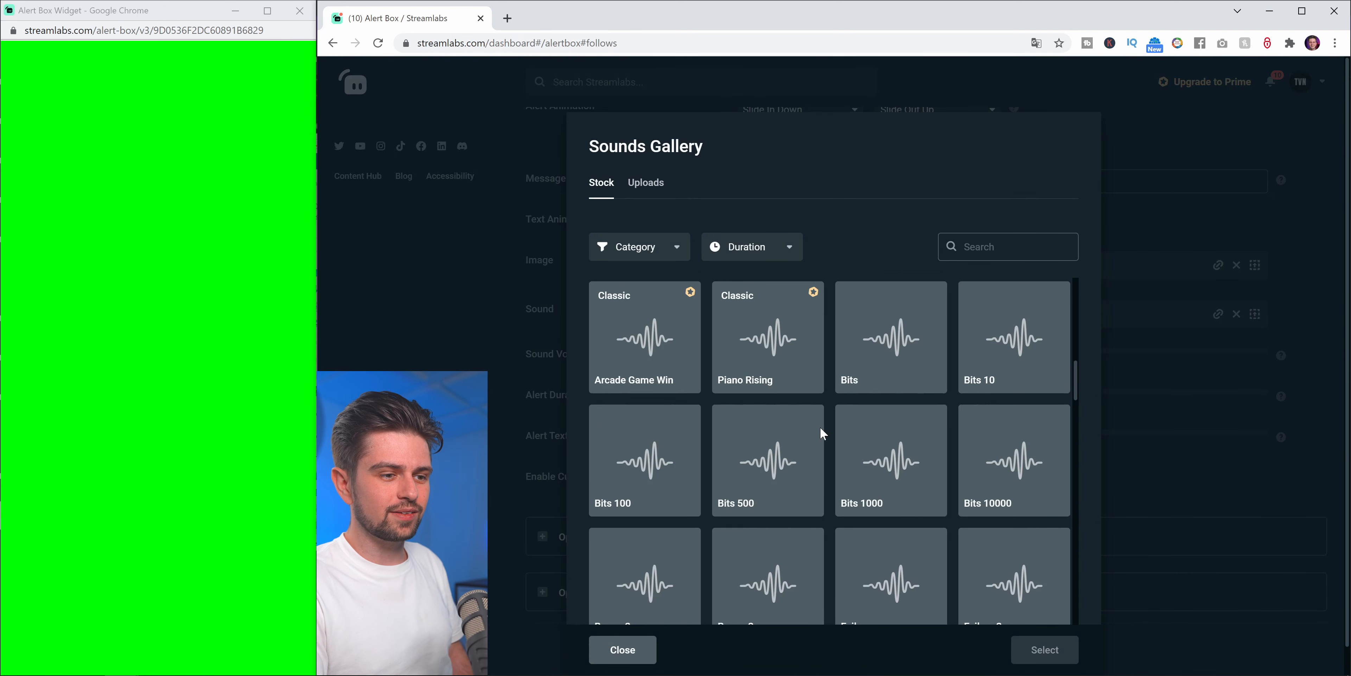
scroll(820, 427, up, 10)
click(648, 194)
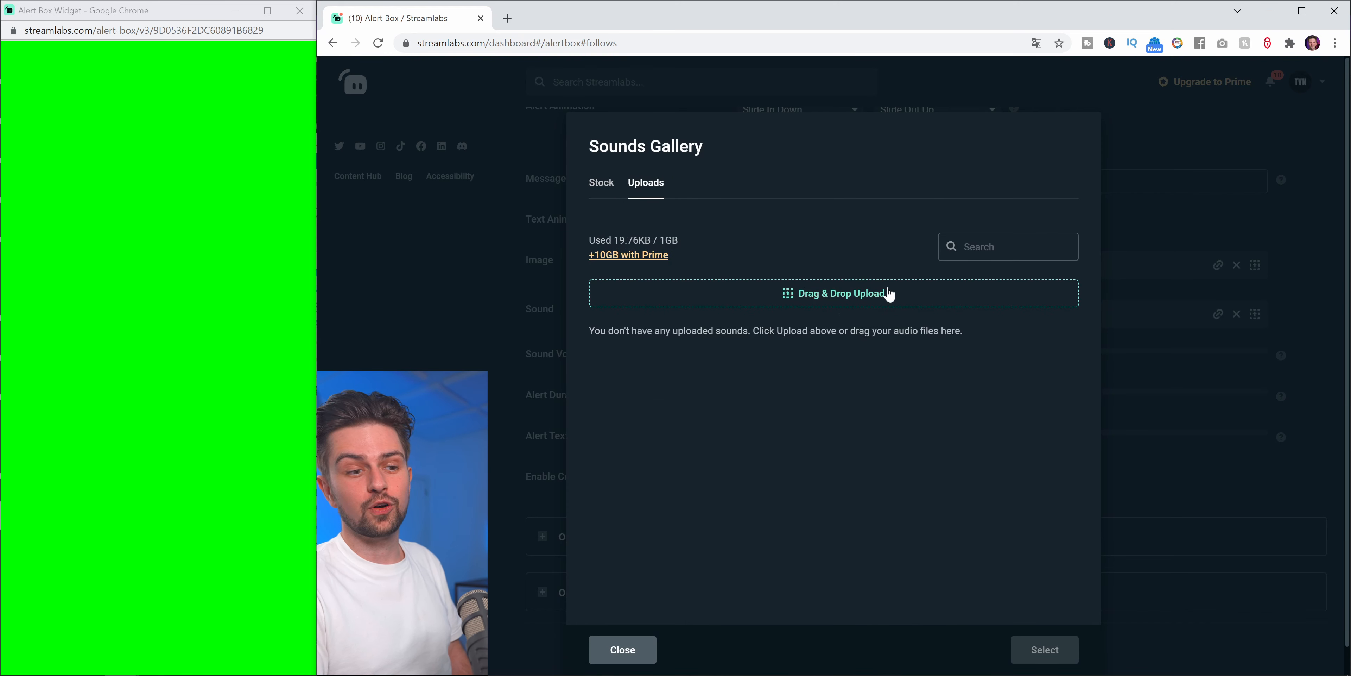
click(623, 650)
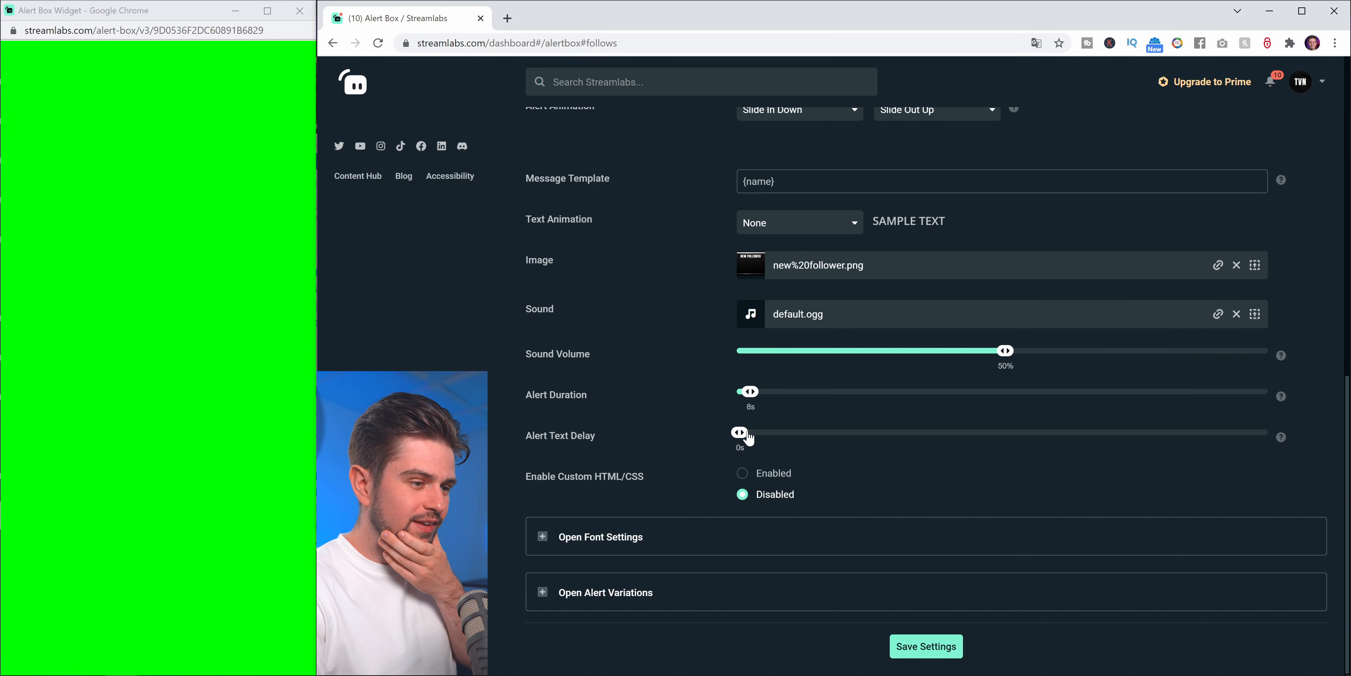
- Save the follow alert settings and send another test follow alert
click(926, 646)
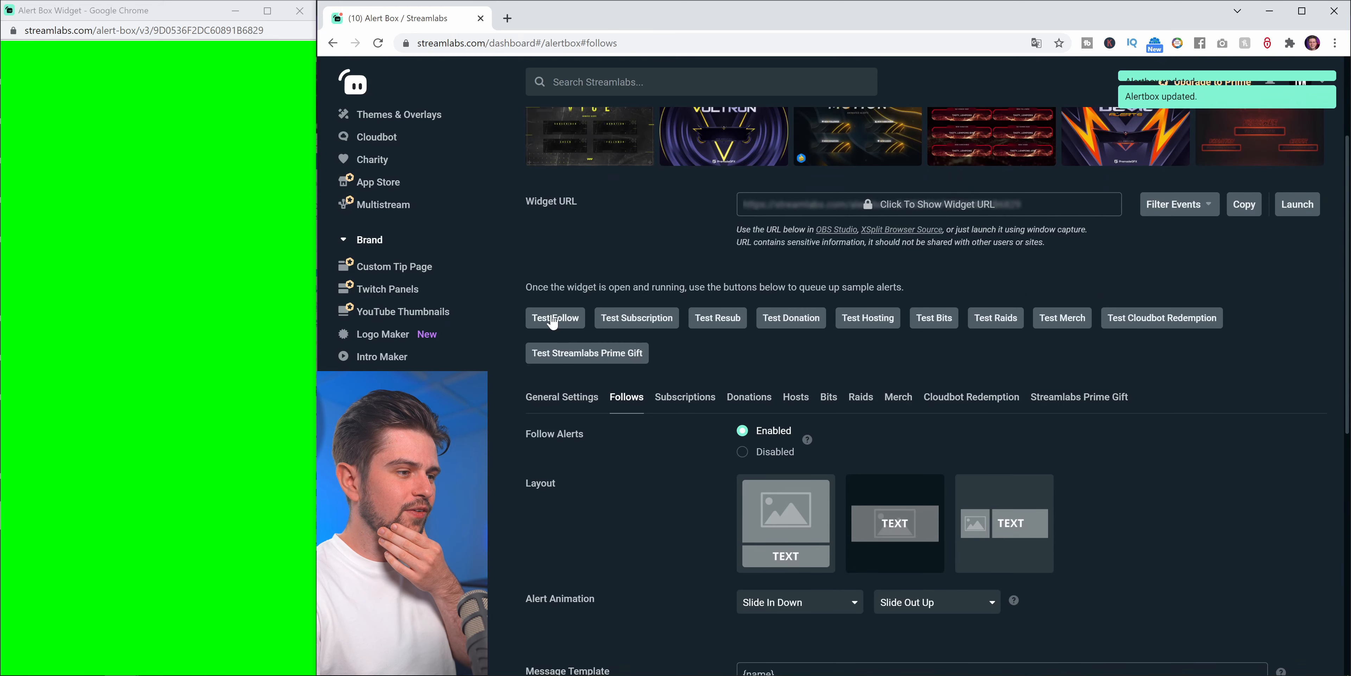
click(555, 317)
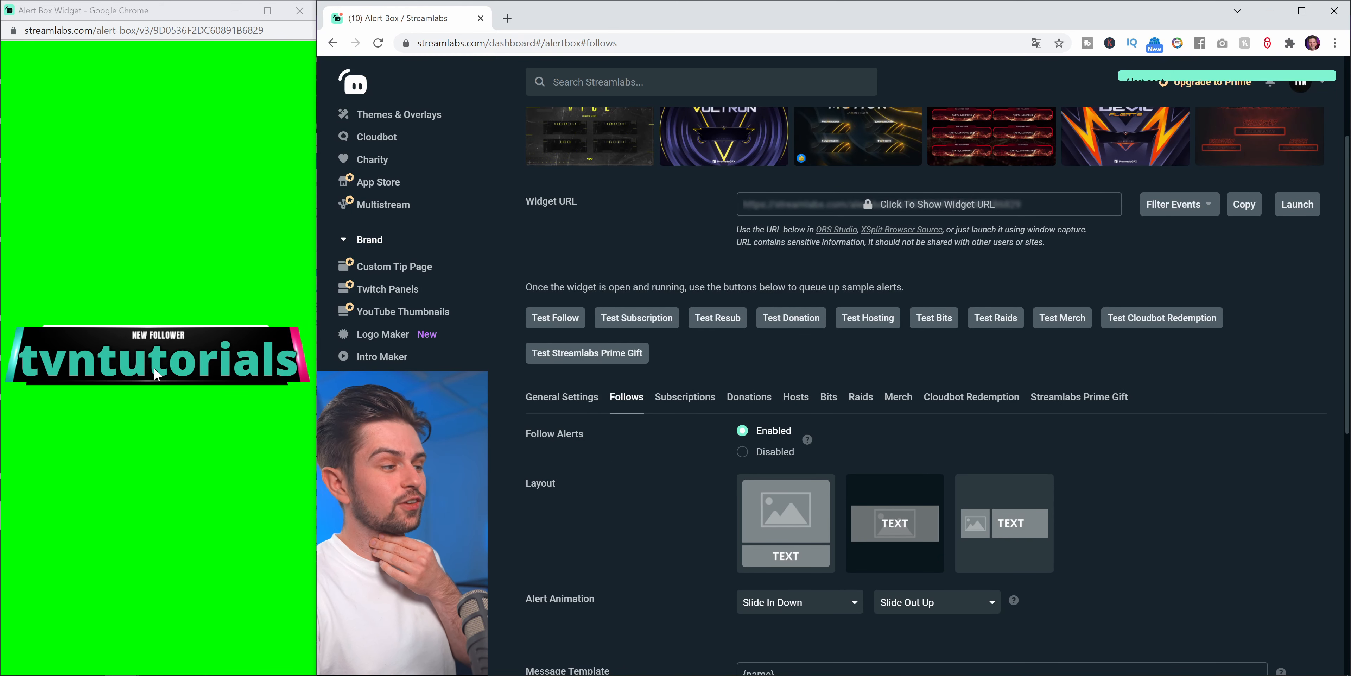
- Set the alert text delay to 1 second, save the settings, and test the follow alert
scroll(849, 406, down, 8)
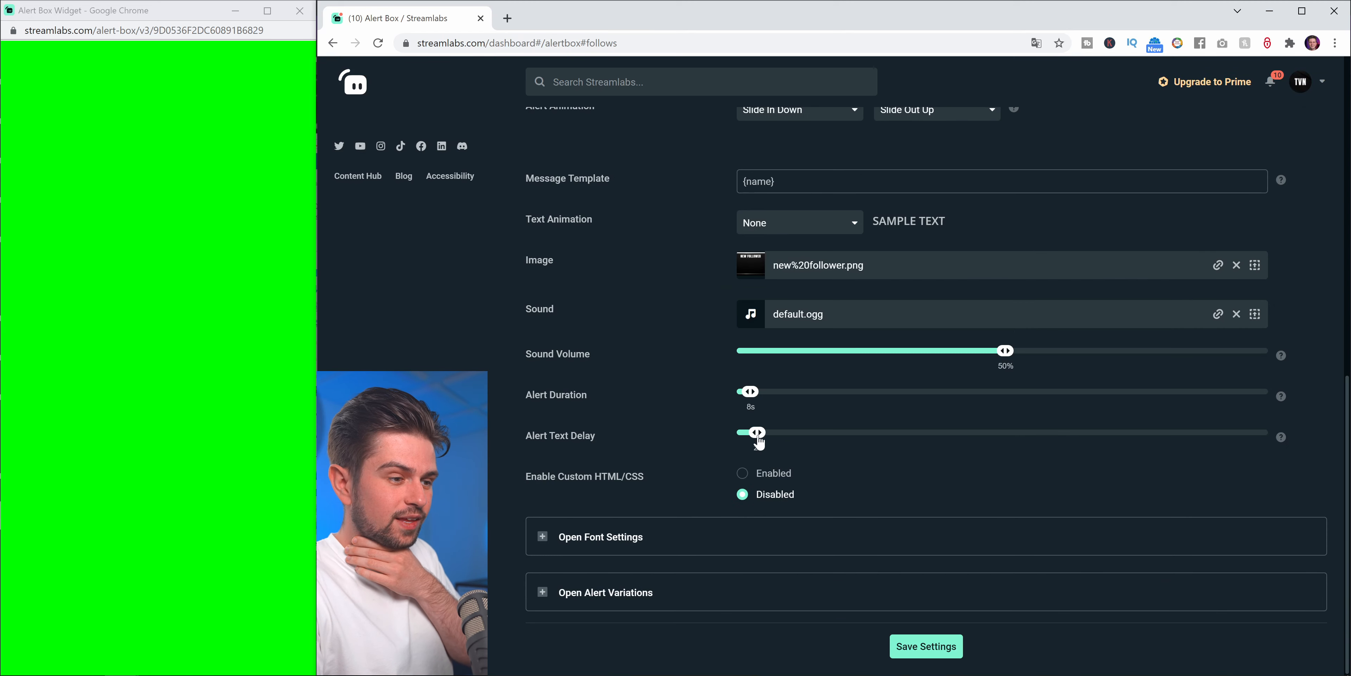
click(926, 646)
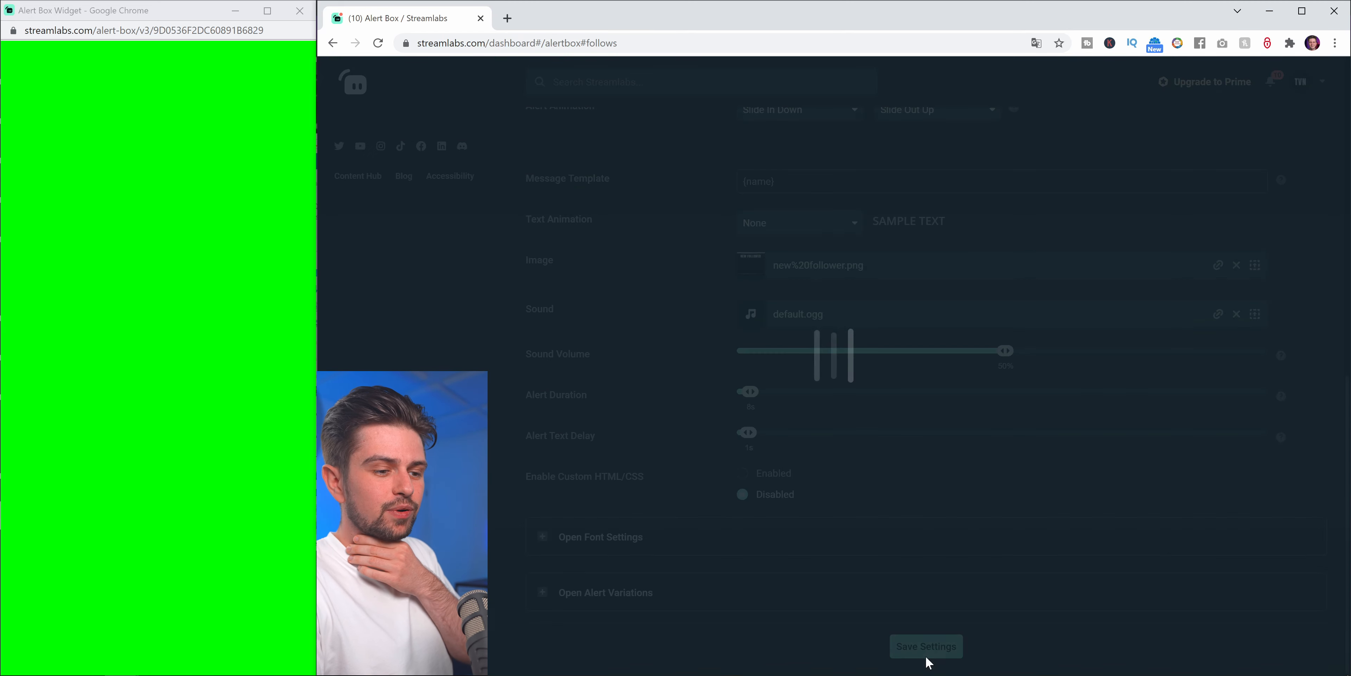
scroll(645, 462, up, 10)
click(556, 388)
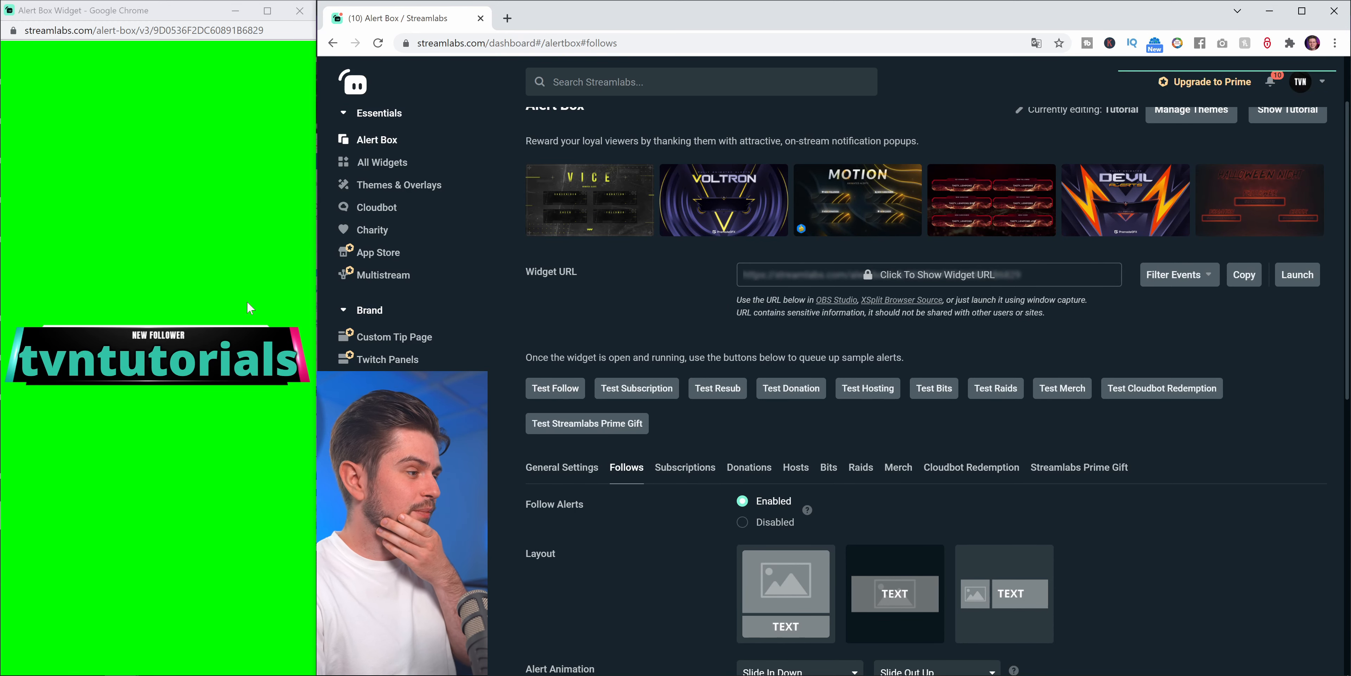
scroll(683, 510, down, 7)
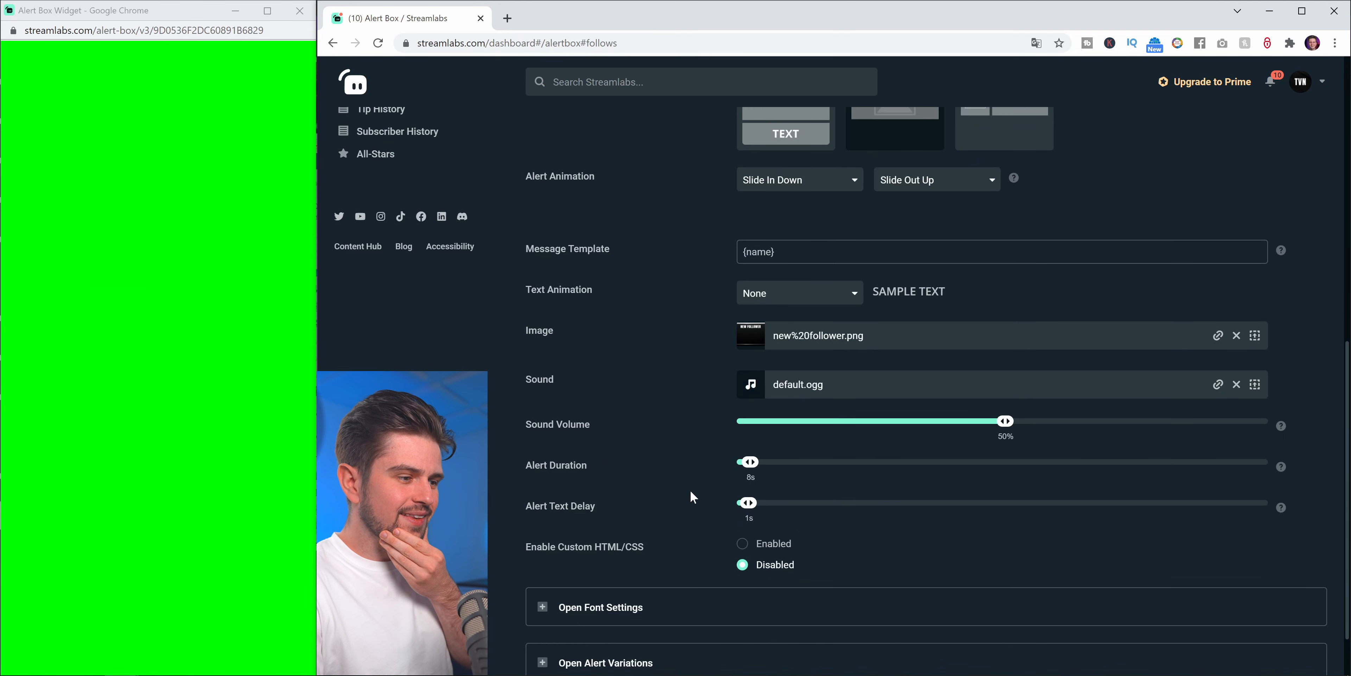
scroll(691, 490, down, 2)
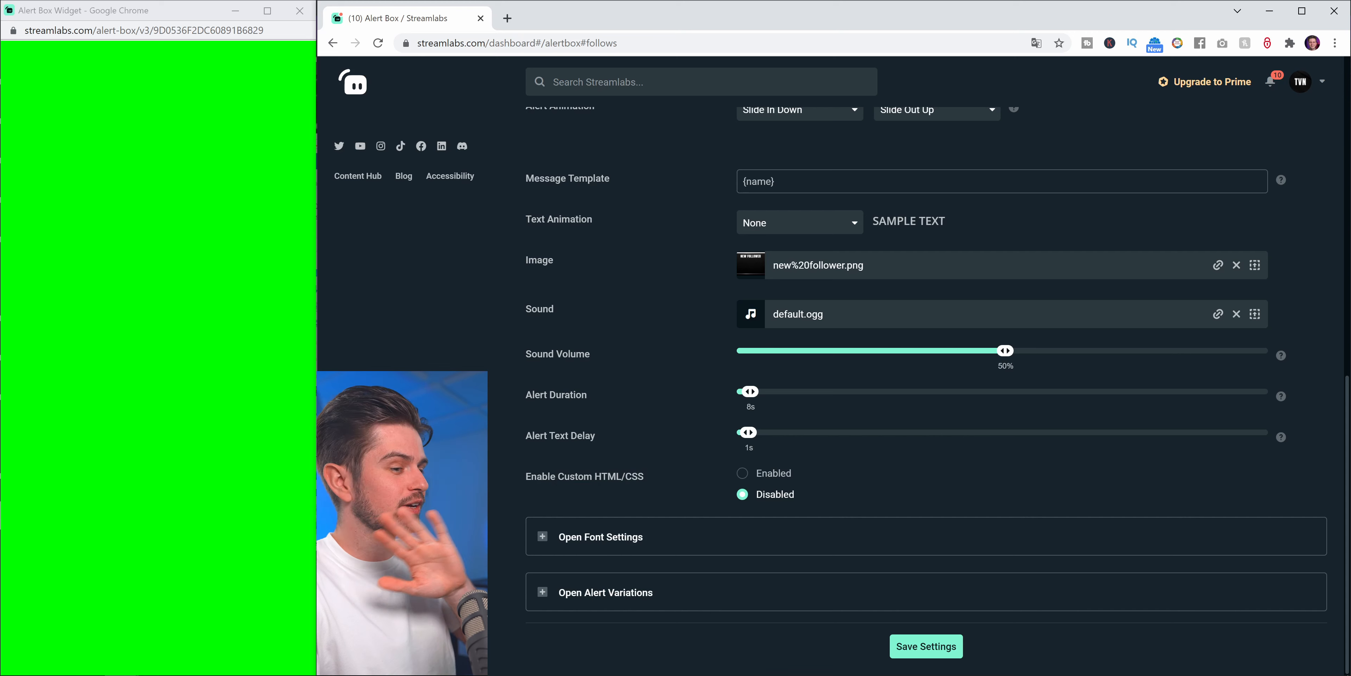
drag(762, 494, 796, 502)
click(846, 502)
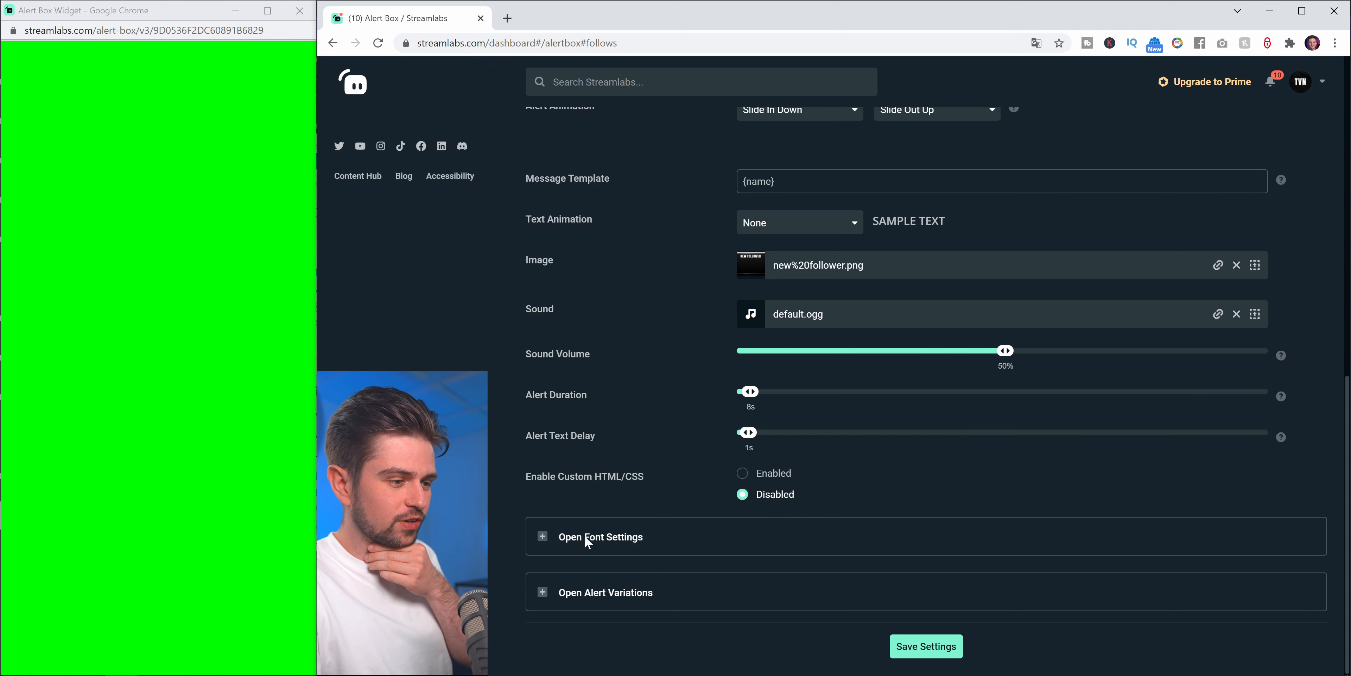
- Expand the follow alert's font settings and browse the list of available fonts
click(610, 538)
scroll(610, 538, down, 4)
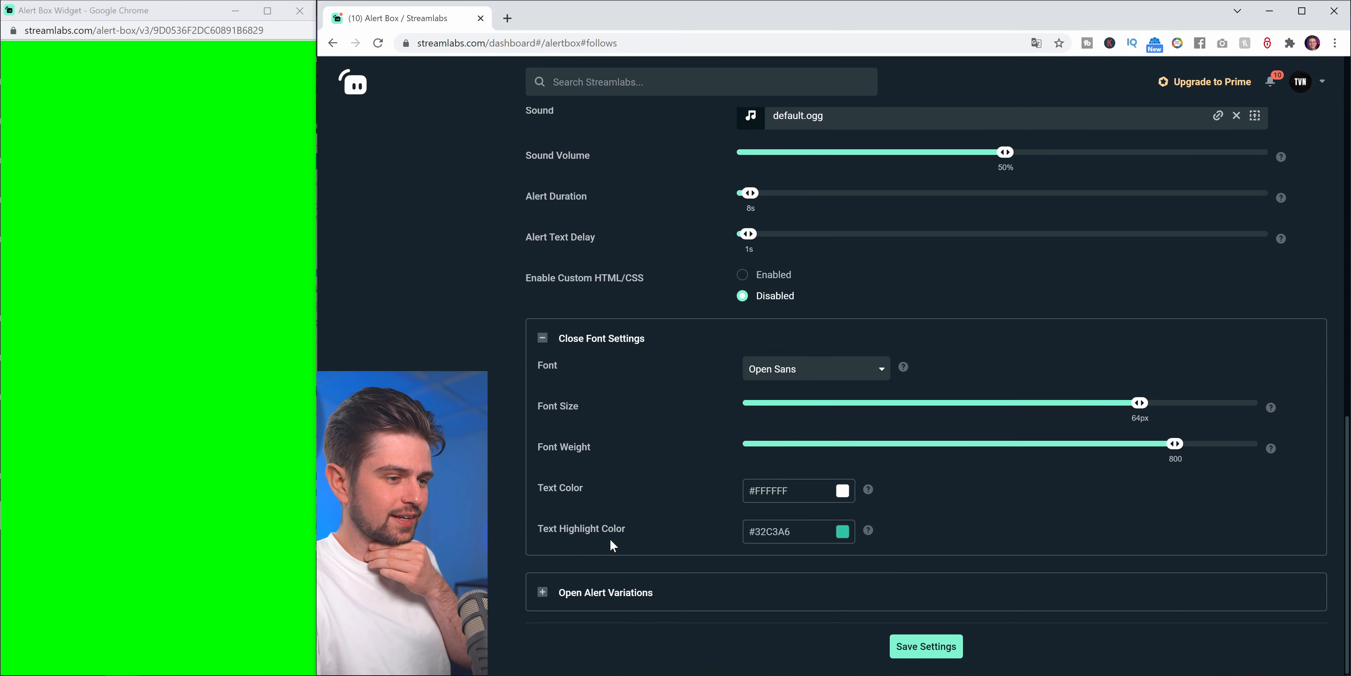
click(852, 369)
scroll(807, 485, down, 10)
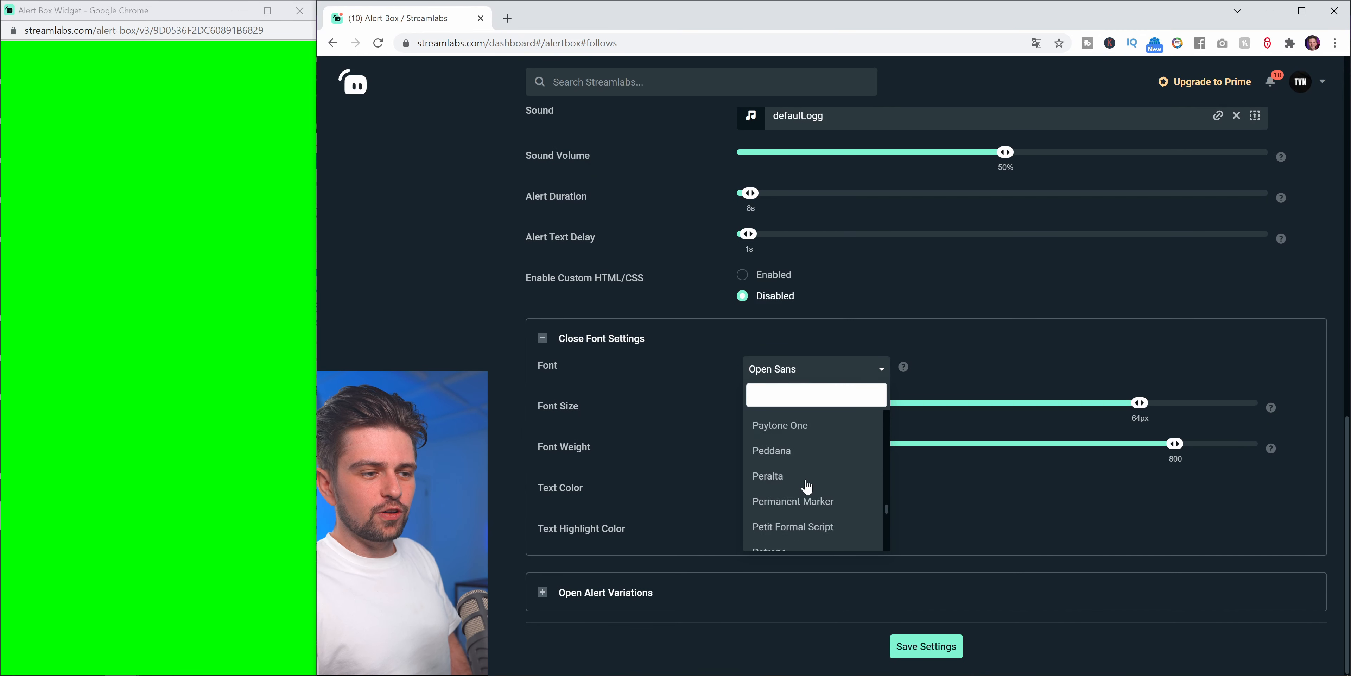
scroll(807, 485, up, 10)
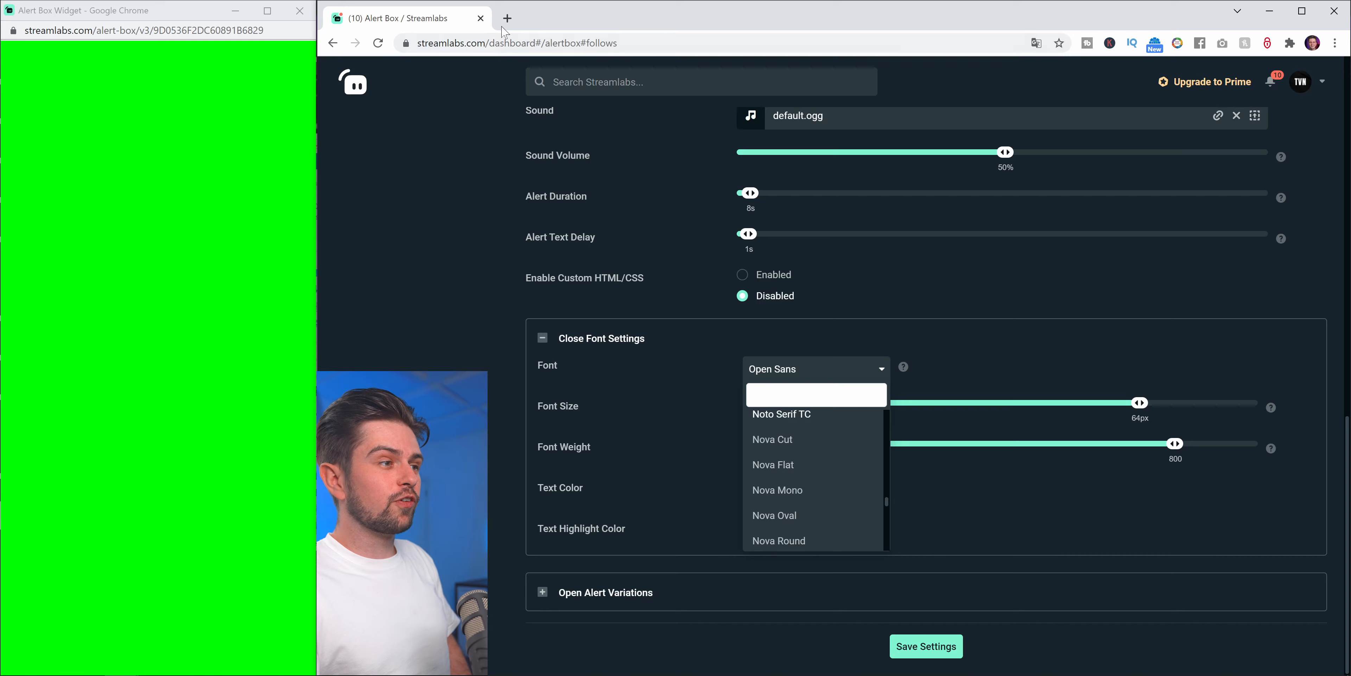
- Search for "google fonts" in a new browser tab and open the Google Fonts site
click(507, 18)
text(google )
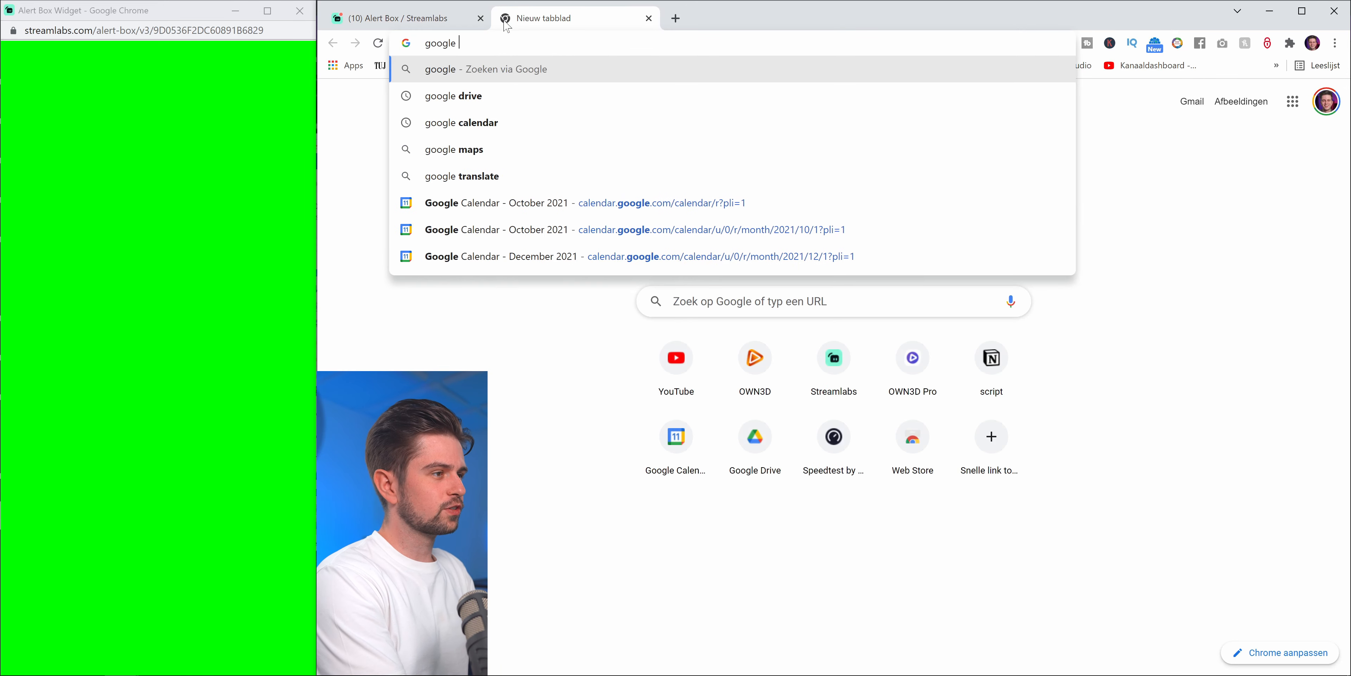
text(fonts)
key(Return)
click(451, 211)
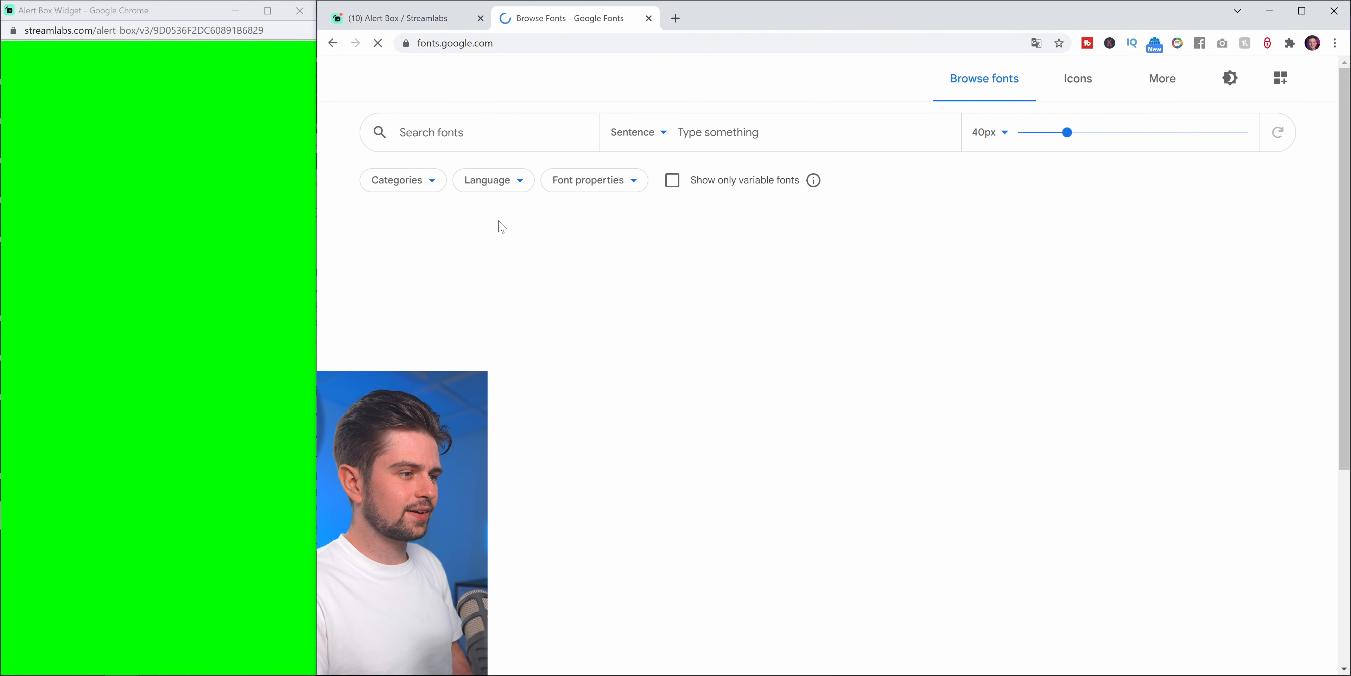
- Preview the Google Fonts families with the custom text "The Video Nerd Just Followed" and browse them for a suitable font
click(717, 132)
text(The Video Nerd Just Followed)
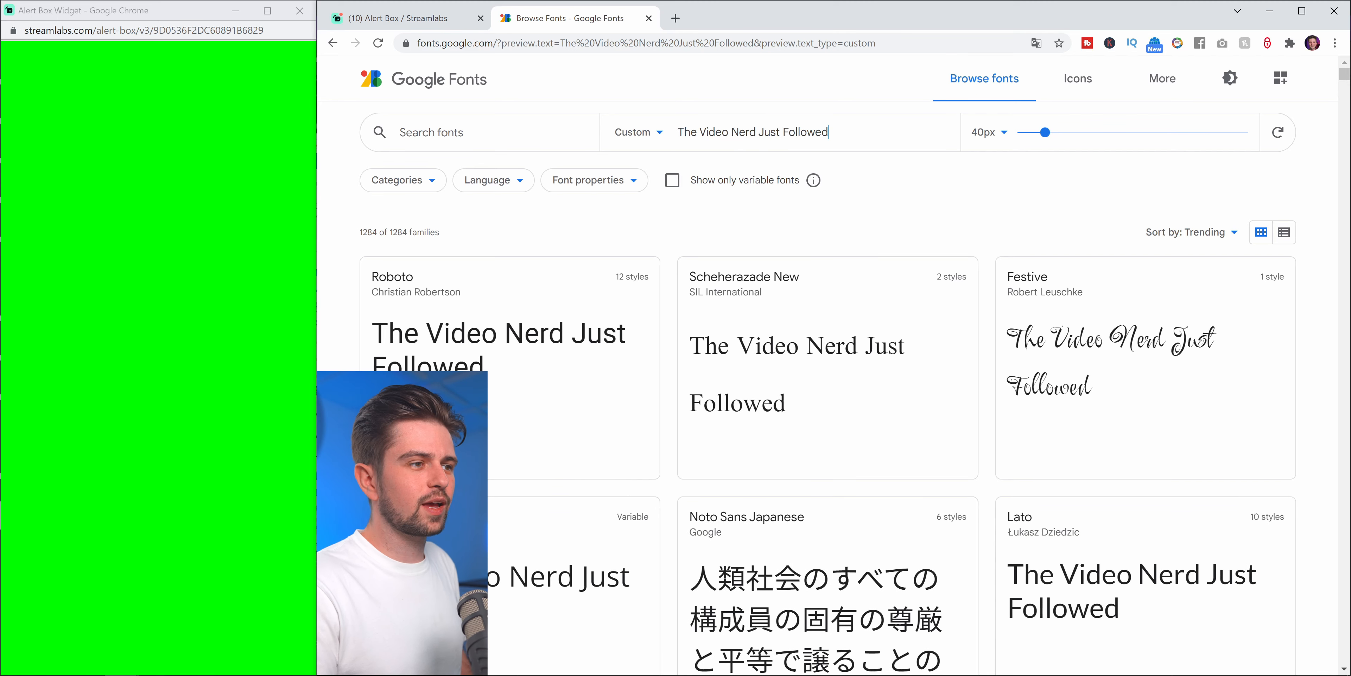
key(ctrl+a)
click(887, 204)
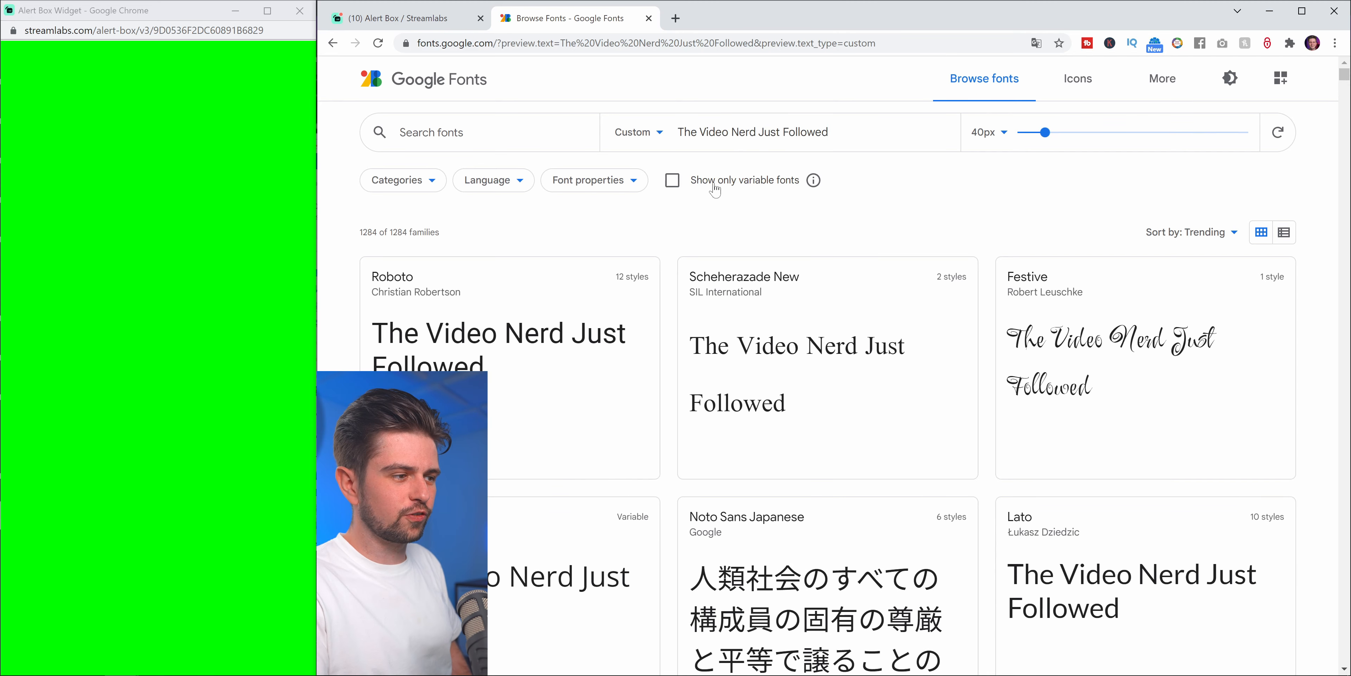
scroll(714, 190, down, 20)
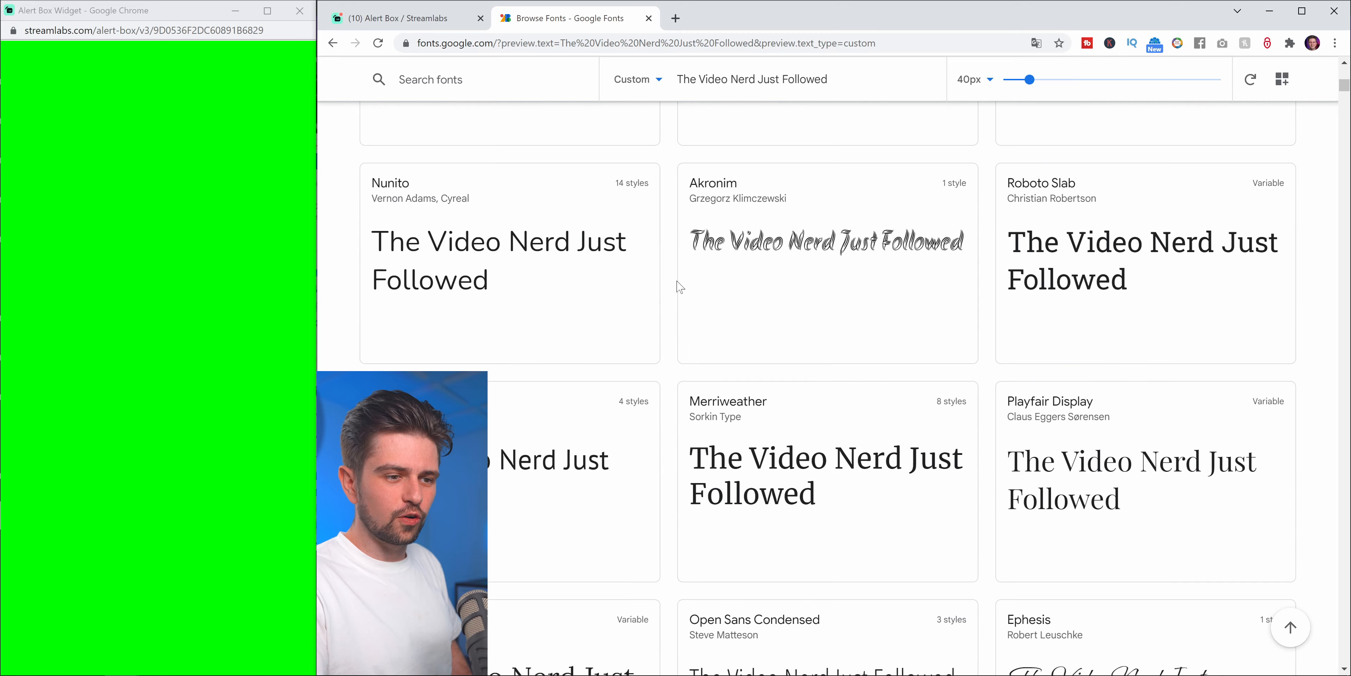
scroll(680, 286, down, 15)
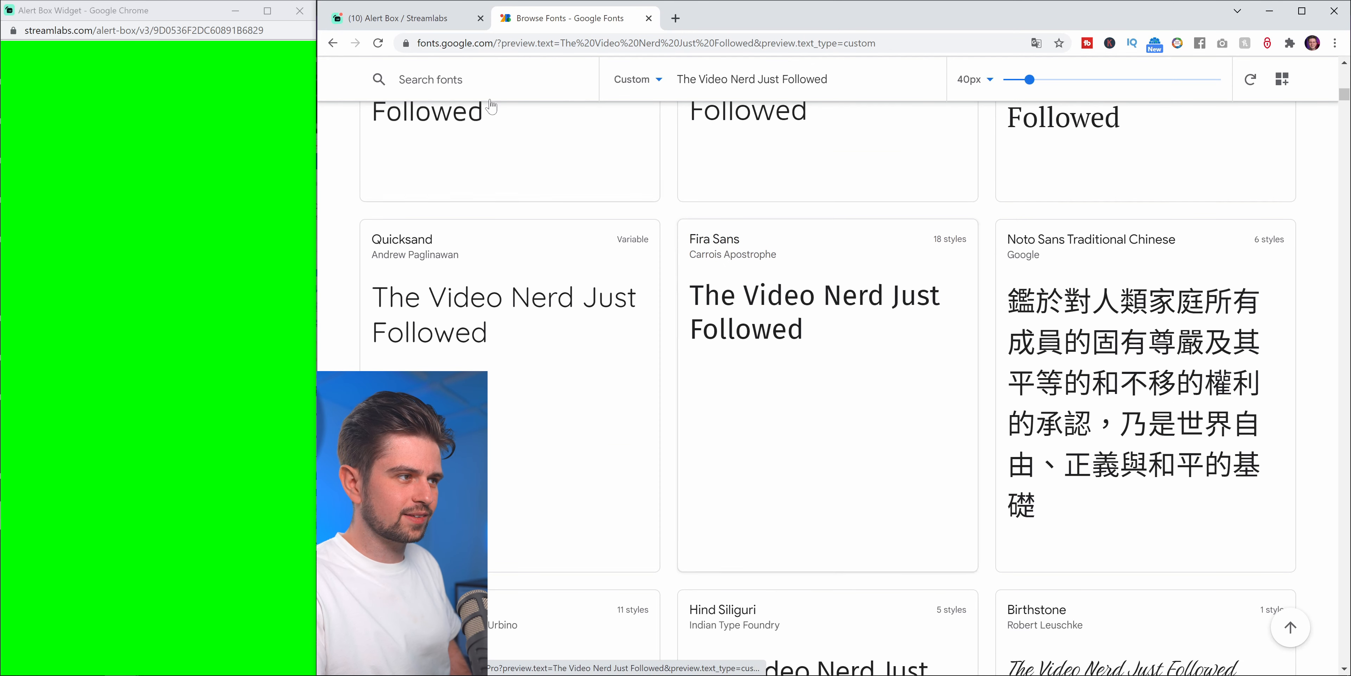
- Switch back to the Streamlabs alert box, set the follow alert font to Fira Sans, and save the settings
click(399, 18)
text(fira)
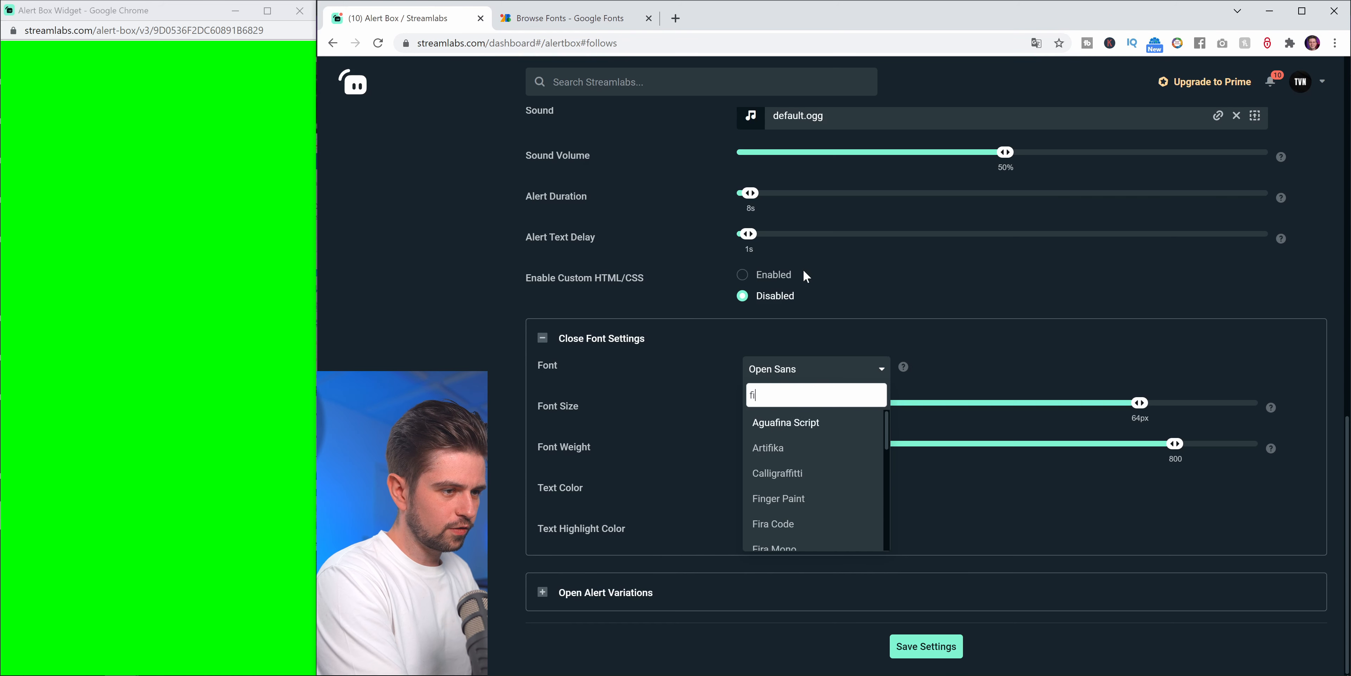
click(773, 475)
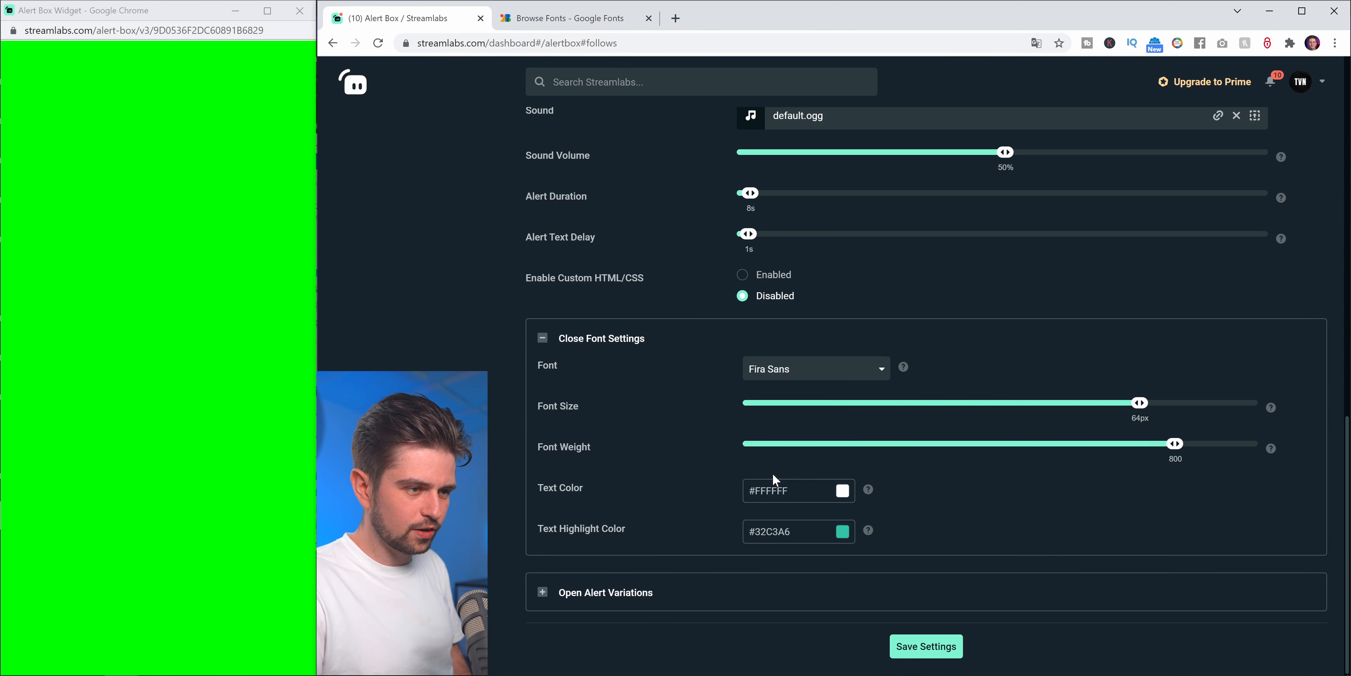
click(931, 649)
click(927, 644)
- Send a test follow alert to preview the Fira Sans text and return to the font settings
scroll(572, 339, up, 10)
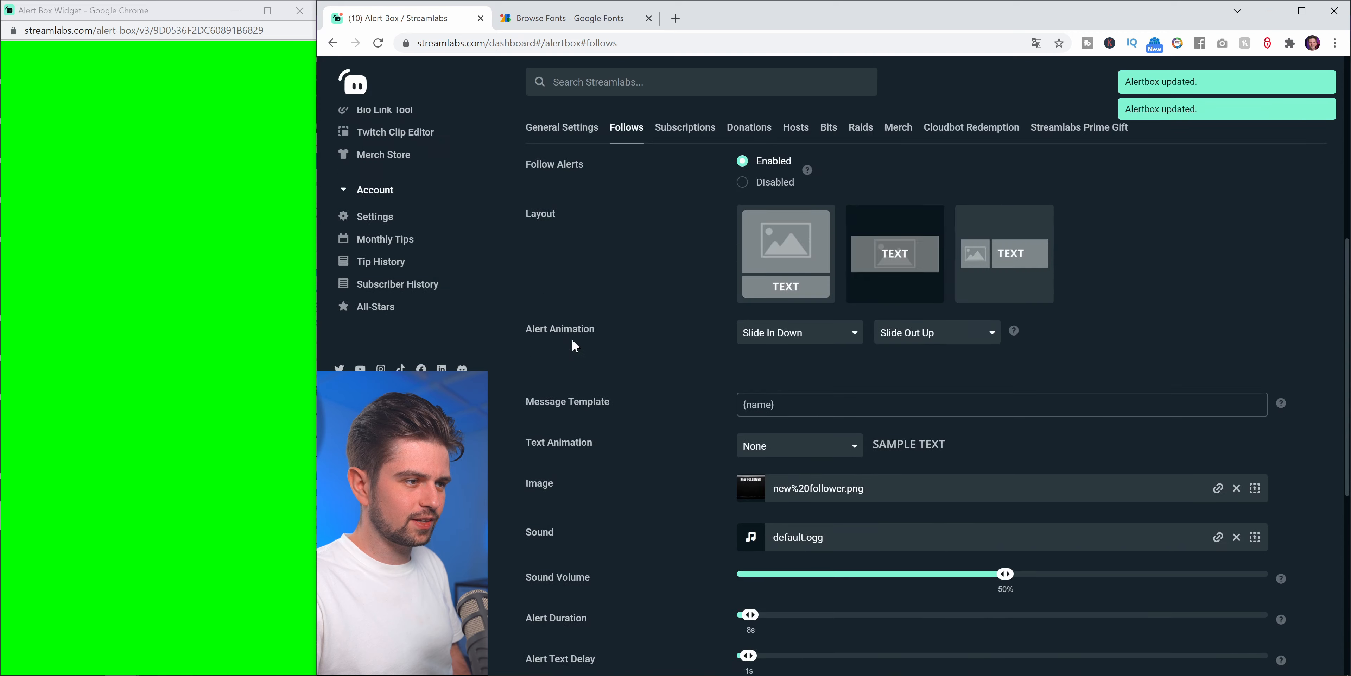
click(554, 341)
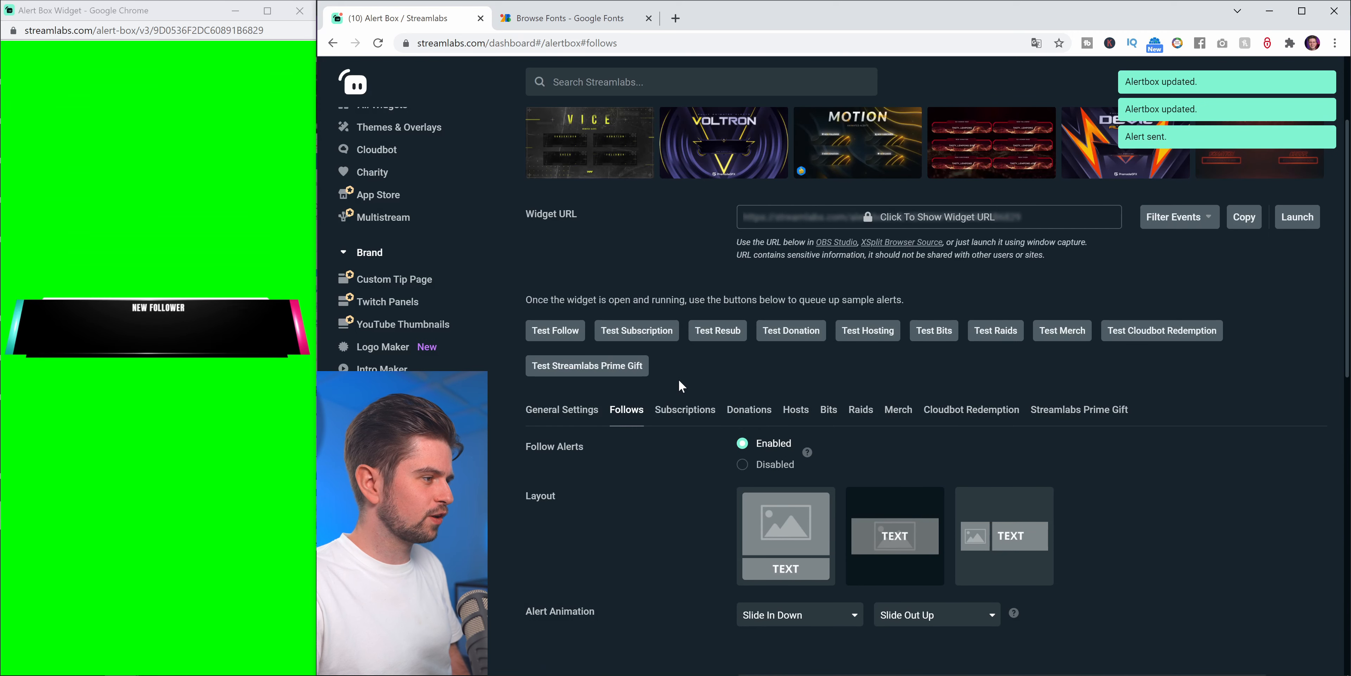
scroll(710, 424, down, 10)
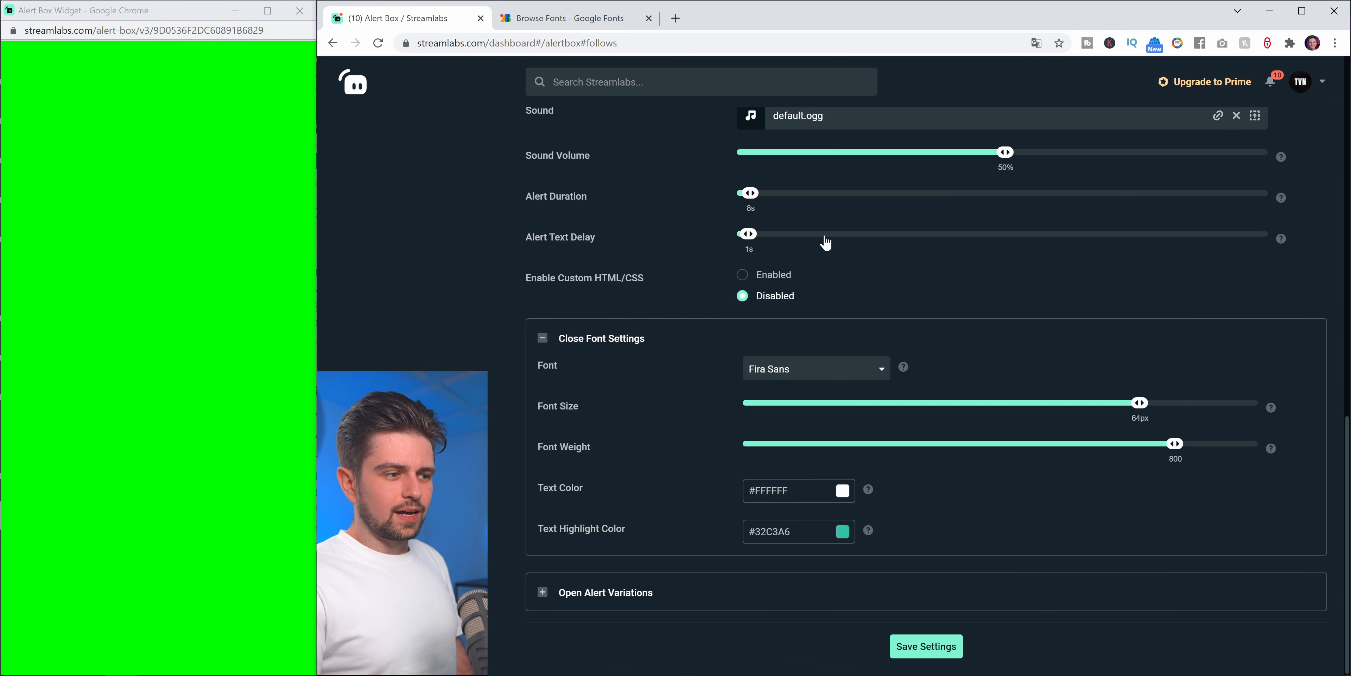
- Set the follow alert's font size to 40px and font weight to 600, and save the settings
click(612, 410)
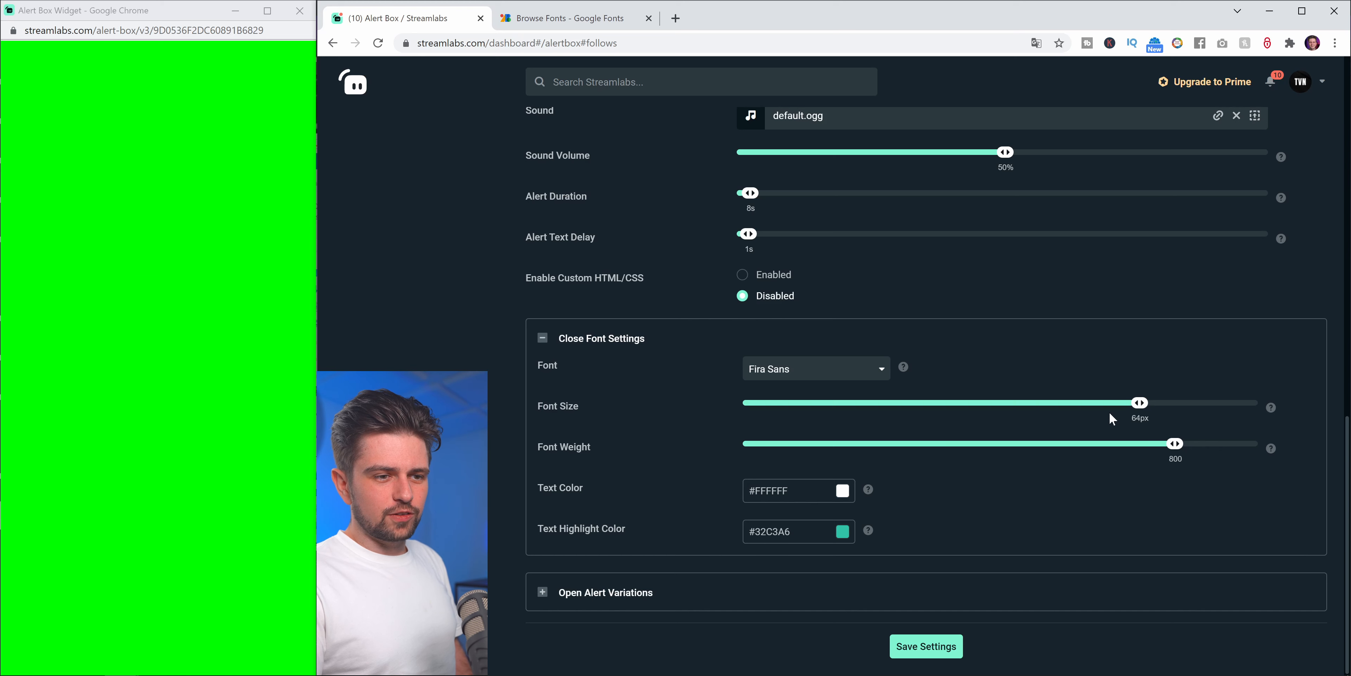
drag(1142, 406, 956, 436)
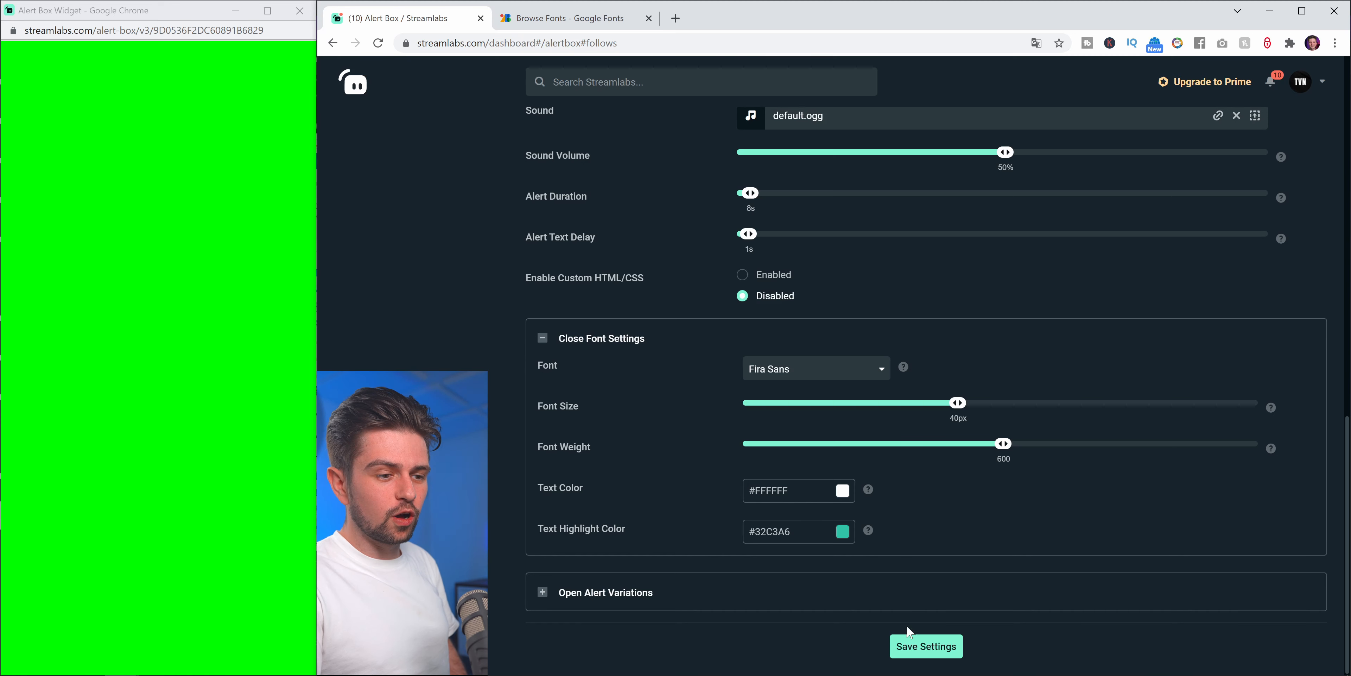
click(915, 640)
- Add the filler text "dfgdfgdfgdf" after {name} in the follow alert's message template and save the settings
scroll(855, 472, up, 9)
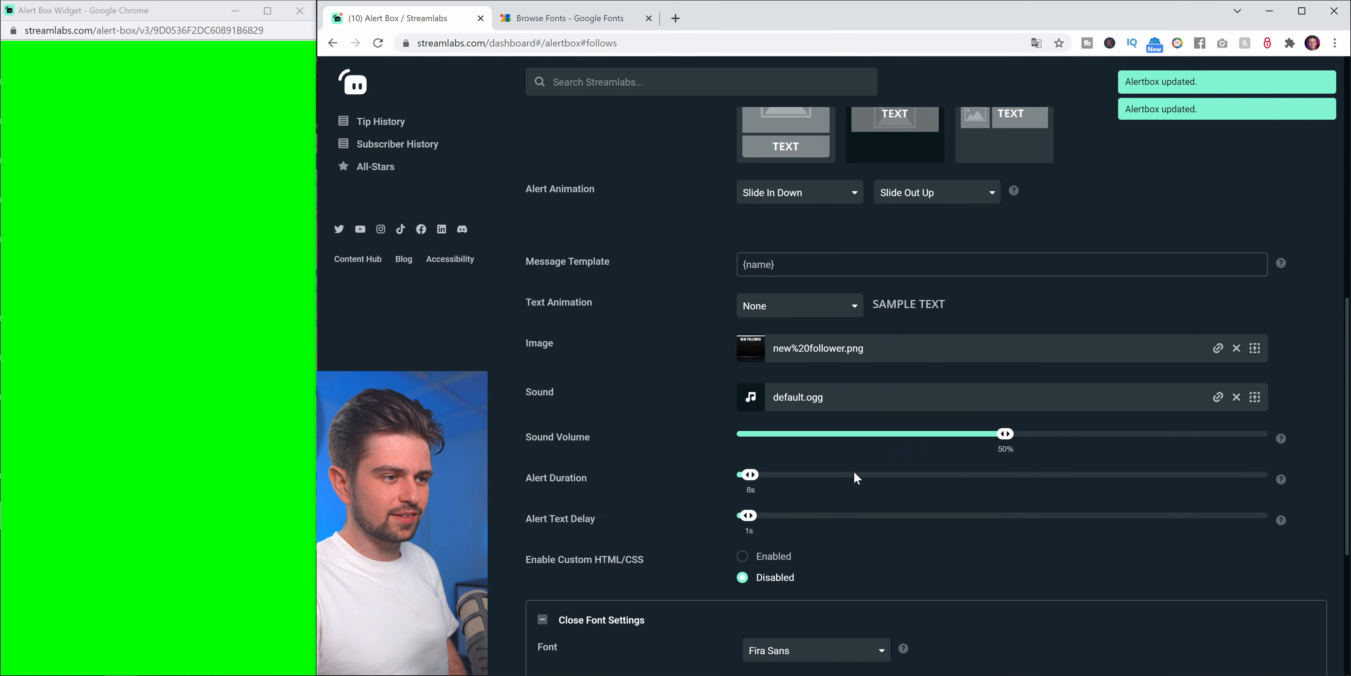
click(855, 474)
text(dfgdfgdfg)
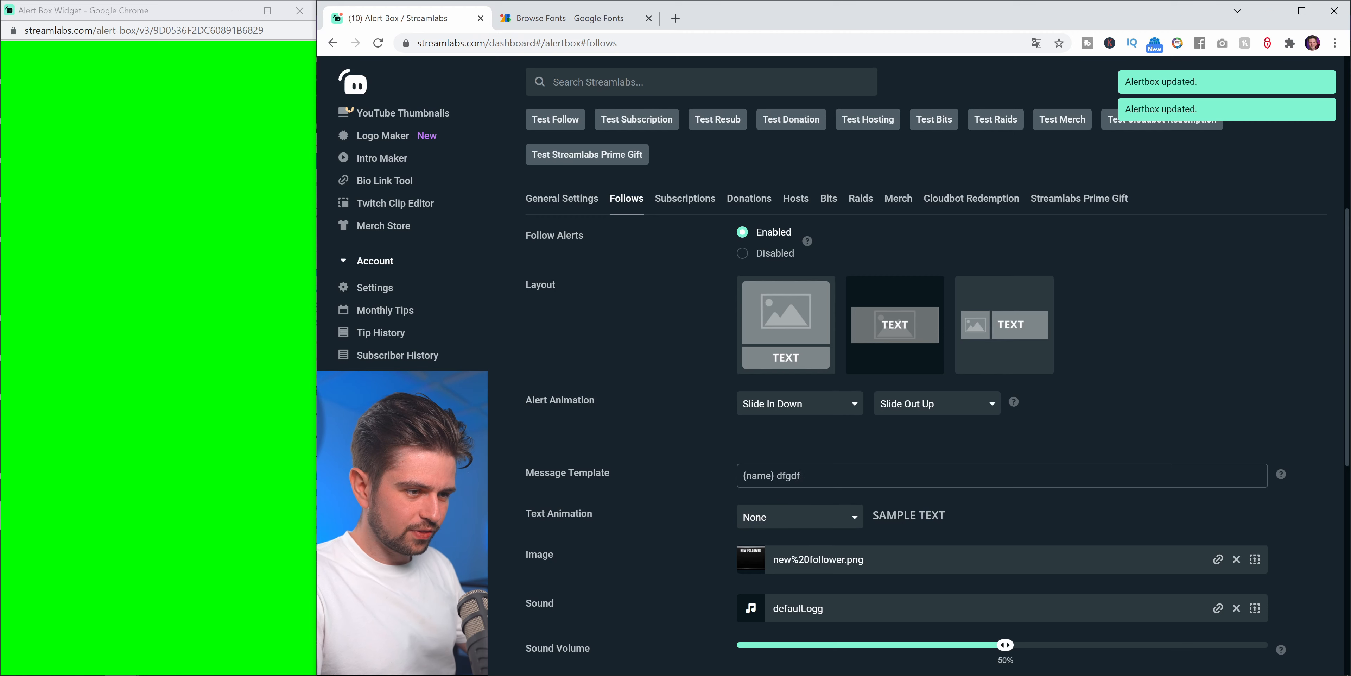
scroll(902, 550, down, 9)
click(922, 644)
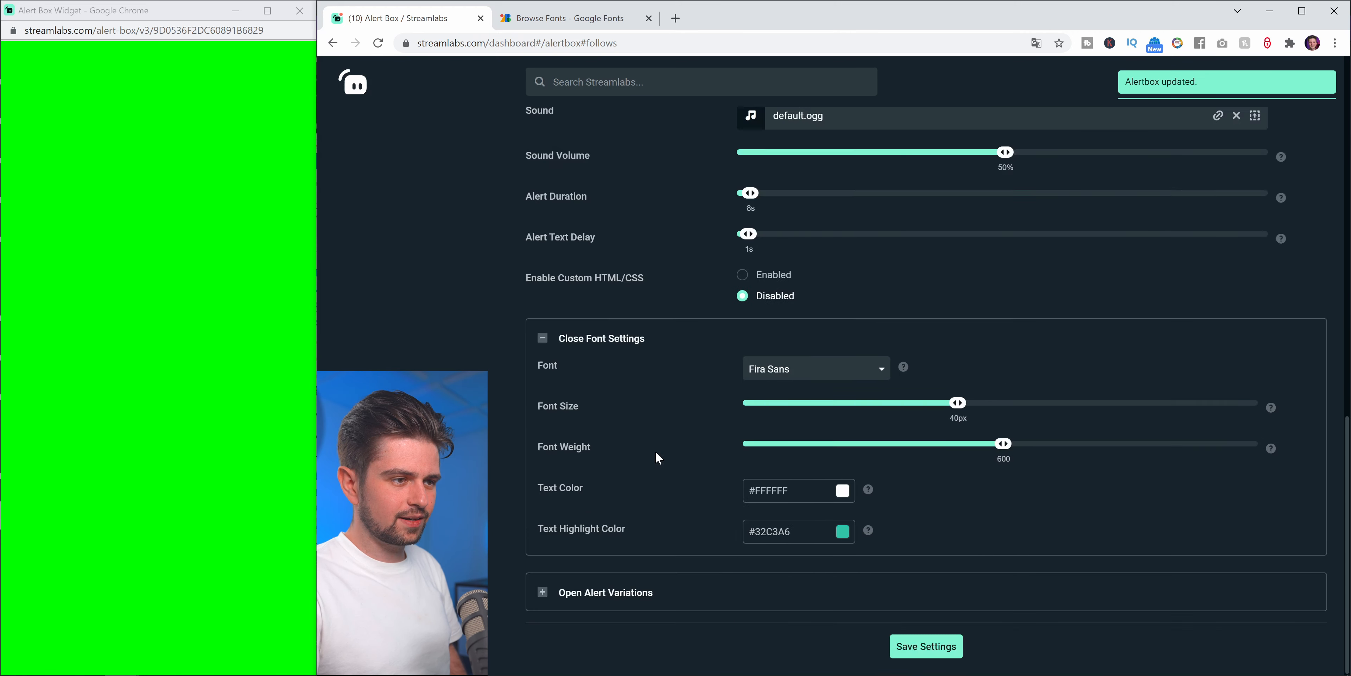
- Send a test follow alert to preview the name and the filler message text
scroll(655, 453, up, 10)
click(559, 194)
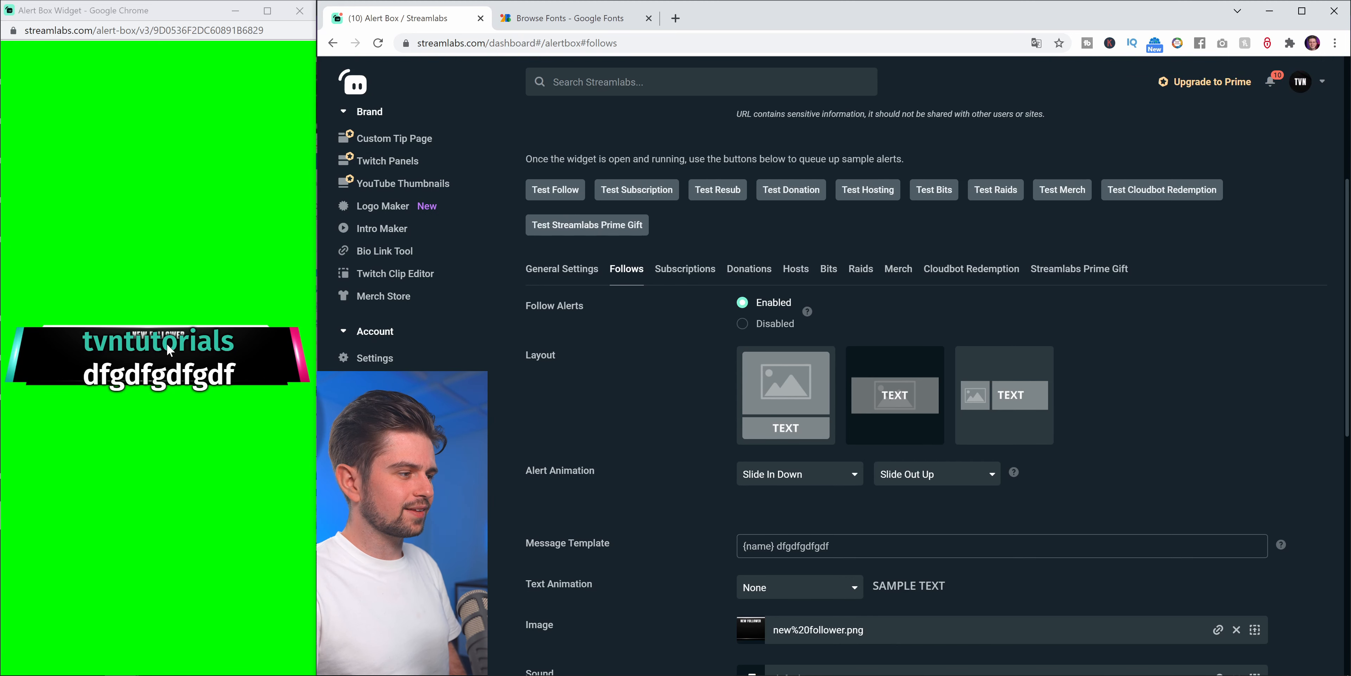
scroll(675, 543, down, 3)
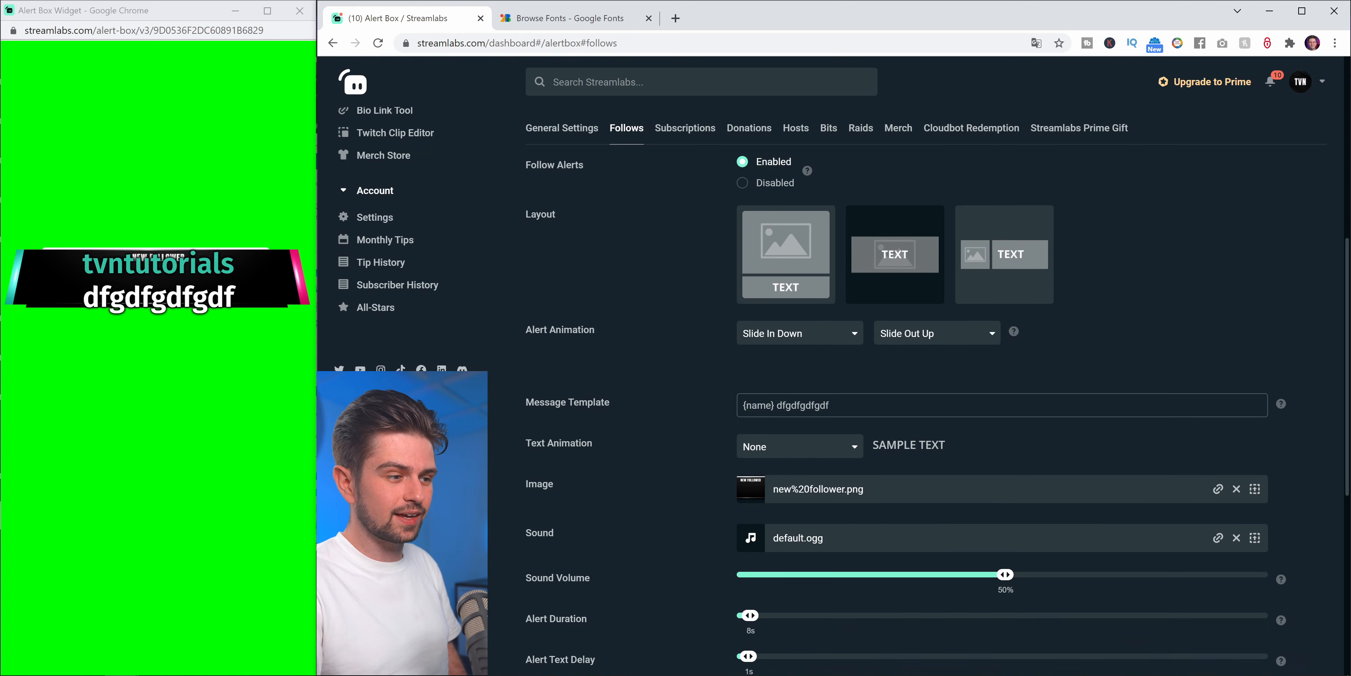
- Compare the {name} placeholder and filler text in the message template with the Text Color and Text Highlight Color settings
drag(834, 405, 775, 420)
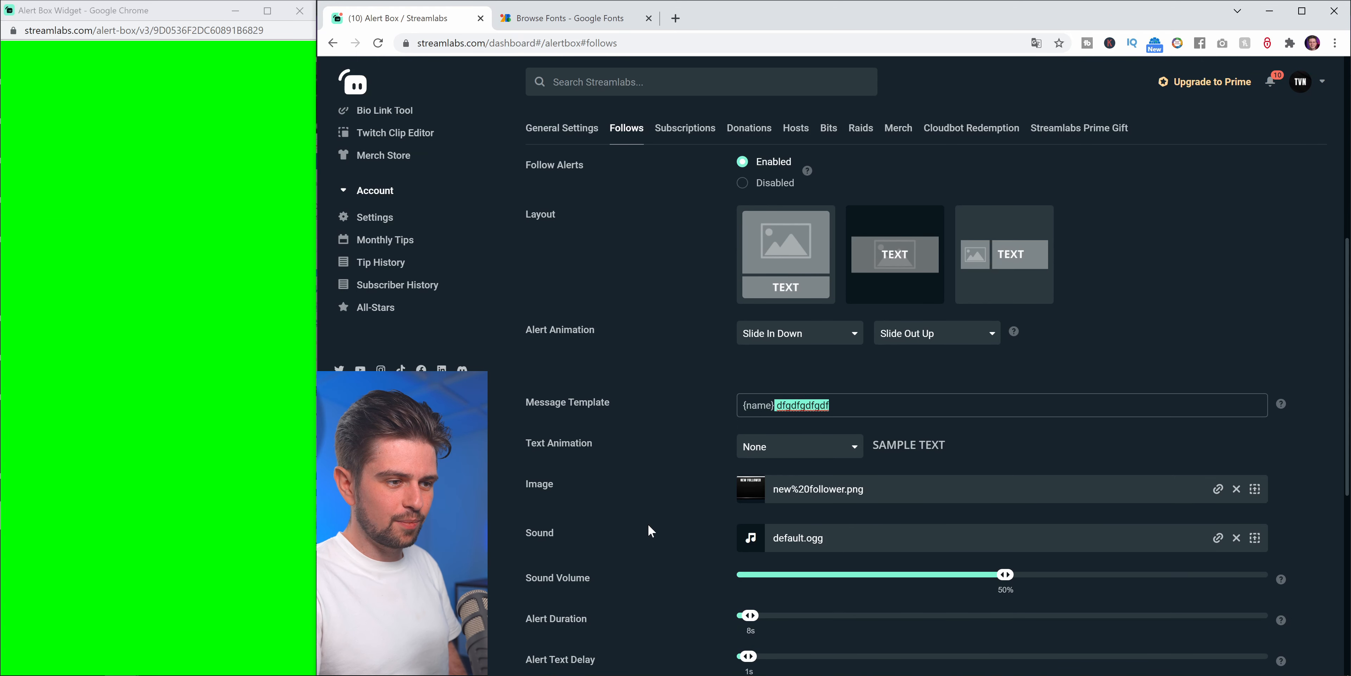
scroll(649, 528, down, 8)
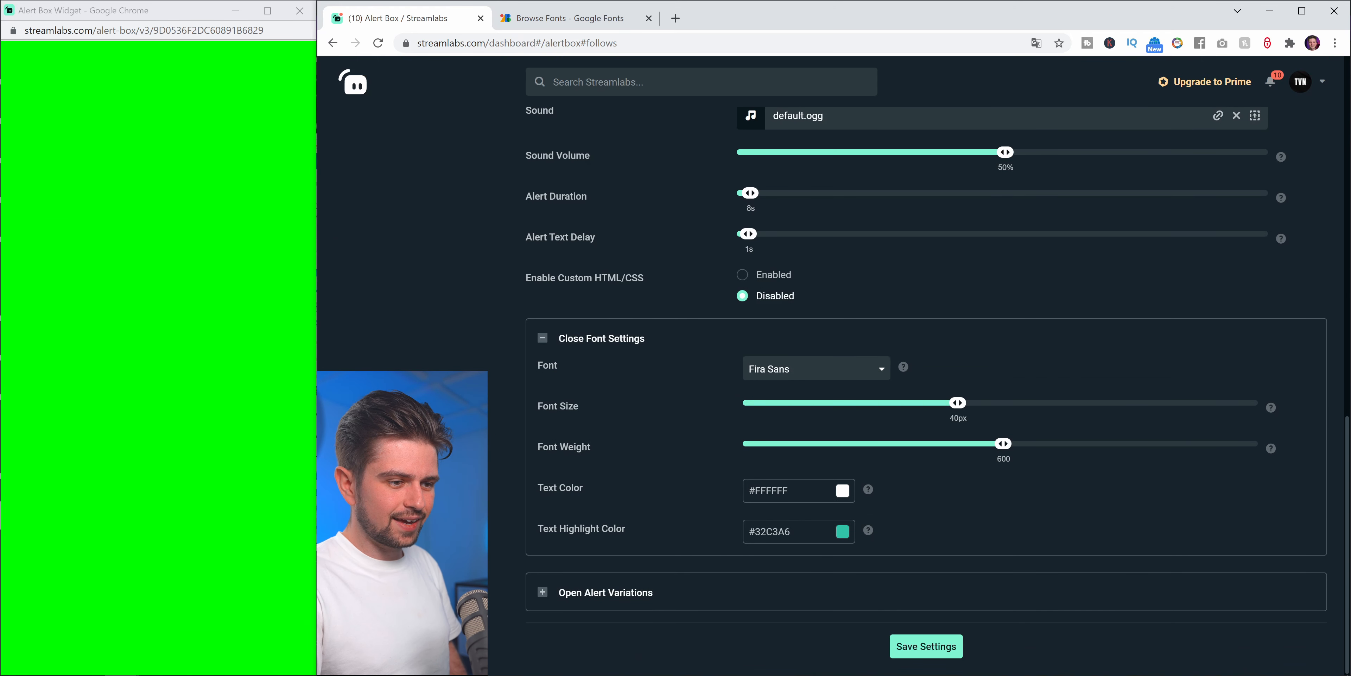
drag(522, 483, 526, 509)
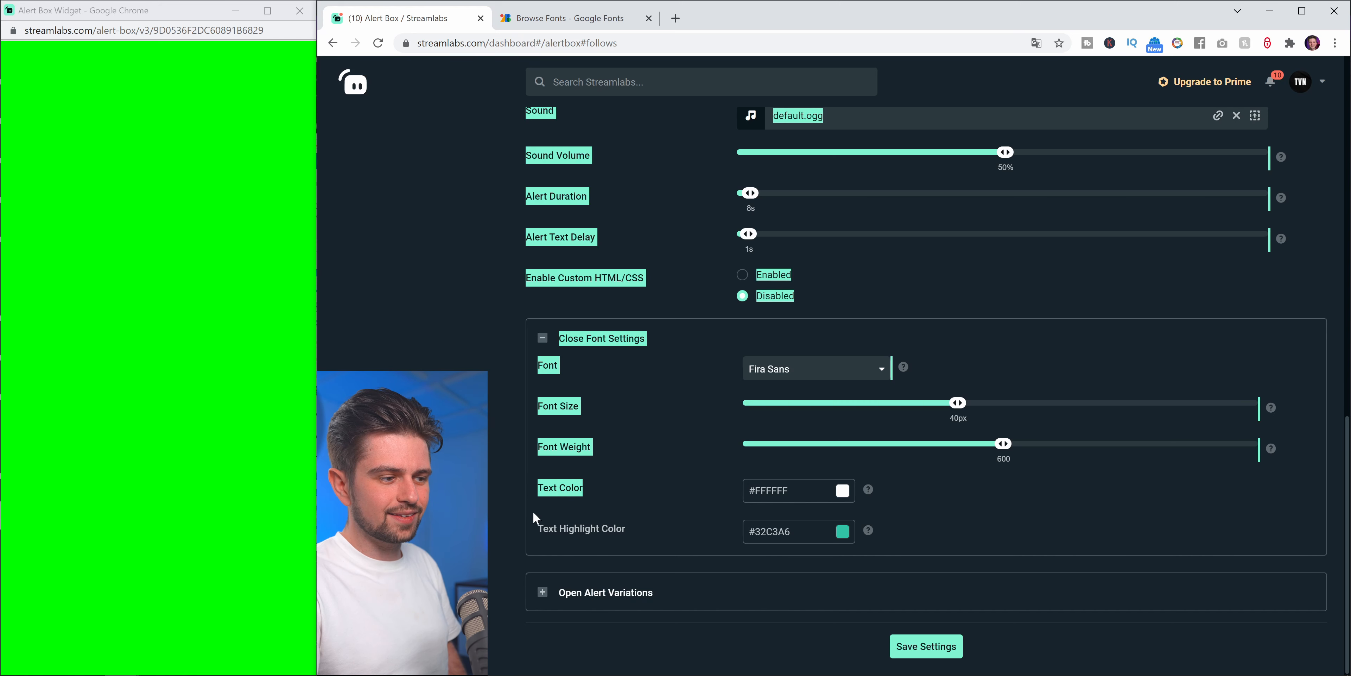
drag(630, 526, 537, 534)
click(636, 530)
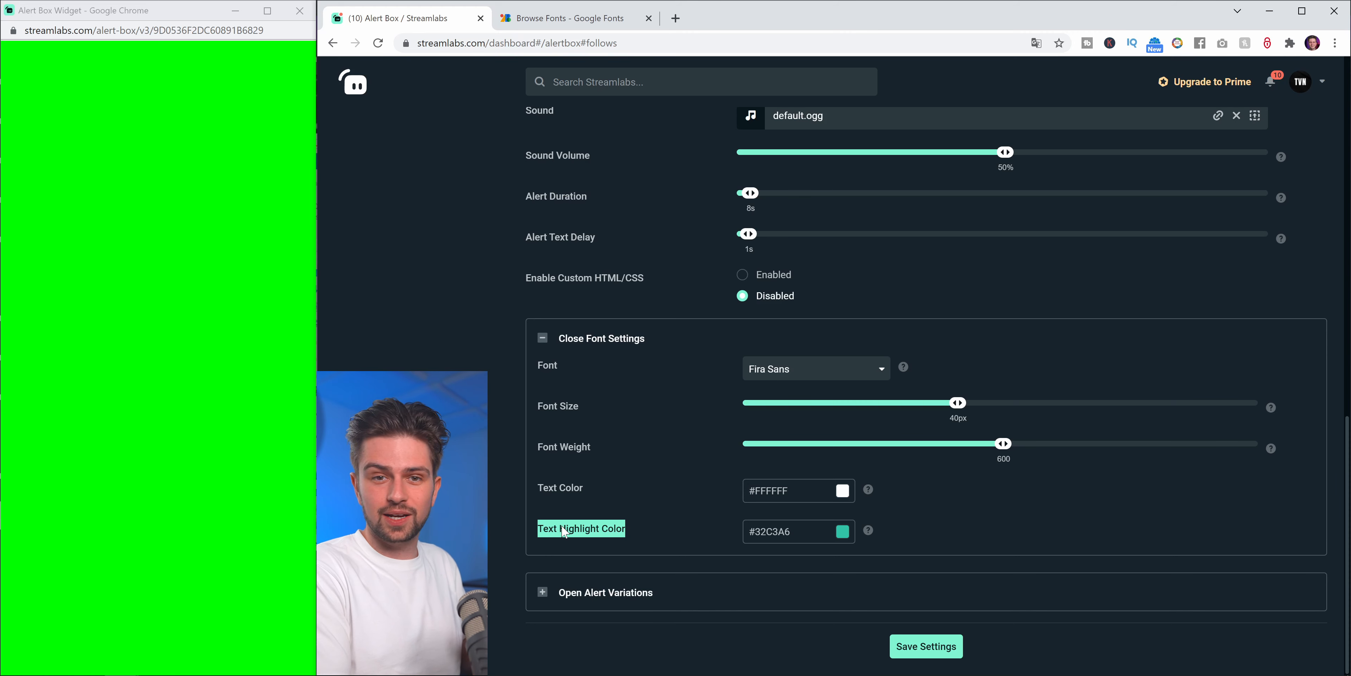
scroll(703, 464, up, 8)
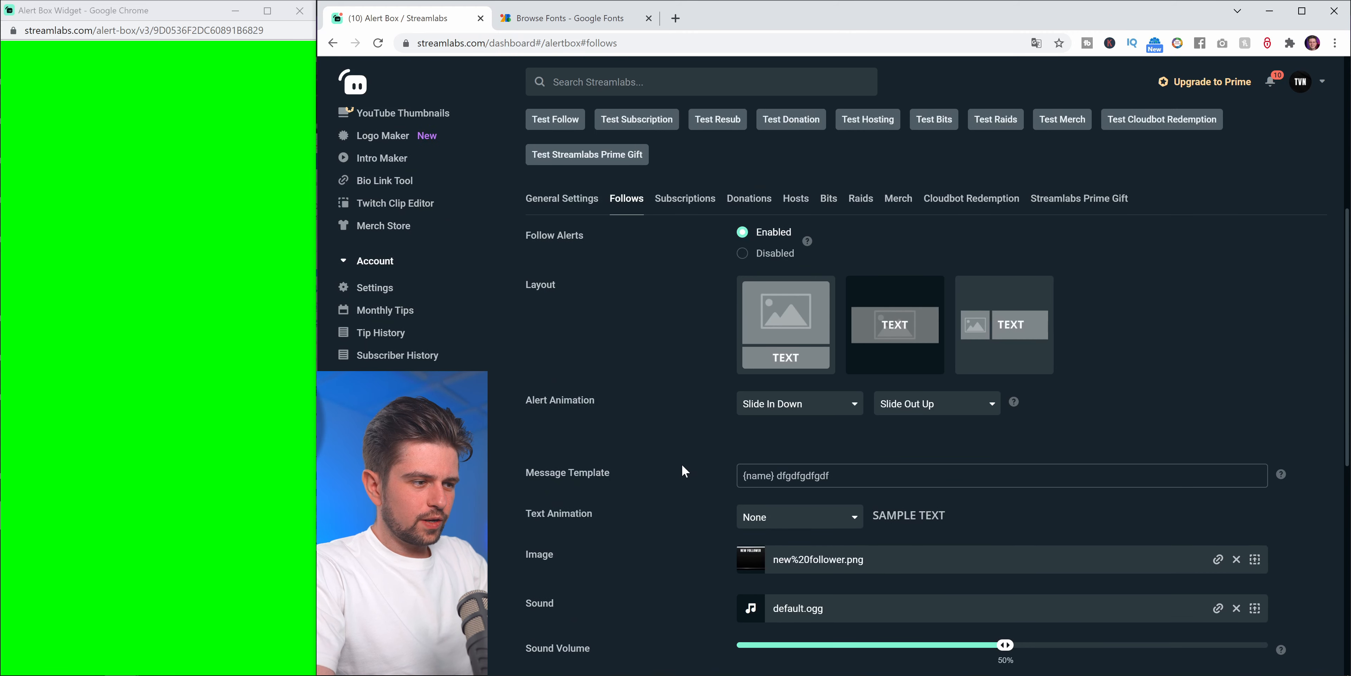
drag(528, 403, 611, 403)
click(607, 403)
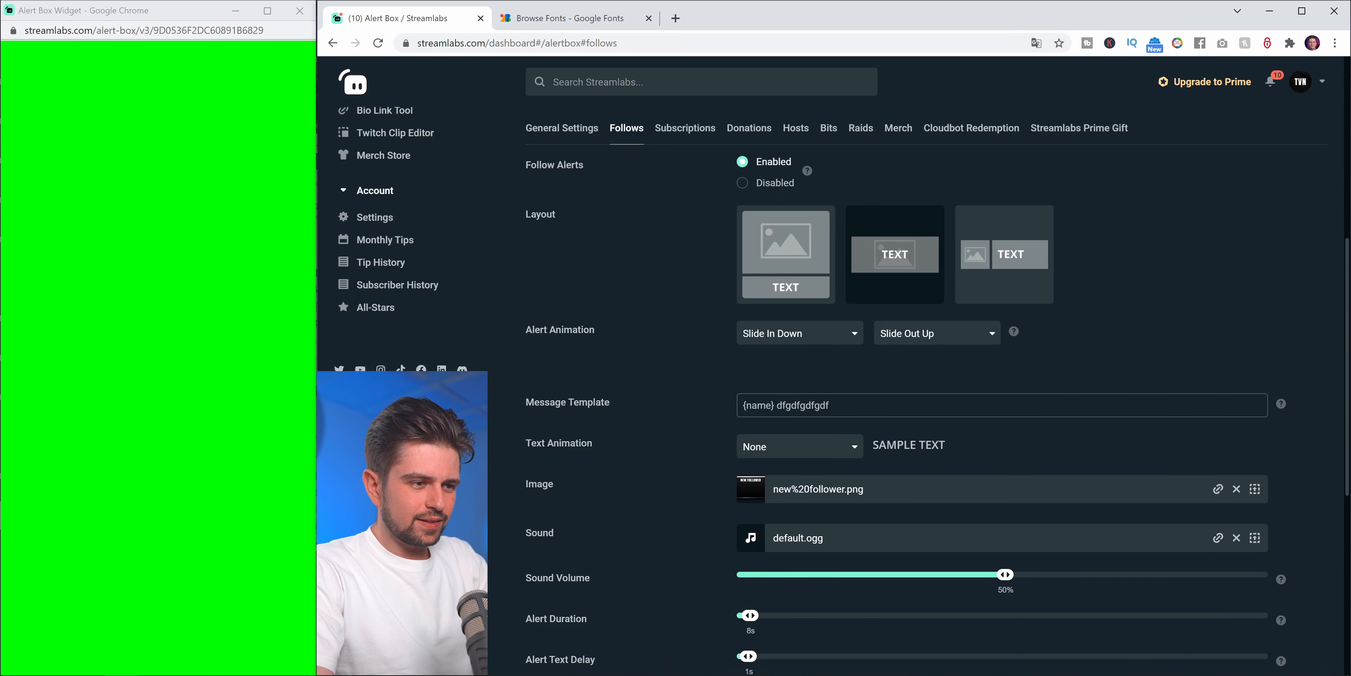
drag(830, 405, 782, 405)
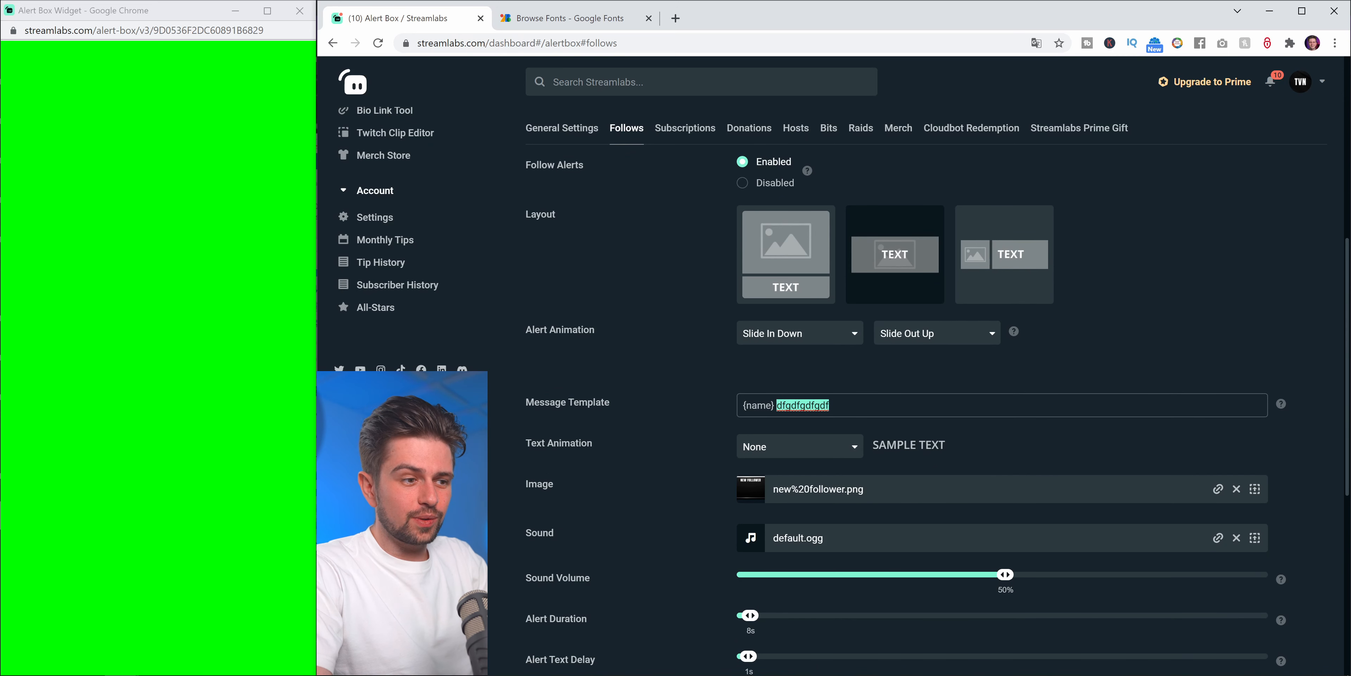
click(791, 405)
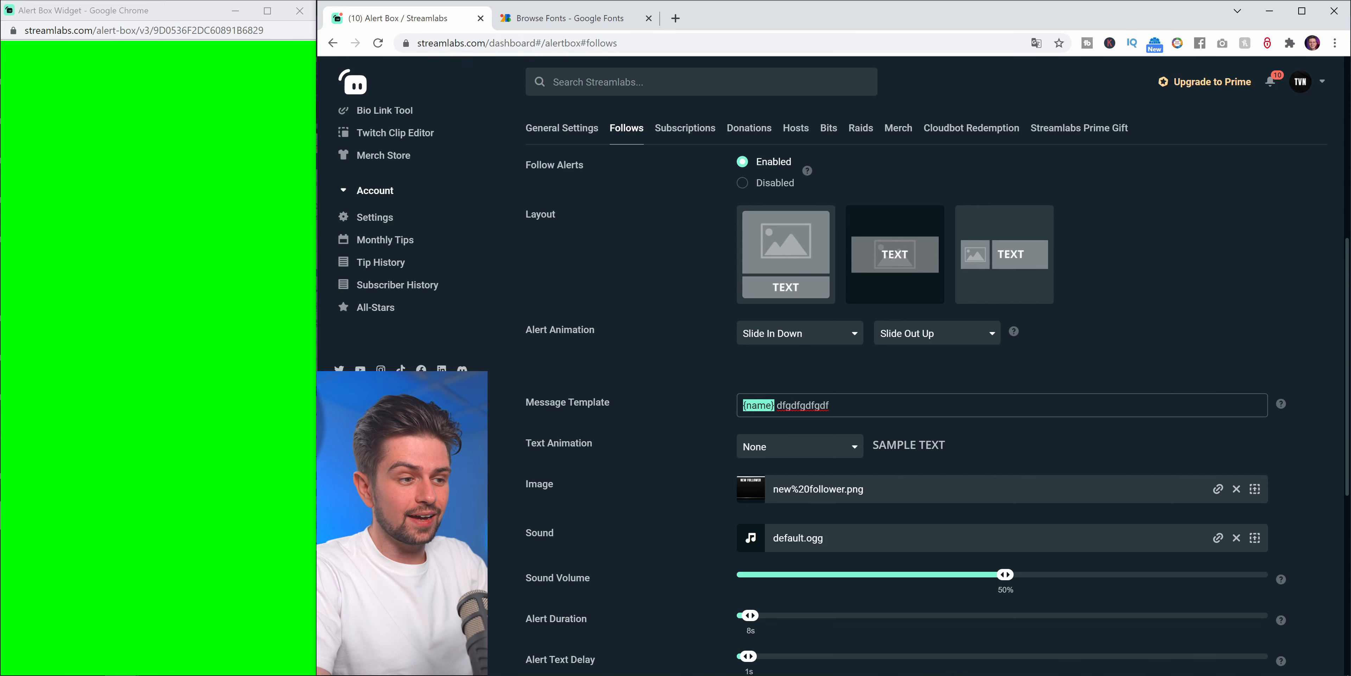
- Remove the filler text from the message template, keeping only the {name} placeholder
drag(830, 405, 783, 428)
key(BackSpace)
- Set the follow alert's text highlight color to white, #FFFFFF, and save the settings
scroll(650, 467, down, 8)
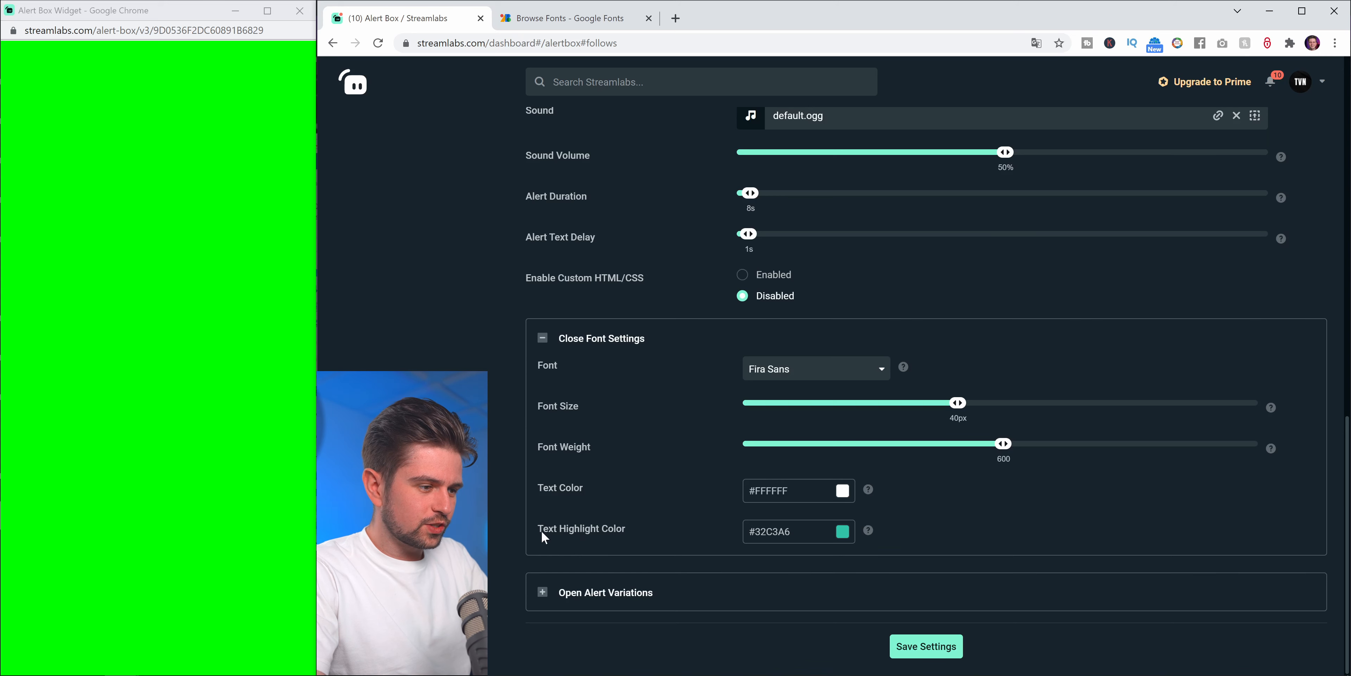
click(843, 533)
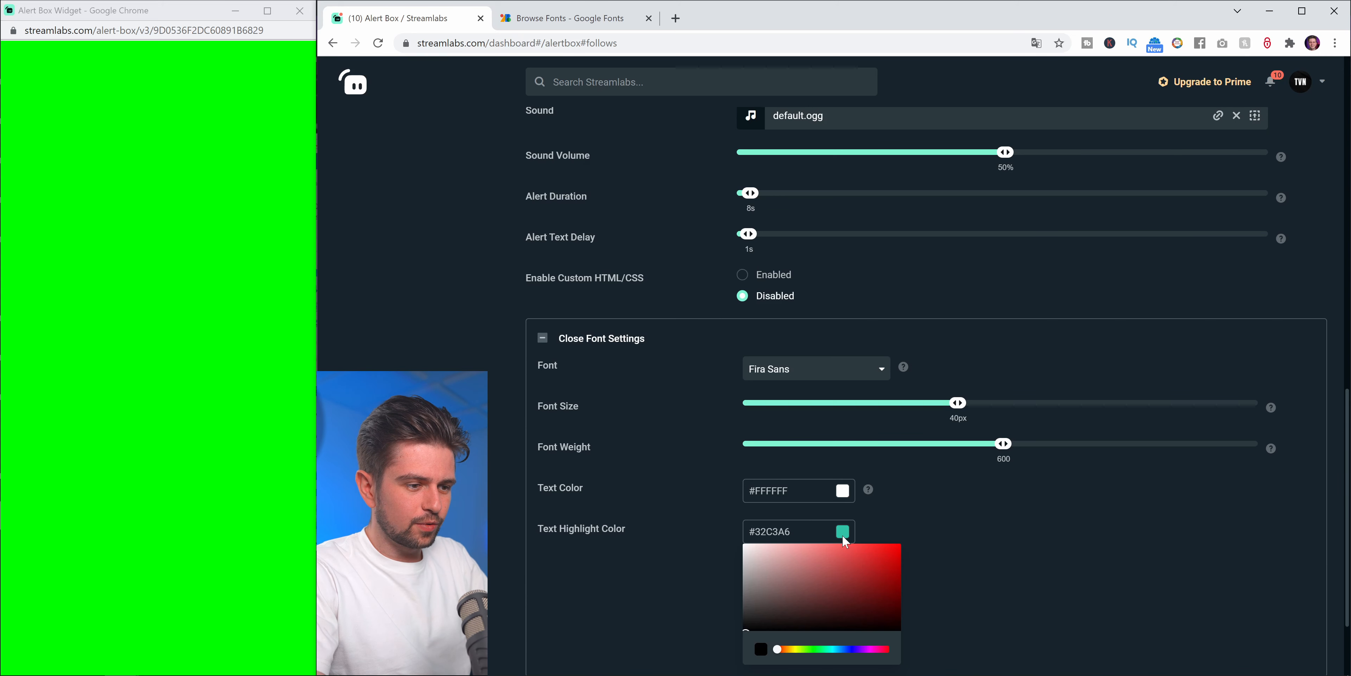
click(777, 574)
drag(776, 574, 736, 538)
click(933, 653)
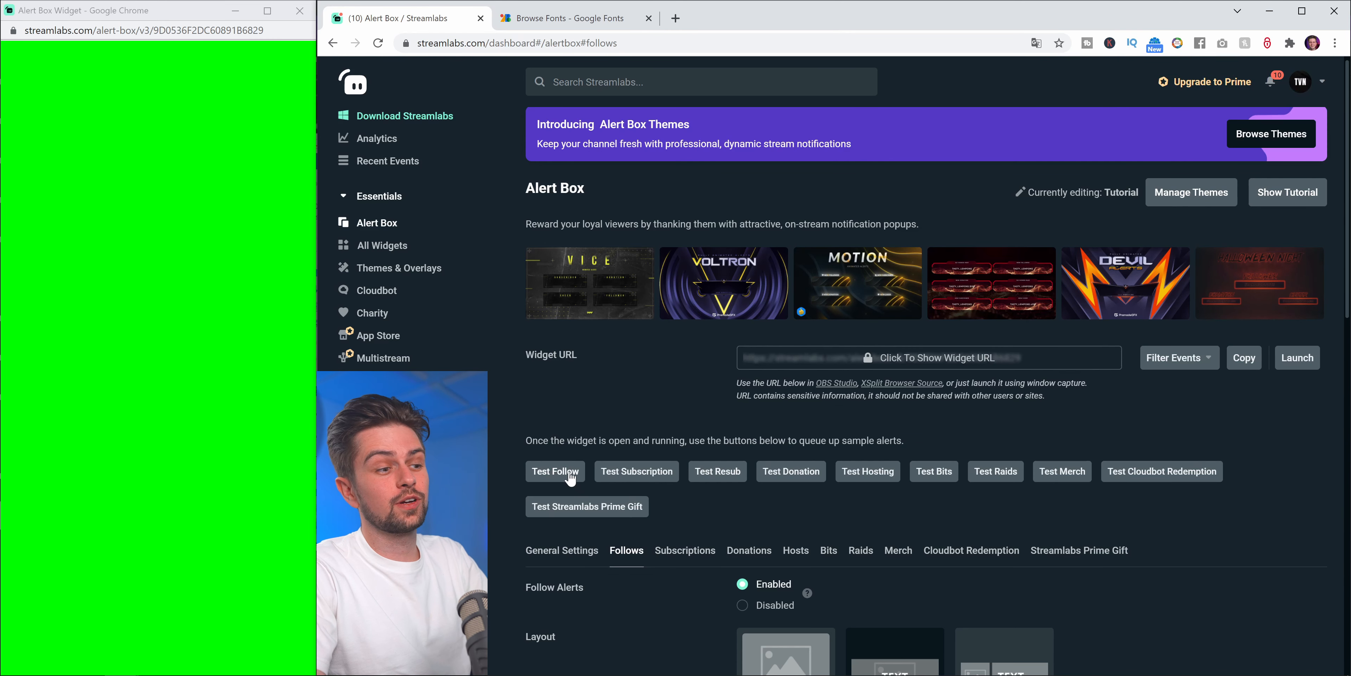
- Send a test follow alert to preview the name in the new highlight color
click(569, 473)
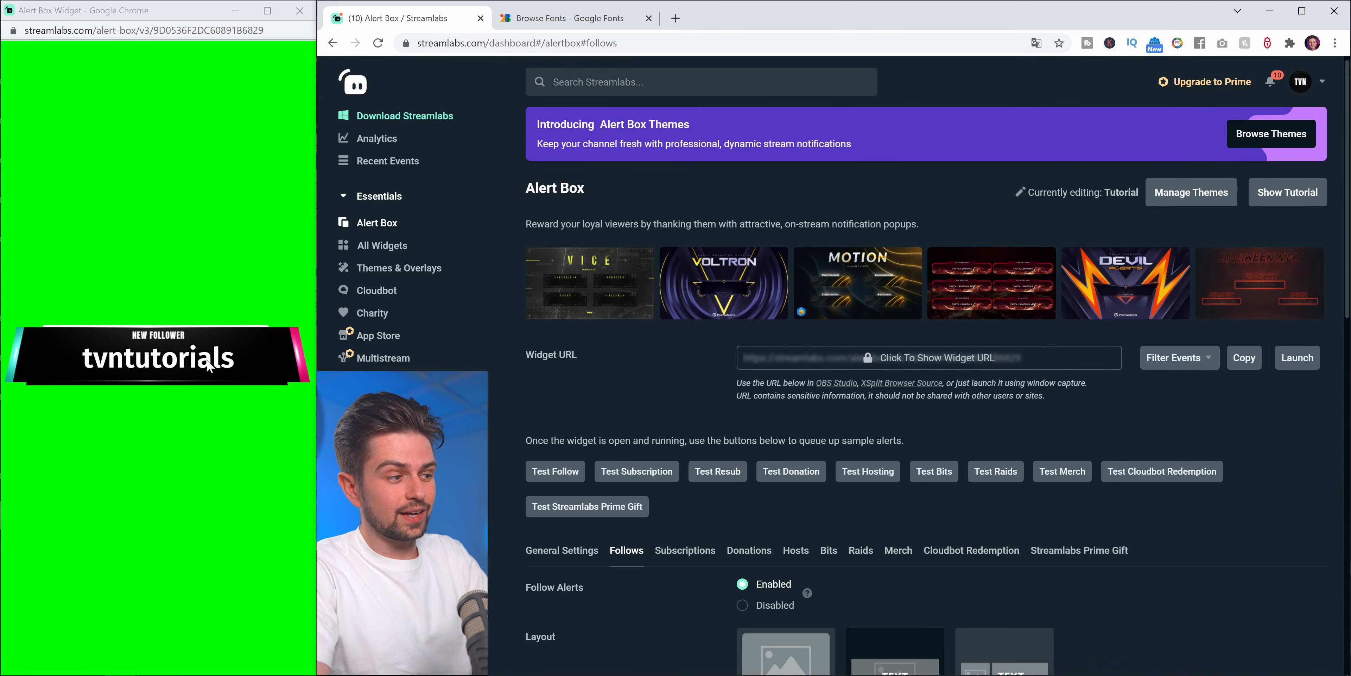
scroll(603, 416, down, 10)
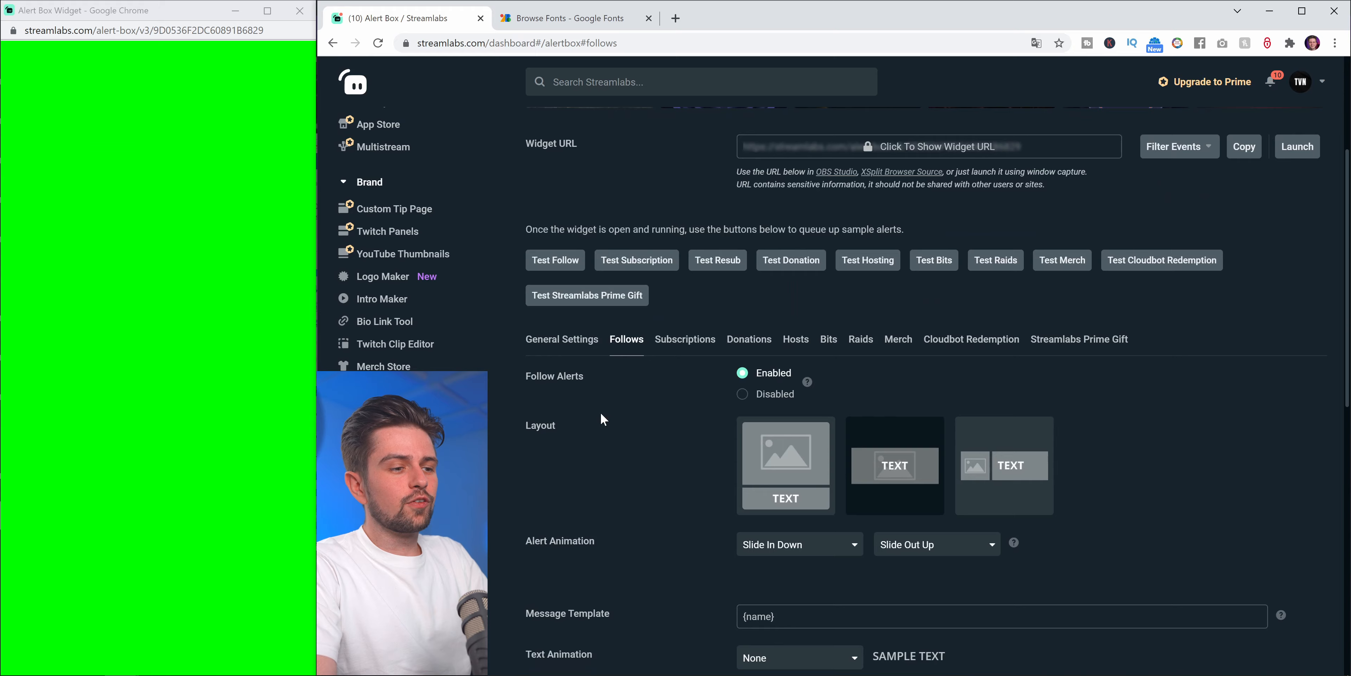
scroll(602, 419, up, 4)
scroll(601, 418, up, 5)
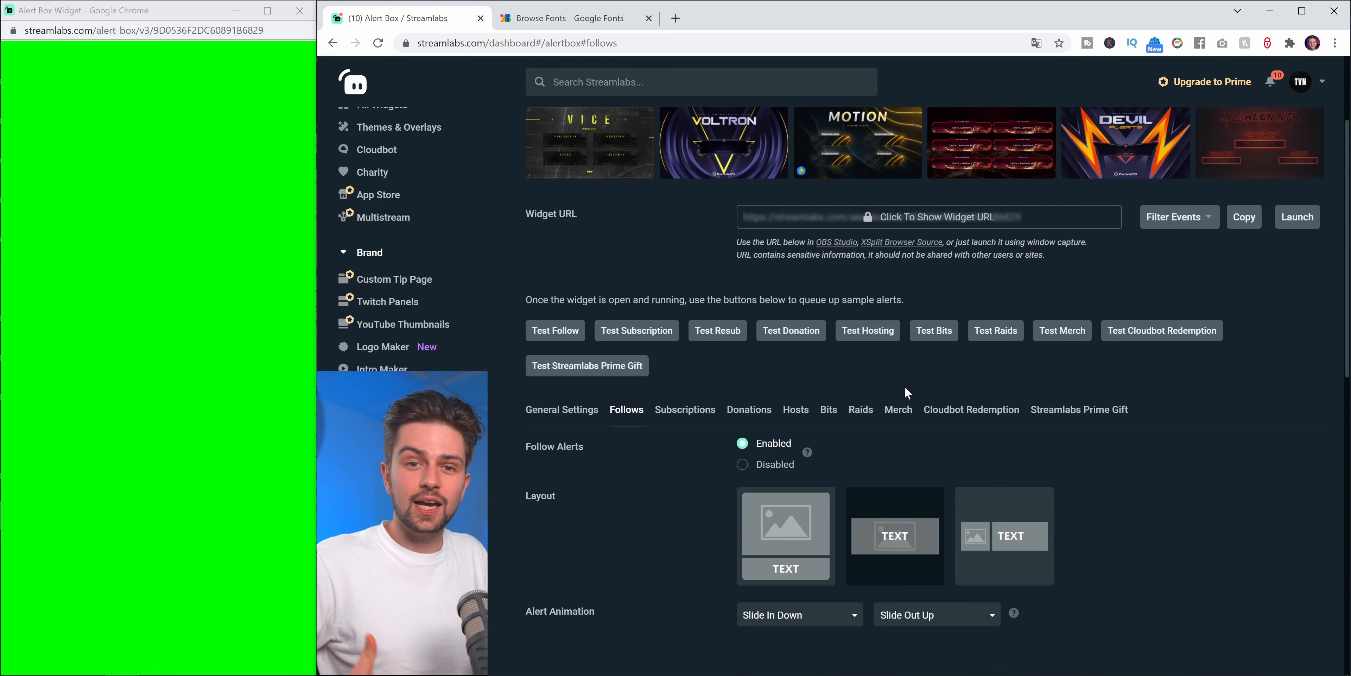
scroll(907, 393, down, 3)
scroll(830, 454, up, 3)
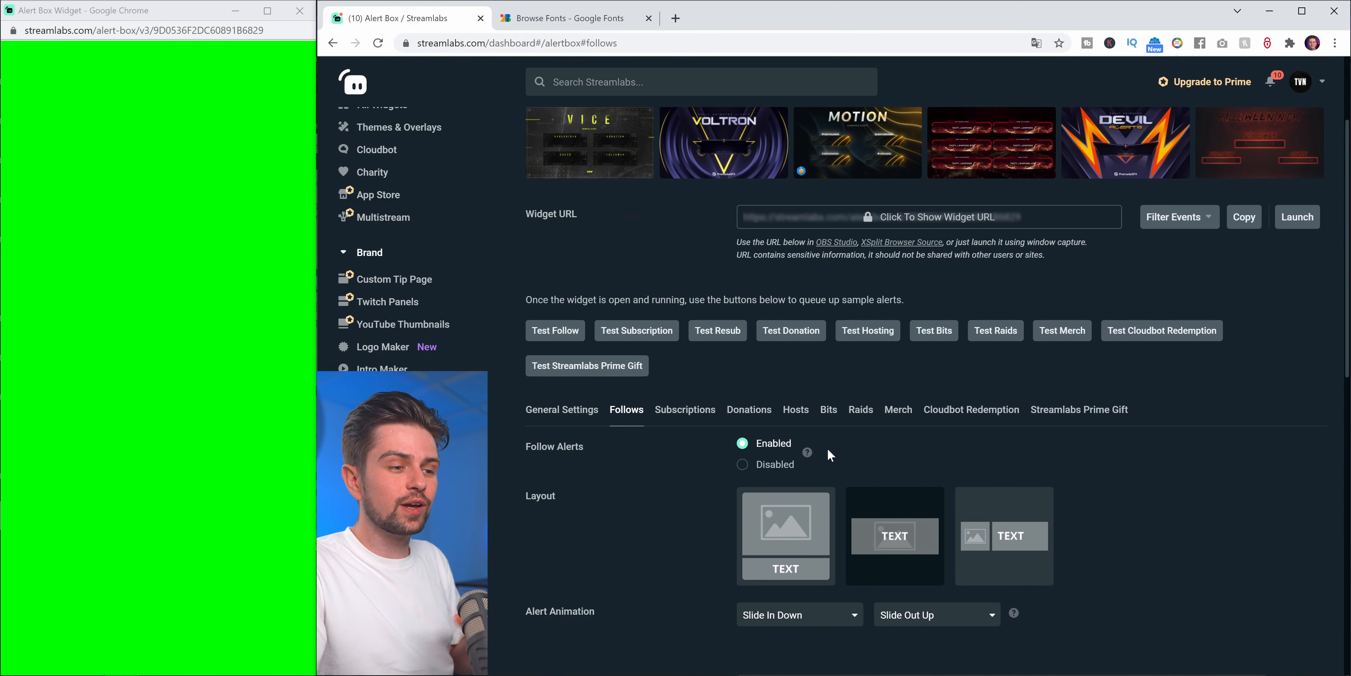
scroll(829, 455, down, 3)
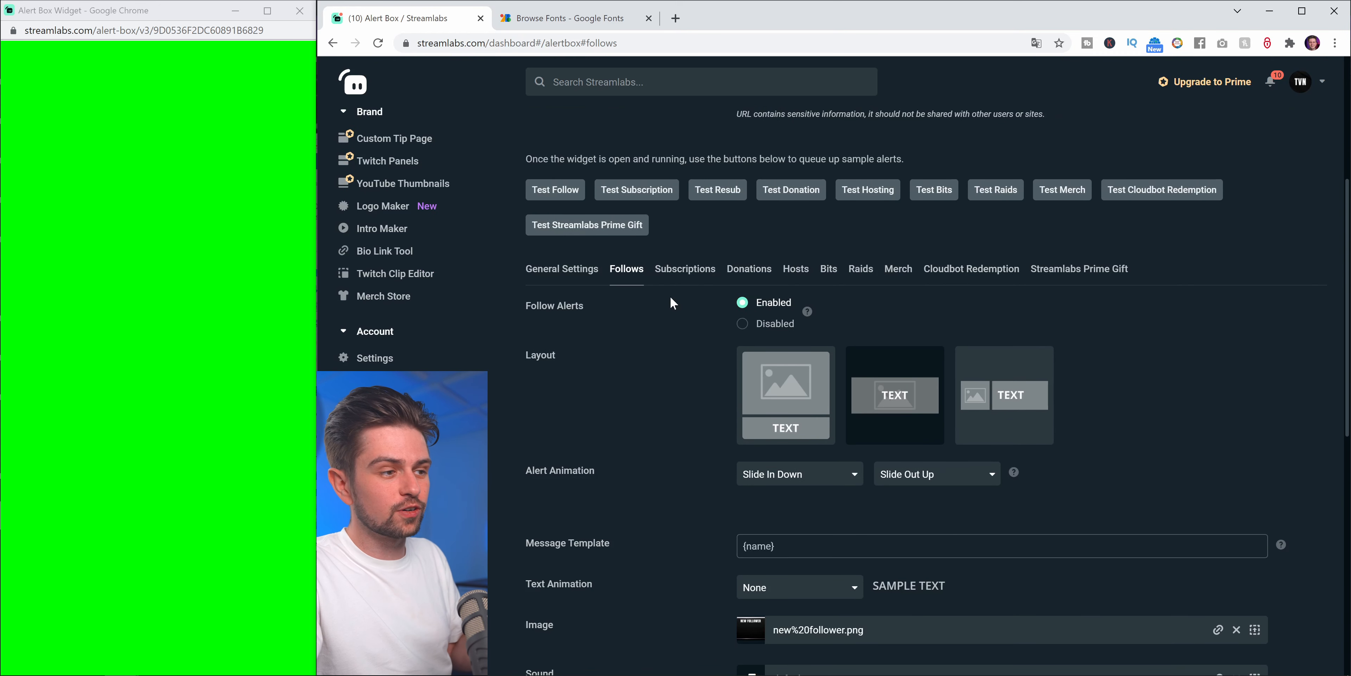
- Collapse the follow alert's font settings section
scroll(682, 352, down, 12)
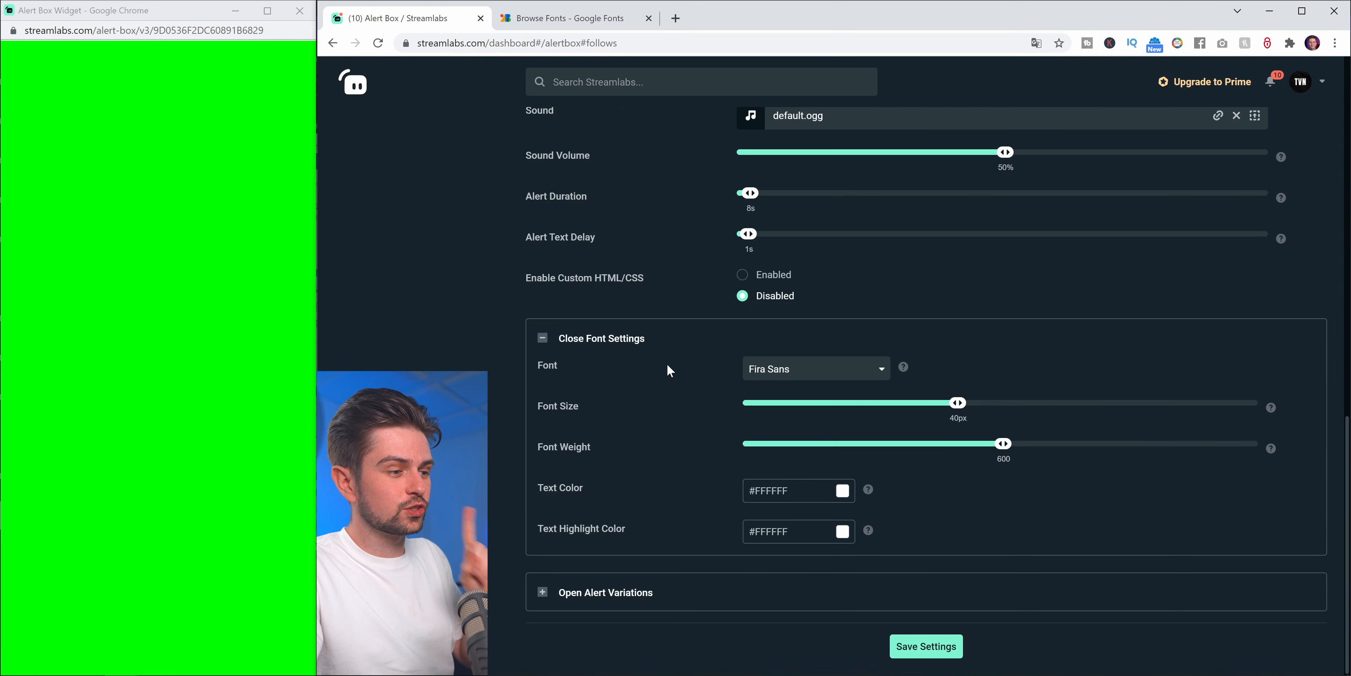
click(543, 338)
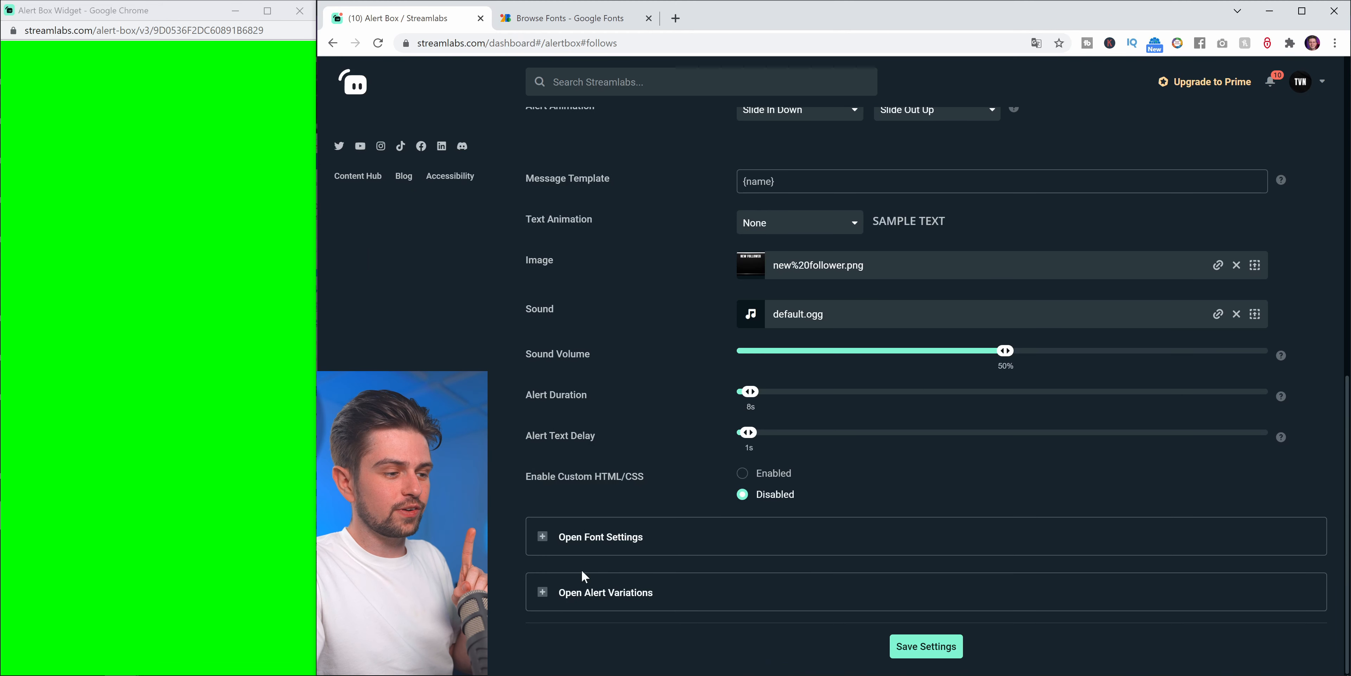
- Expand the alert variations section of the follow alert settings
click(605, 591)
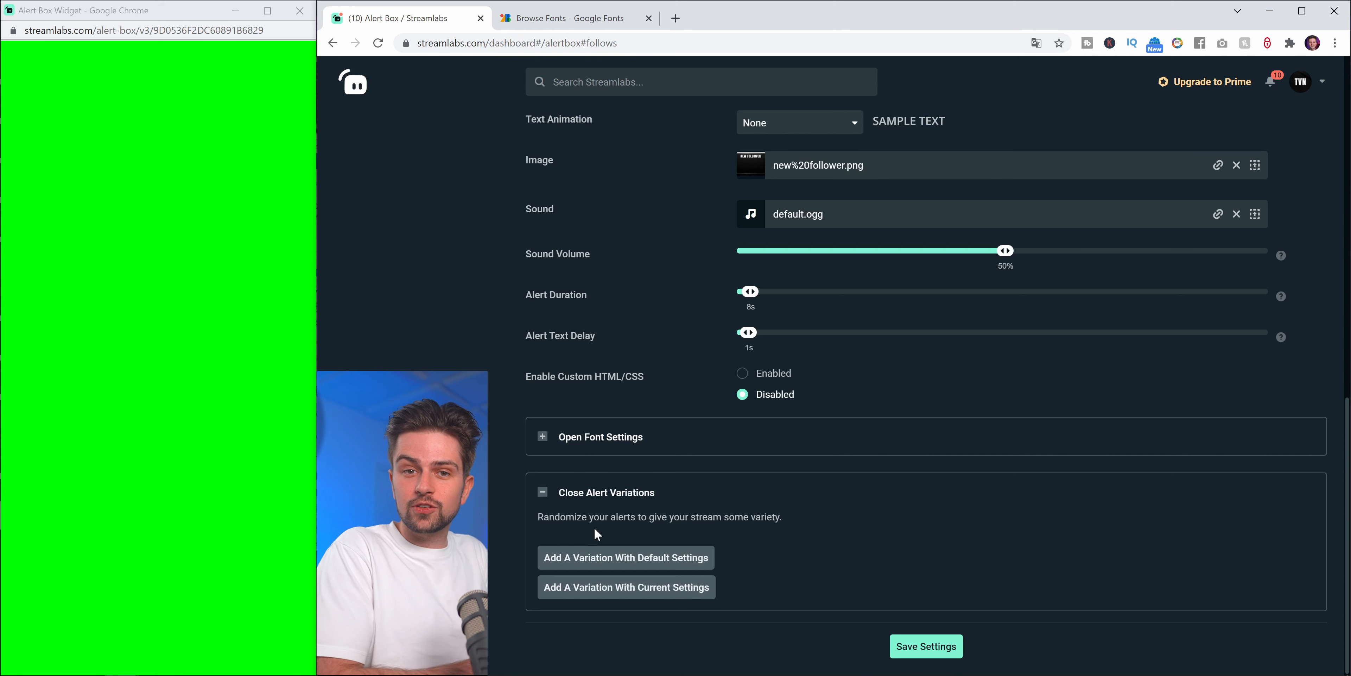
click(596, 500)
click(611, 592)
scroll(604, 583, down, 2)
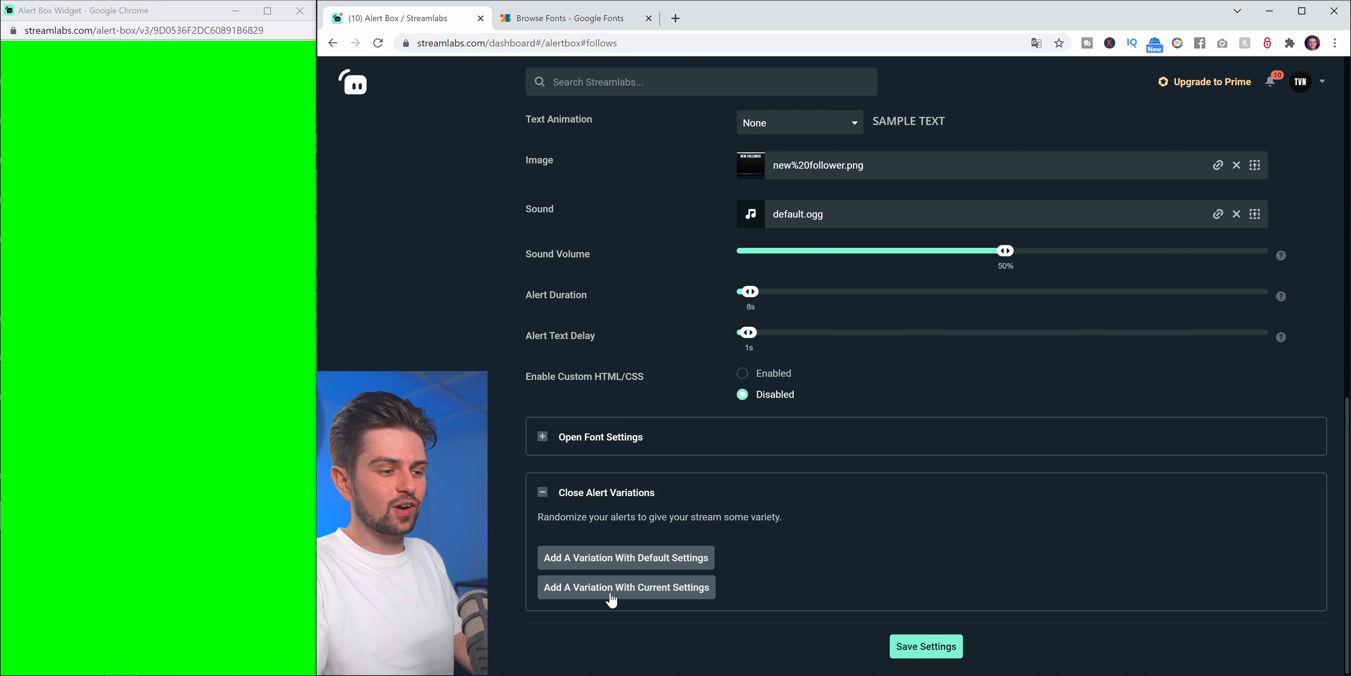
- Review the follow alert's layout, animation, message template, image, sound and duration settings
scroll(714, 506, up, 10)
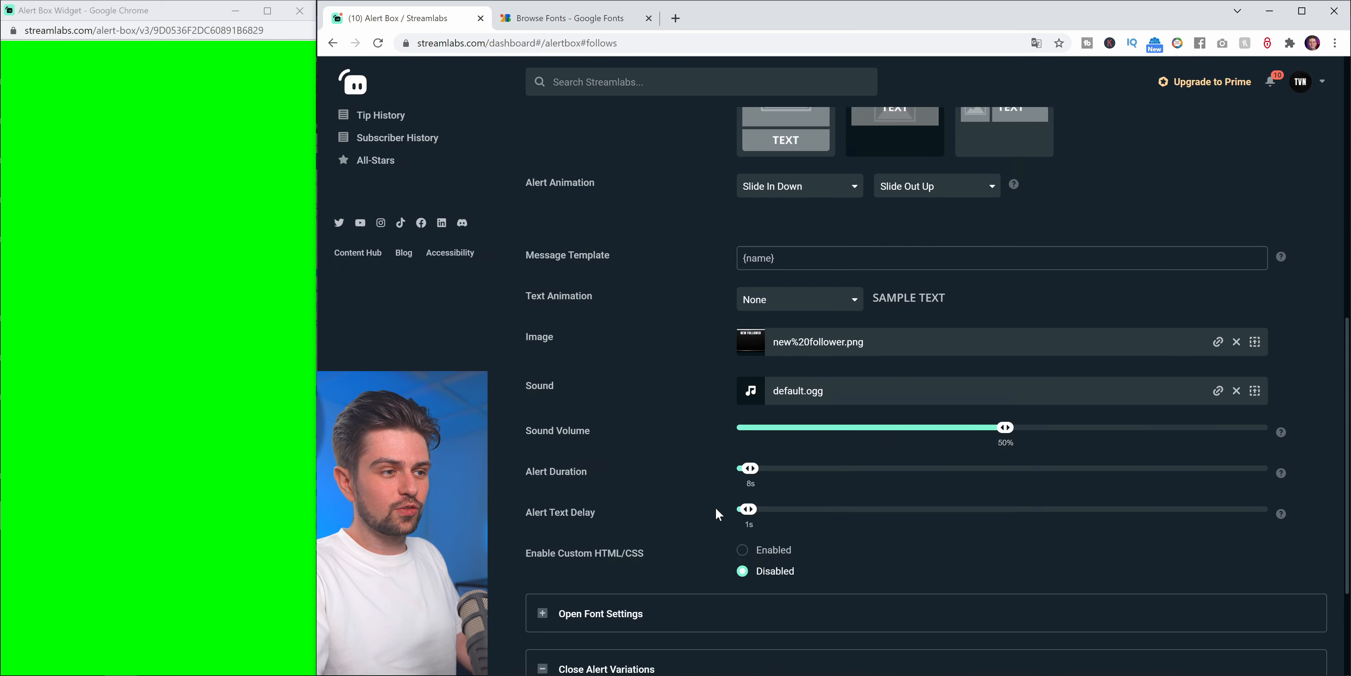
scroll(706, 503, down, 8)
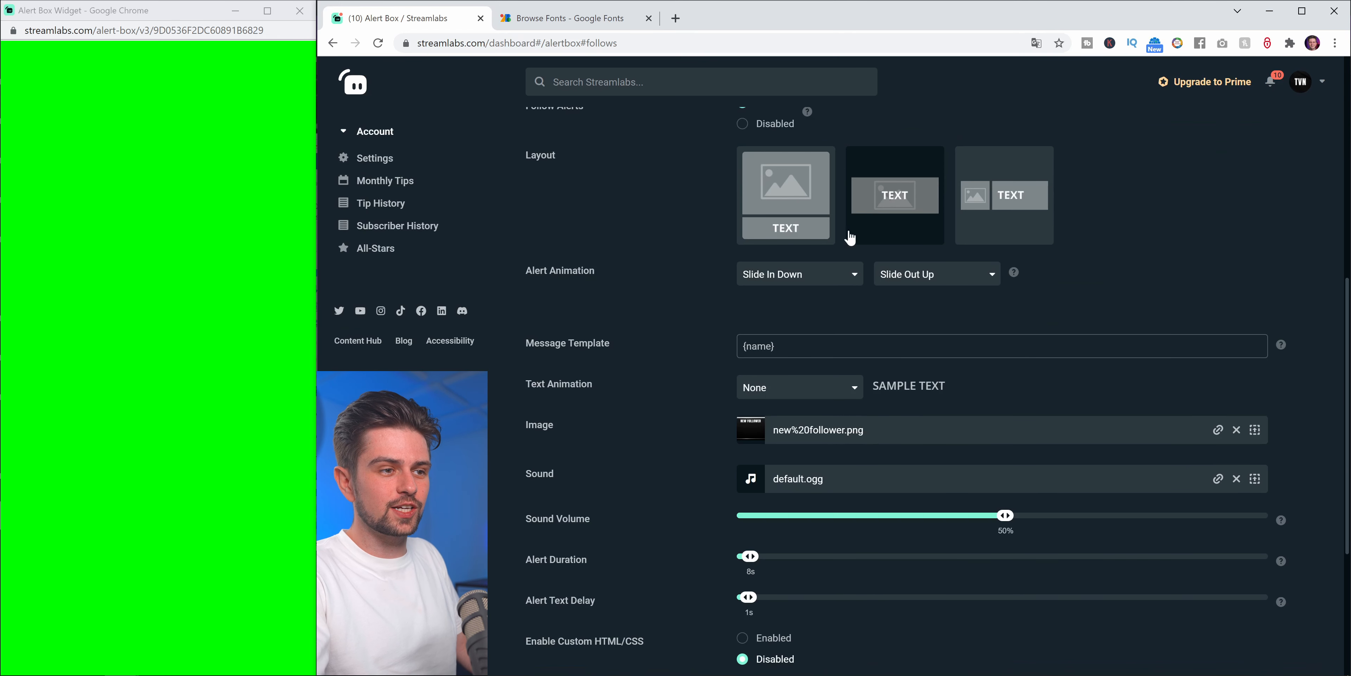
drag(788, 347, 706, 354)
click(651, 403)
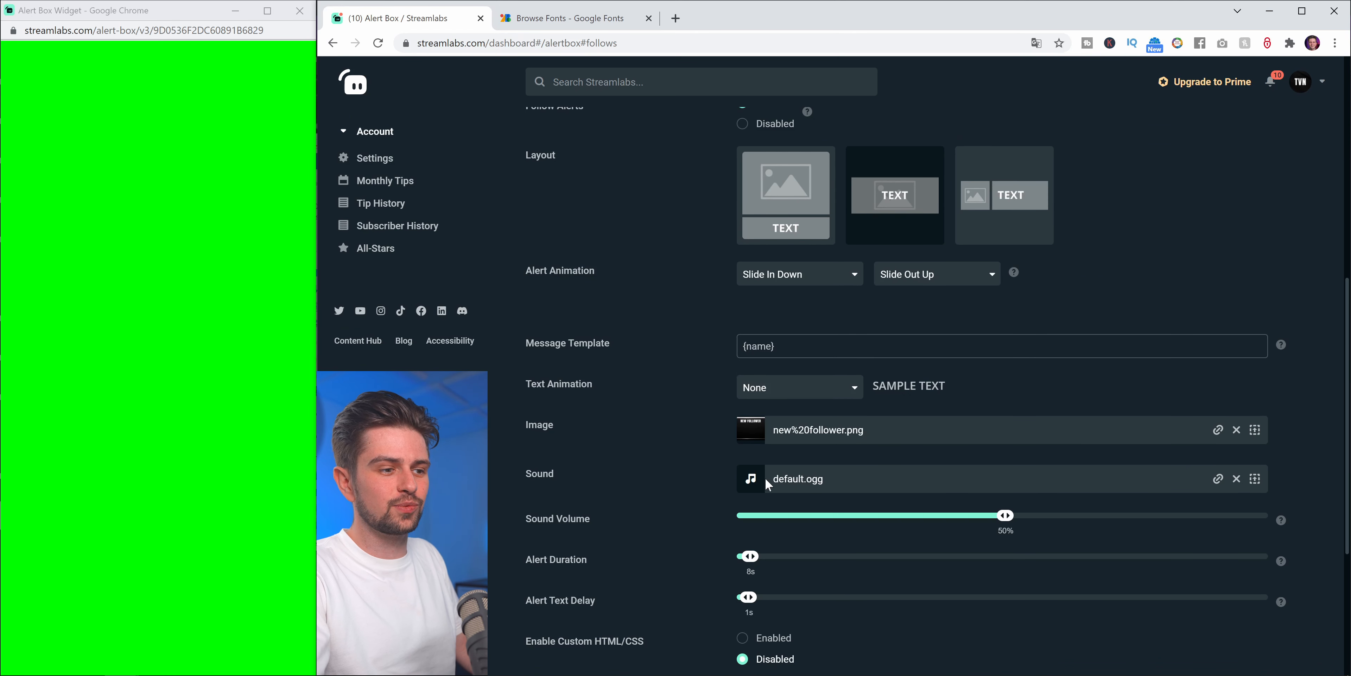
scroll(630, 367, down, 1)
scroll(617, 341, up, 4)
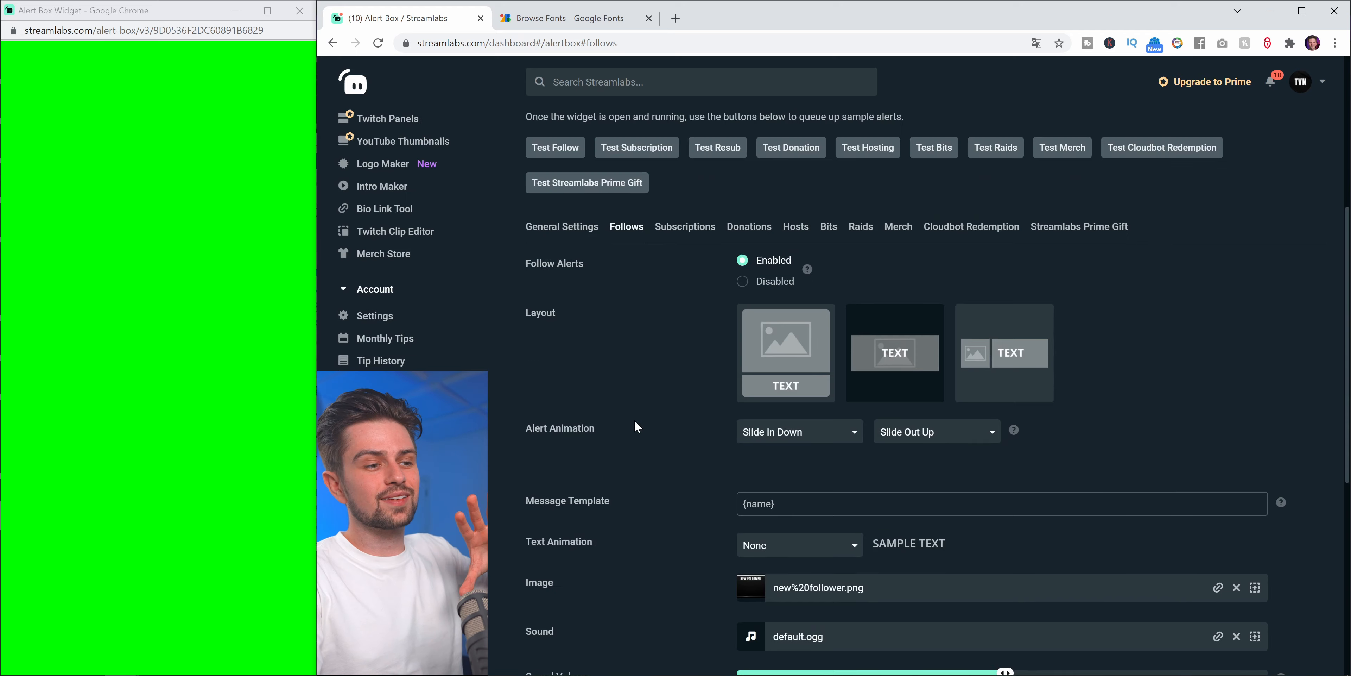
scroll(630, 417, down, 5)
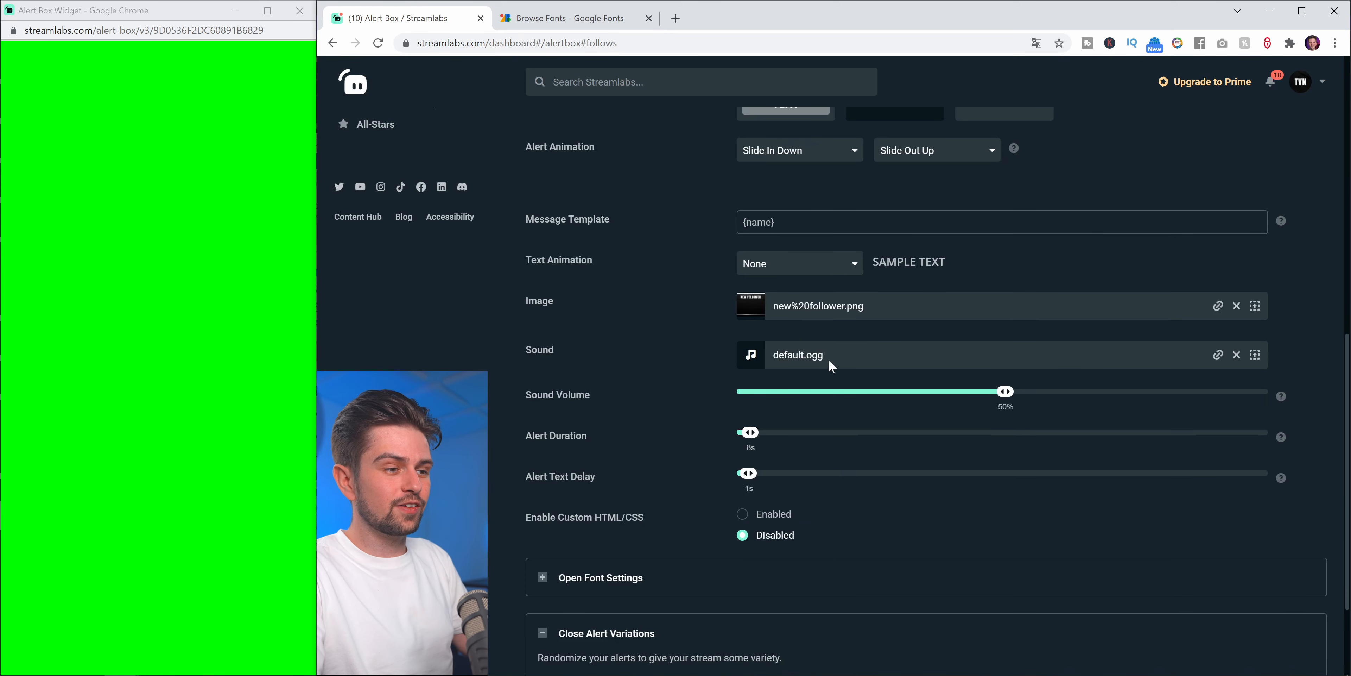
scroll(800, 358, up, 3)
scroll(803, 341, down, 5)
scroll(820, 289, up, 3)
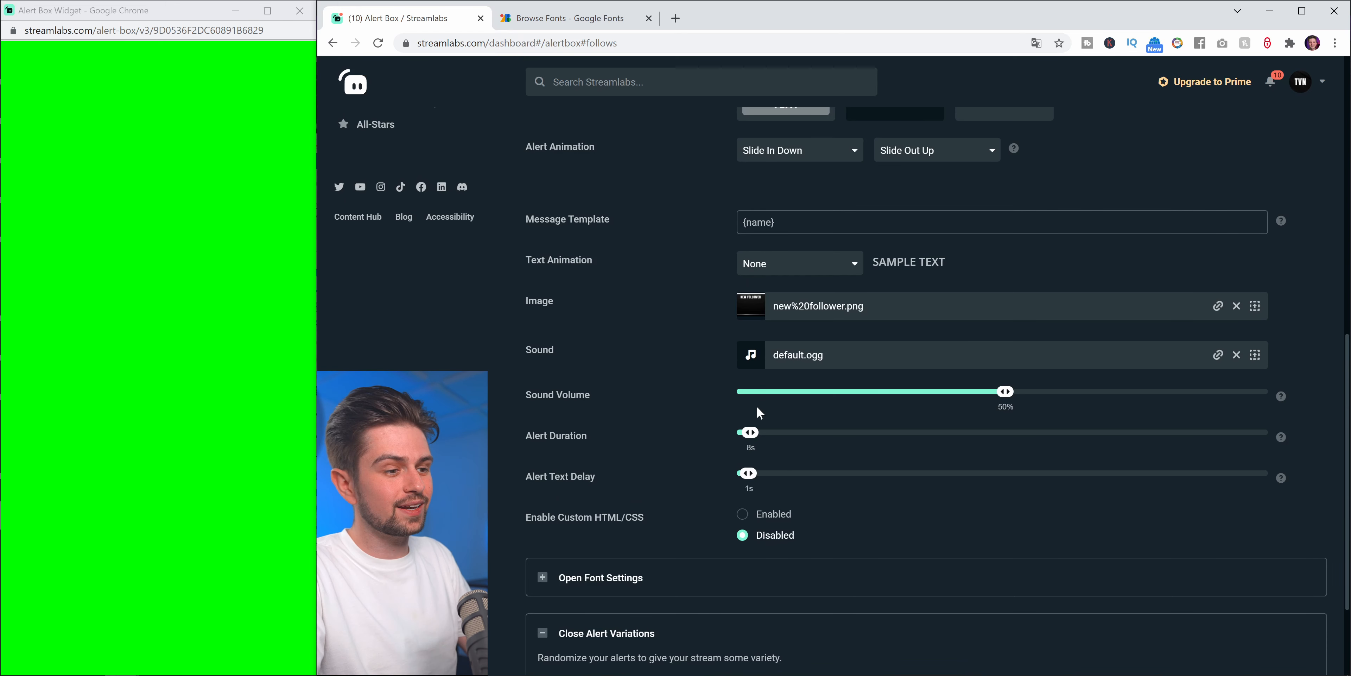
scroll(681, 448, down, 3)
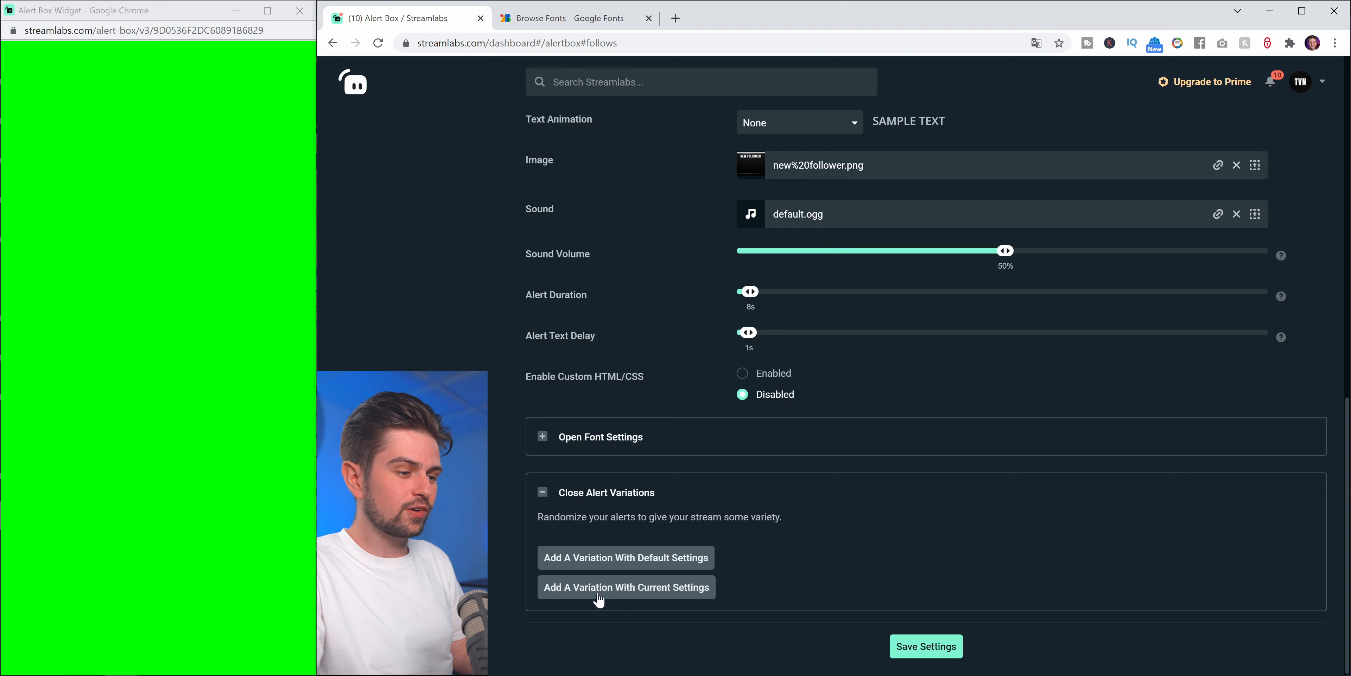
- Add a follow alert variation based on the current settings and look through its options
click(633, 589)
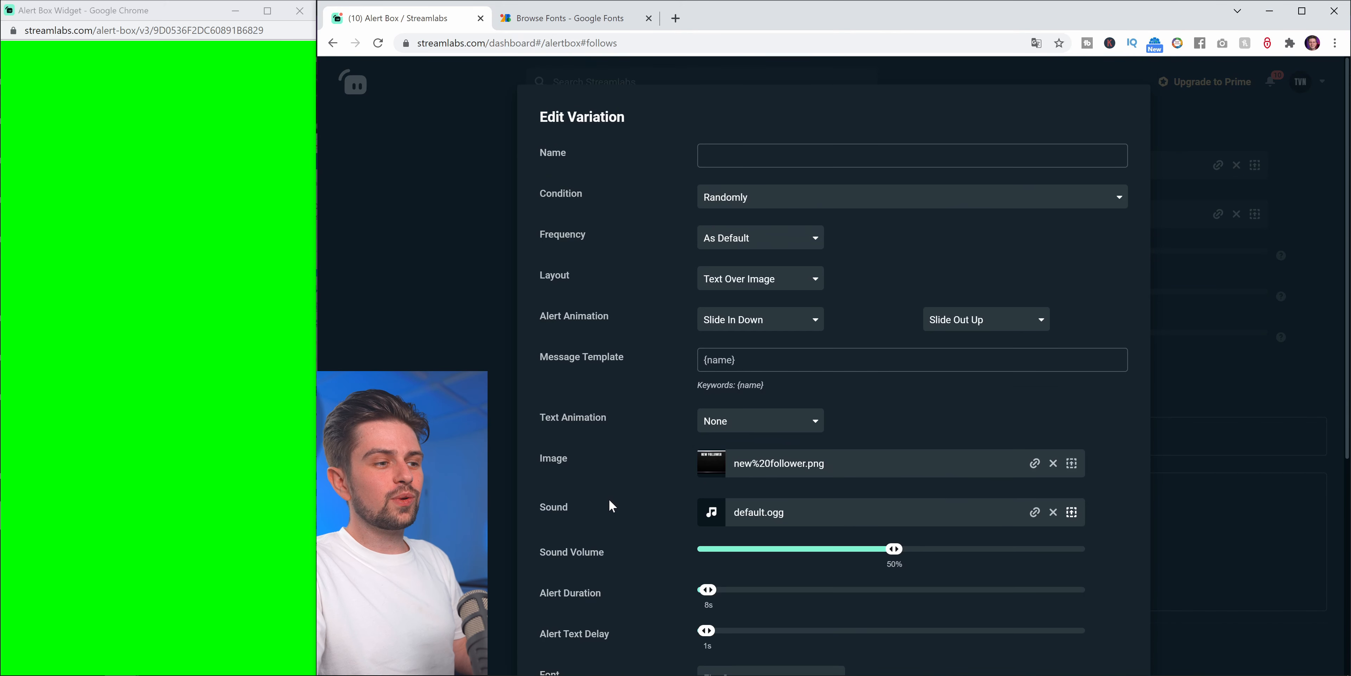
scroll(609, 502, down, 5)
scroll(609, 499, up, 5)
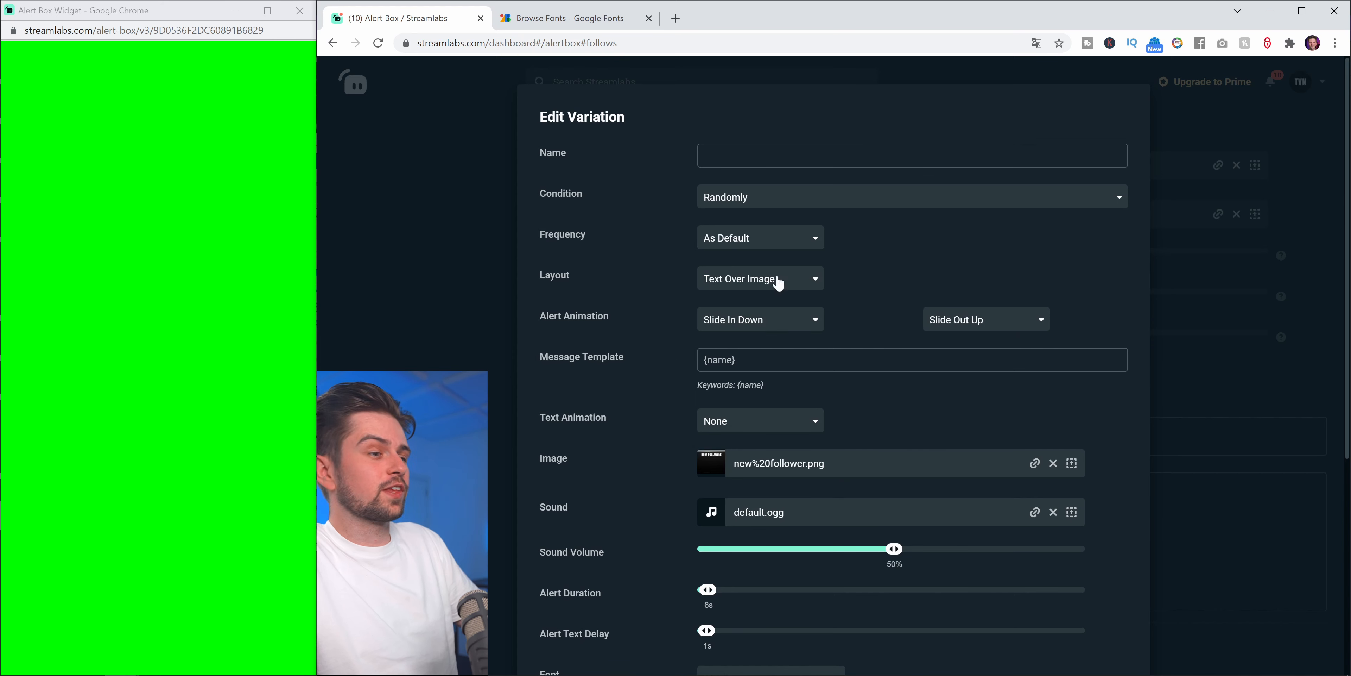
- Set the variation's alert animation to Slide In Right for entry and Slide Out Right for exit
click(758, 330)
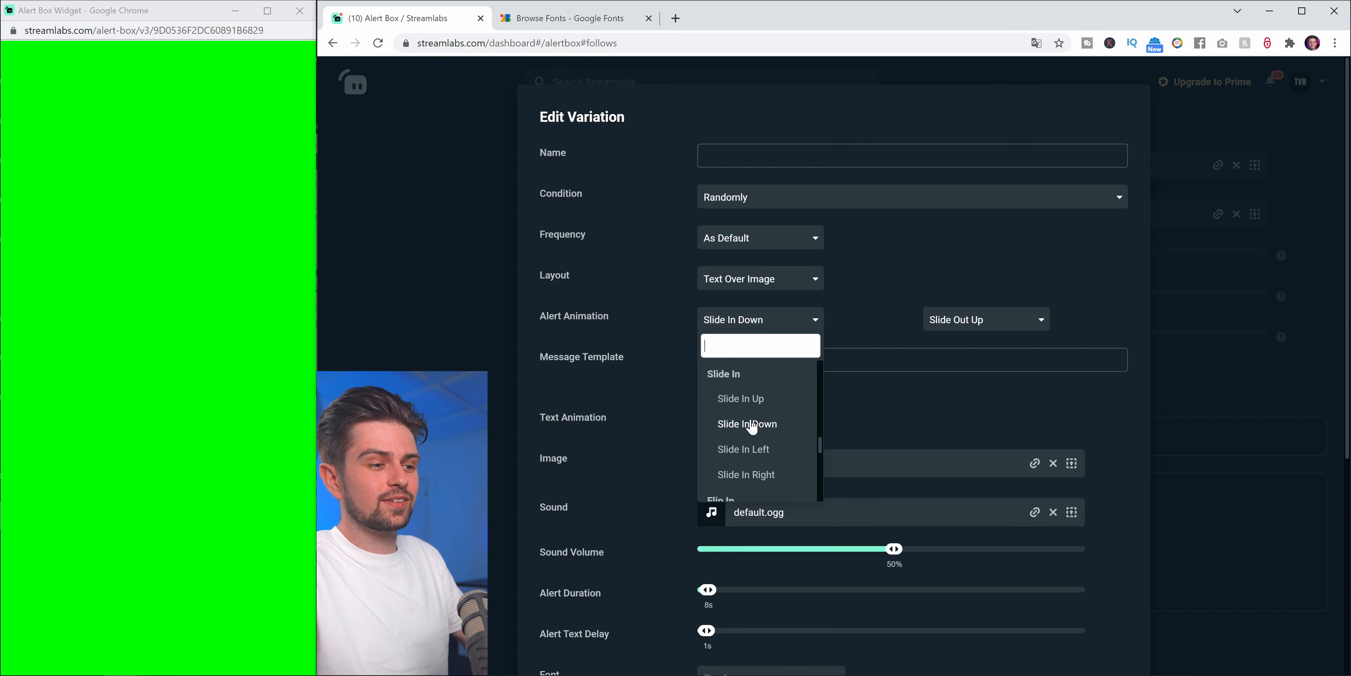
click(750, 475)
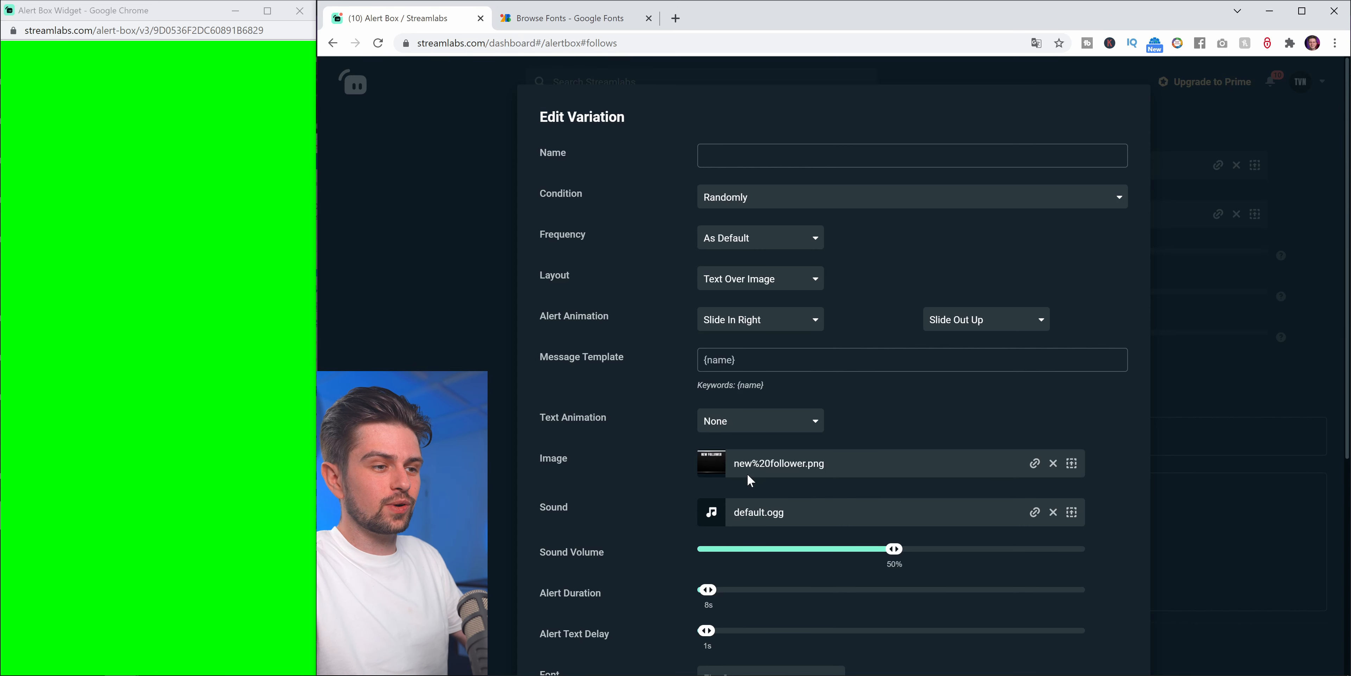
click(952, 323)
scroll(981, 430, down, 2)
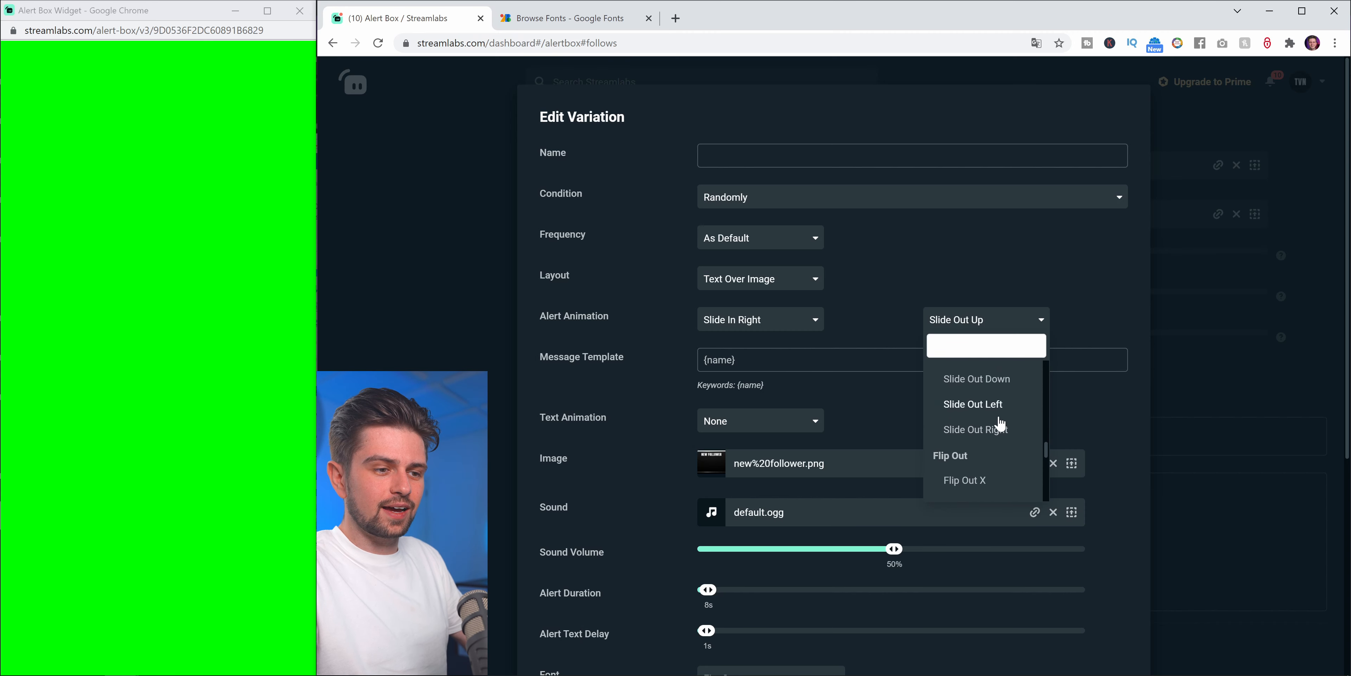
click(984, 429)
scroll(967, 311, down, 5)
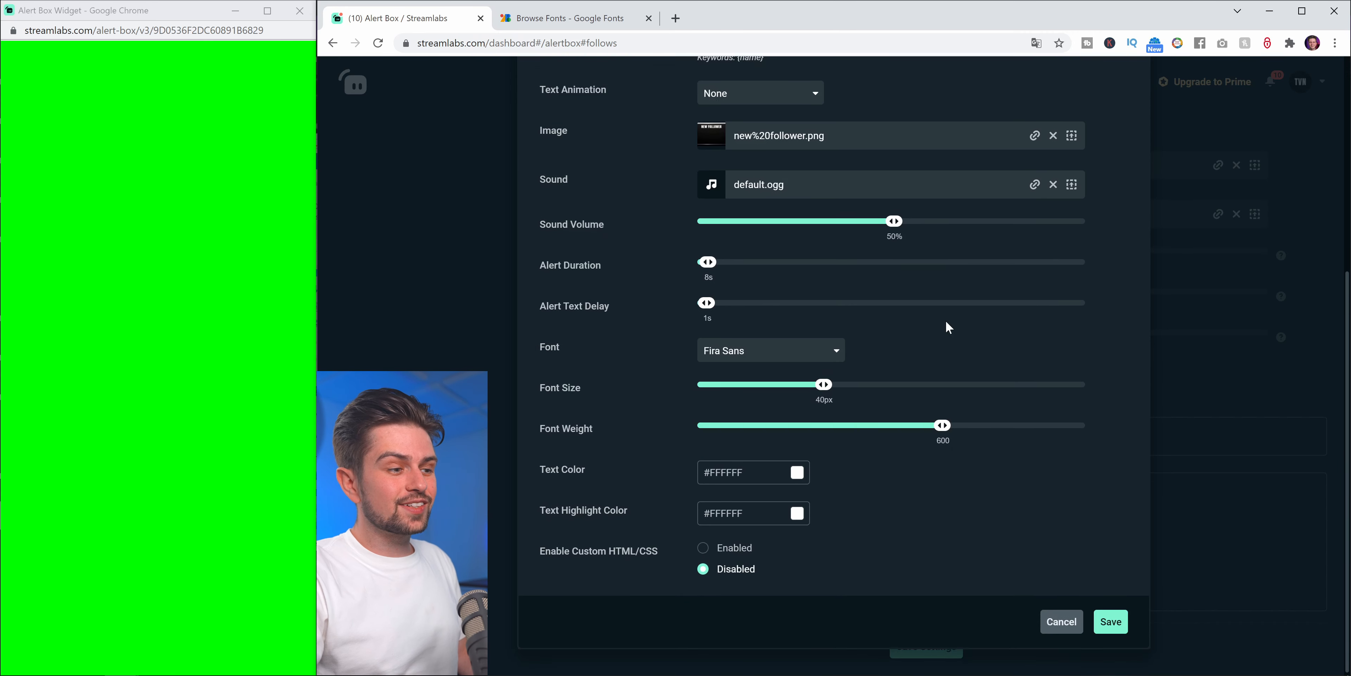
scroll(947, 326, up, 5)
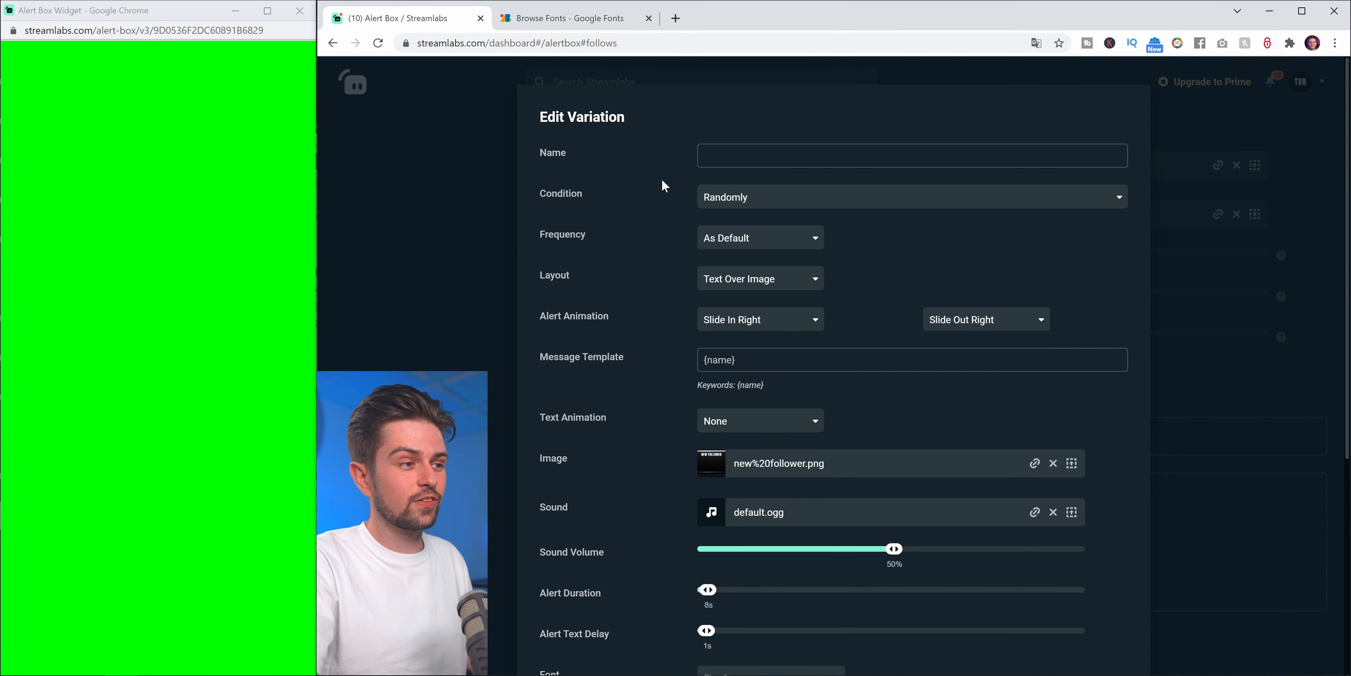
- Choose Randomly as the follow variation's condition and save the variation
click(649, 234)
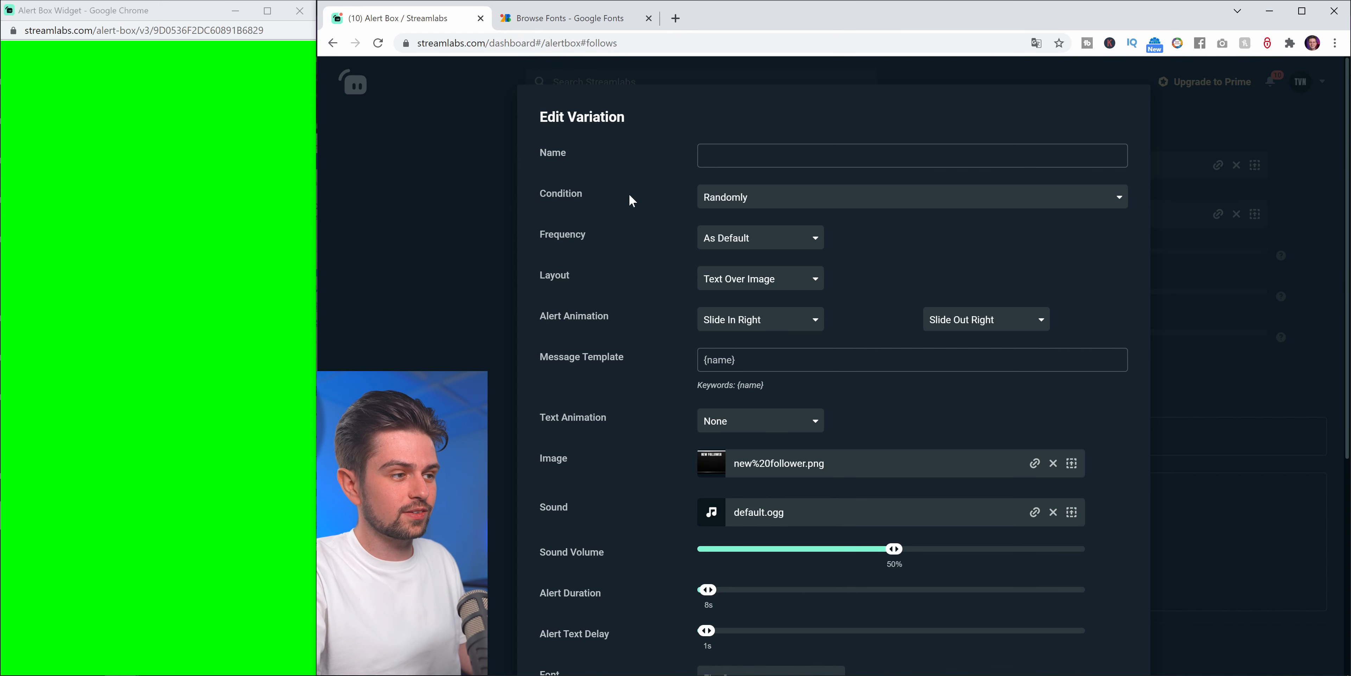
drag(546, 197, 633, 204)
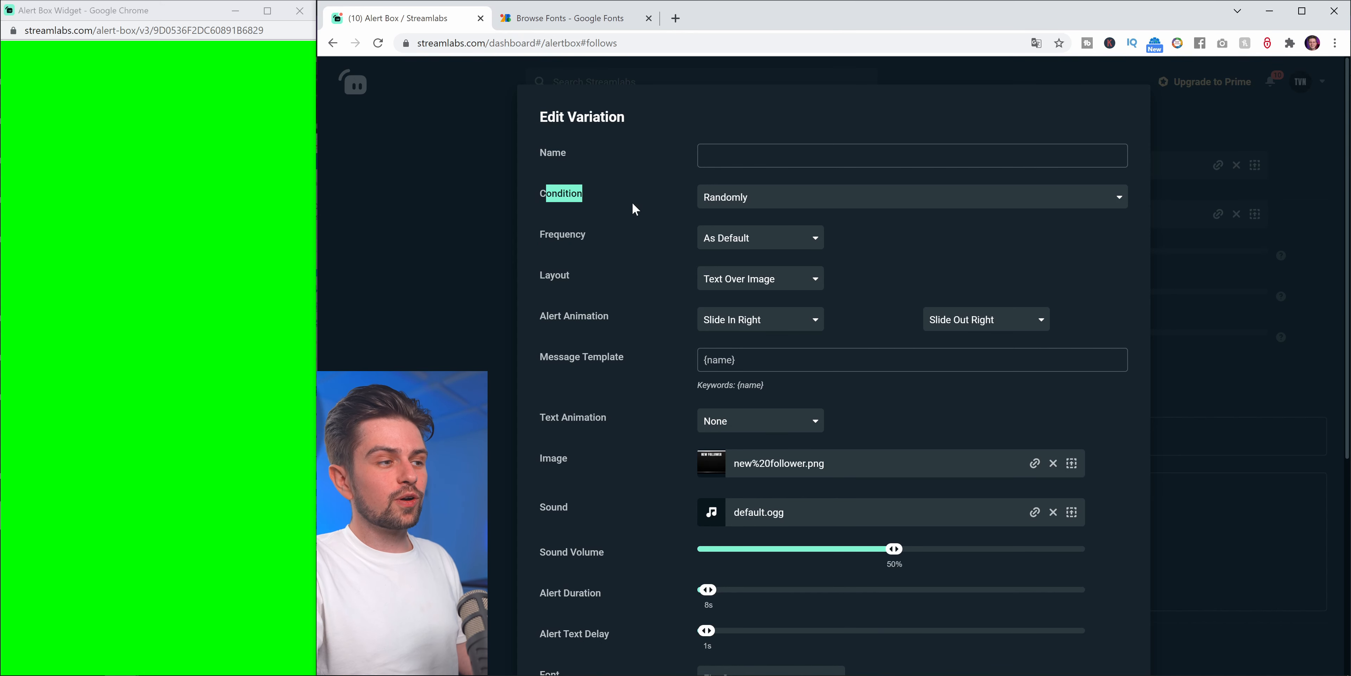
click(734, 205)
click(748, 221)
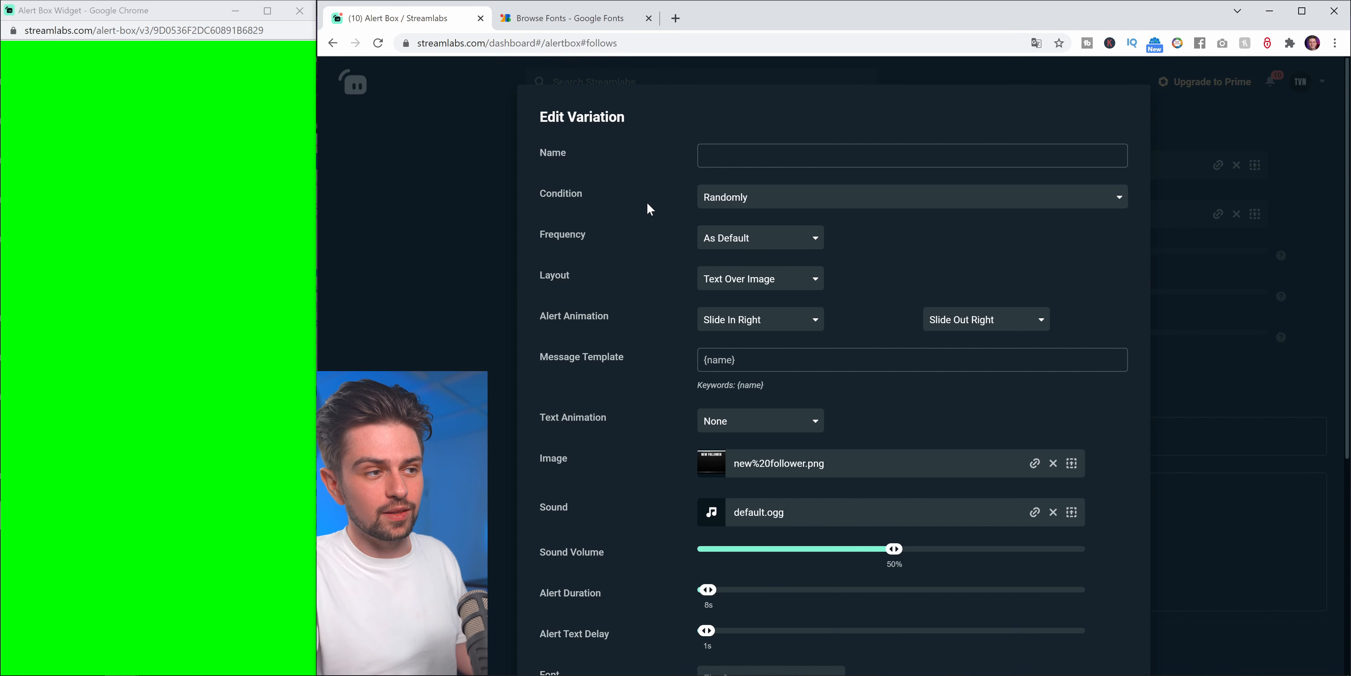
drag(558, 195, 713, 210)
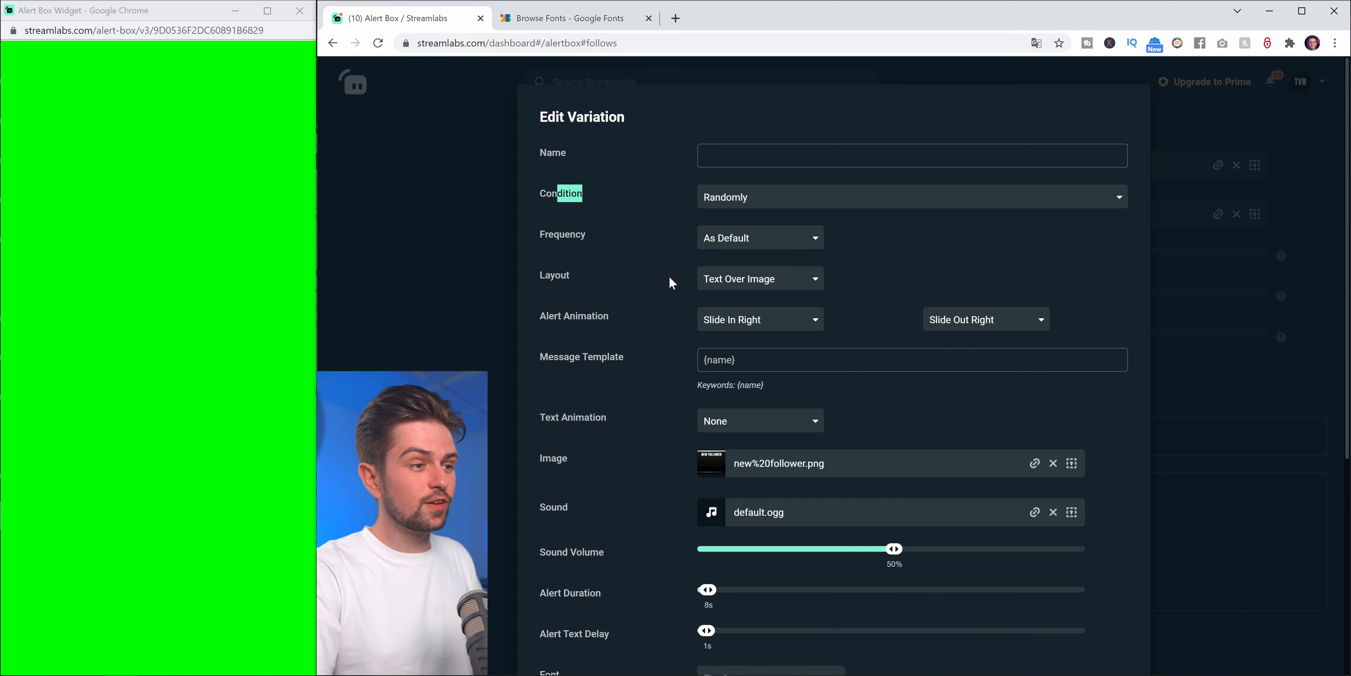
scroll(628, 441, down, 5)
click(1112, 620)
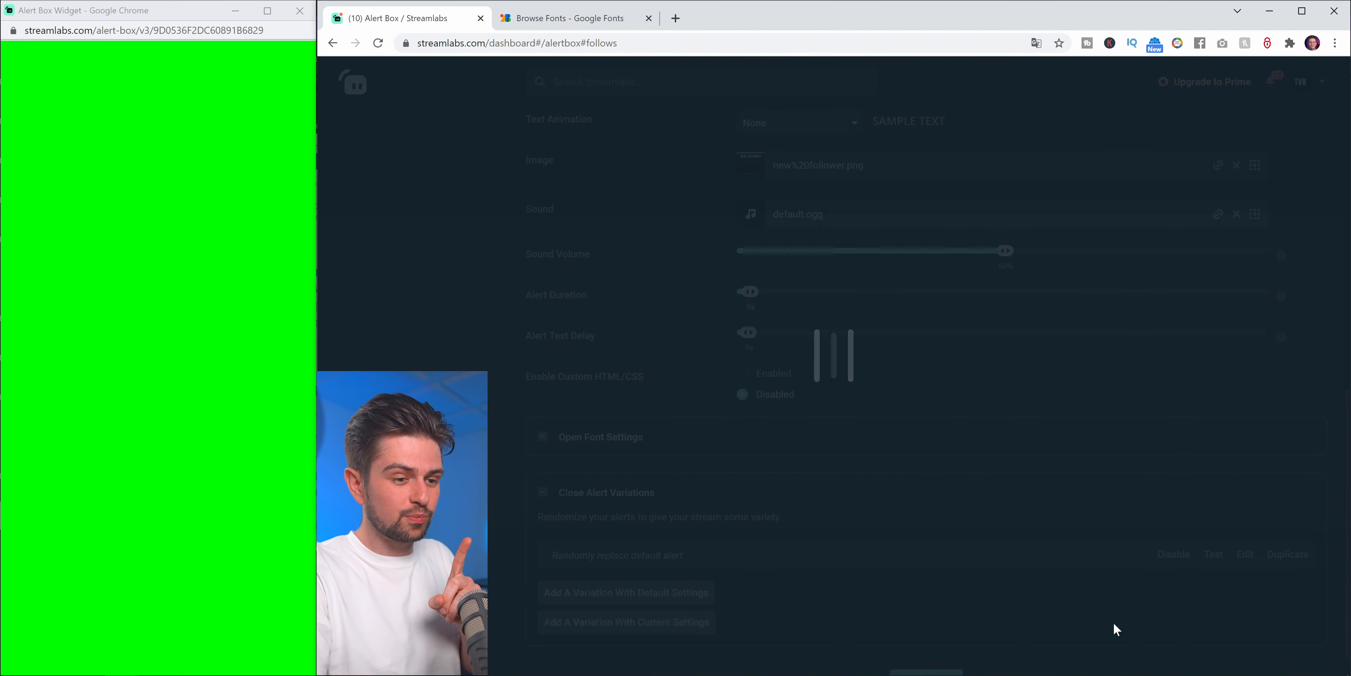
- Switch to the donation alerts and add a variation with default settings
click(748, 508)
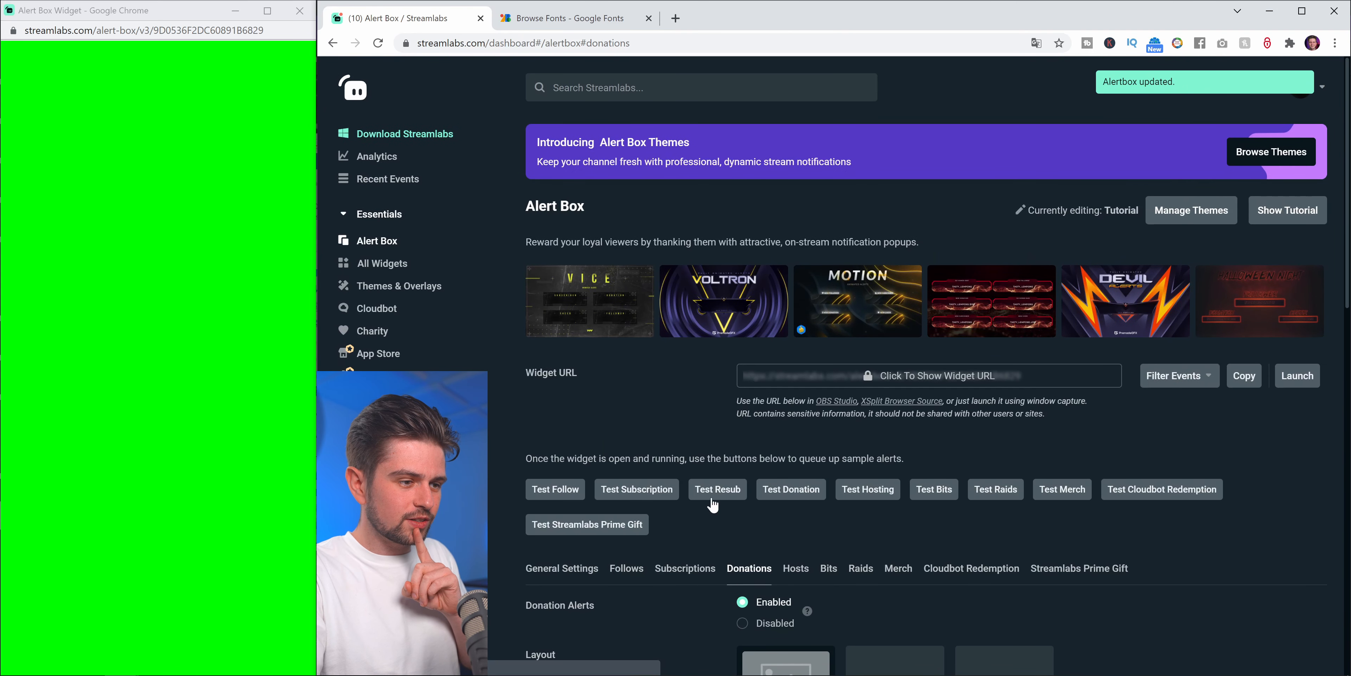
scroll(683, 525, down, 10)
scroll(657, 567, down, 2)
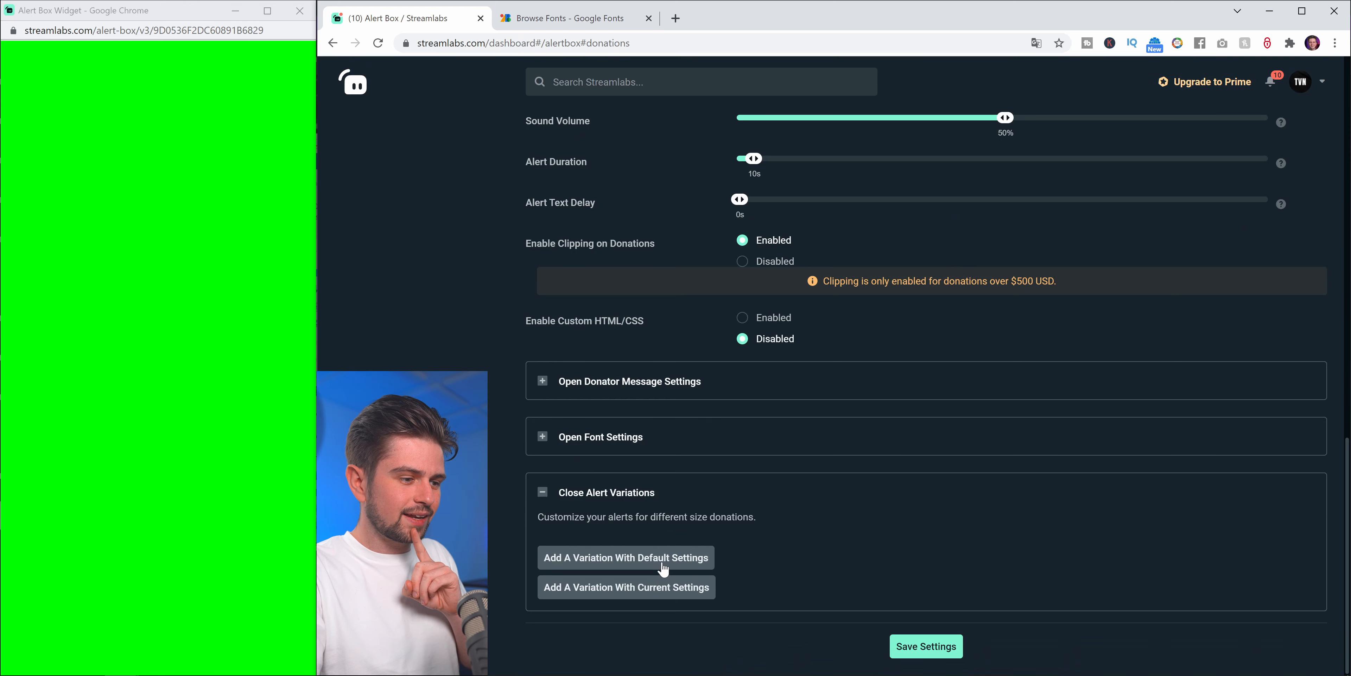
click(665, 560)
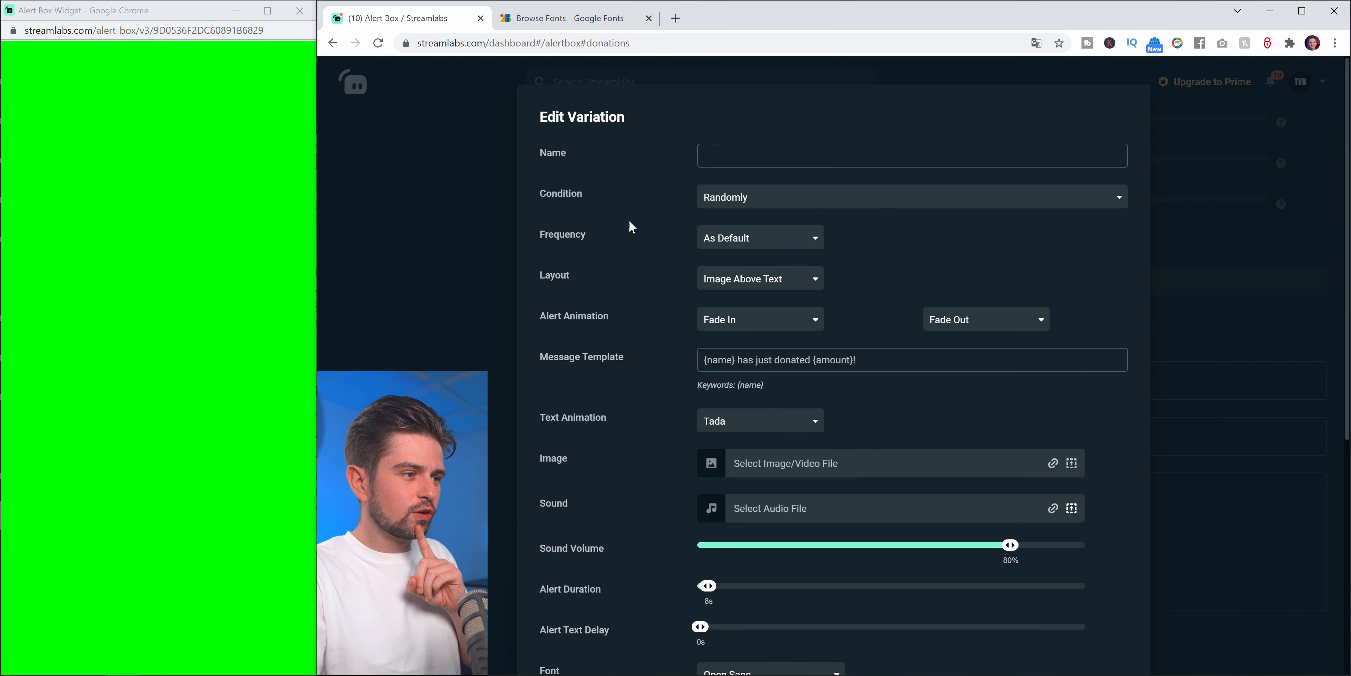
- Set the donation variation's condition to "Donation amount is at least <amount>" with a value of 5
drag(545, 196, 588, 202)
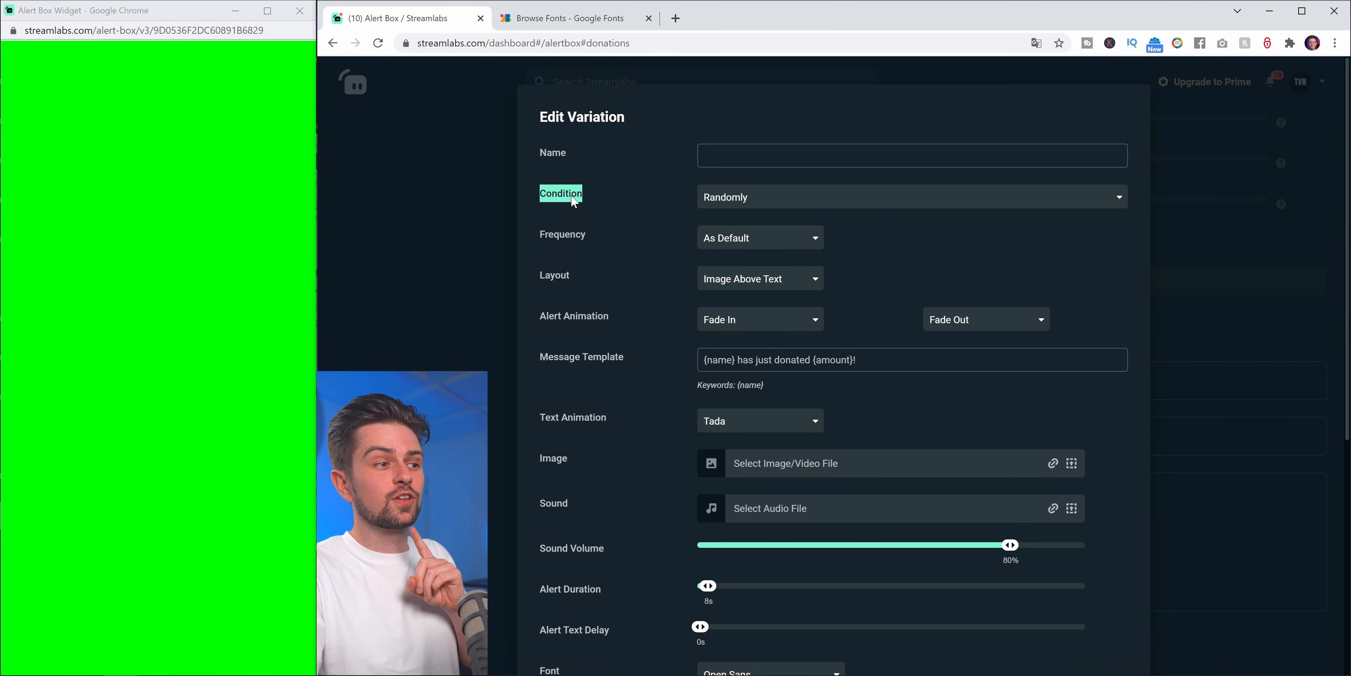
click(732, 200)
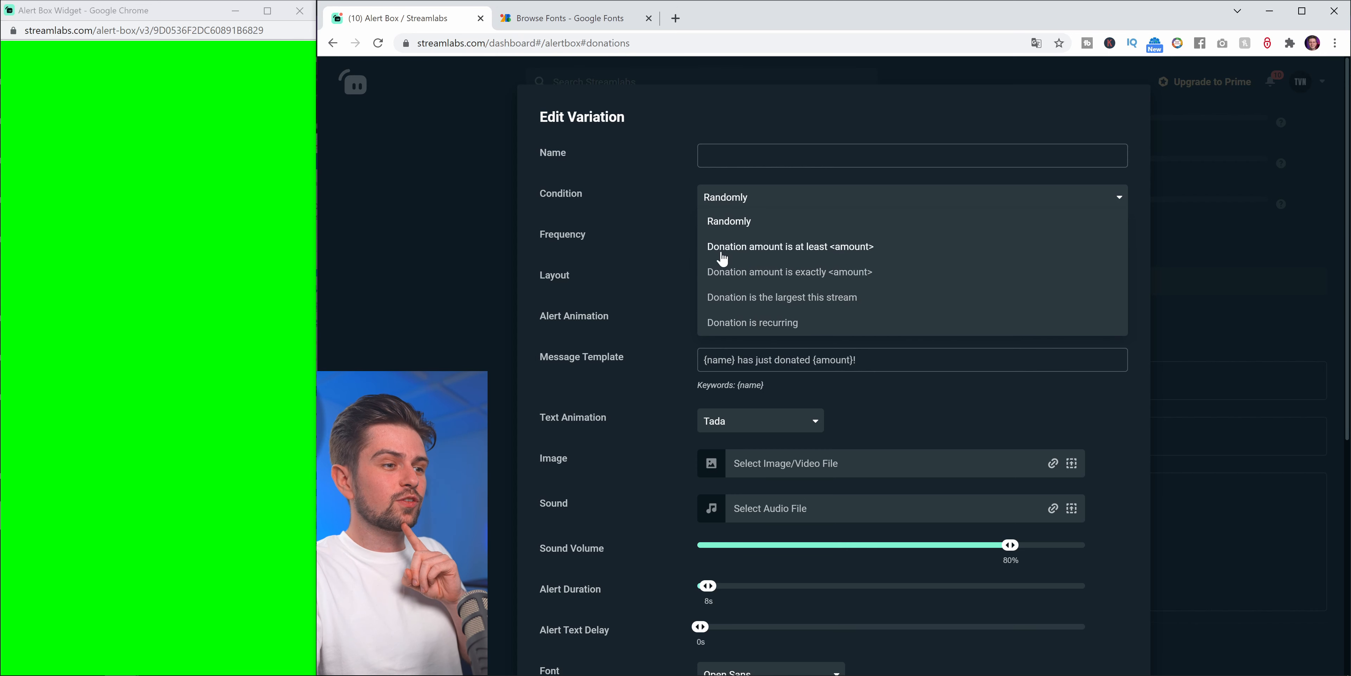
click(851, 253)
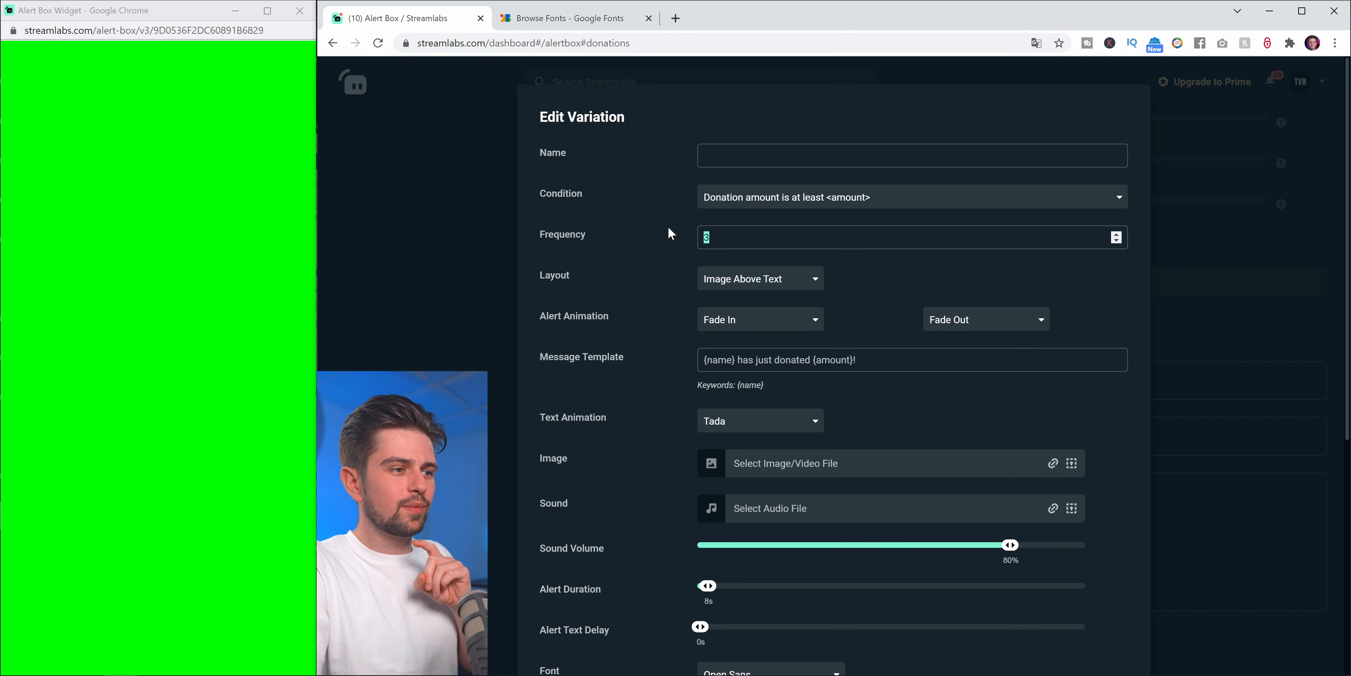
text(5)
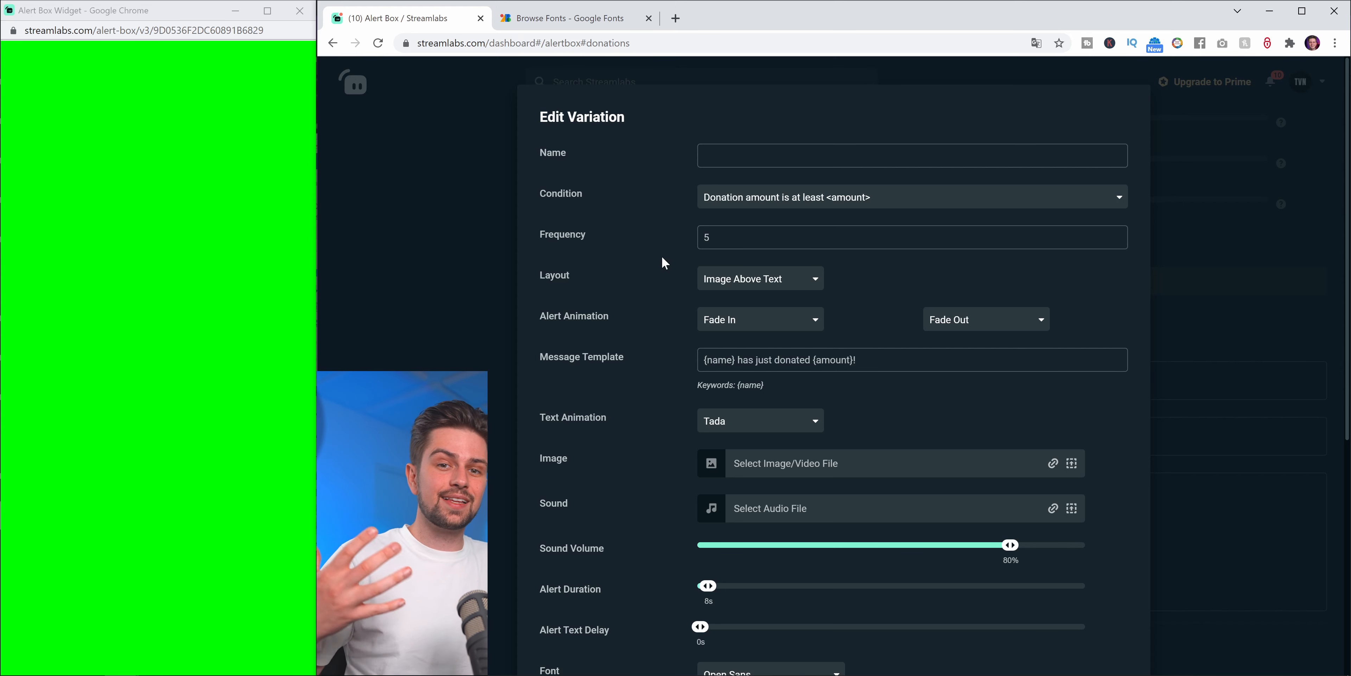
- Look through the donation variation's remaining settings and discard the variation without saving
scroll(654, 342, down, 5)
scroll(652, 343, up, 5)
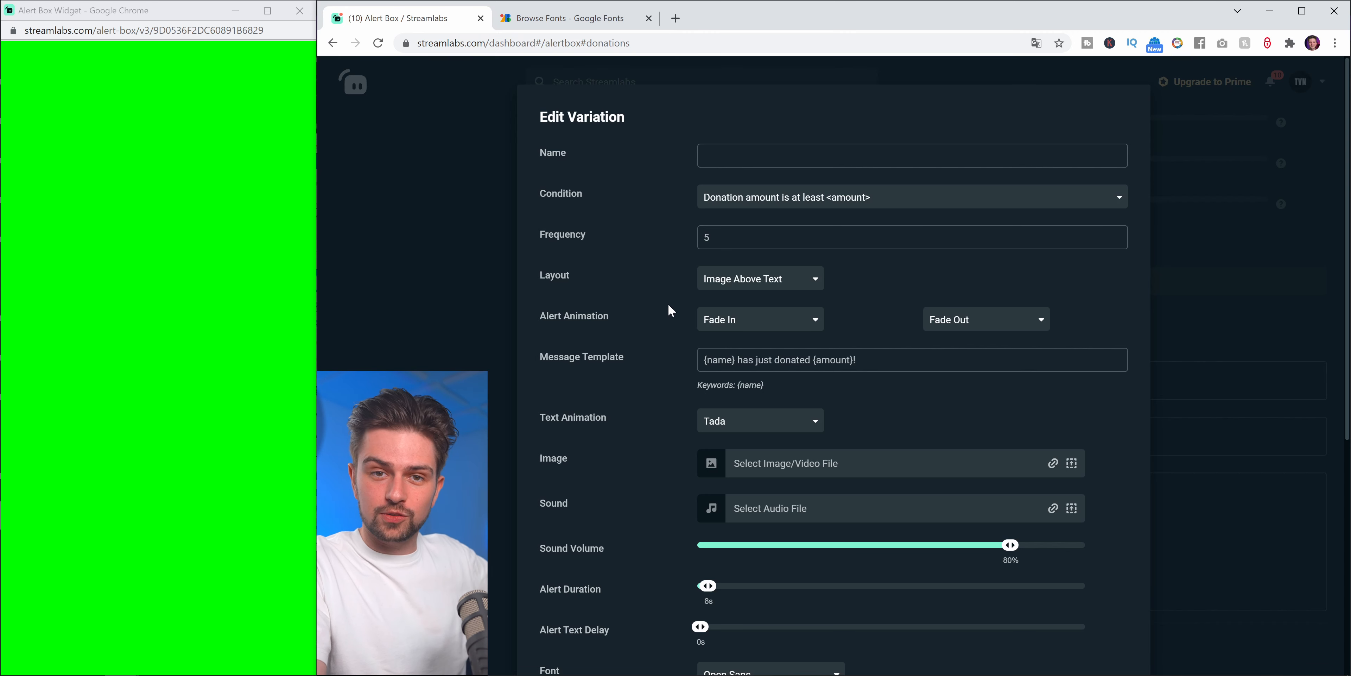
scroll(669, 303, down, 6)
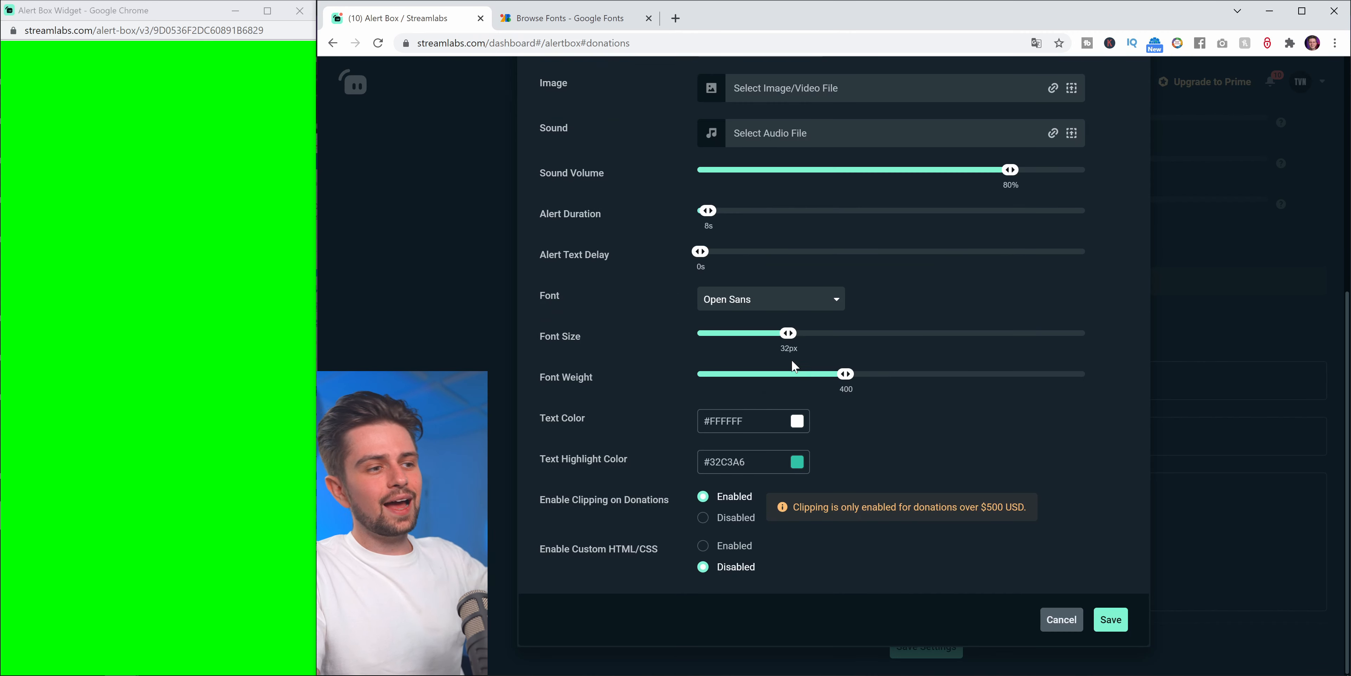
click(1062, 619)
- Return to the follow alert settings and expand the list of alert variations
scroll(741, 394, up, 12)
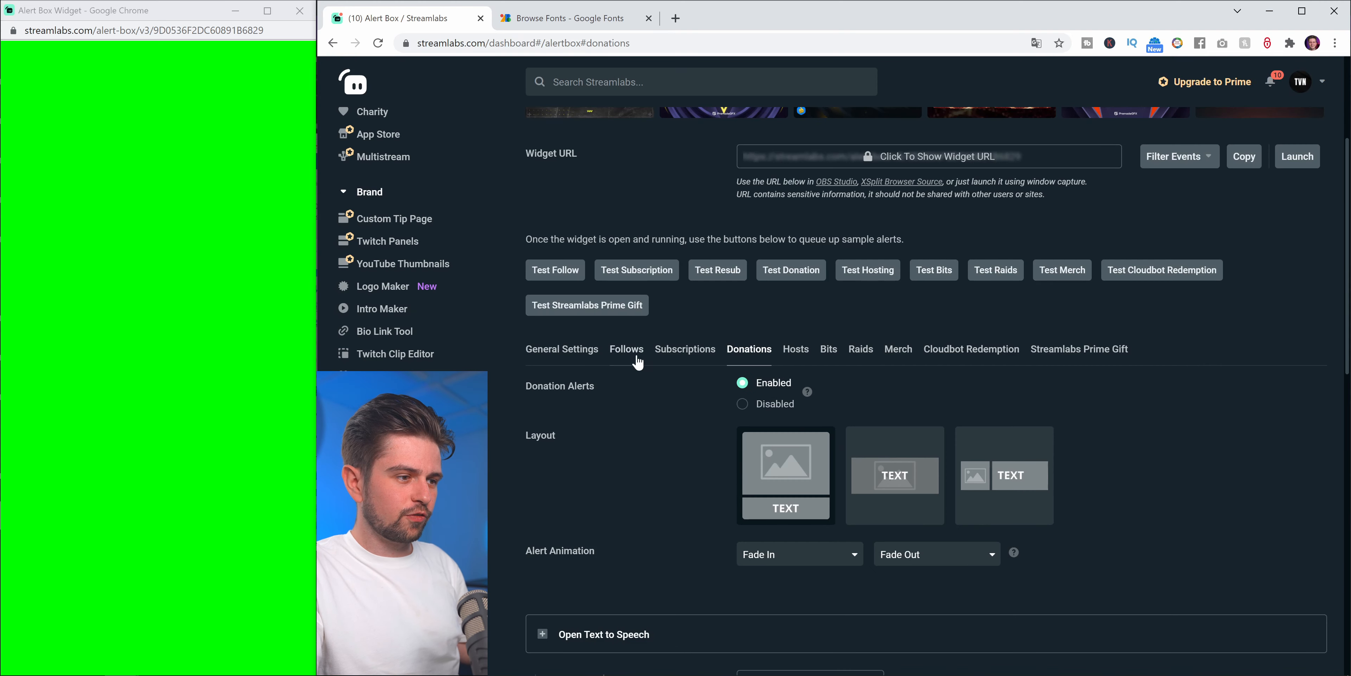
click(627, 349)
scroll(731, 467, down, 5)
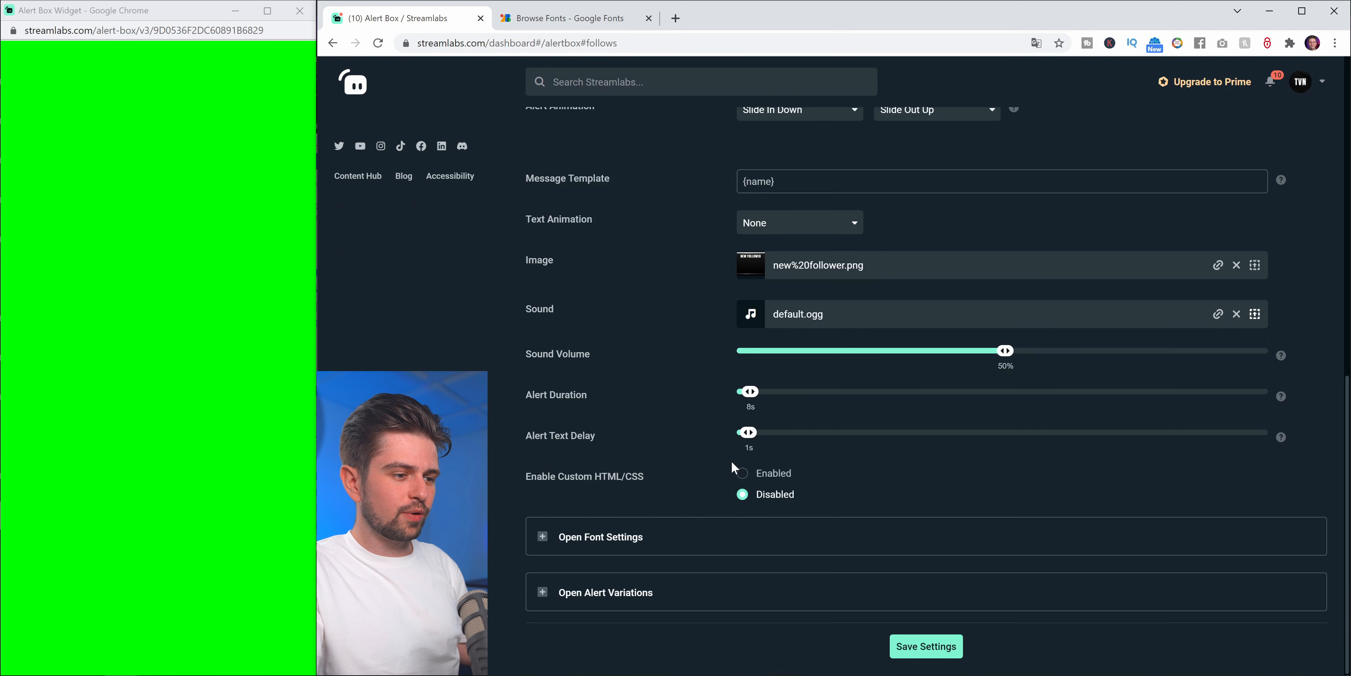
click(614, 595)
scroll(692, 620, down, 2)
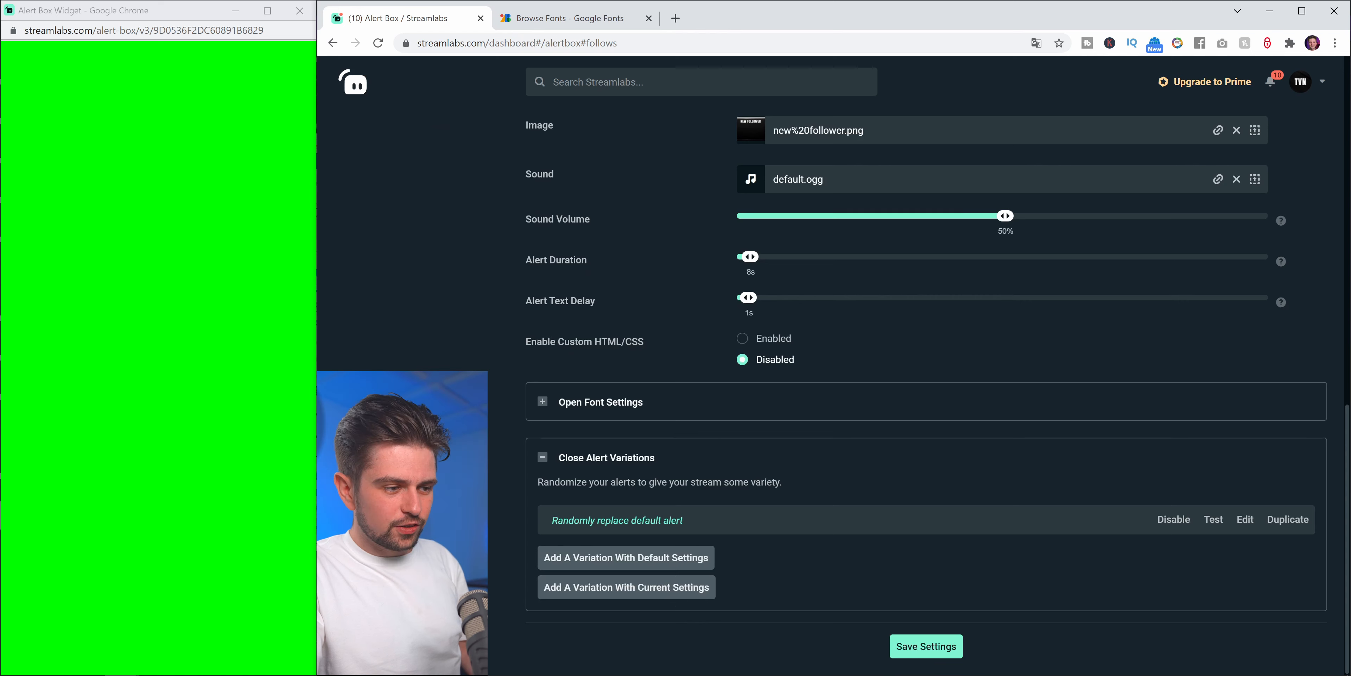
- Open the follow alert variation that randomly replaces the default alert for editing
drag(551, 520, 710, 524)
click(710, 524)
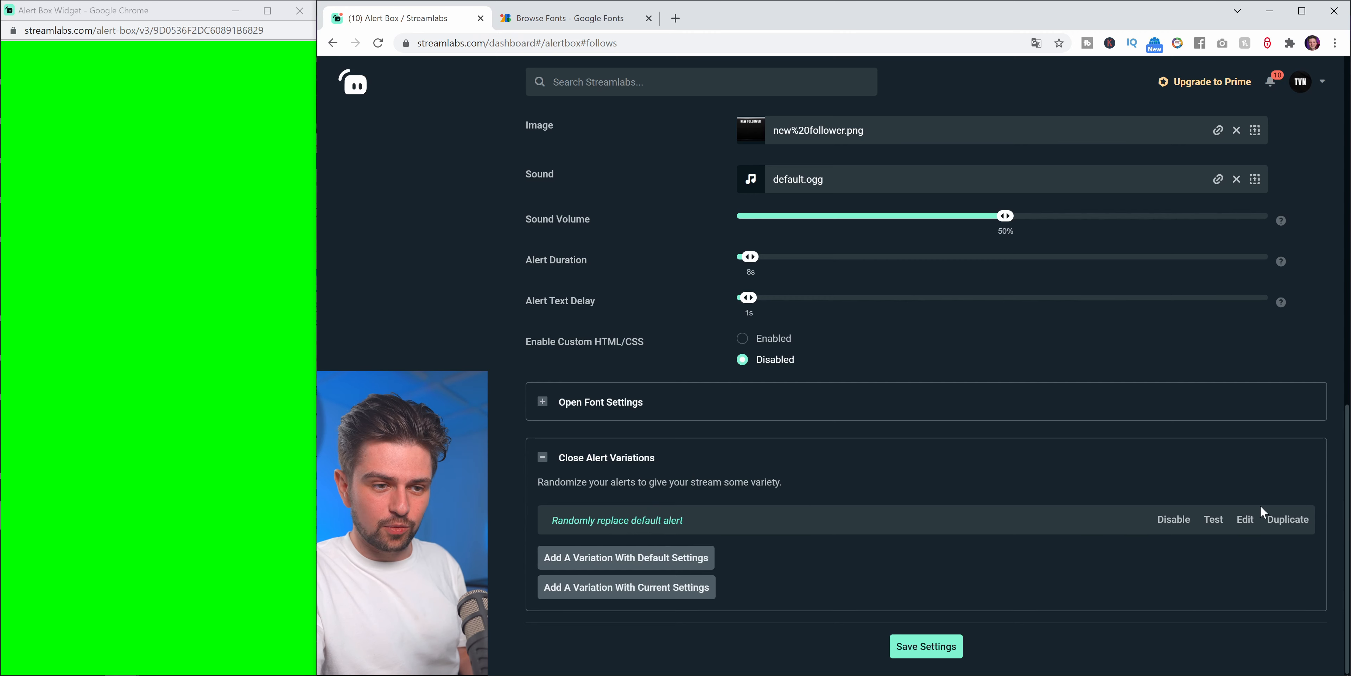
click(1246, 520)
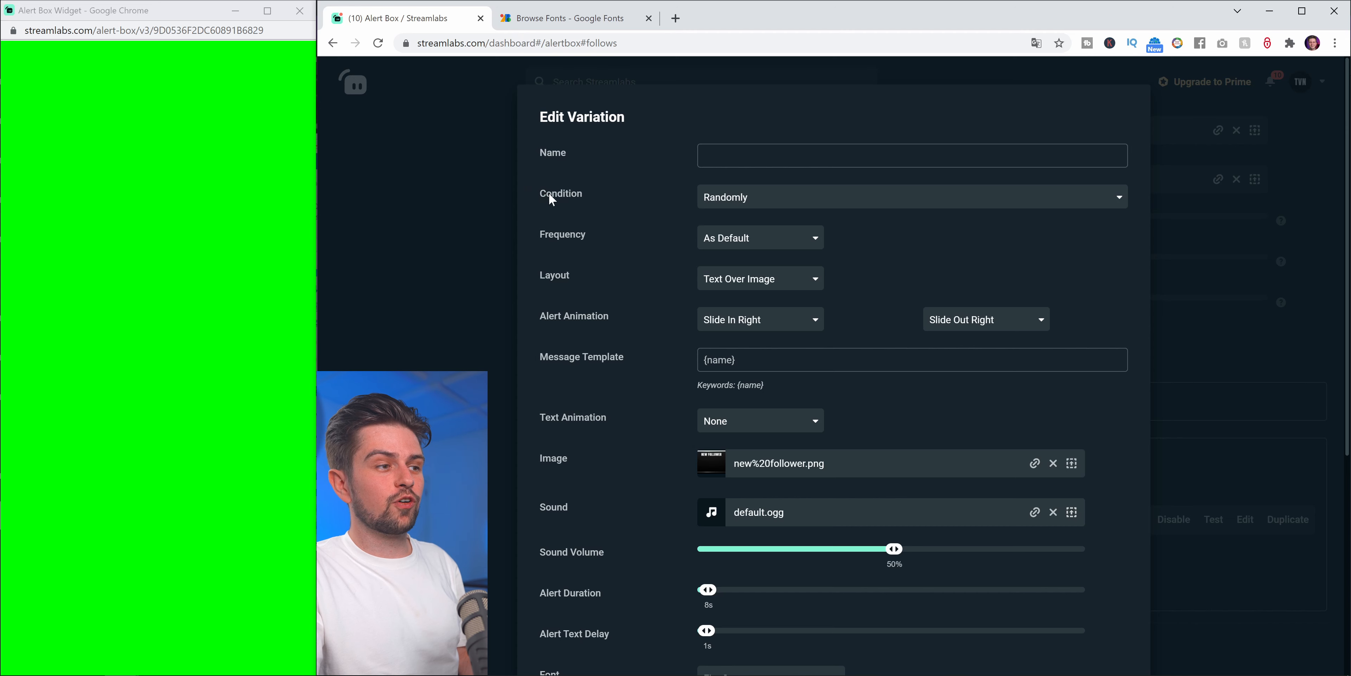
- Review the follow variation's condition and frequency choices, keeping Randomly and As Default
double_click(551, 199)
click(723, 198)
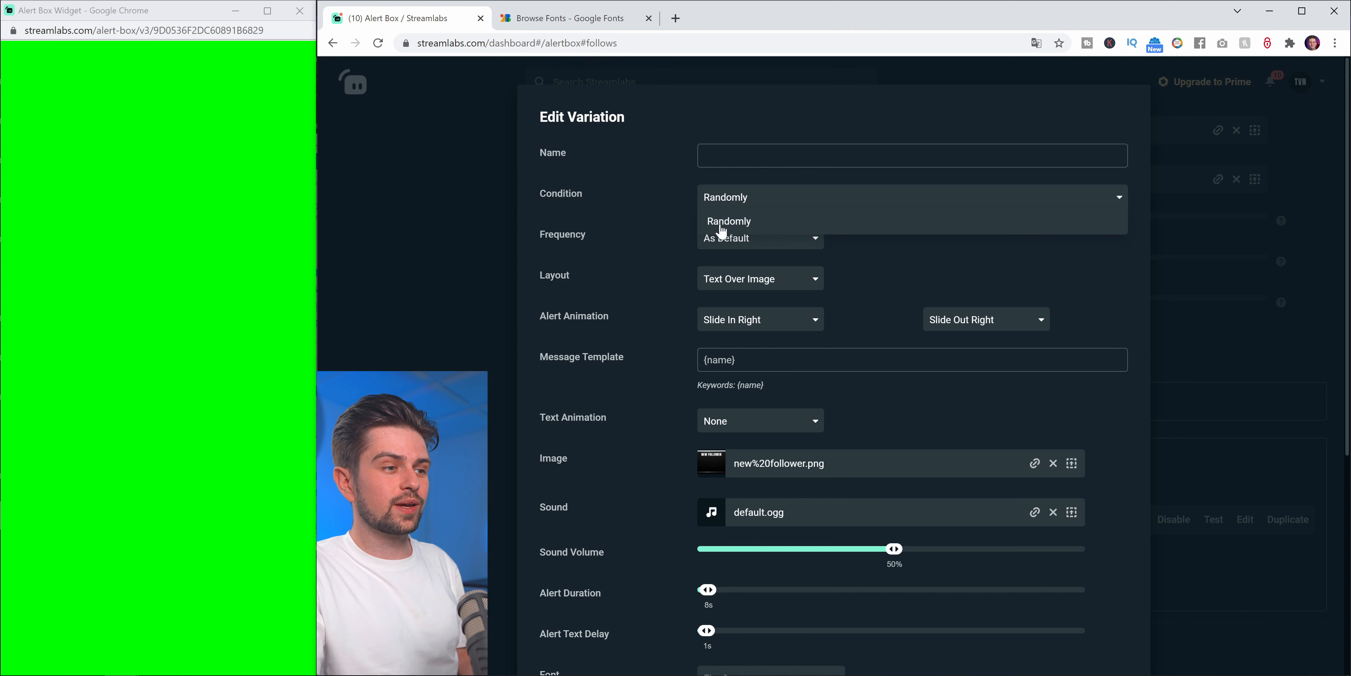
click(733, 223)
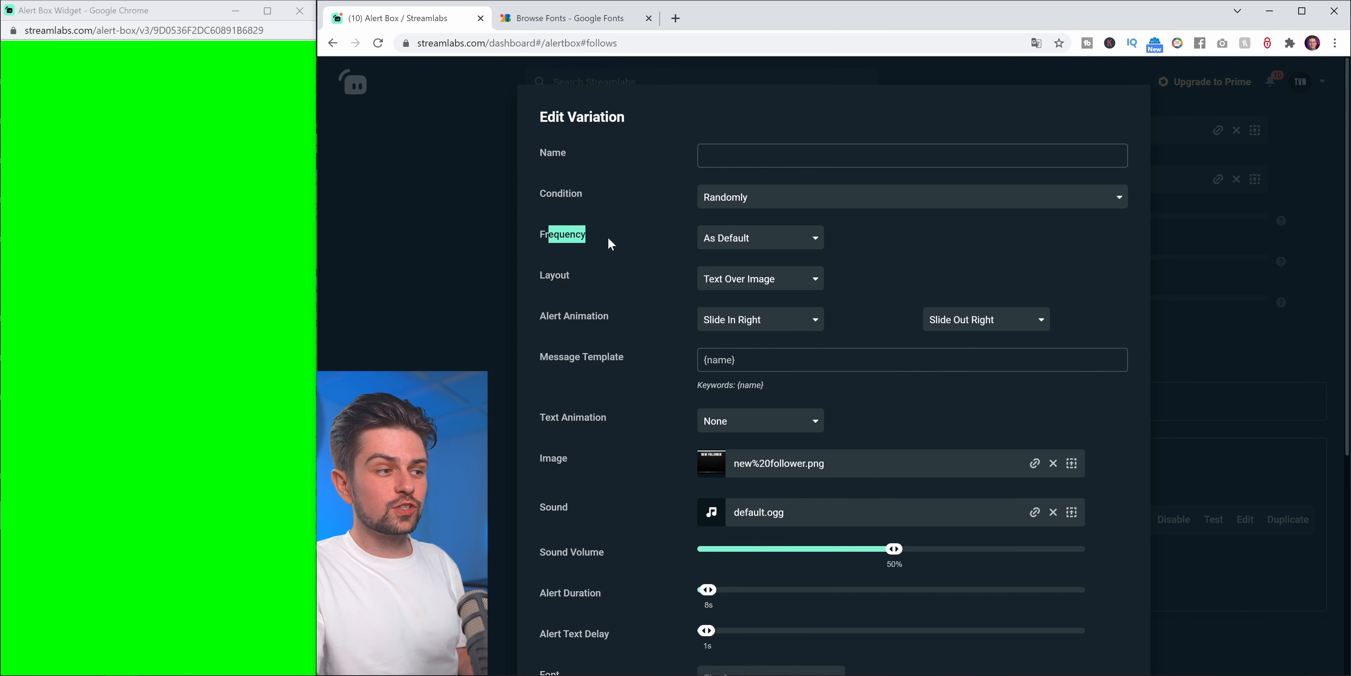
click(598, 240)
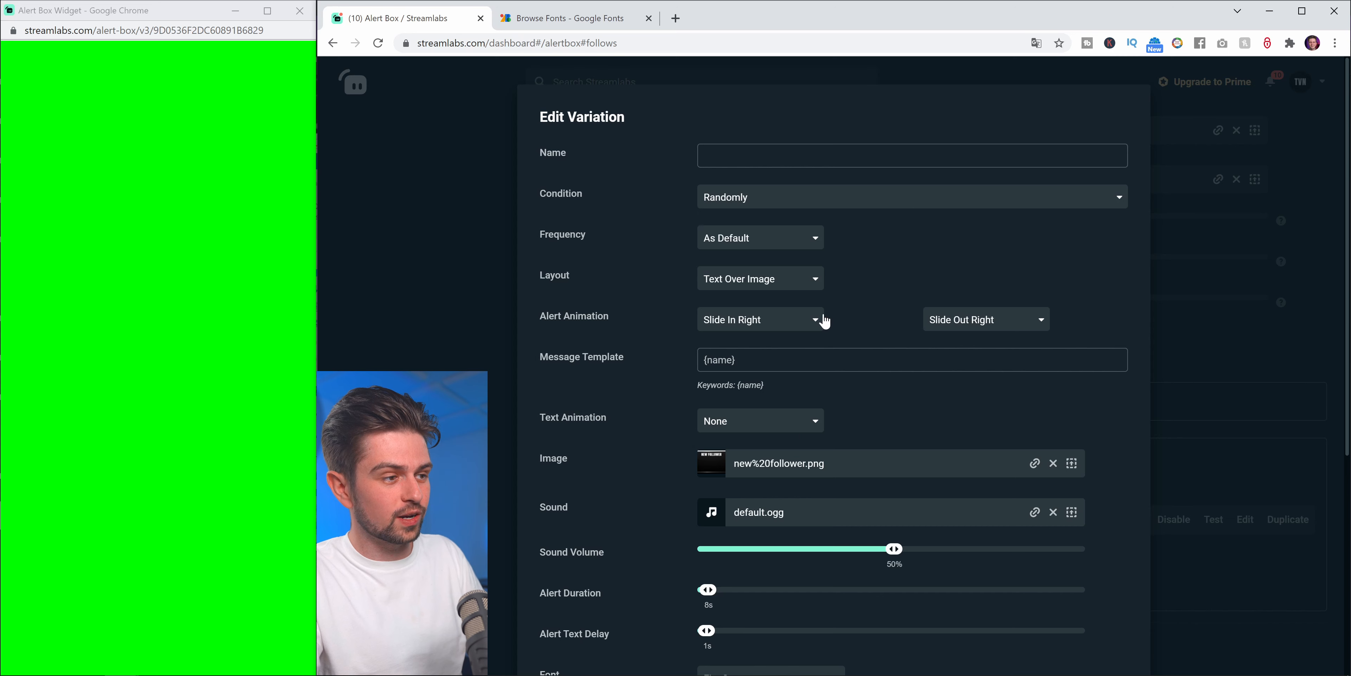
click(769, 242)
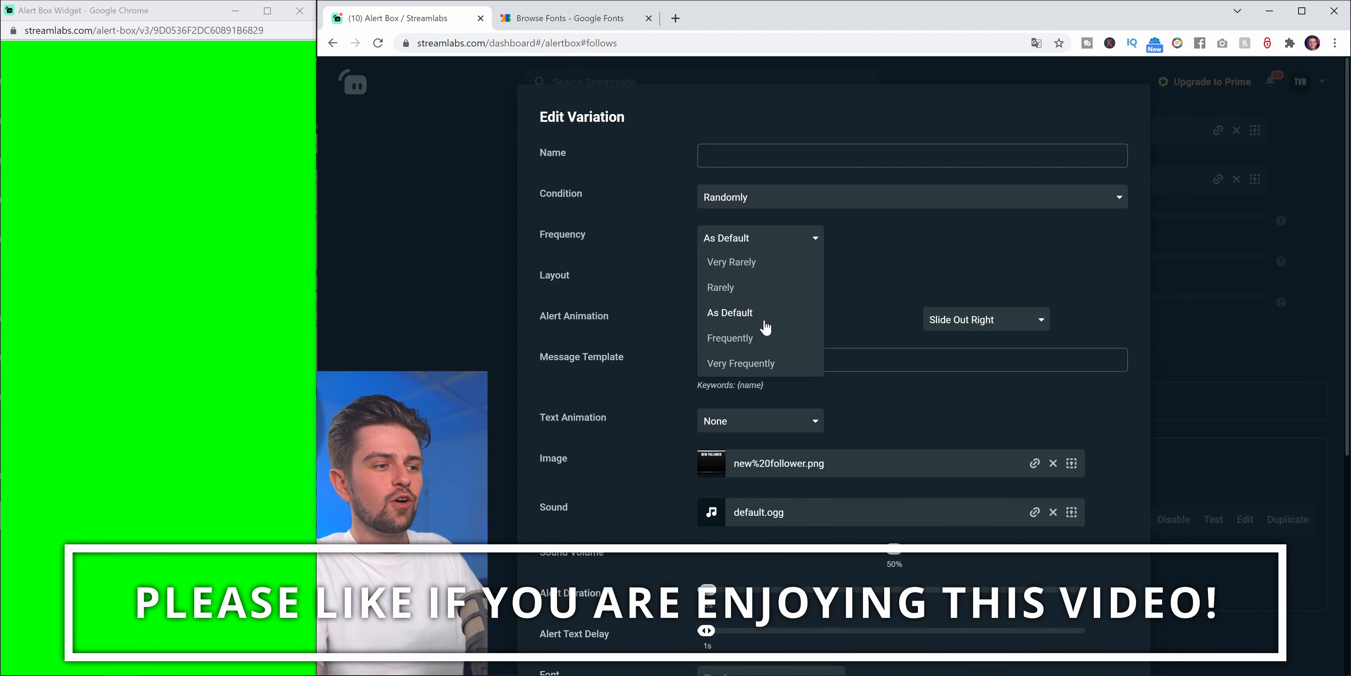
click(730, 313)
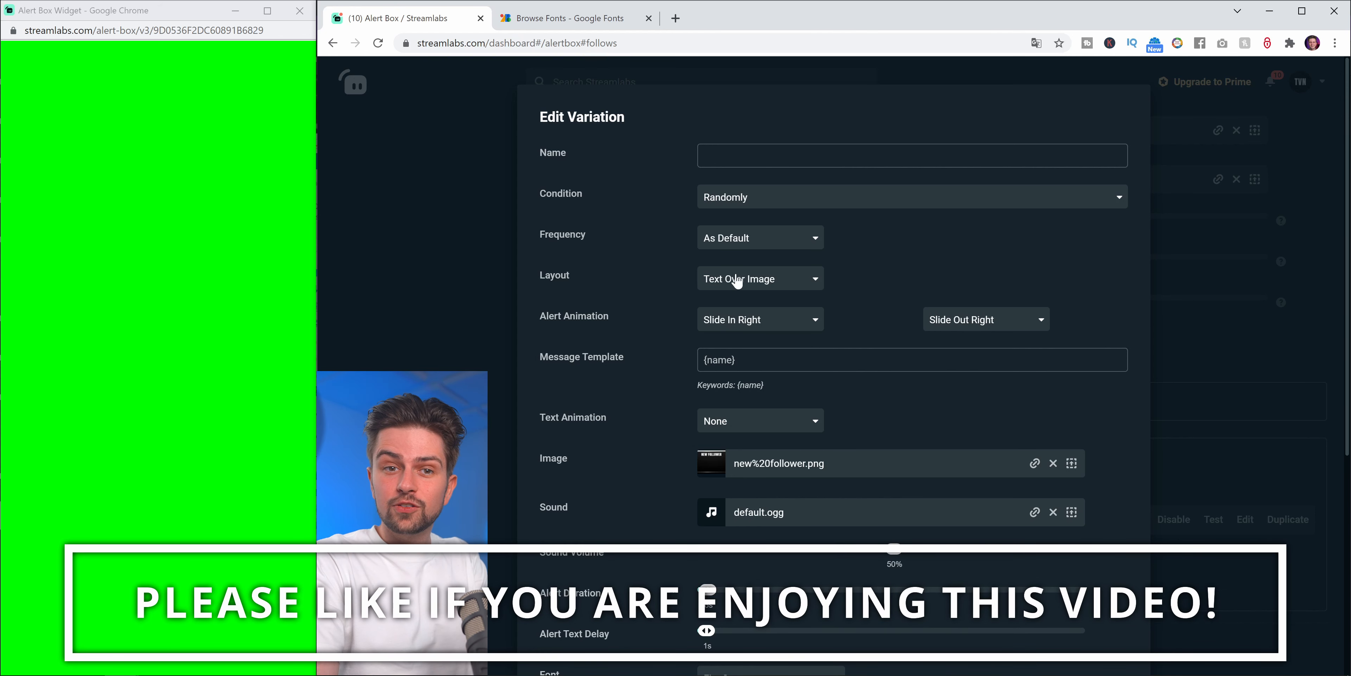
- Try the Very Rarely frequency for the follow variation and set it back to As Default
click(760, 240)
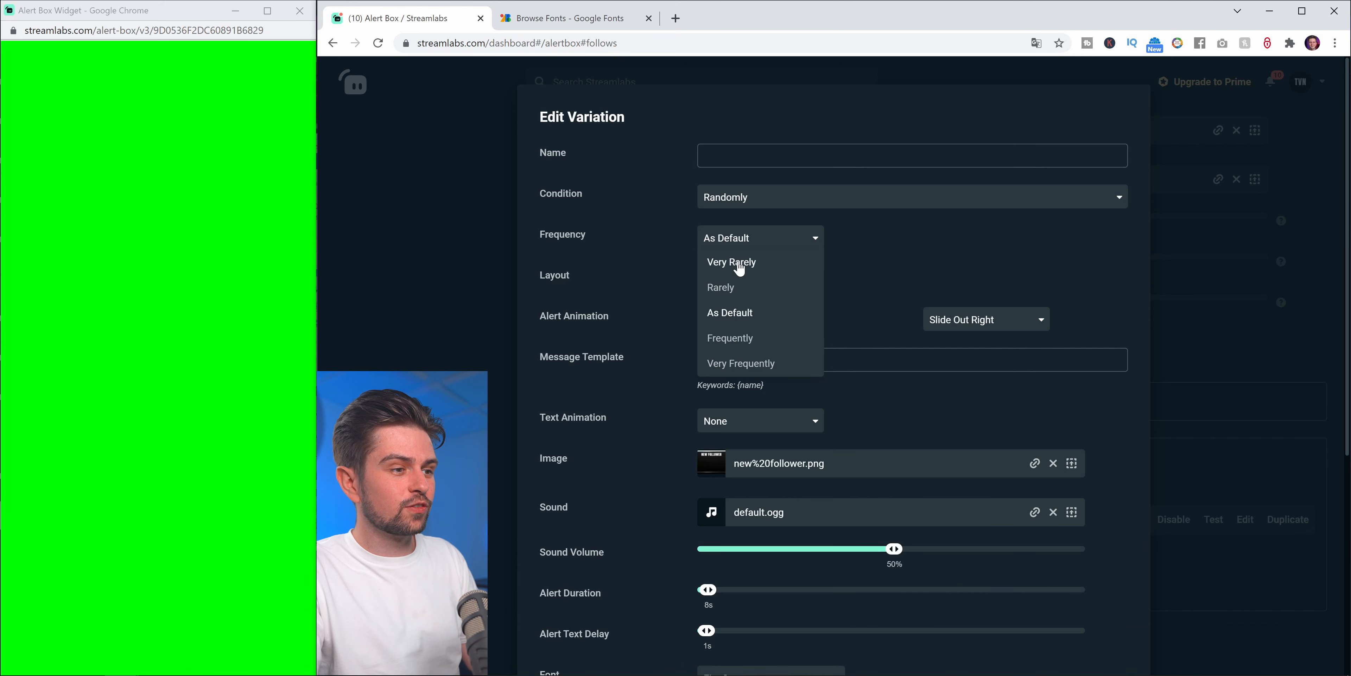
click(706, 261)
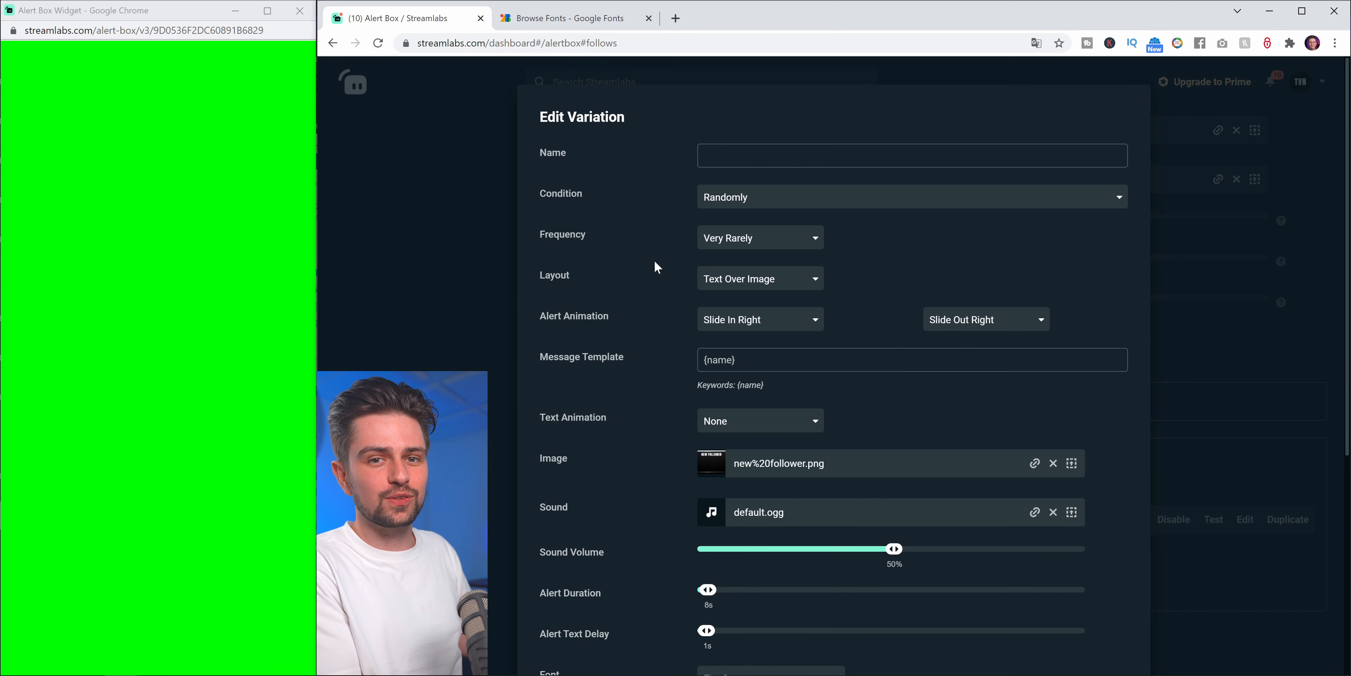
click(791, 242)
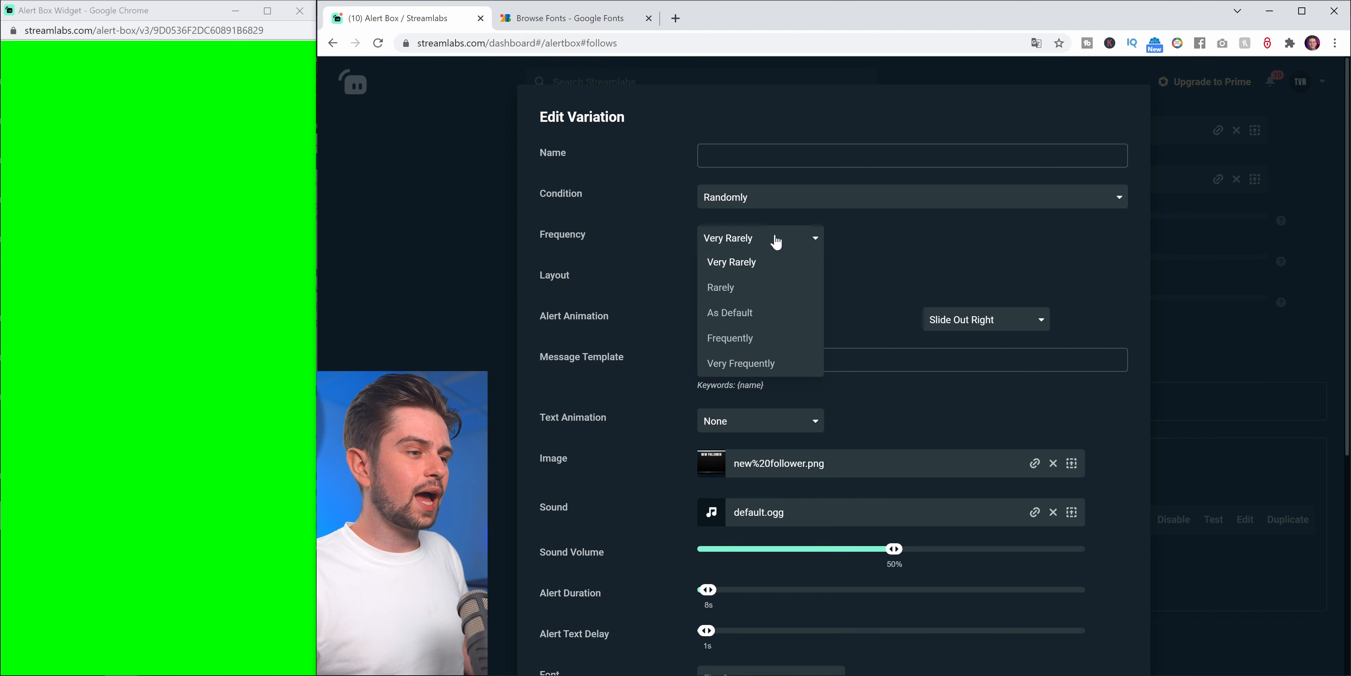
click(728, 314)
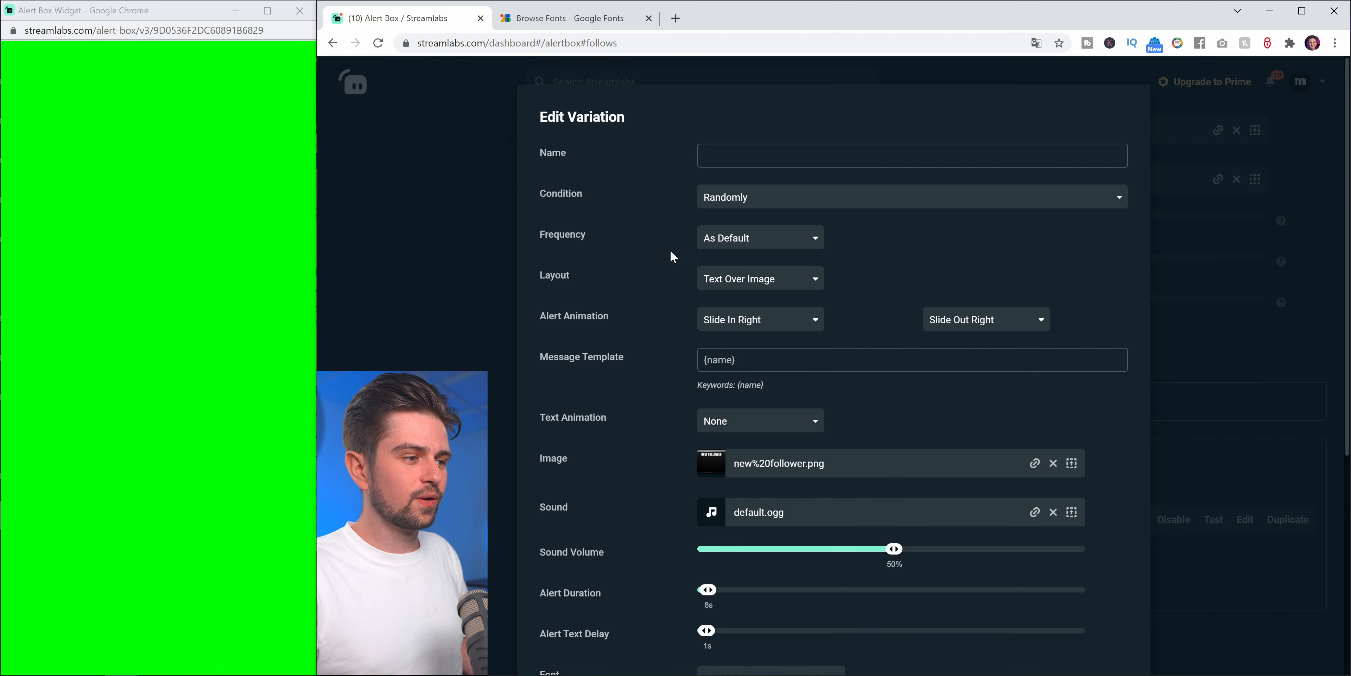
- Save the edited follow variation and the follow alert settings
scroll(673, 257, down, 6)
click(1101, 618)
click(926, 647)
- Send several test follow alerts to compare the default alert with its random variation in the widget window
scroll(735, 388, up, 15)
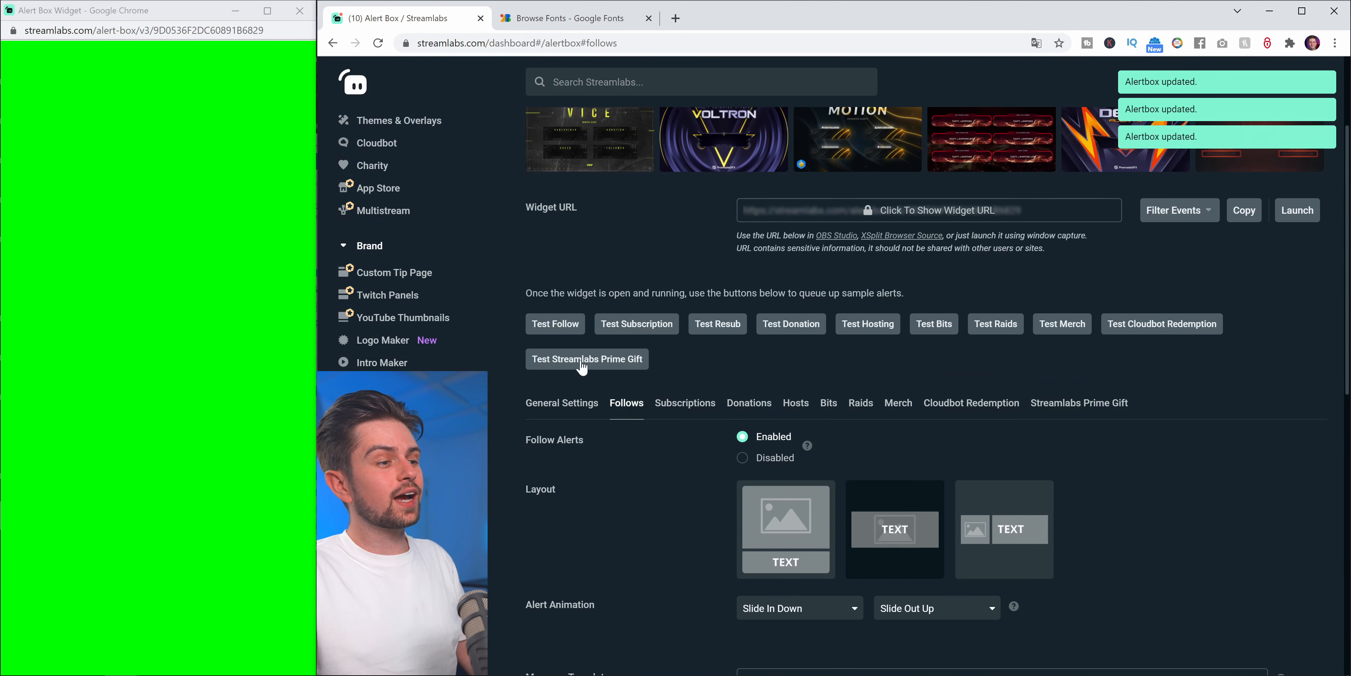
click(554, 330)
click(554, 328)
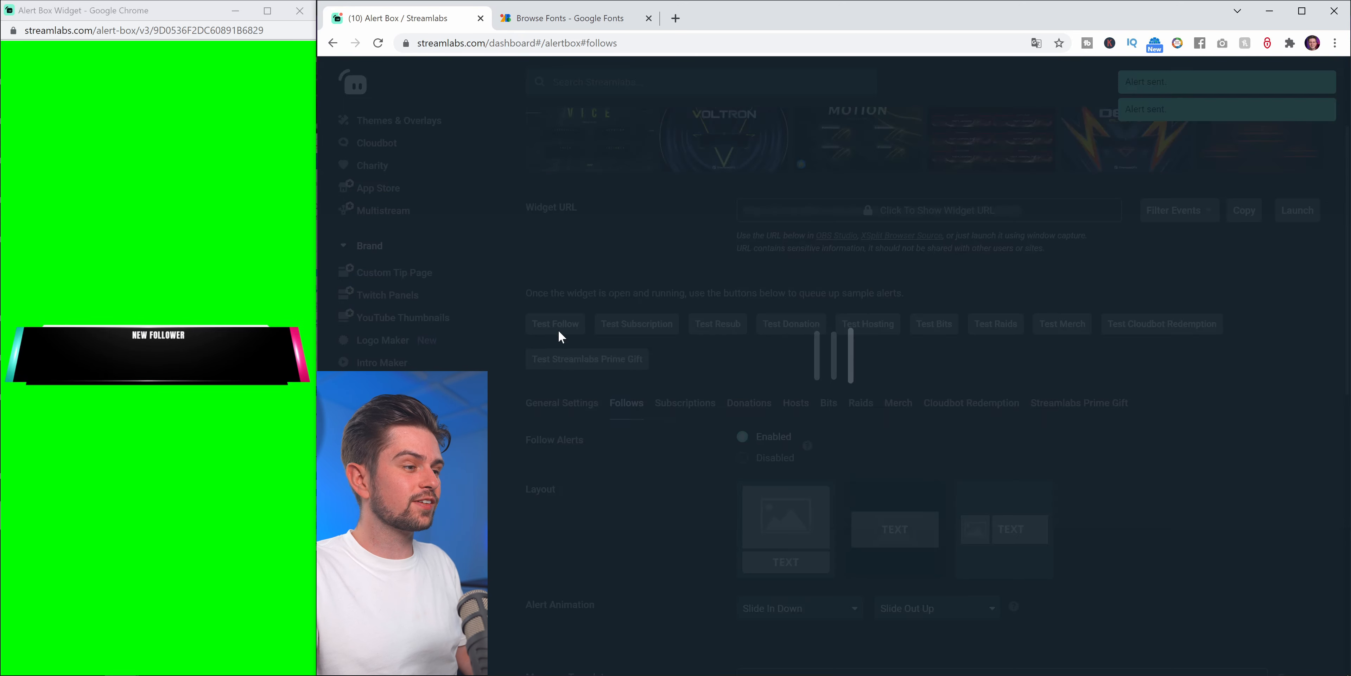
click(571, 330)
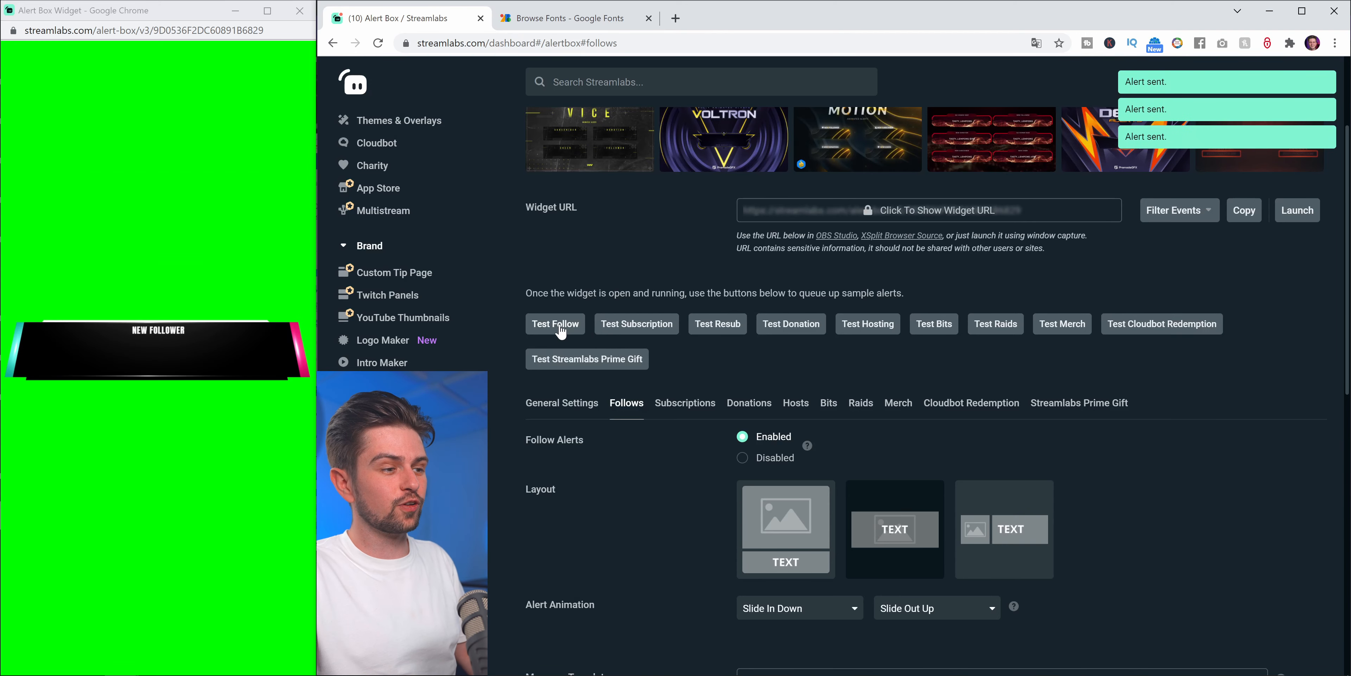
click(560, 332)
click(557, 329)
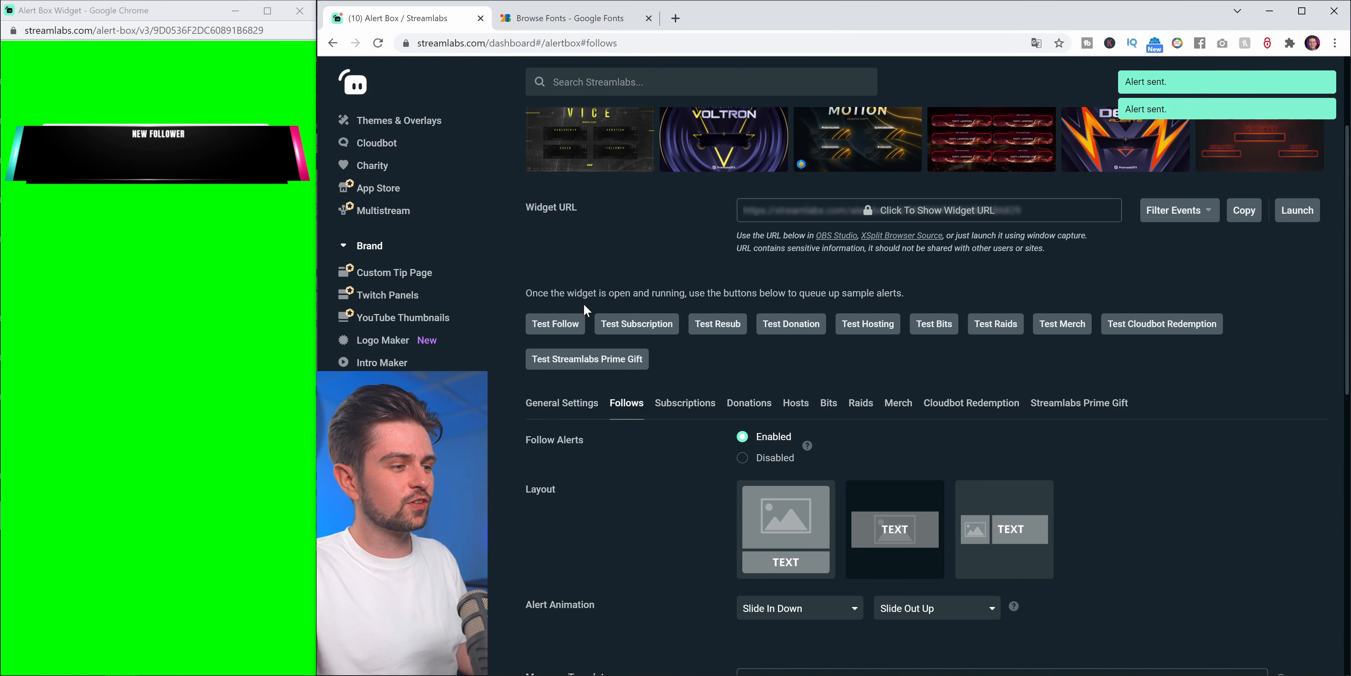
click(555, 334)
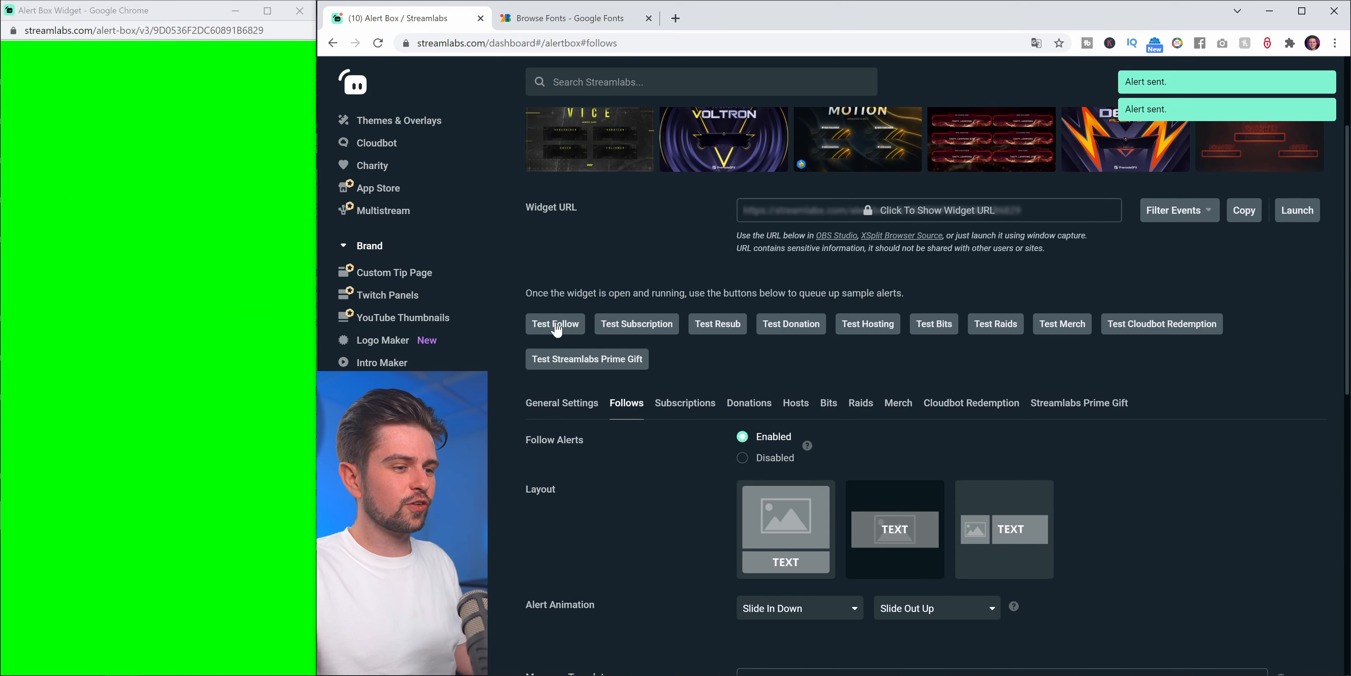
- Test the follow variation that randomly replaces the default alert from the list of alert variations
scroll(629, 441, down, 1)
scroll(637, 448, down, 4)
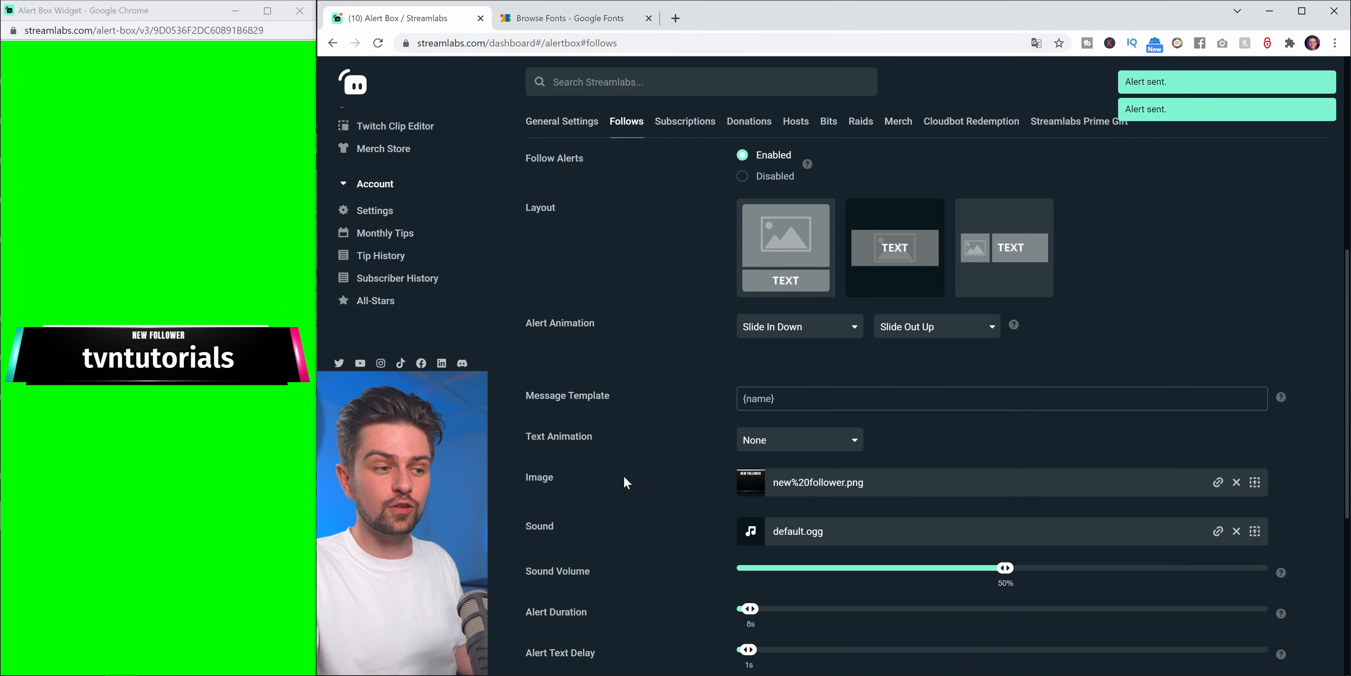
scroll(629, 478, down, 1)
scroll(676, 440, down, 5)
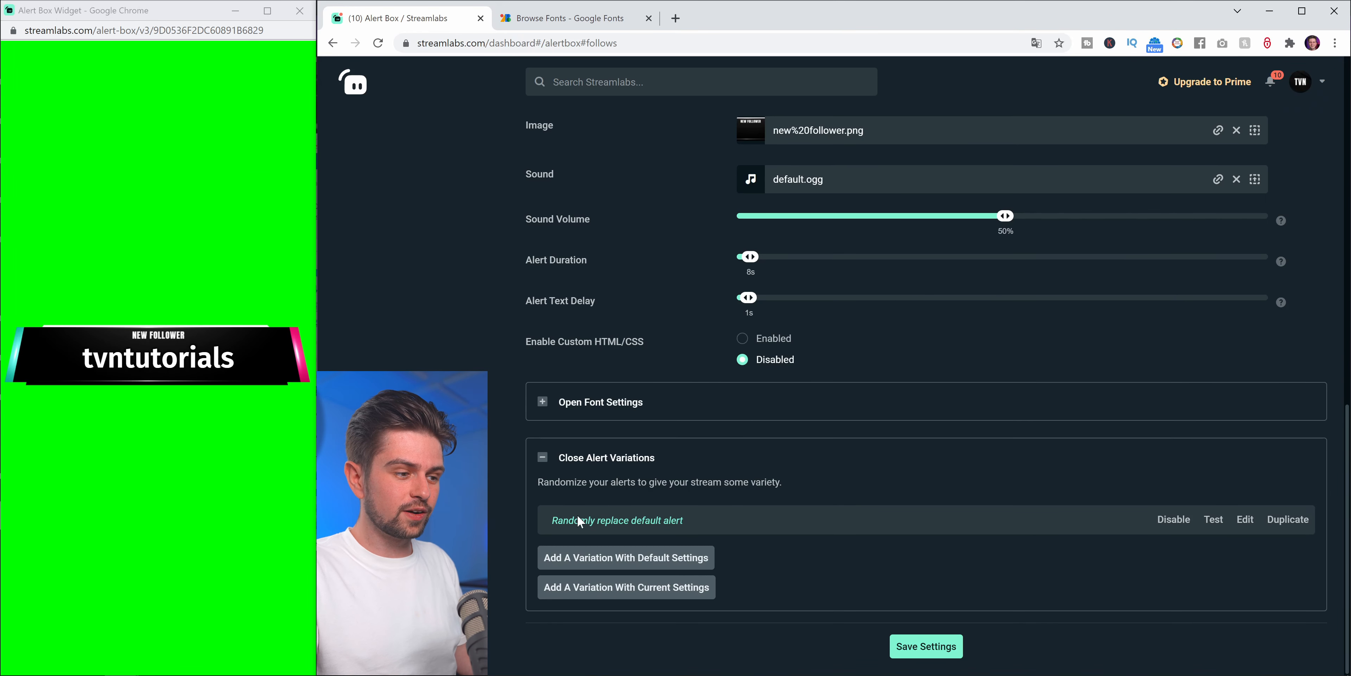
drag(575, 520, 689, 526)
click(974, 529)
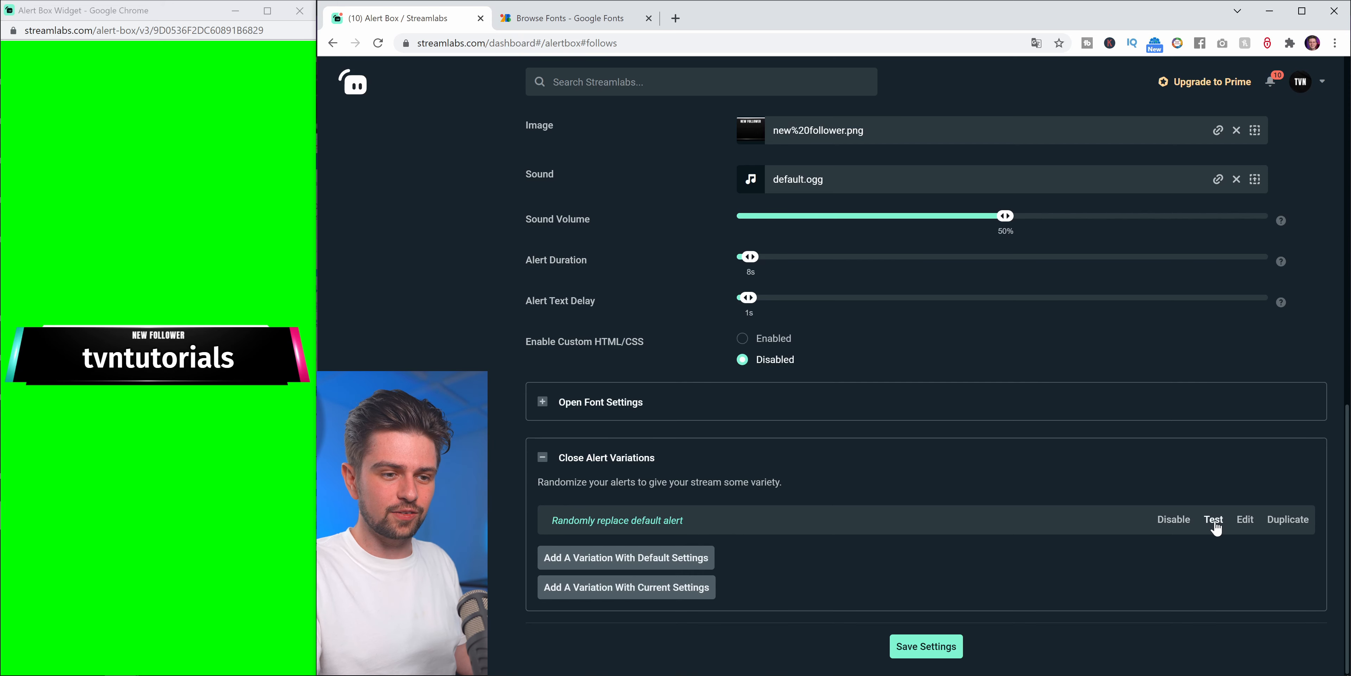
click(1214, 522)
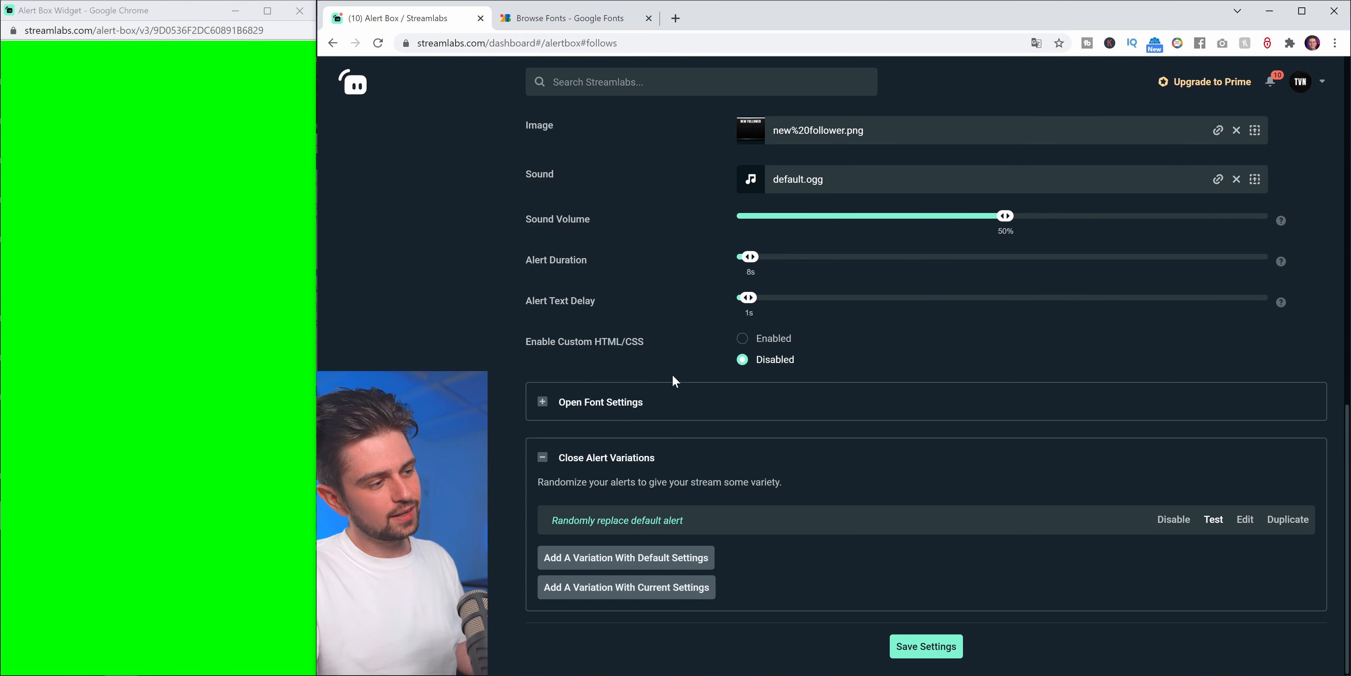
- Go to the subscription alert settings and set Show Prime Subs to Disabled
scroll(906, 495, up, 10)
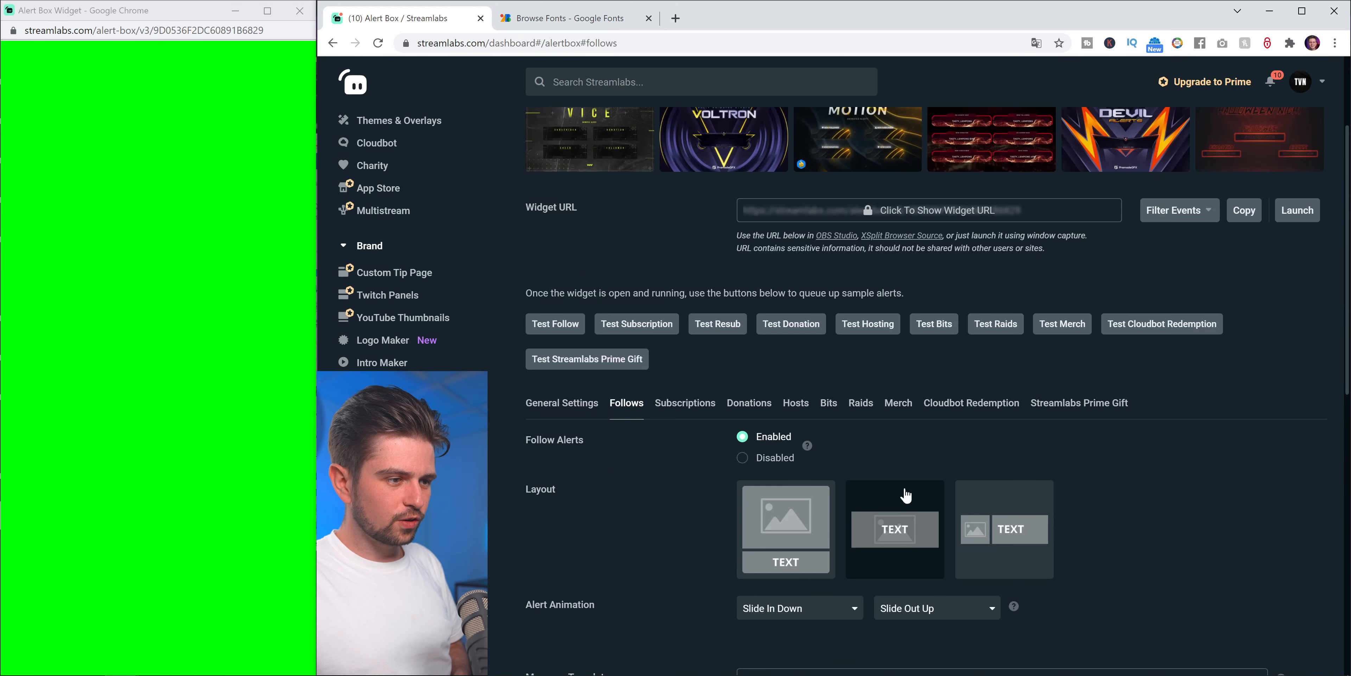
click(684, 412)
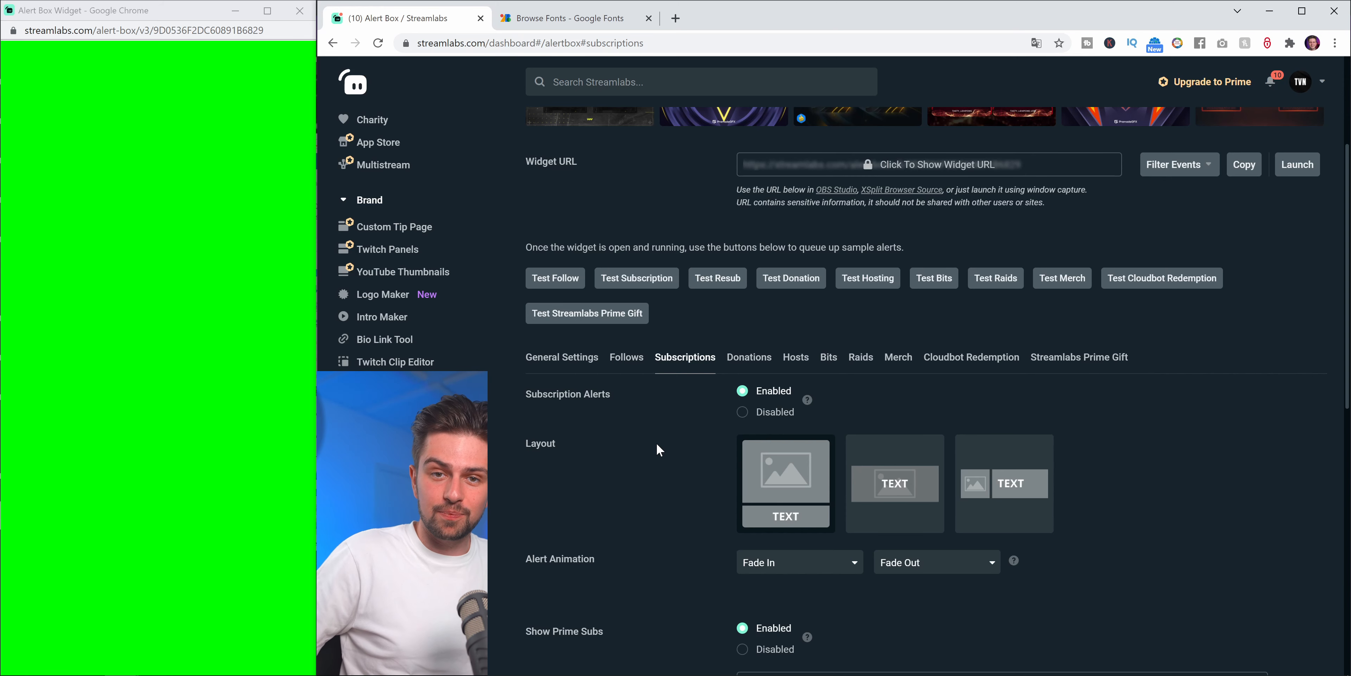
scroll(660, 450, down, 6)
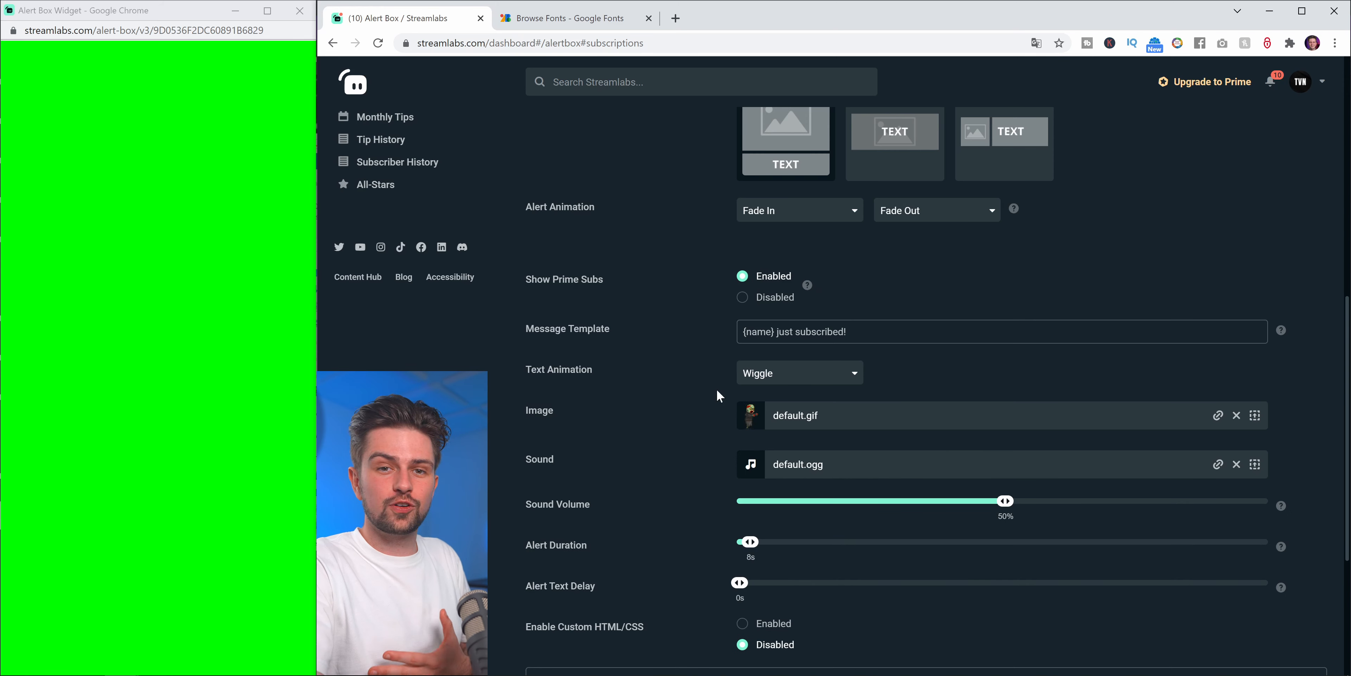
drag(524, 277, 608, 276)
click(794, 266)
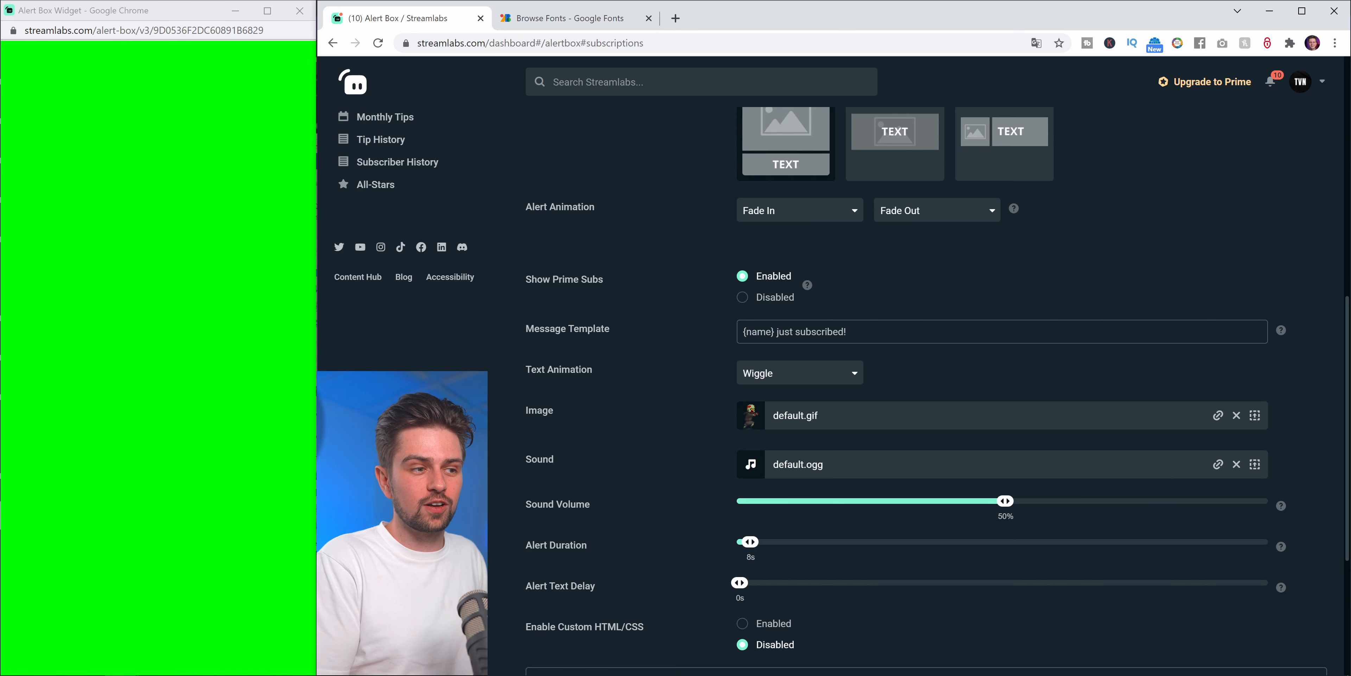
click(743, 297)
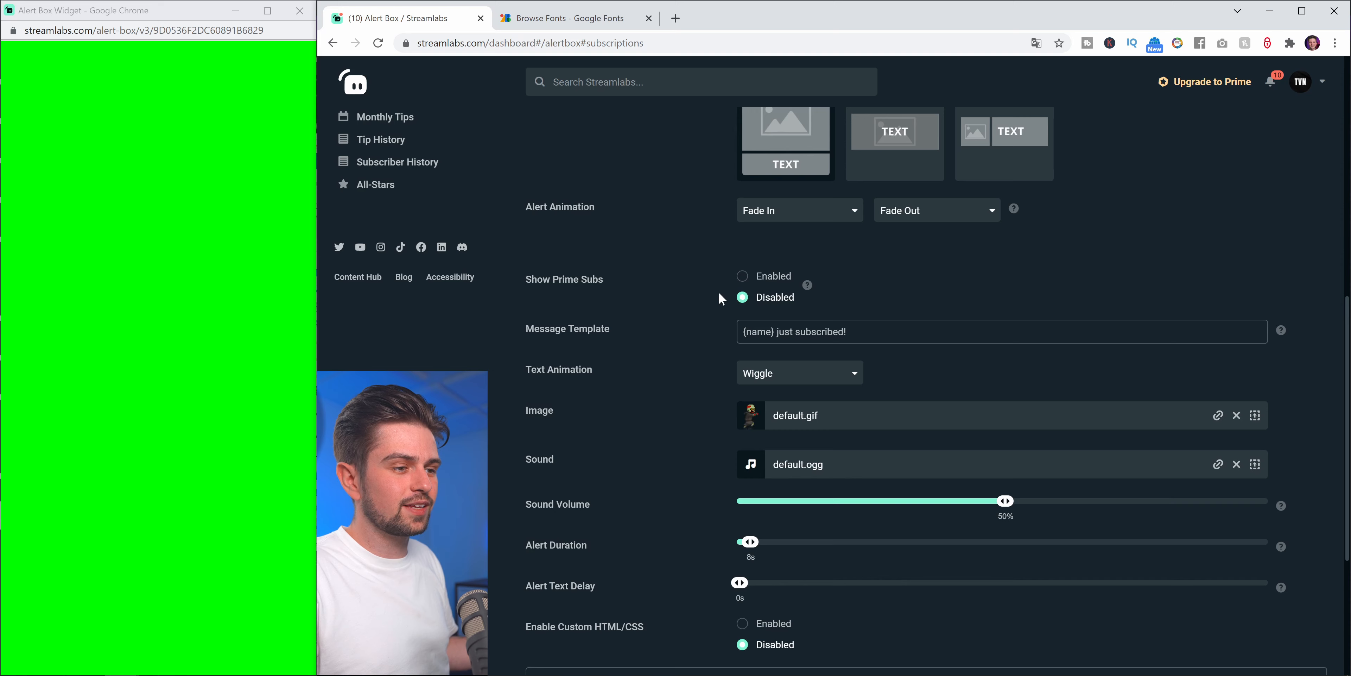
- Look through the subscription alert's message template, alert variations and font settings, leaving the two expandable sections collapsed
scroll(682, 322, down, 1)
drag(540, 258, 610, 258)
click(645, 295)
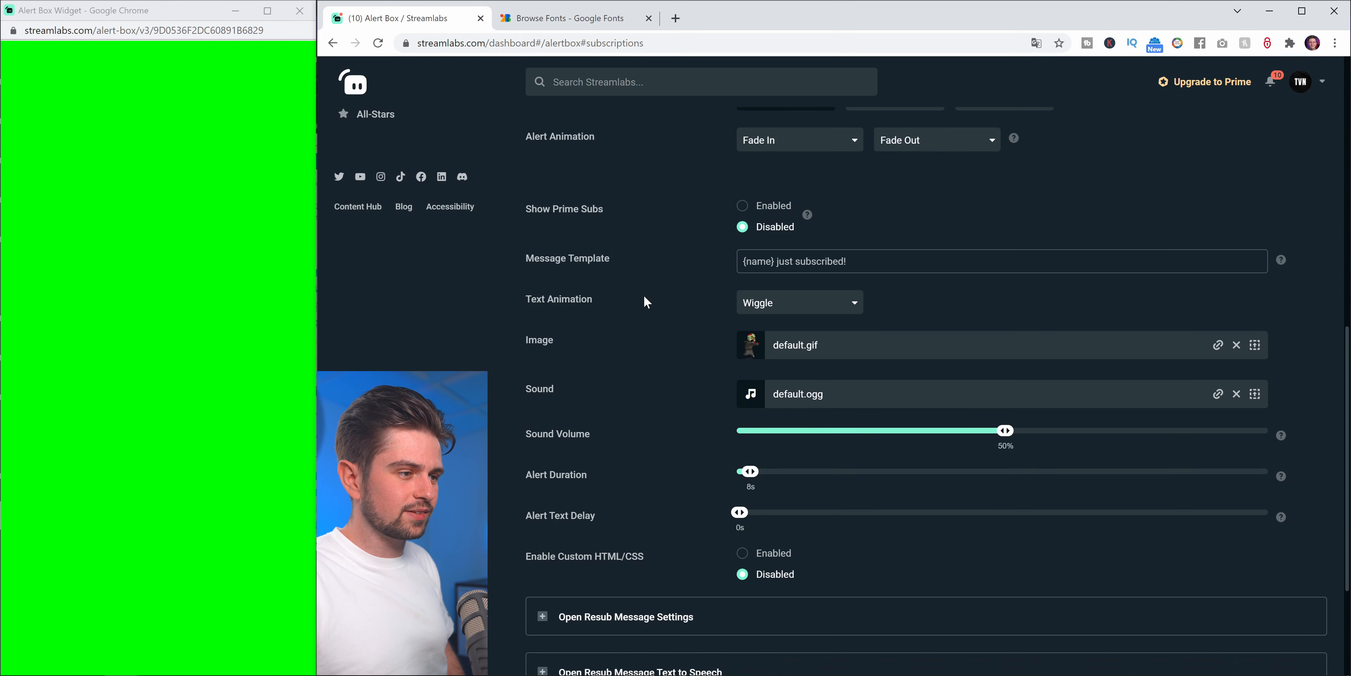
scroll(641, 284, down, 3)
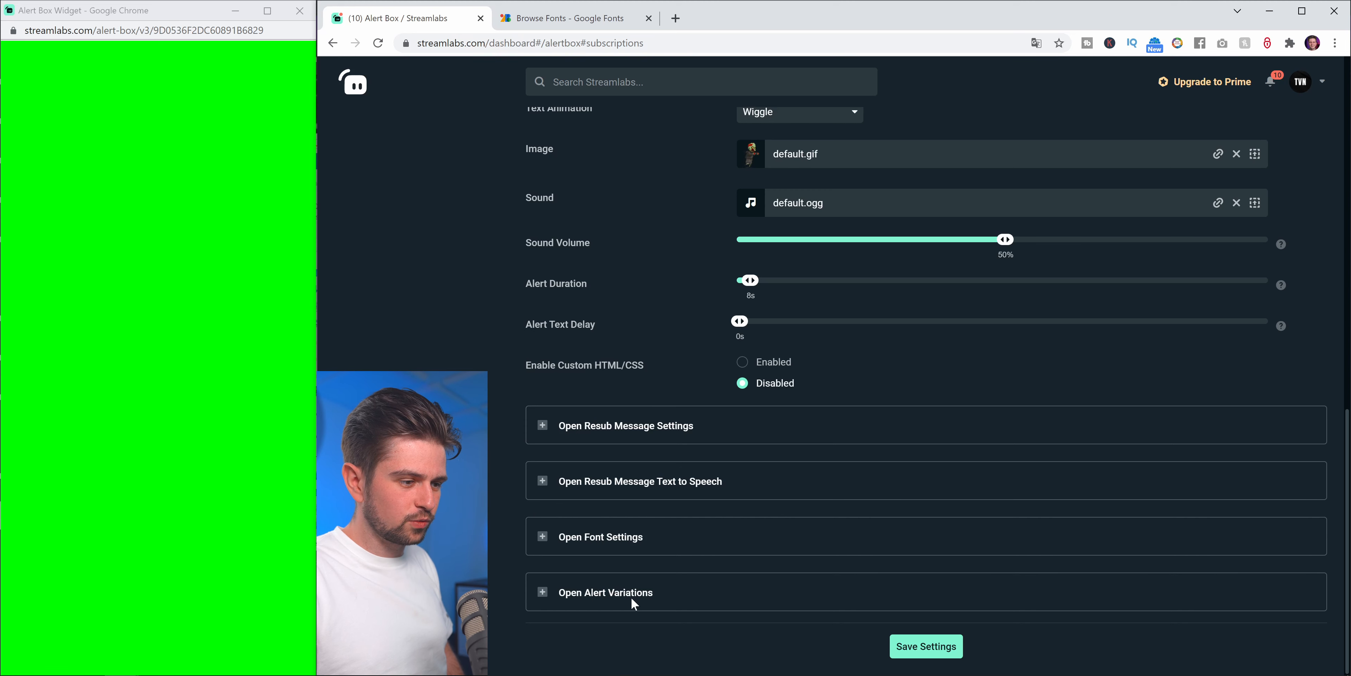
click(582, 598)
click(589, 597)
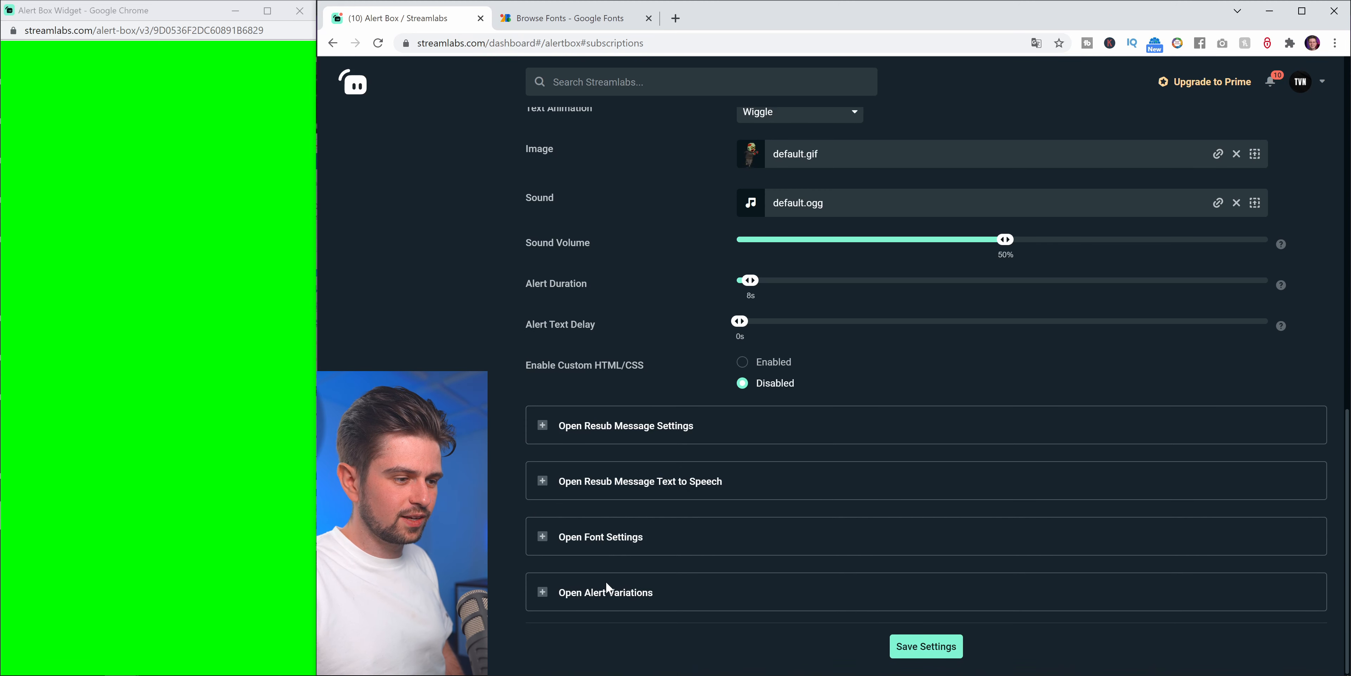
click(584, 533)
click(616, 537)
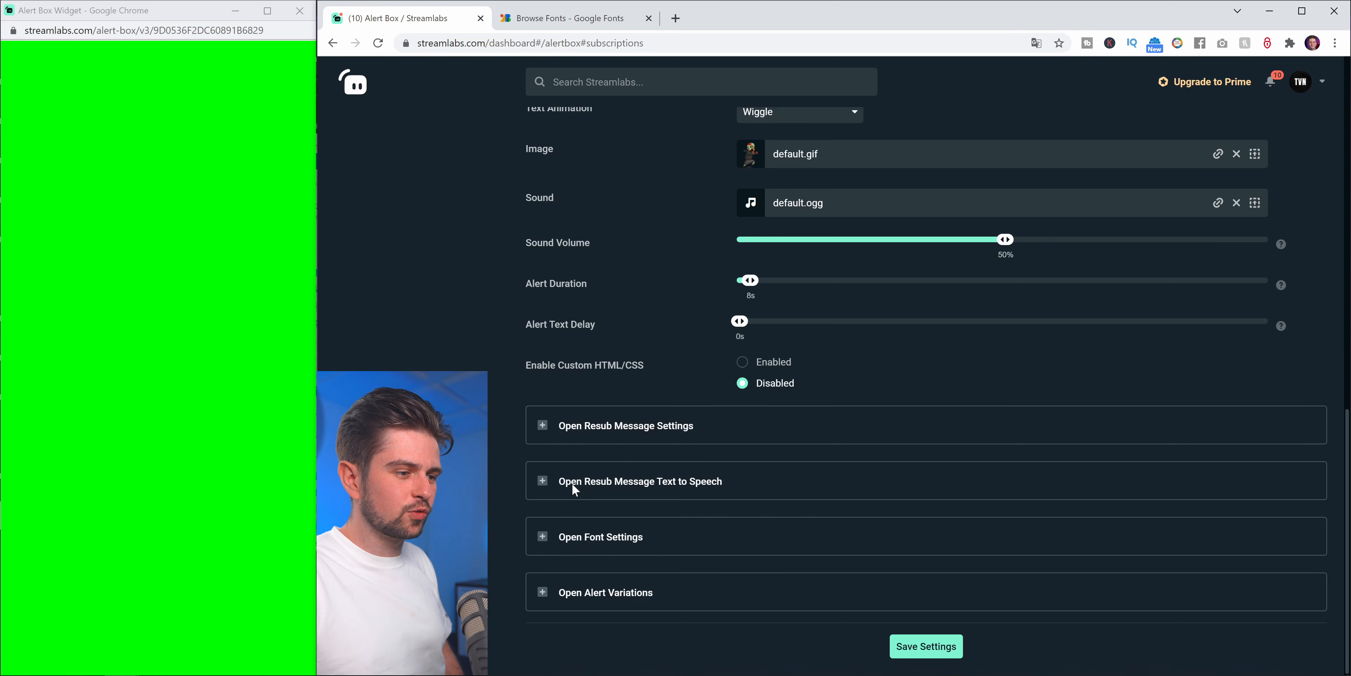
- Expand the Resub Message Text to Speech settings and enable text to speech
click(697, 482)
scroll(718, 506, down, 3)
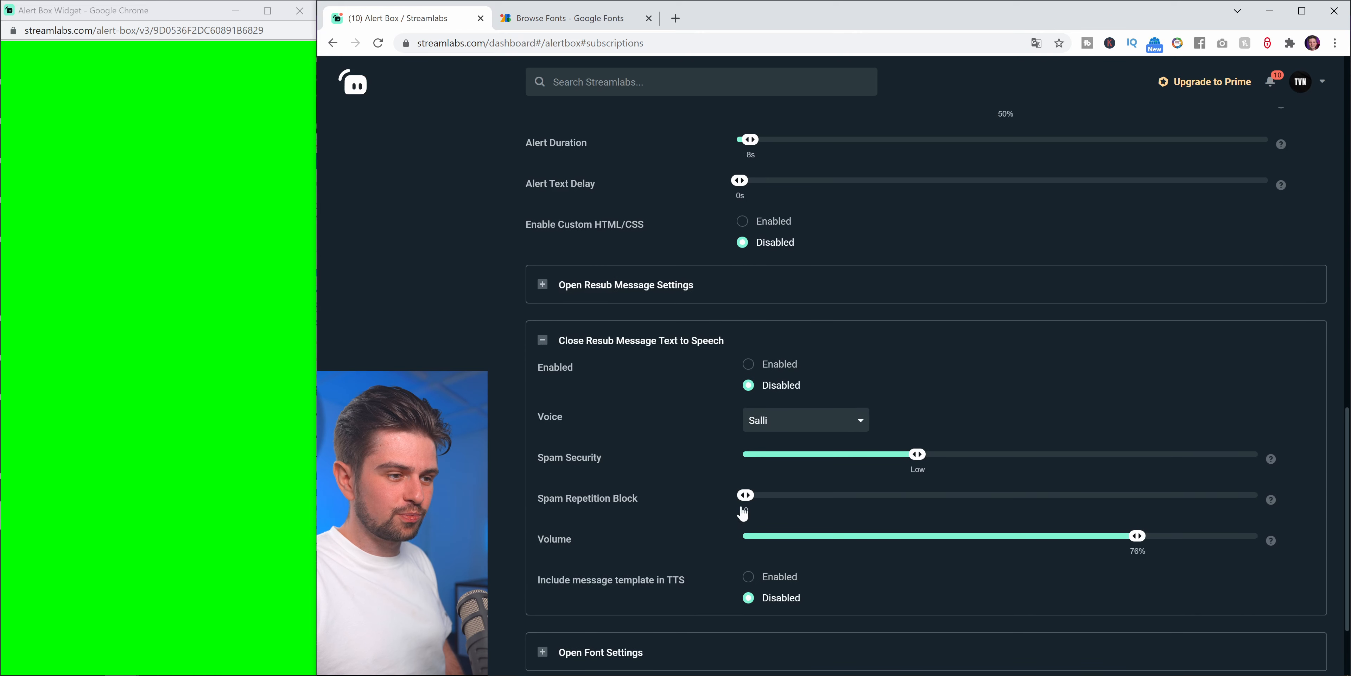
right_click(752, 372)
click(749, 365)
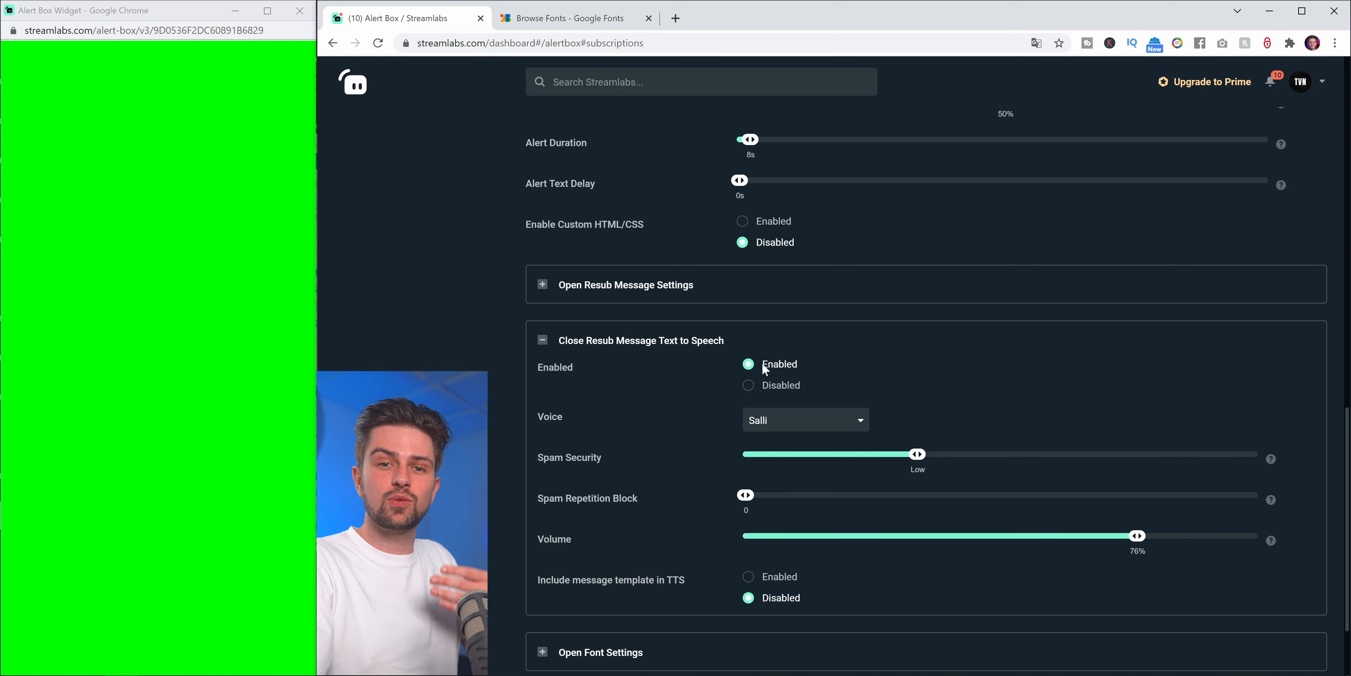
scroll(639, 313, down, 1)
drag(741, 268, 630, 273)
click(630, 274)
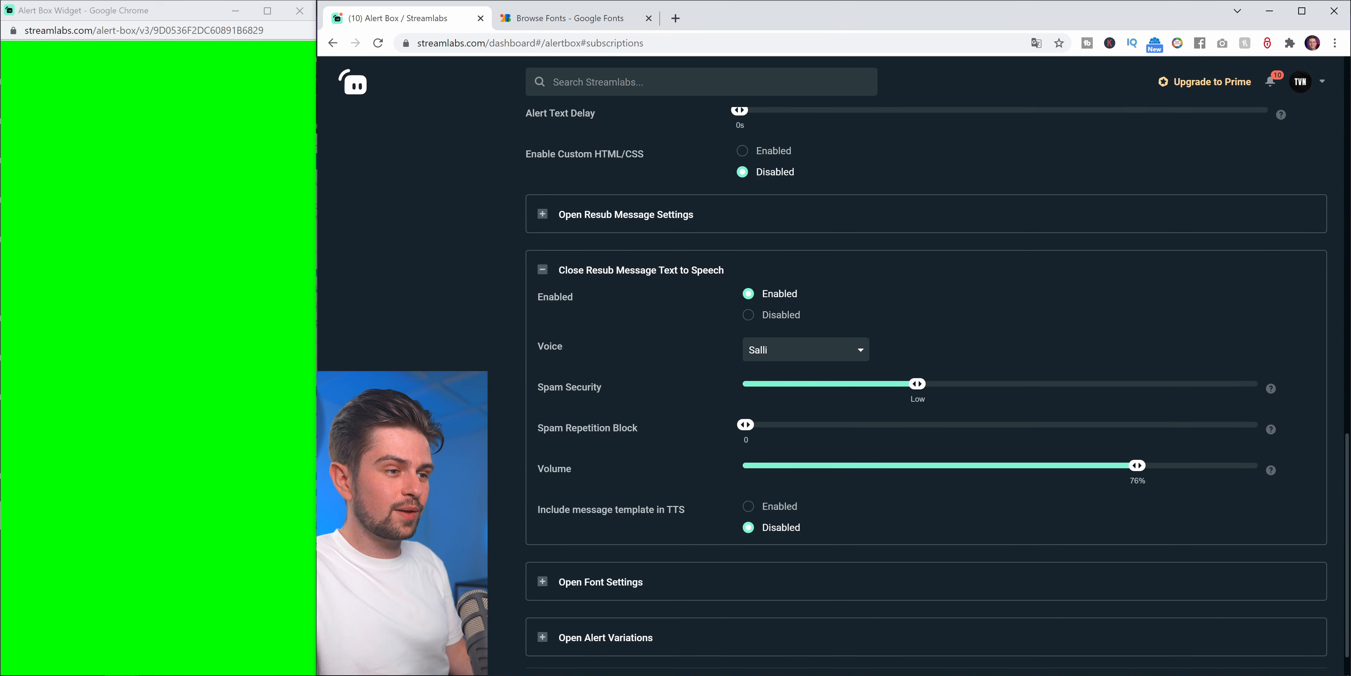
click(752, 315)
click(749, 294)
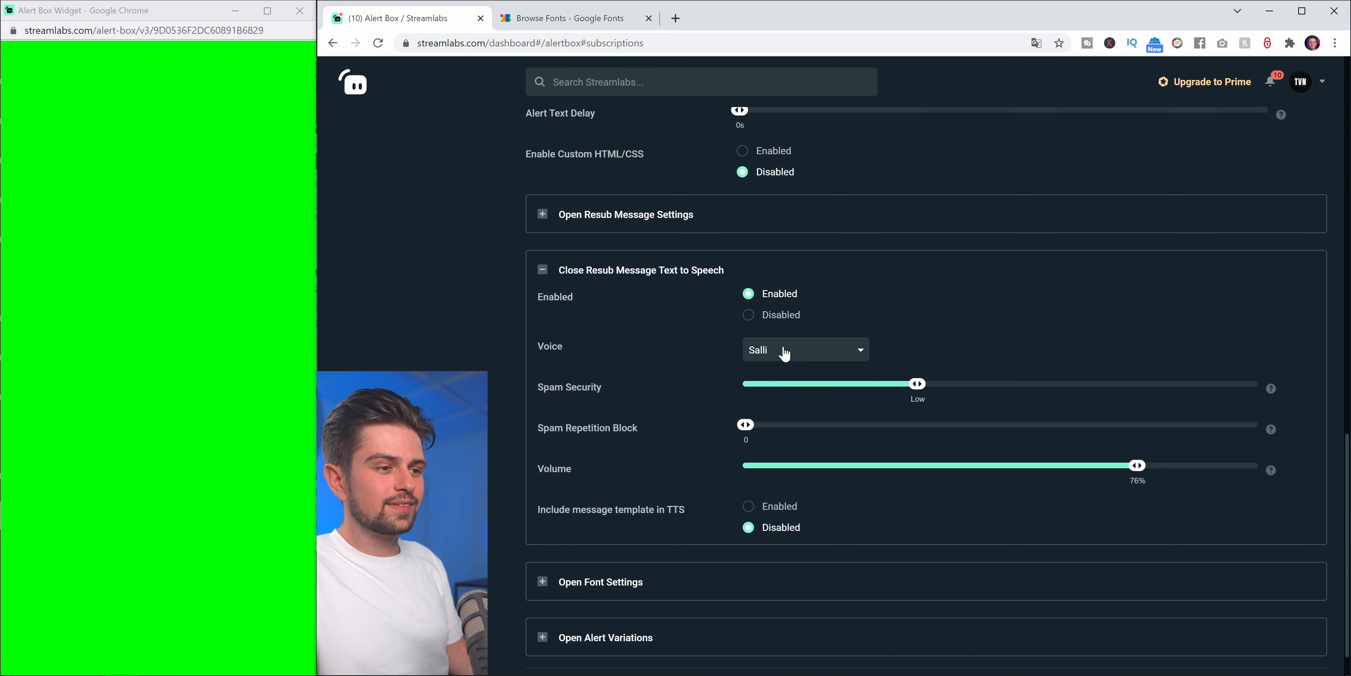
- Set the resub message text-to-speech voice to Brian
click(785, 350)
scroll(788, 444, up, 2)
click(789, 452)
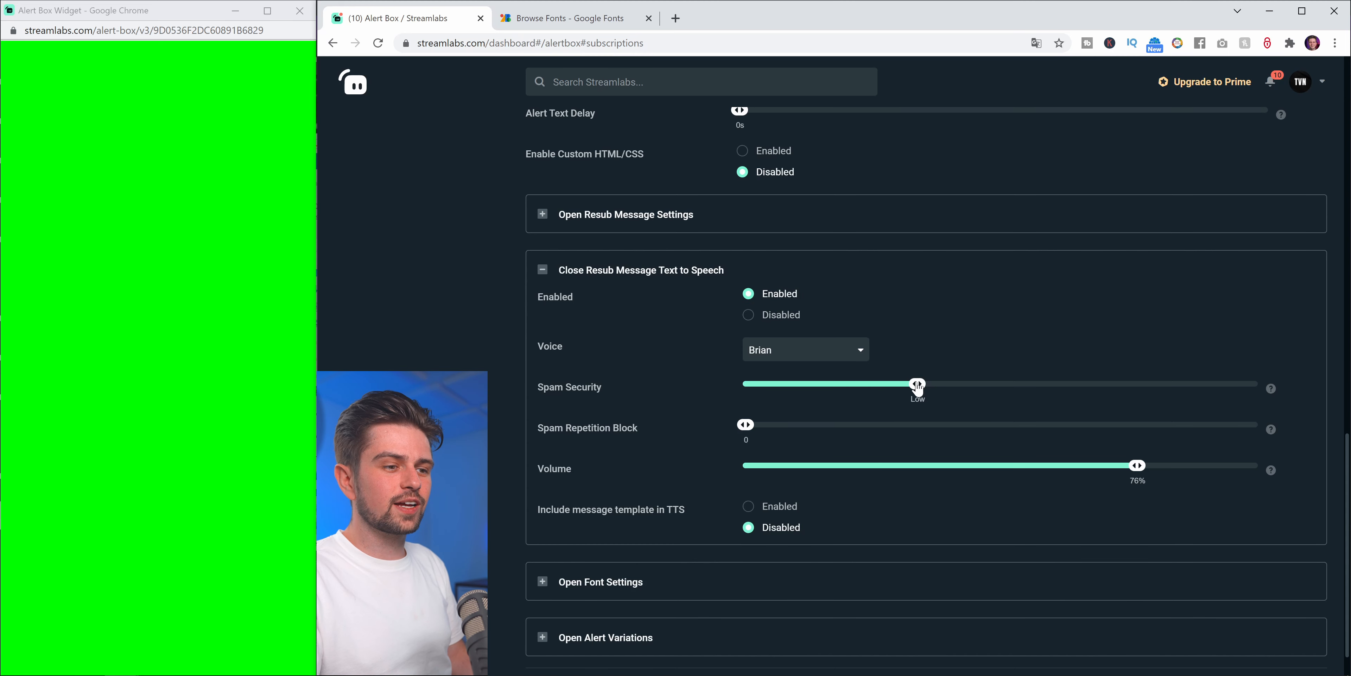
- Keep the text-to-speech Spam Security at Low and set Spam Repetition Block to 3
mouse_move(917, 386)
mouse_down()
mouse_move(1233, 389)
mouse_move(902, 393)
mouse_up()
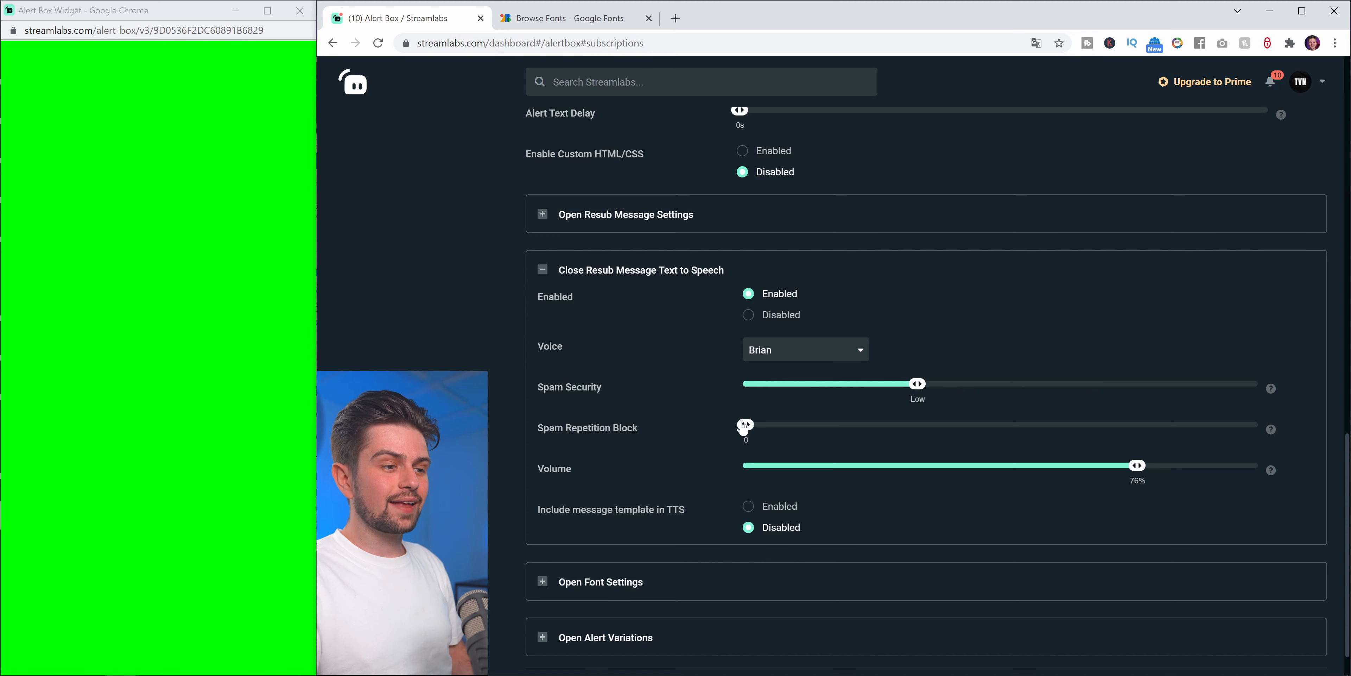
drag(743, 425, 698, 446)
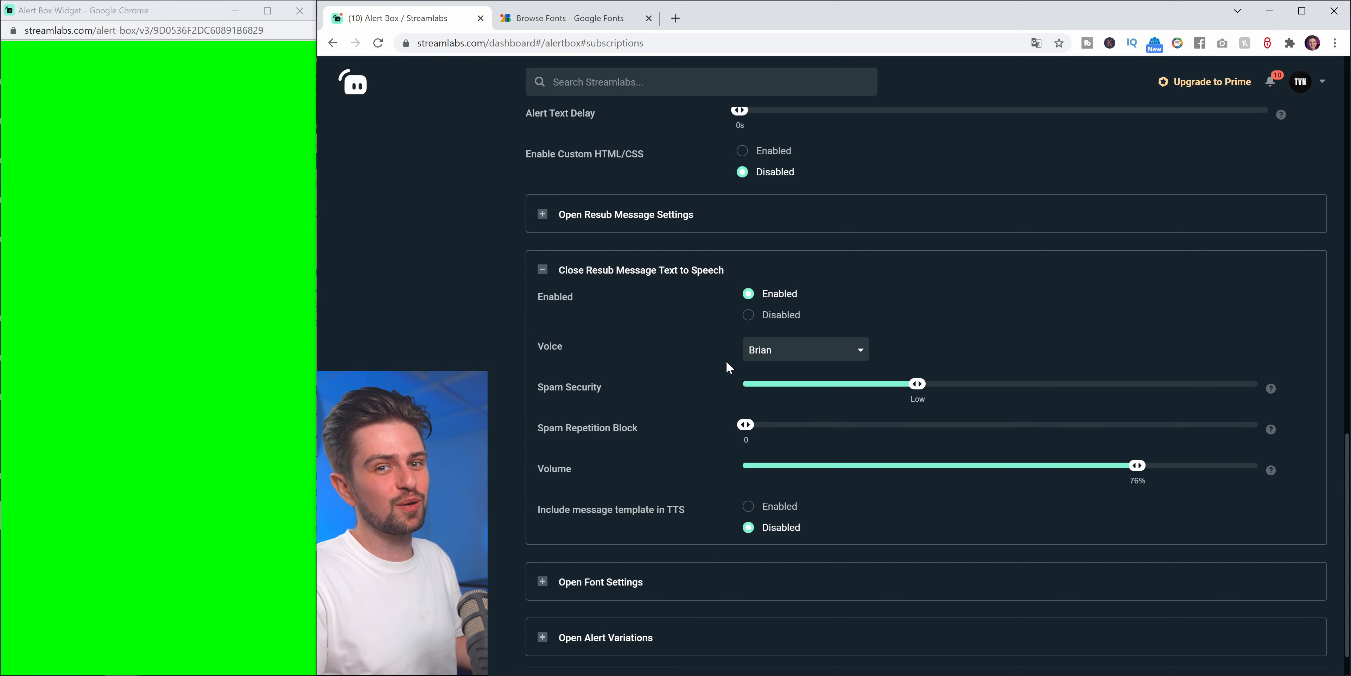
drag(746, 424, 762, 425)
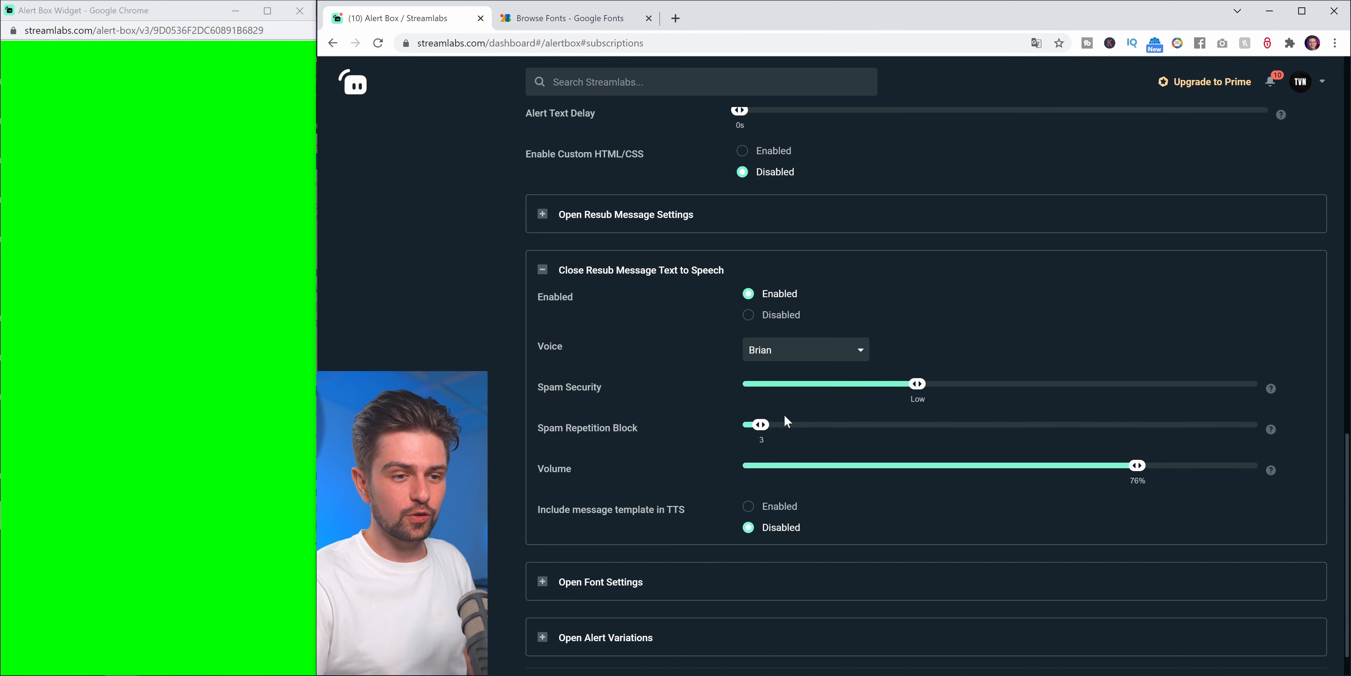
- Set the resub text-to-speech Spam Repetition Block to 4 and the volume to 84%
drag(1138, 465, 1177, 475)
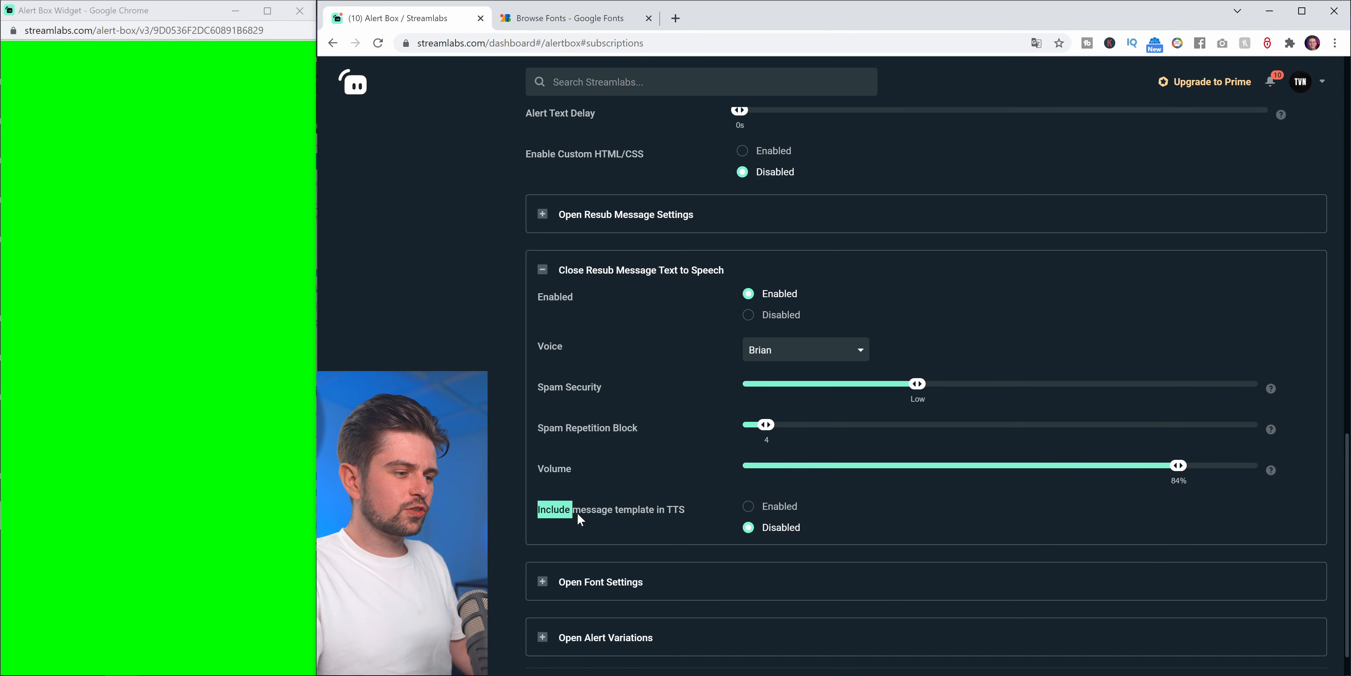
click(719, 526)
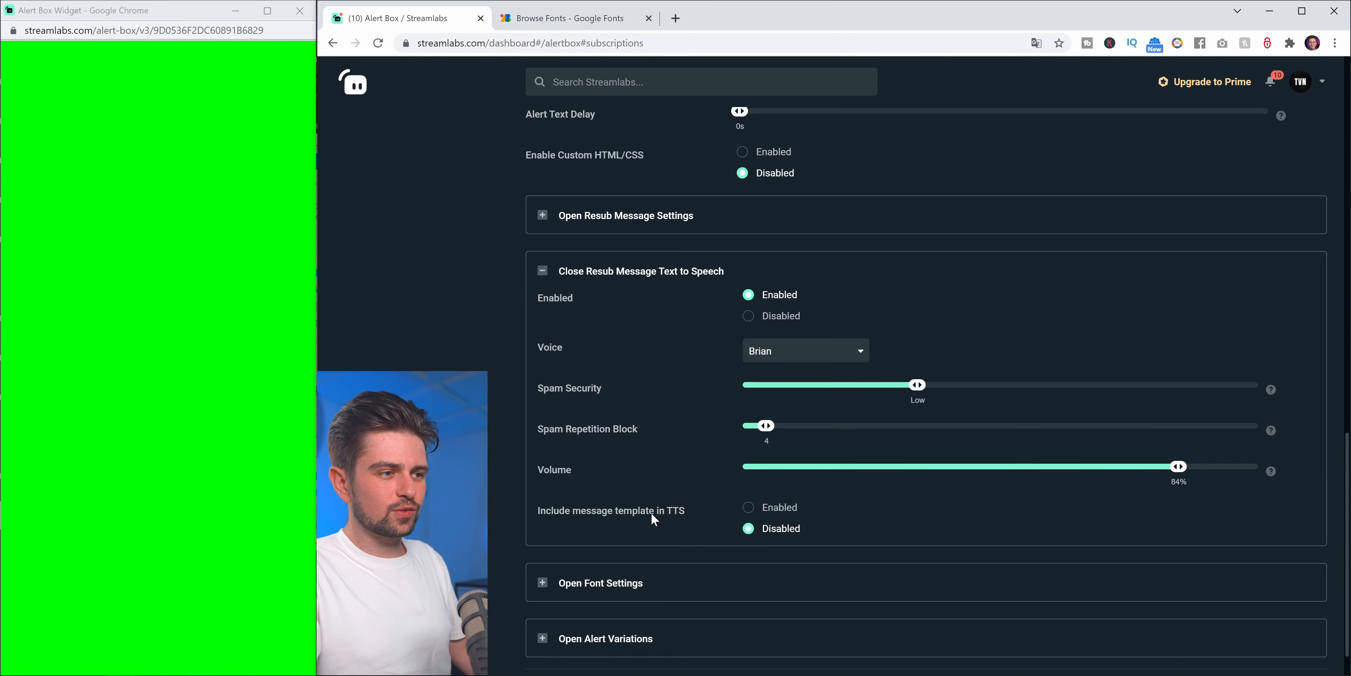
- Check the subscription message template, keep its inclusion in TTS disabled, and collapse the Resub Message Text to Speech settings
scroll(652, 512, up, 12)
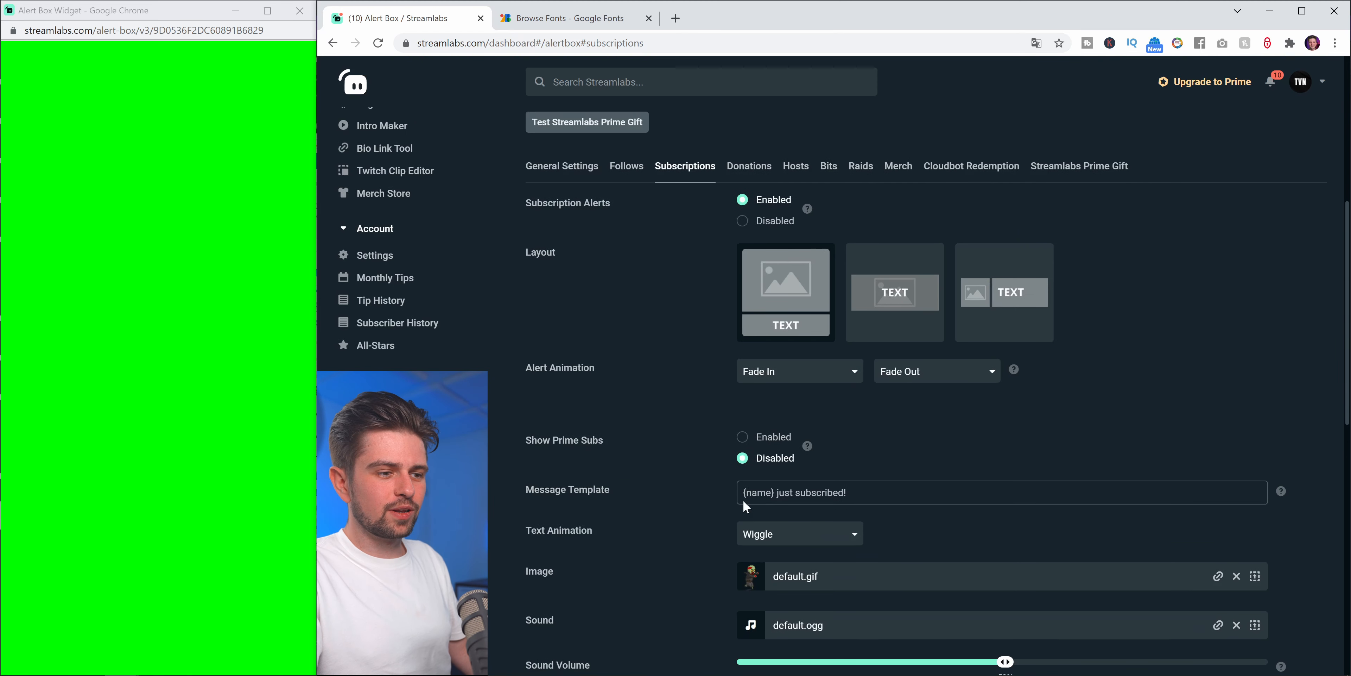
drag(850, 493, 729, 498)
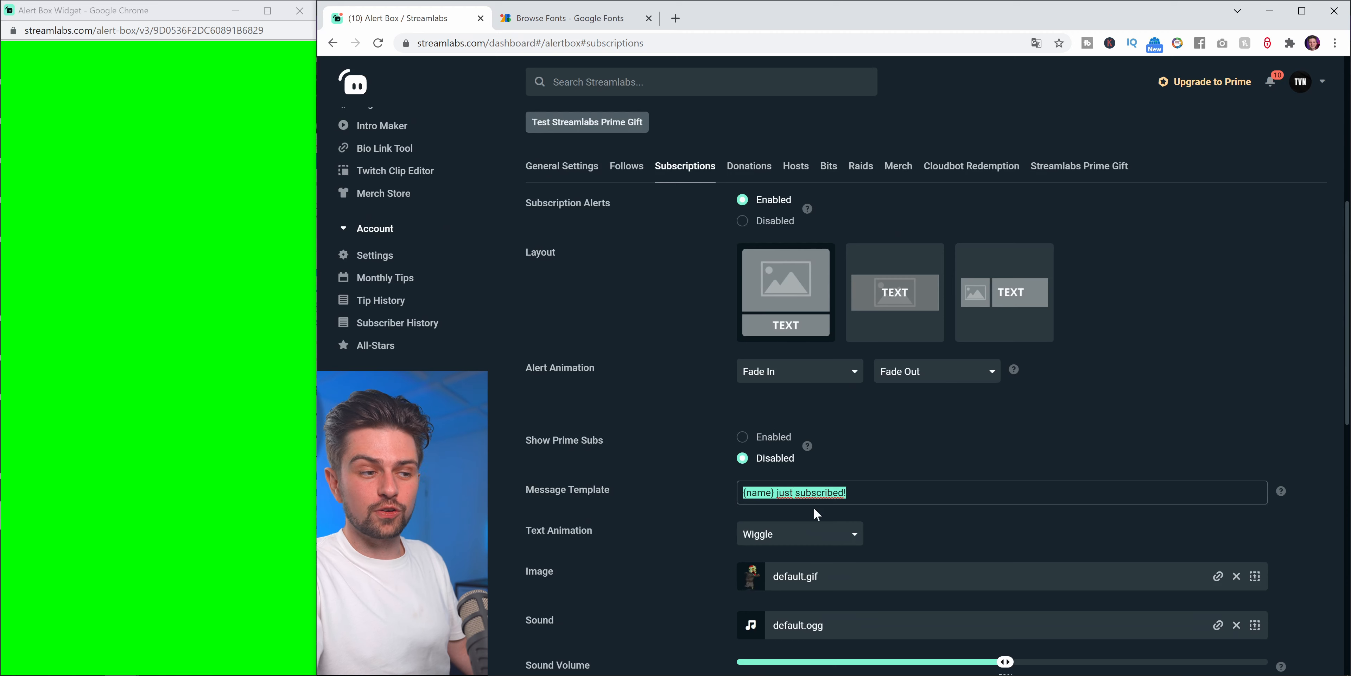
click(752, 493)
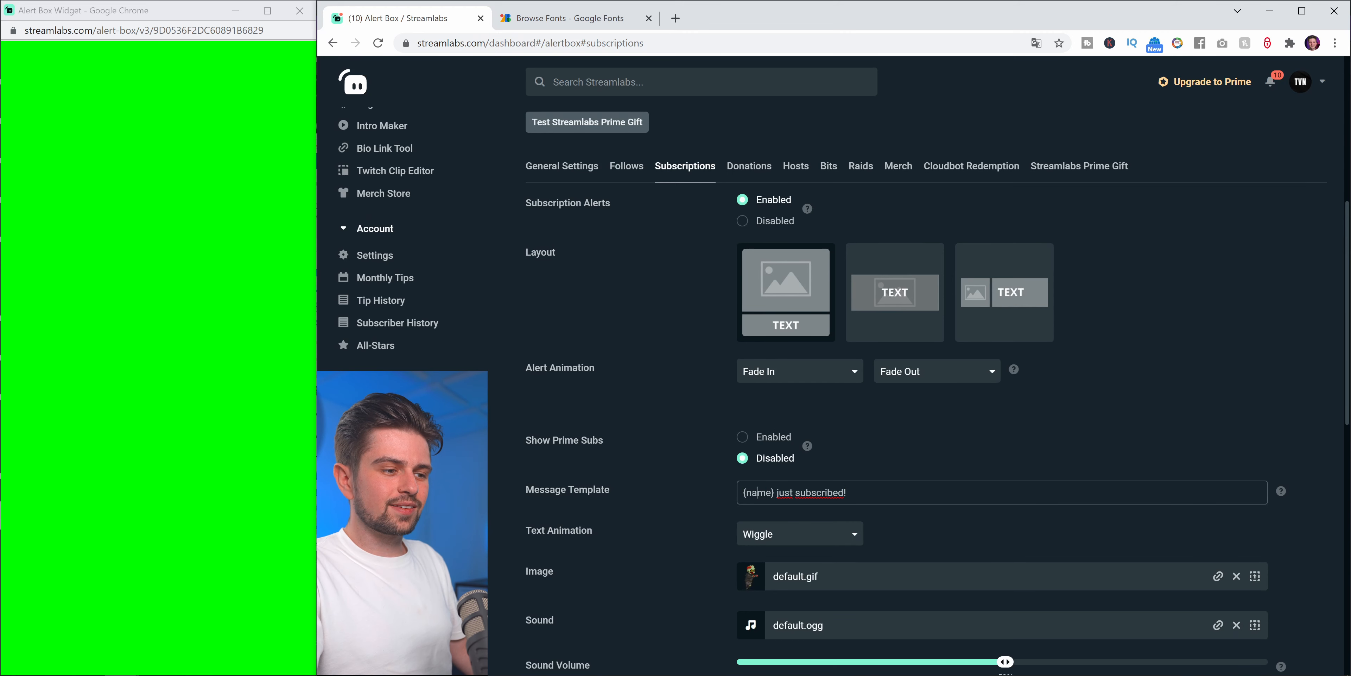
drag(752, 493, 848, 492)
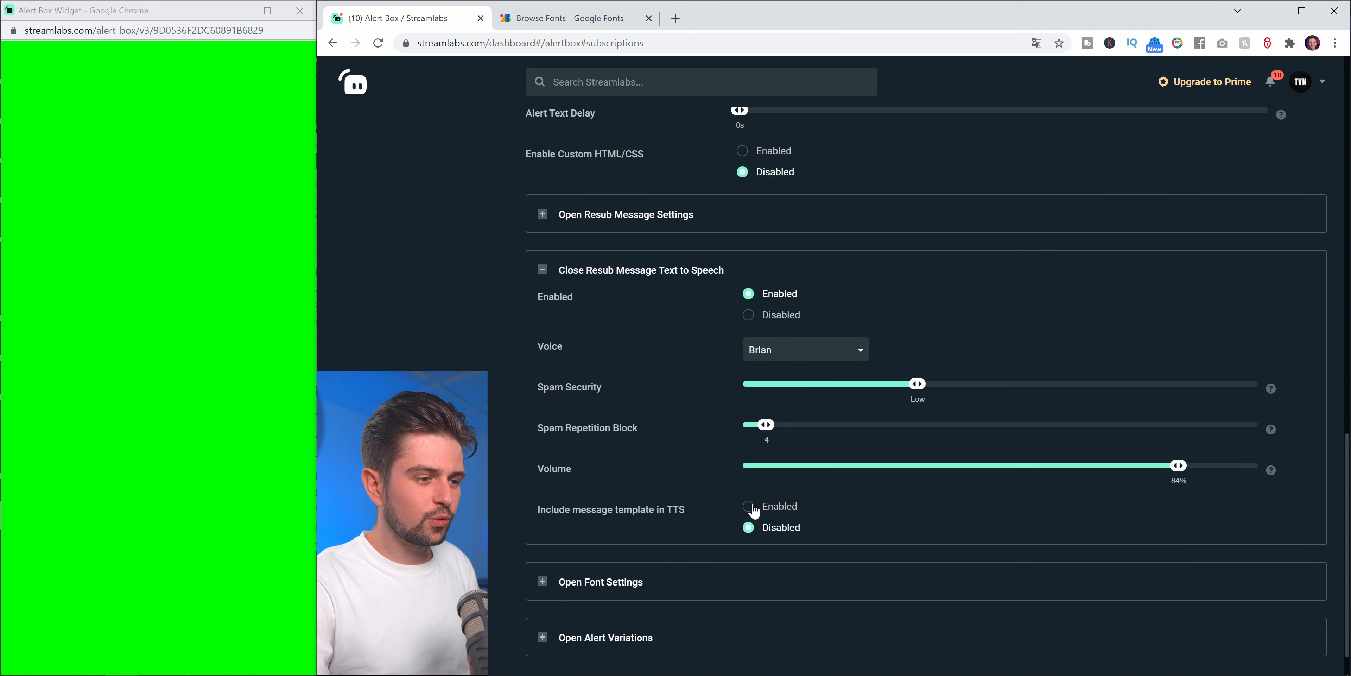
click(748, 507)
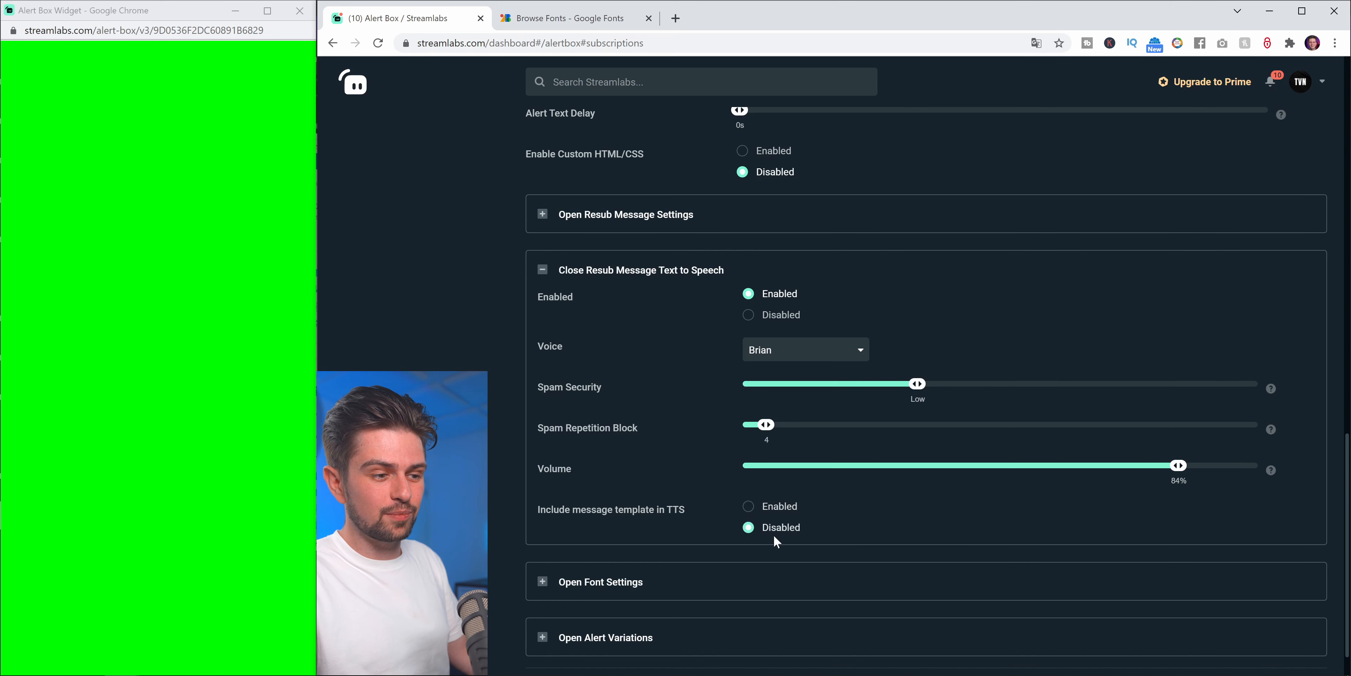
click(656, 270)
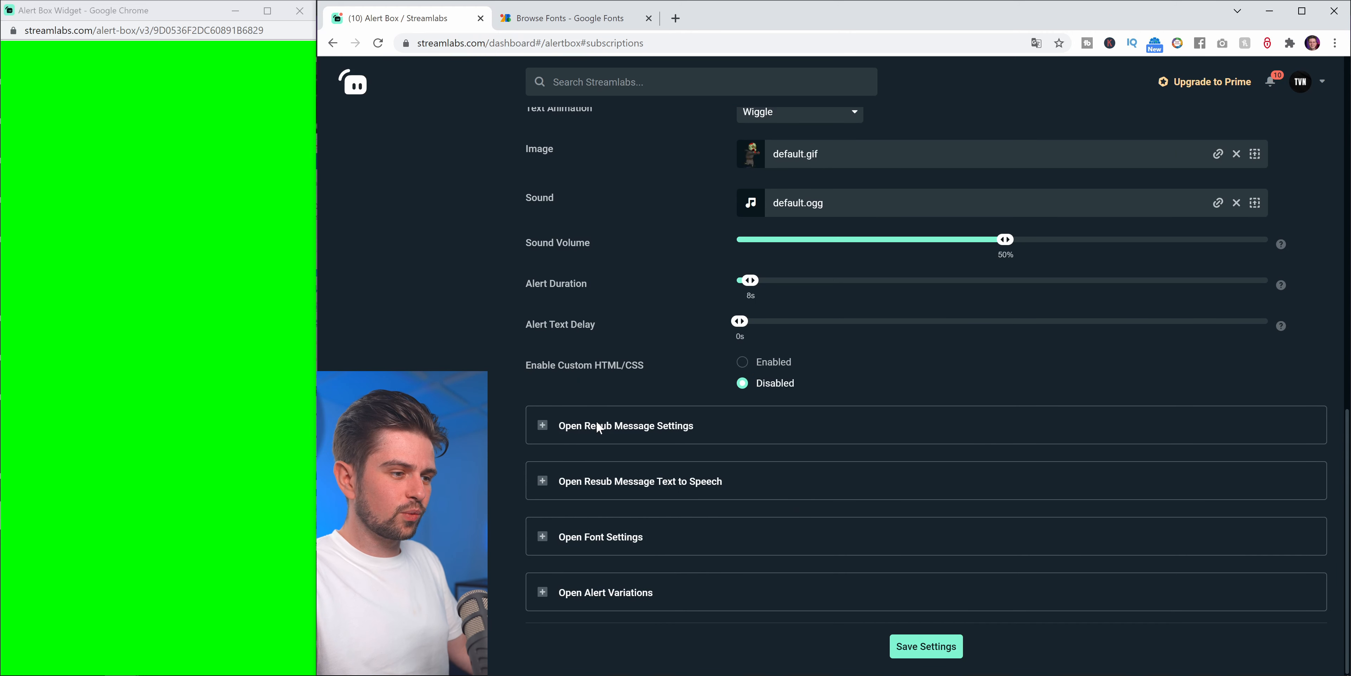
- Expand the Resub Message Settings, try Do not show and disallowing Twitch emotes, and restore both options
click(665, 440)
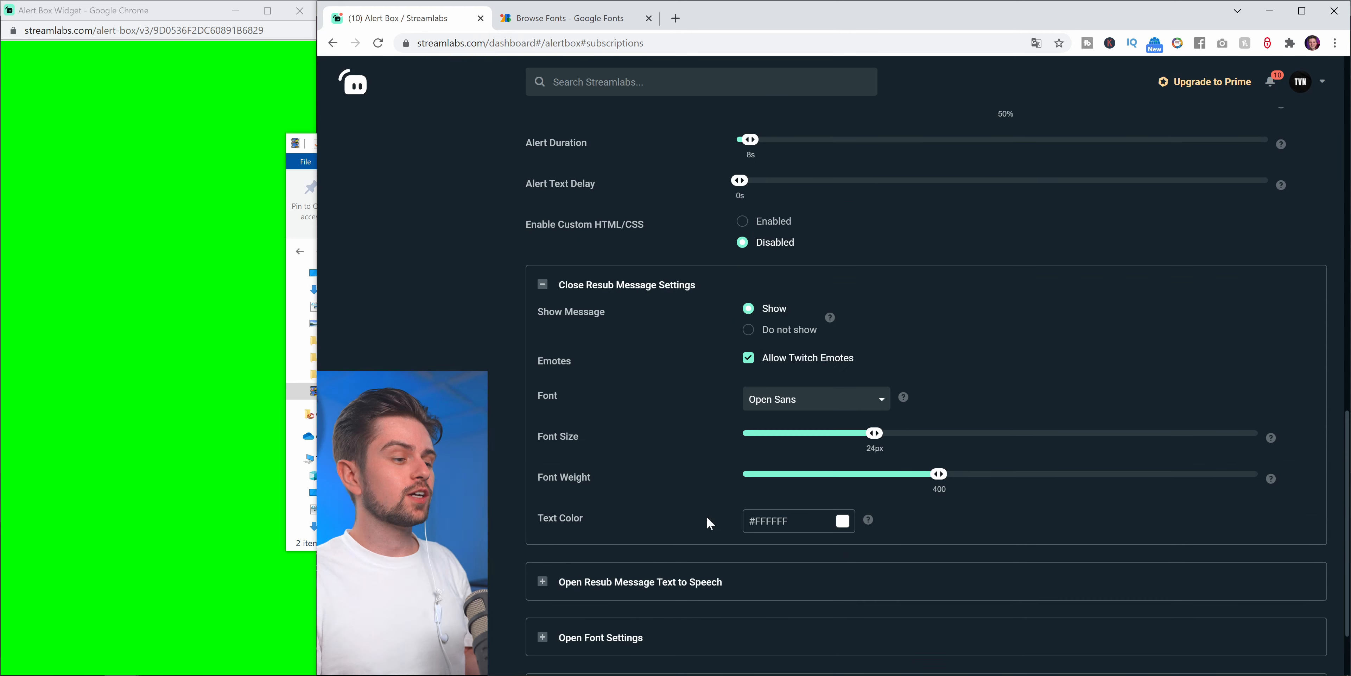
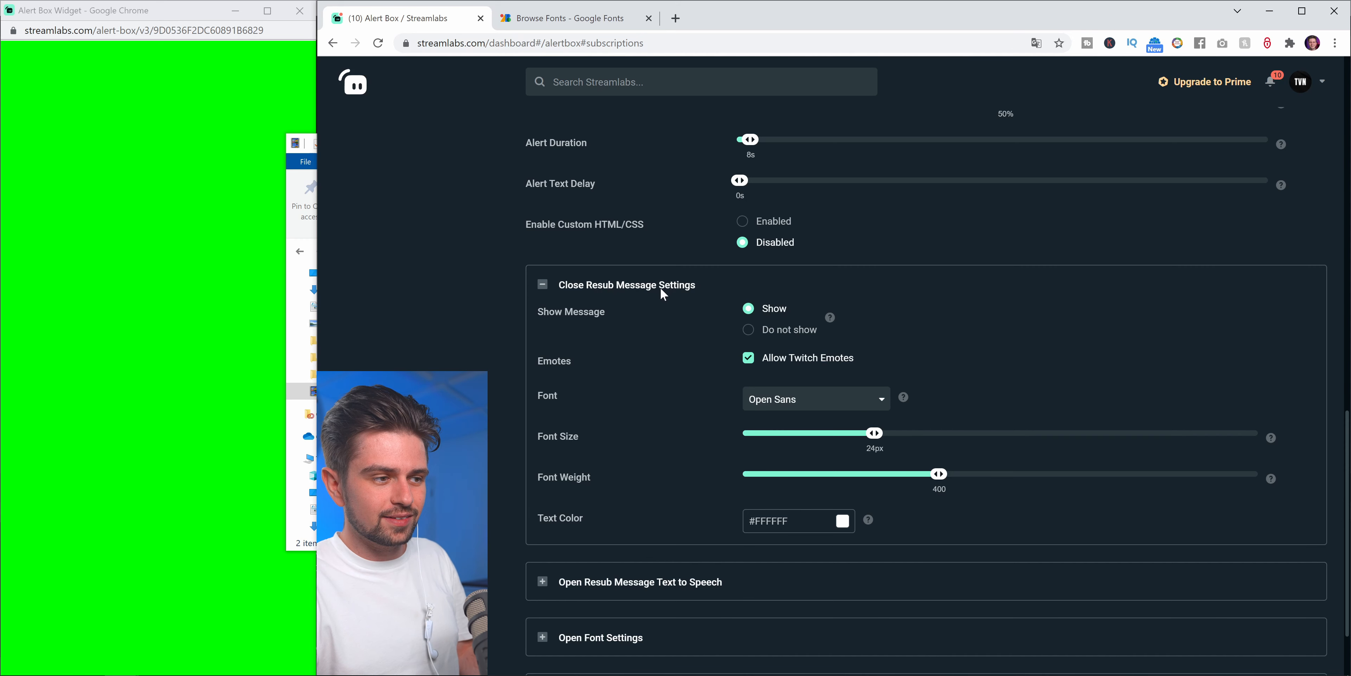
click(748, 330)
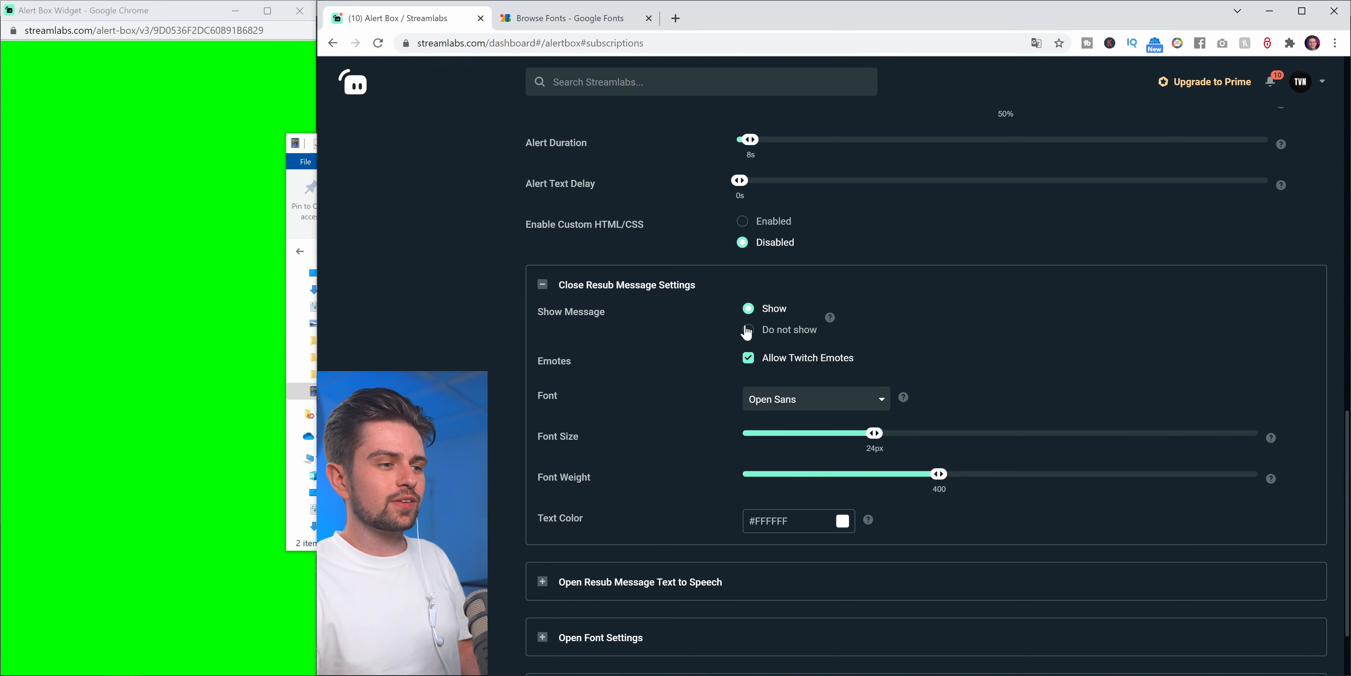
drag(542, 363, 726, 378)
click(747, 360)
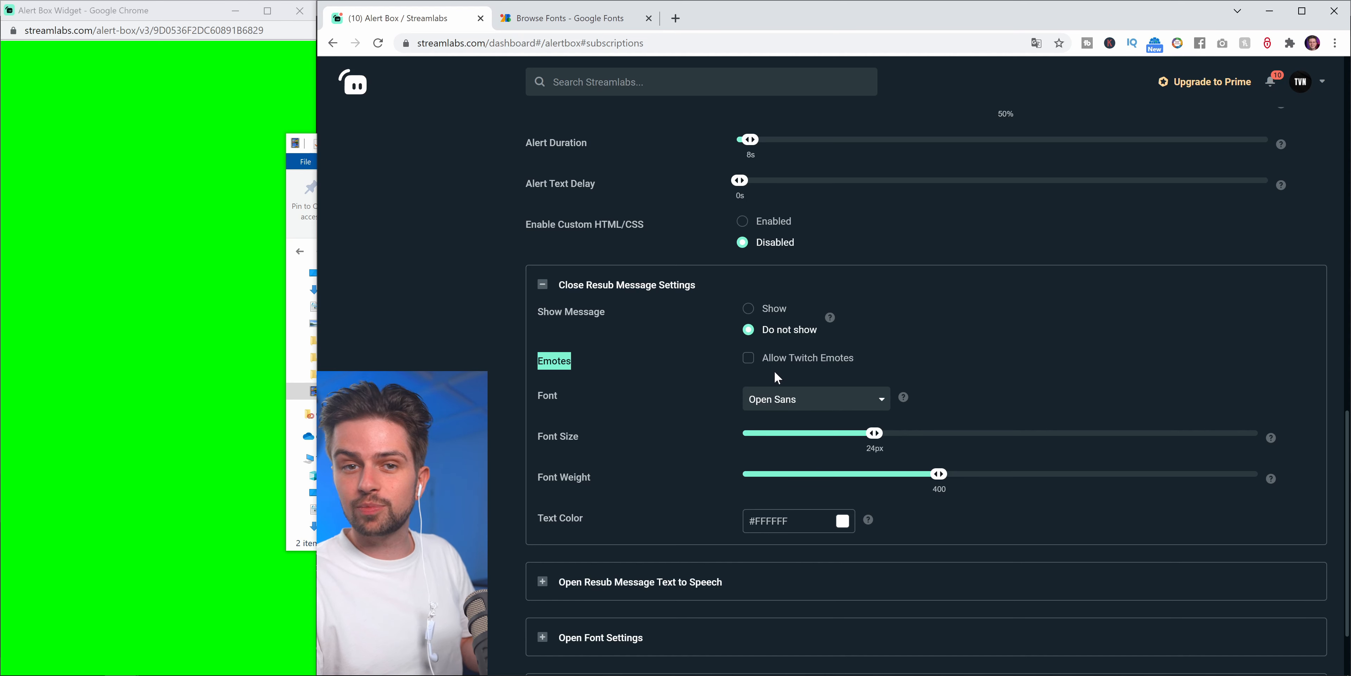
click(671, 366)
click(749, 358)
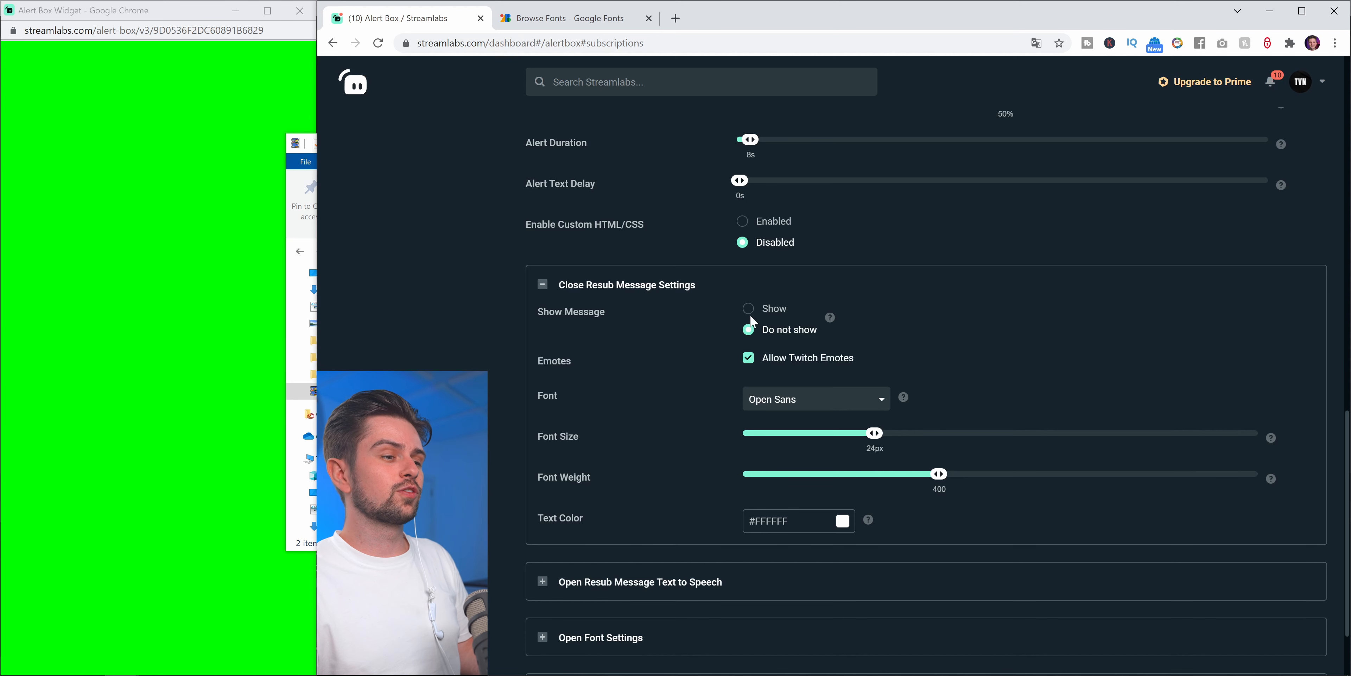
click(749, 309)
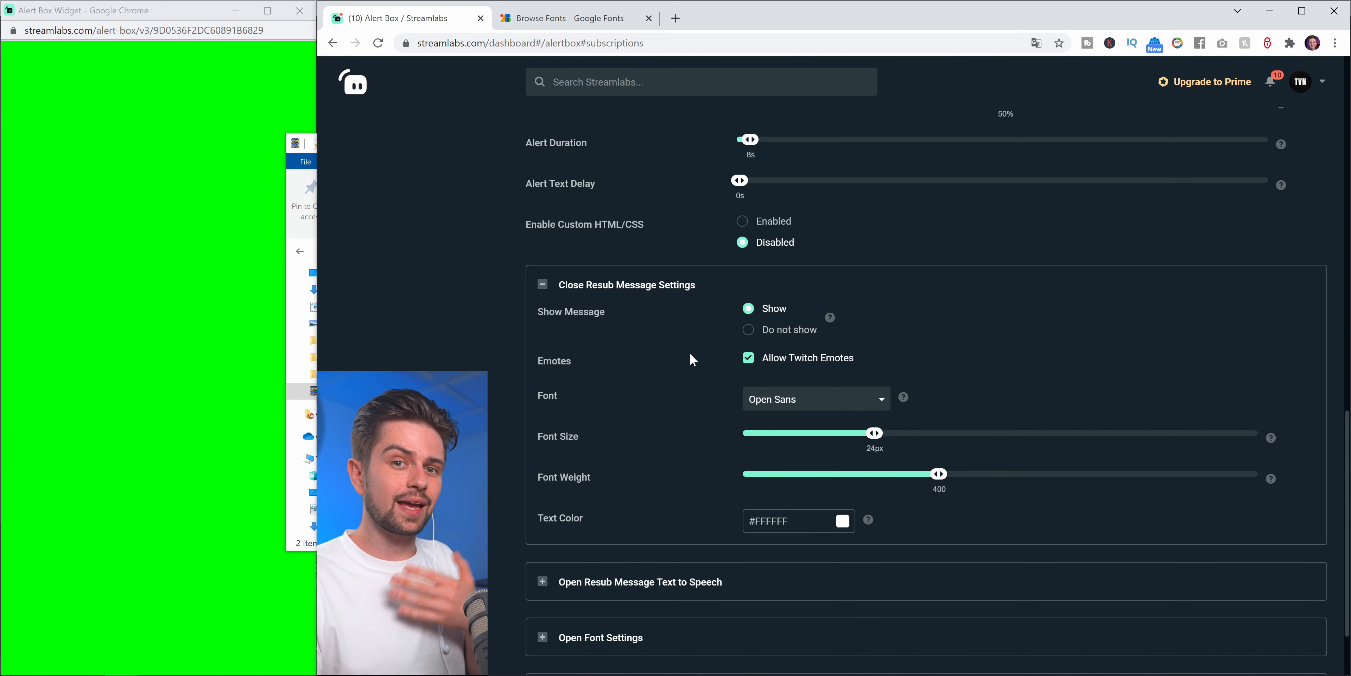
- Review the Resub Message Text to Speech settings and the resub message font choices, leaving the text-to-speech section collapsed
scroll(682, 367, down, 2)
click(641, 476)
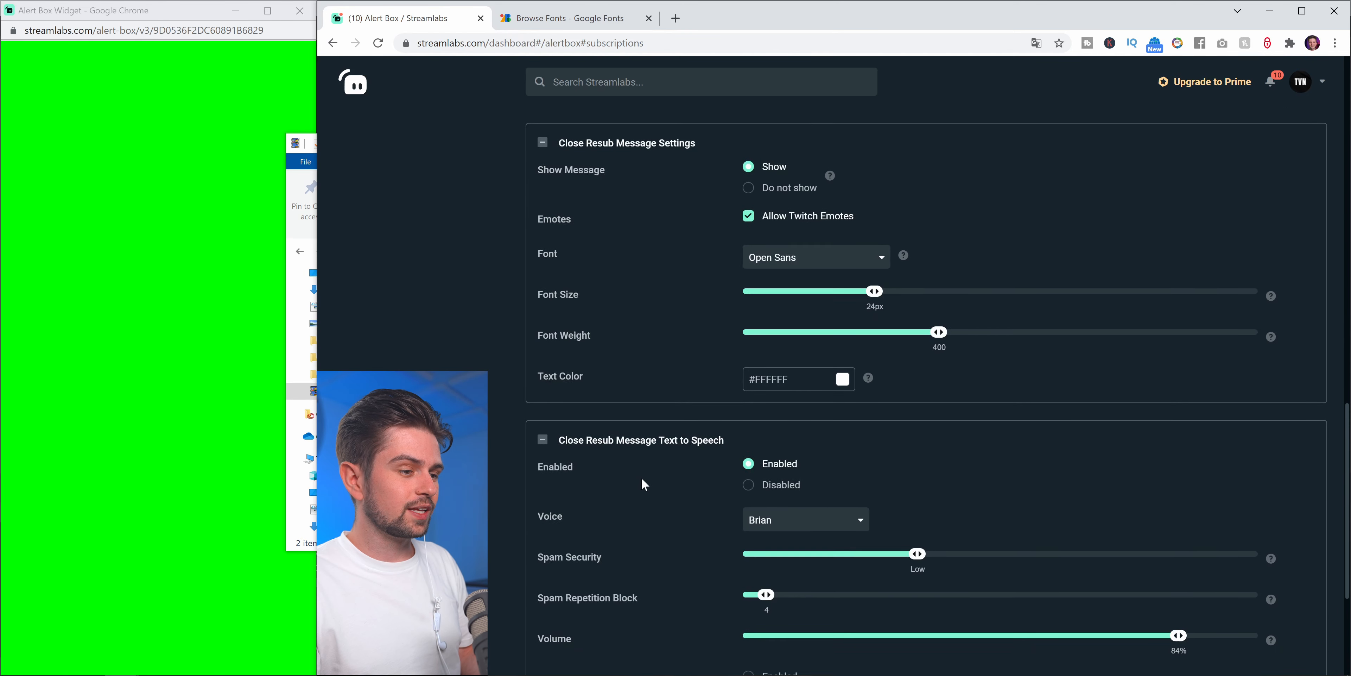
scroll(642, 477, down, 3)
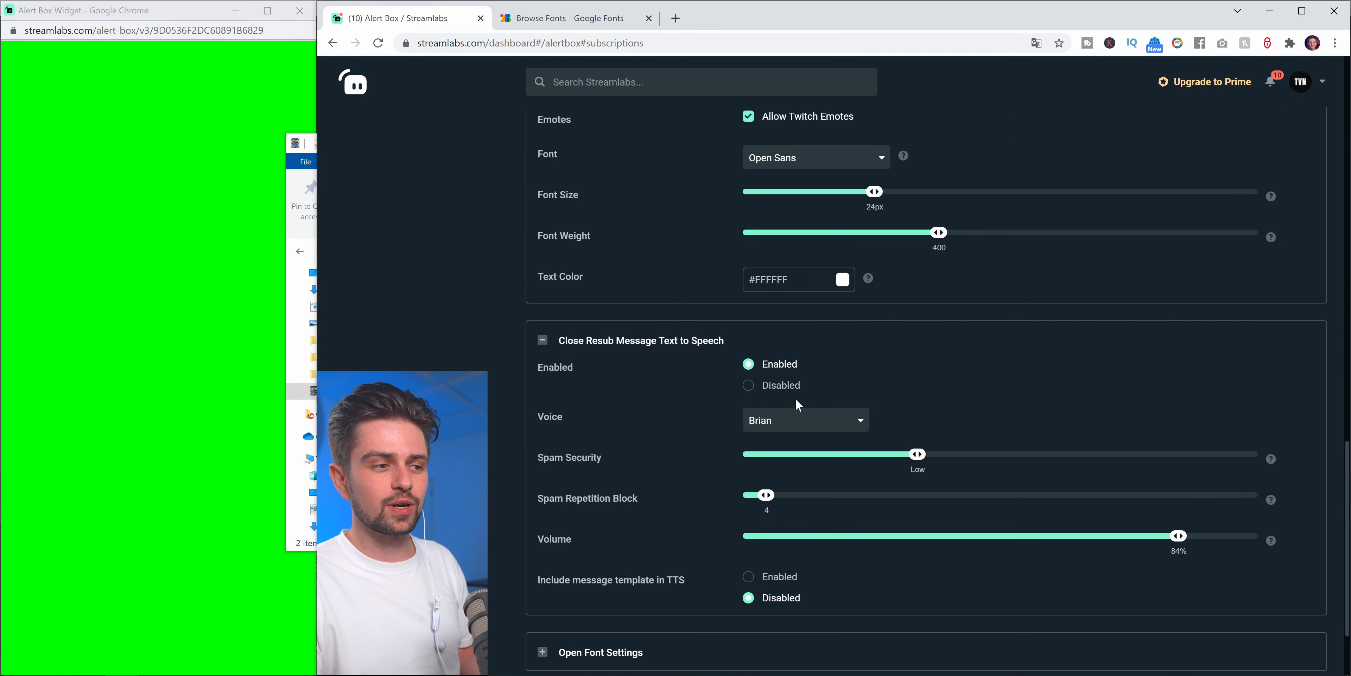
click(628, 341)
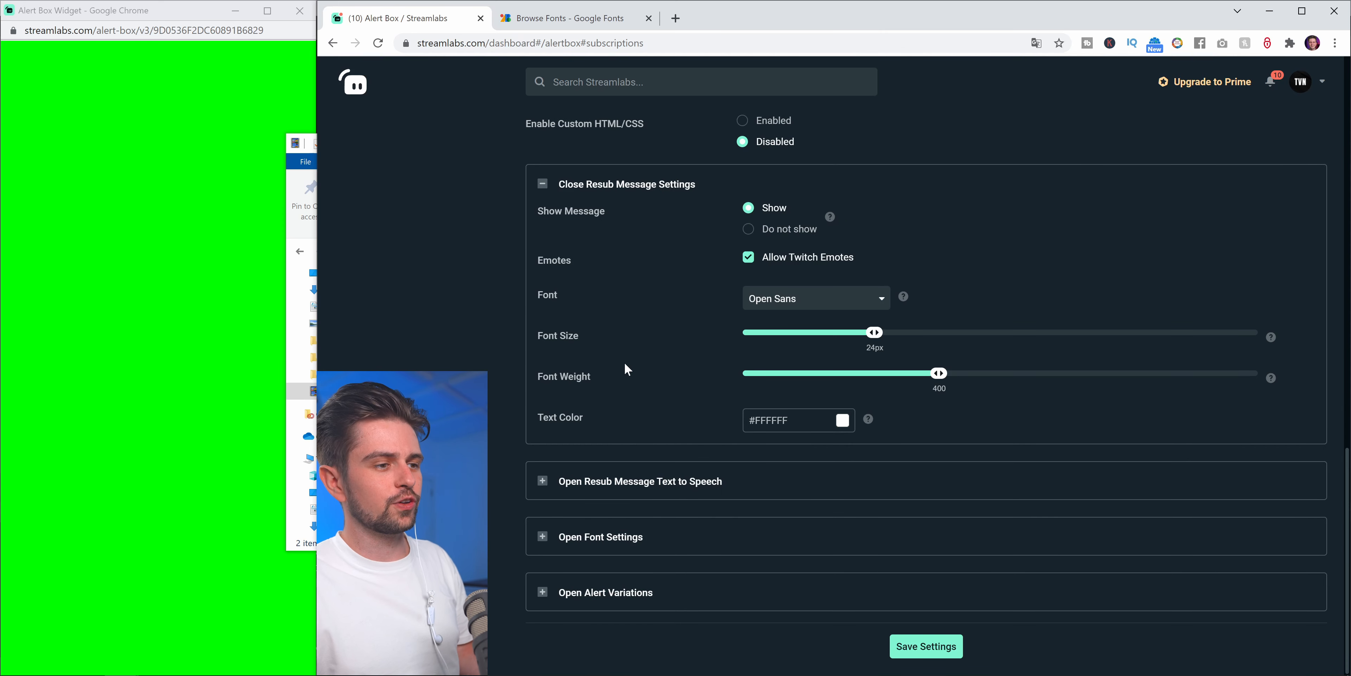
click(813, 300)
click(726, 319)
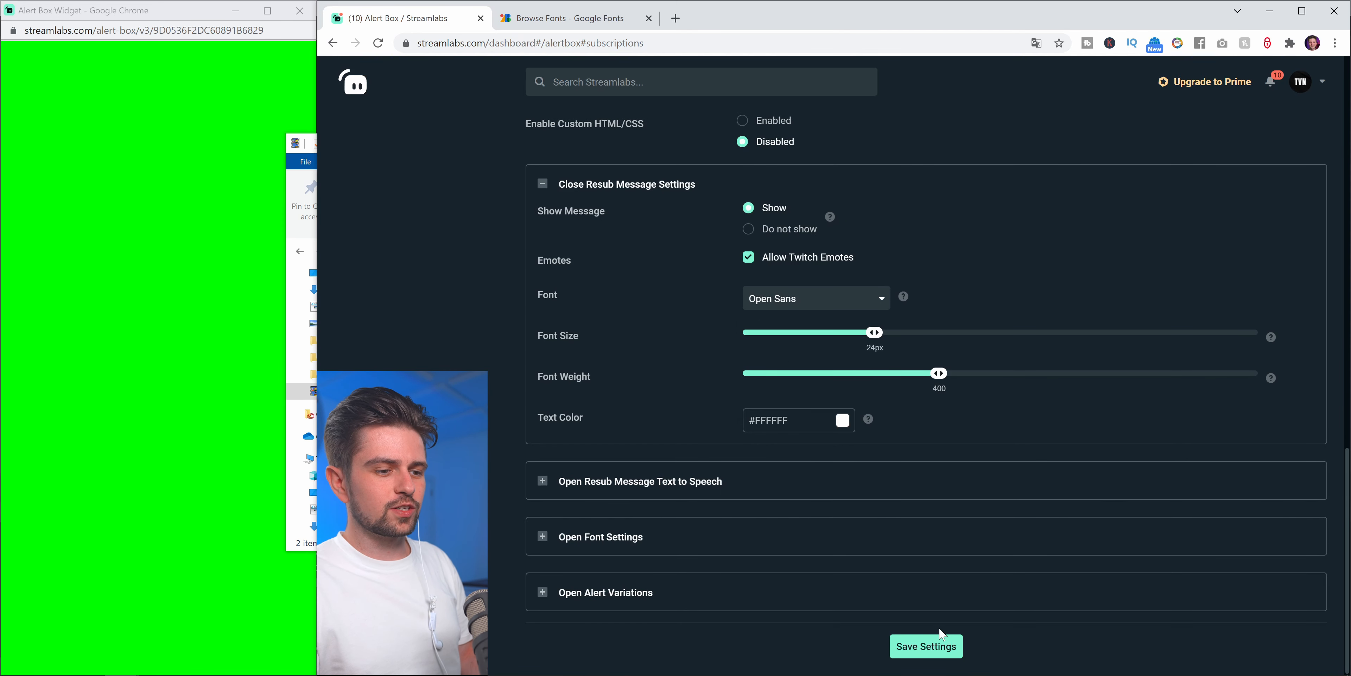
- Save the subscription alert settings and send a test subscription alert
click(926, 648)
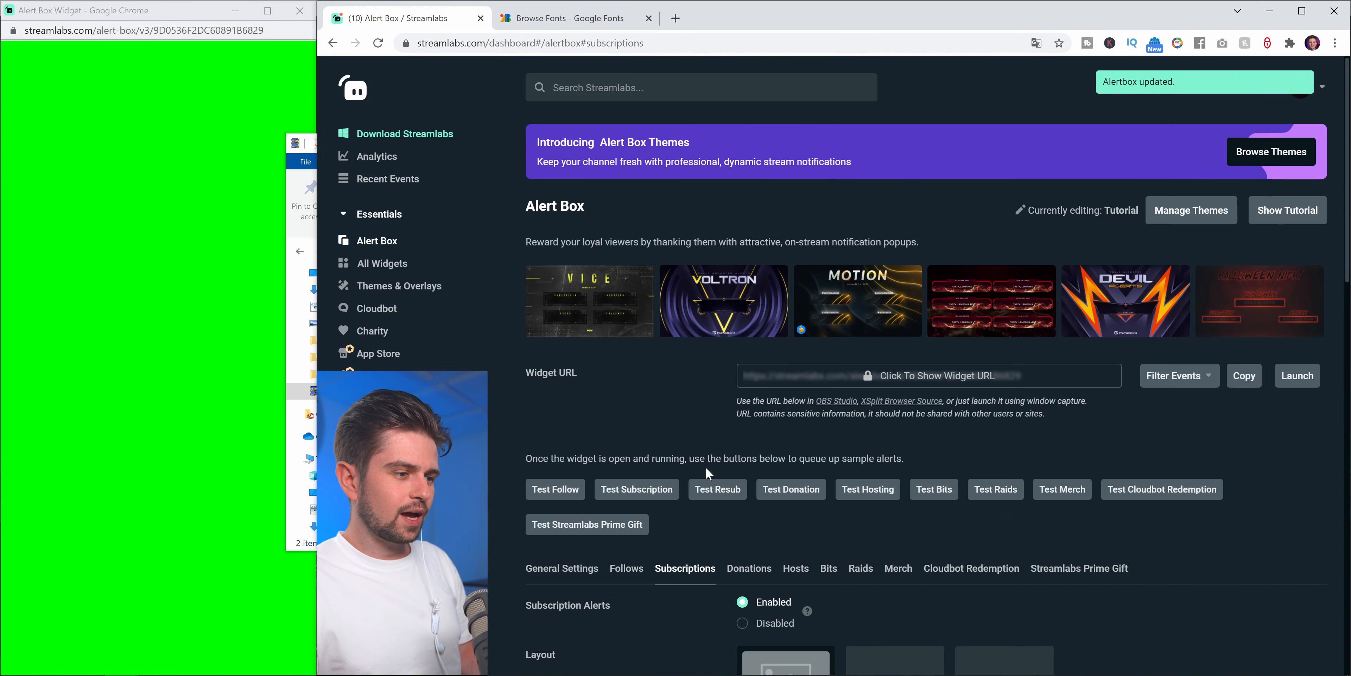
click(650, 493)
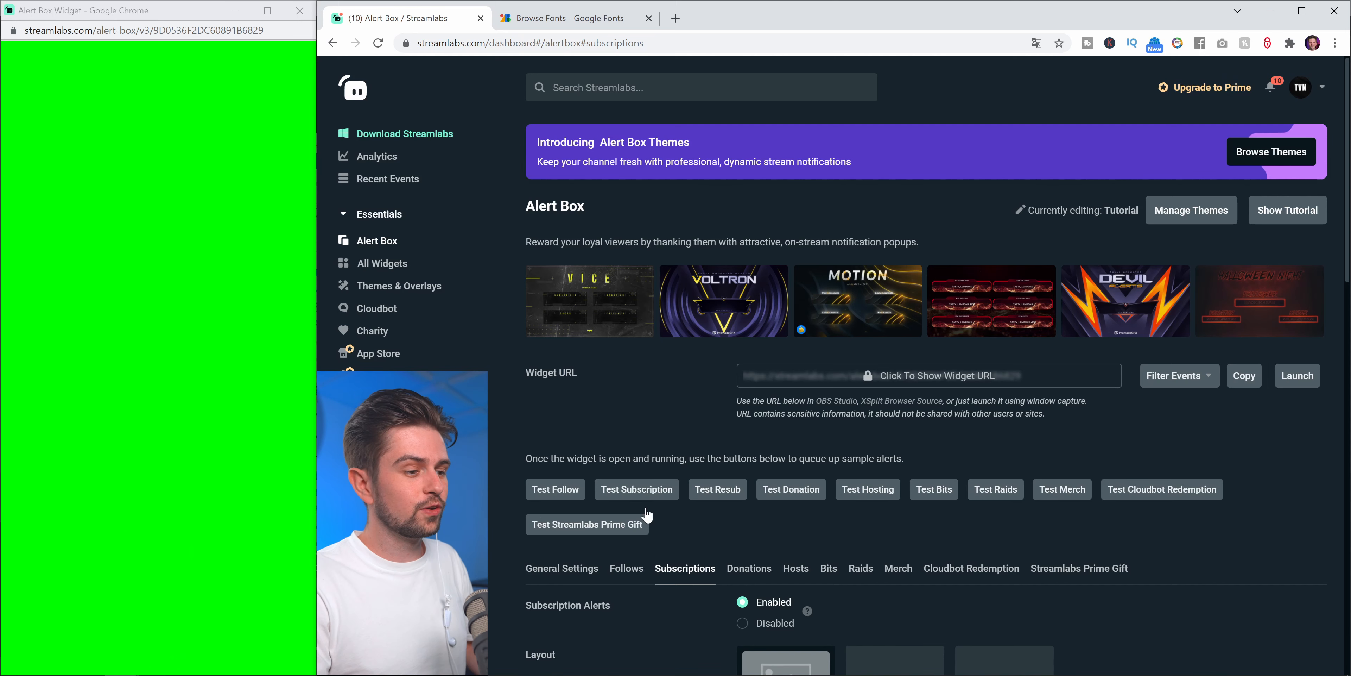
- Open the Donations alert settings and choose the layout with the text over the image
scroll(647, 516, down, 20)
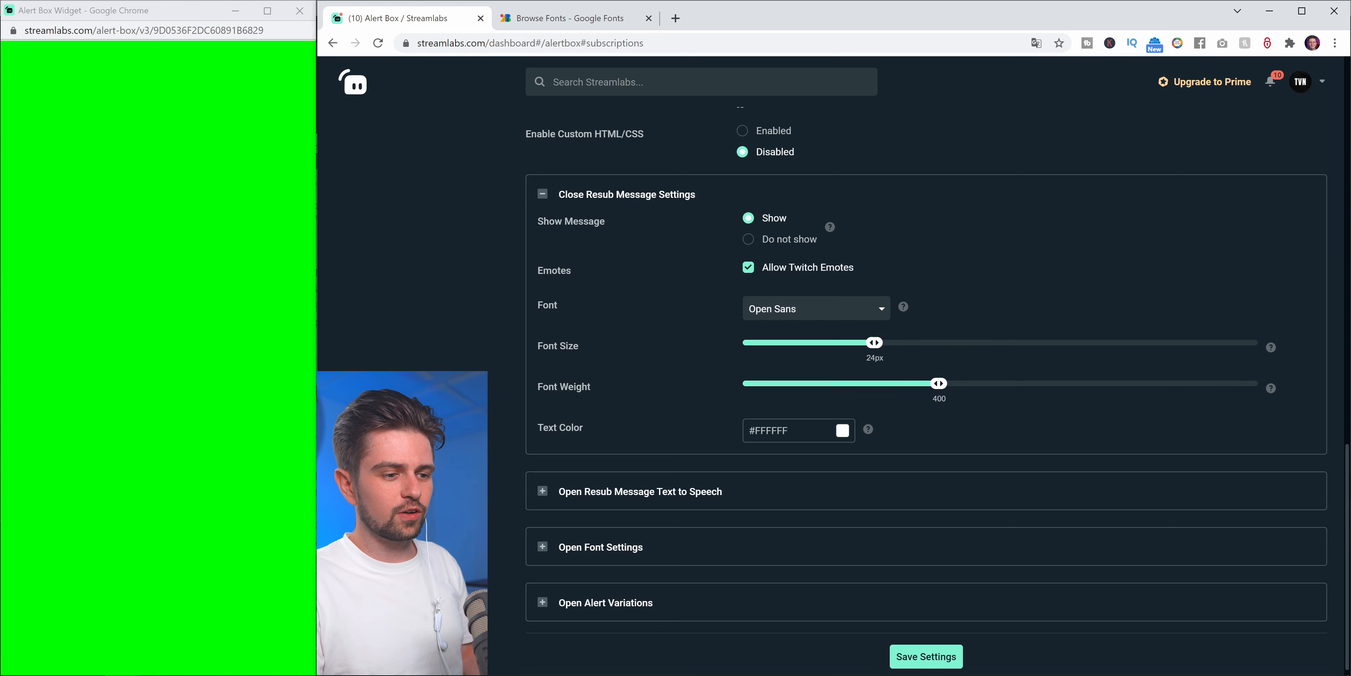
scroll(745, 532, up, 20)
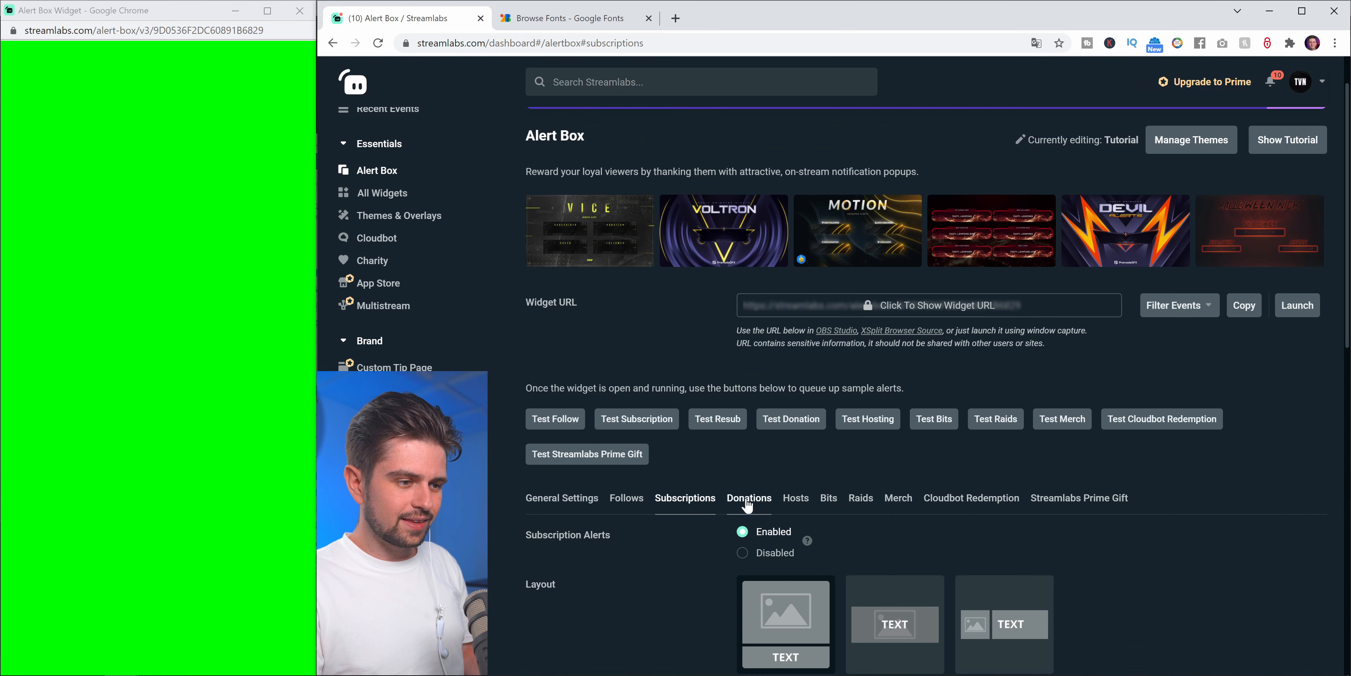
click(747, 498)
scroll(755, 497, down, 5)
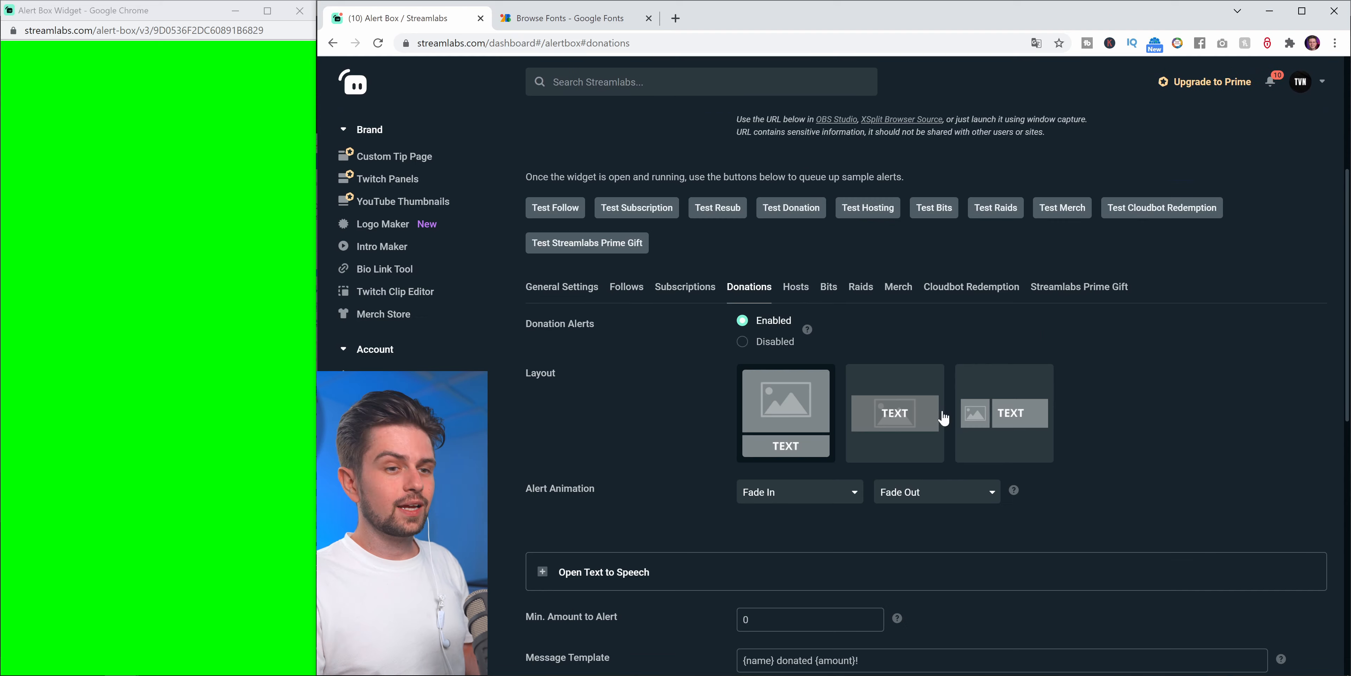
scroll(871, 358, up, 3)
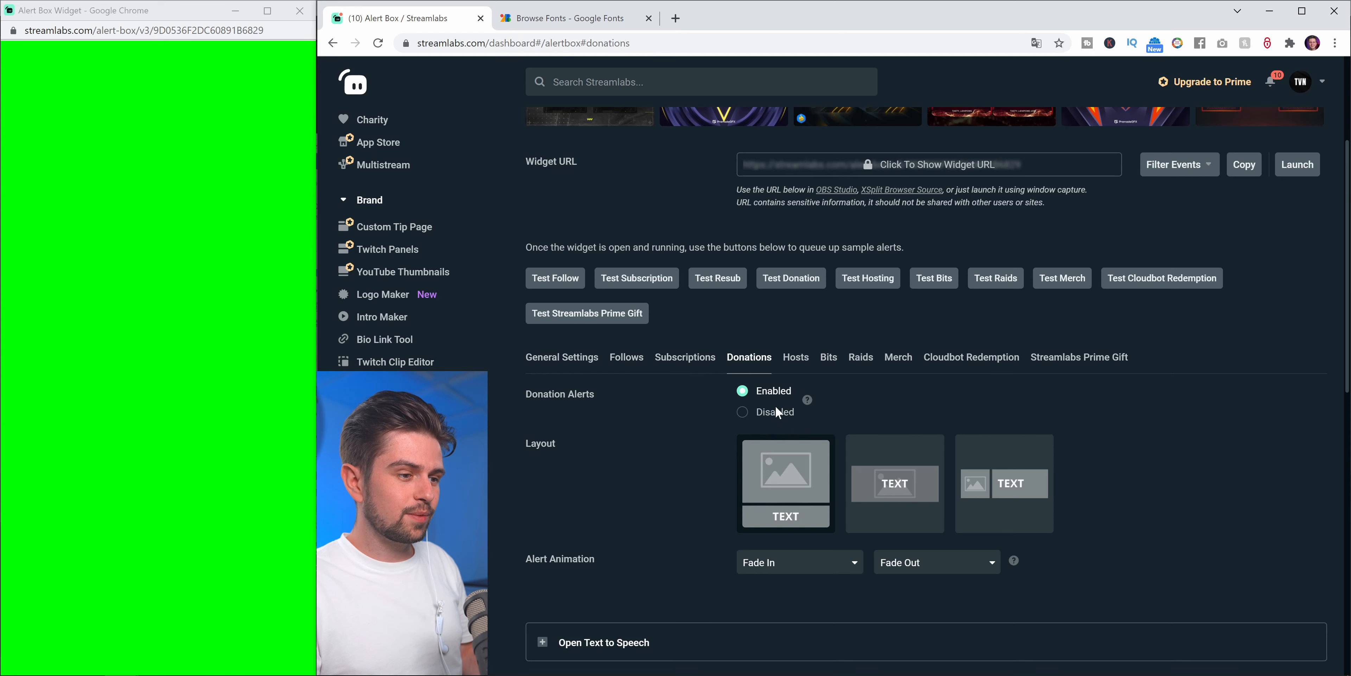
scroll(874, 360, down, 2)
click(884, 357)
click(998, 350)
click(900, 355)
click(776, 359)
click(910, 358)
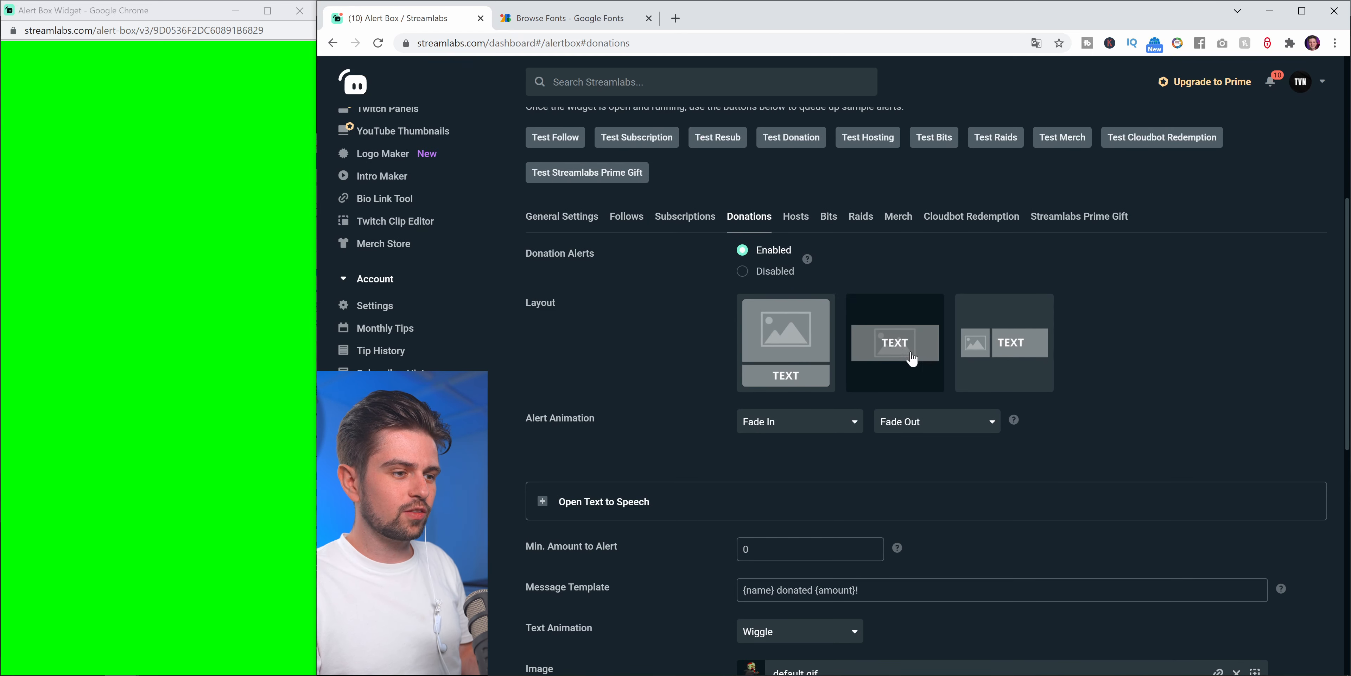
- Expand the donation Text to Speech settings and set Min. Donations to Read to 5
scroll(853, 302, down, 2)
scroll(606, 288, down, 1)
click(606, 290)
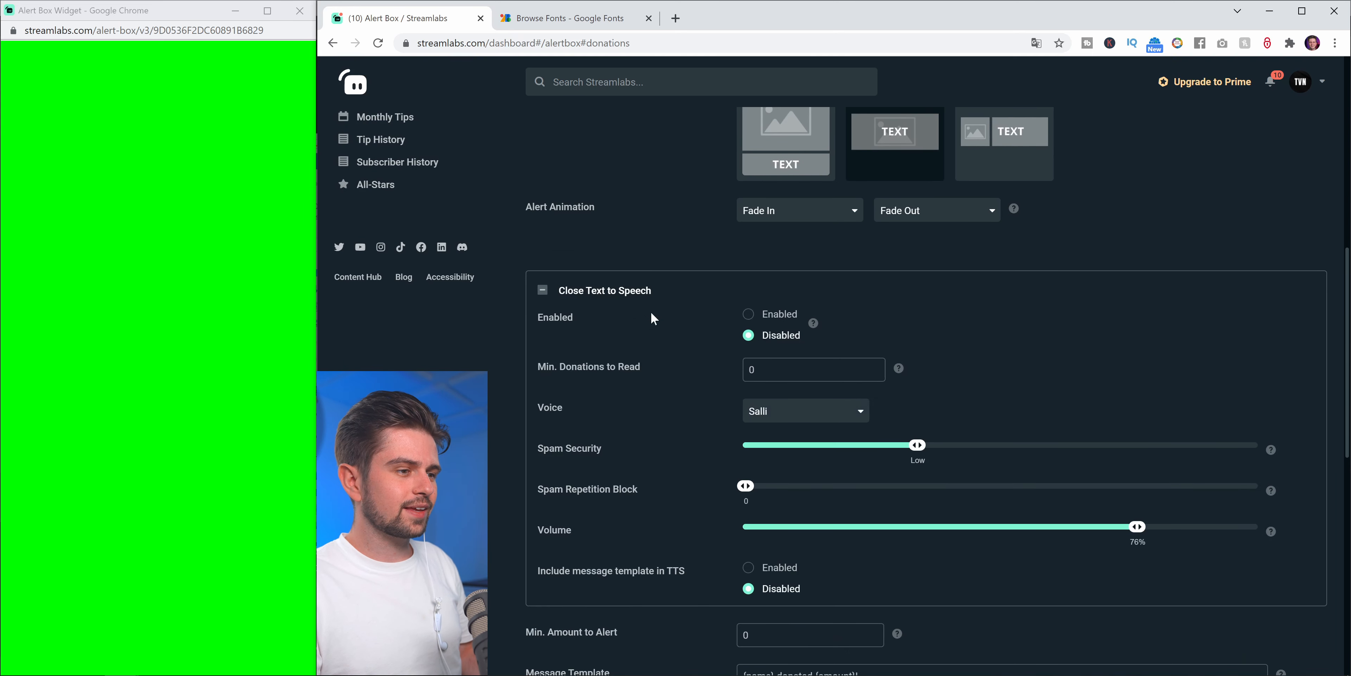
scroll(587, 300, up, 1)
drag(535, 435, 644, 439)
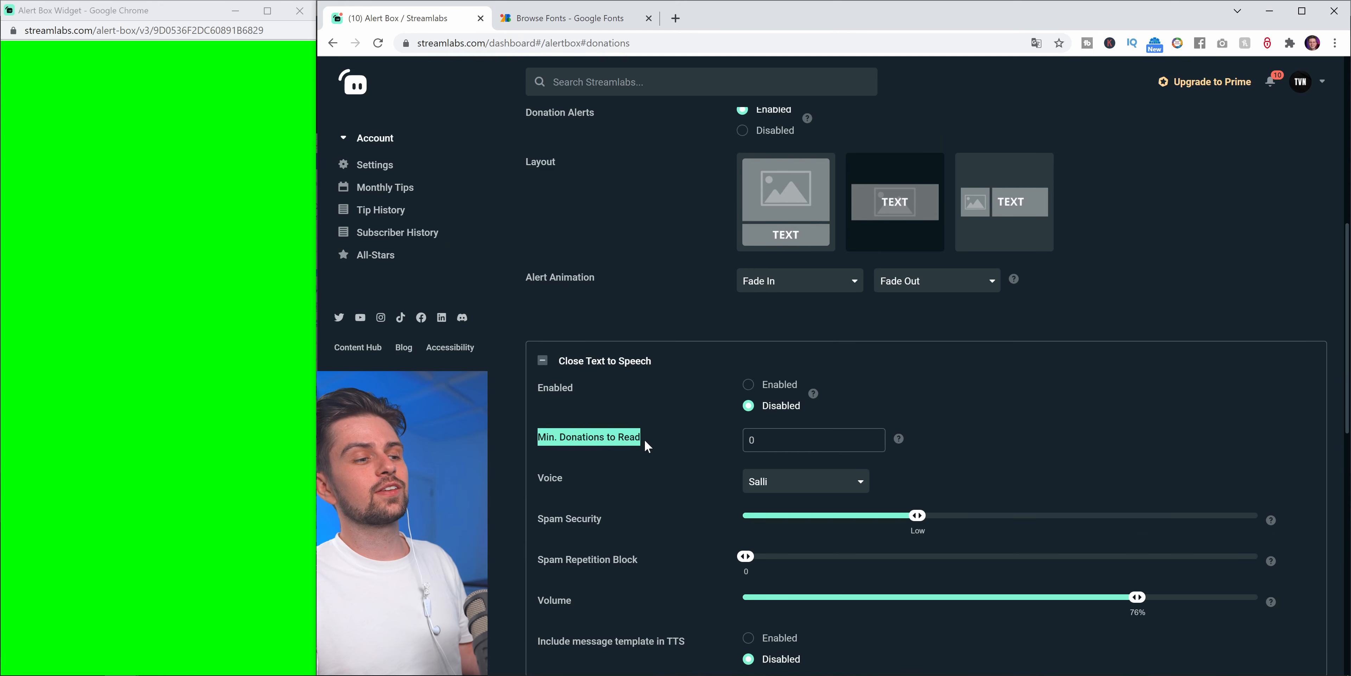
click(550, 438)
drag(547, 438, 635, 439)
drag(761, 441, 726, 444)
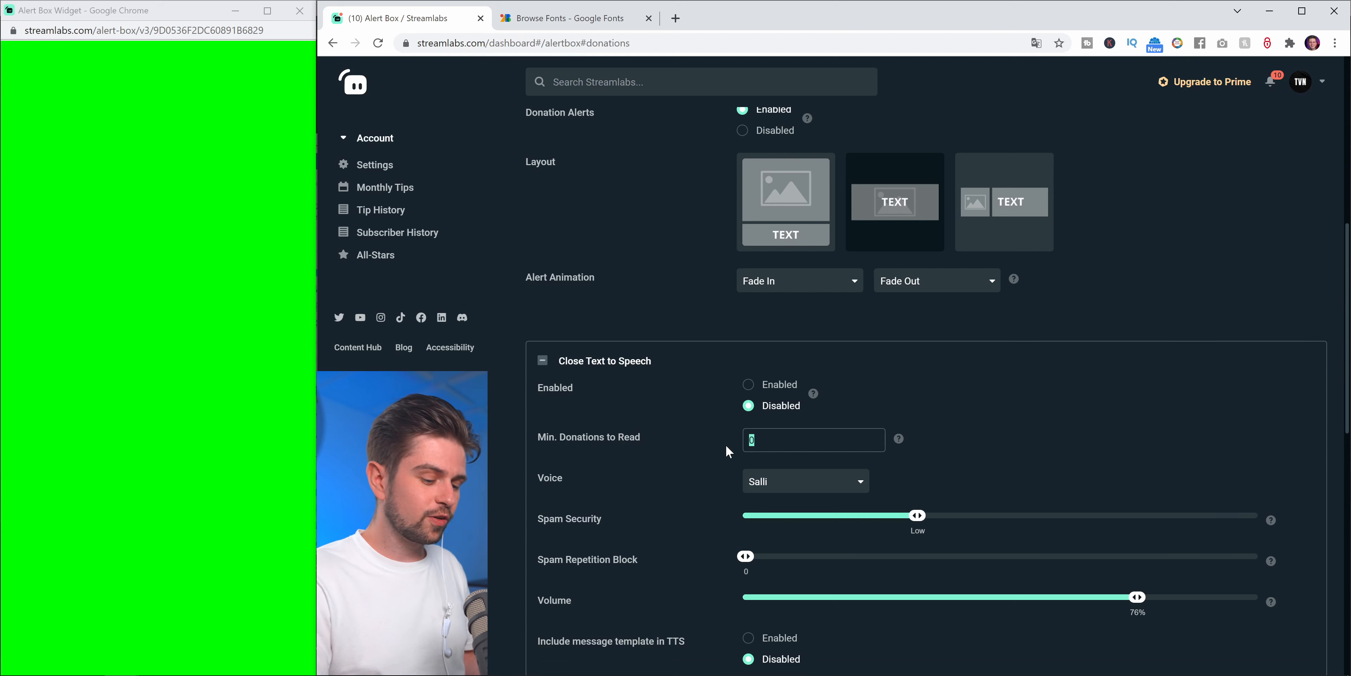
text(5)
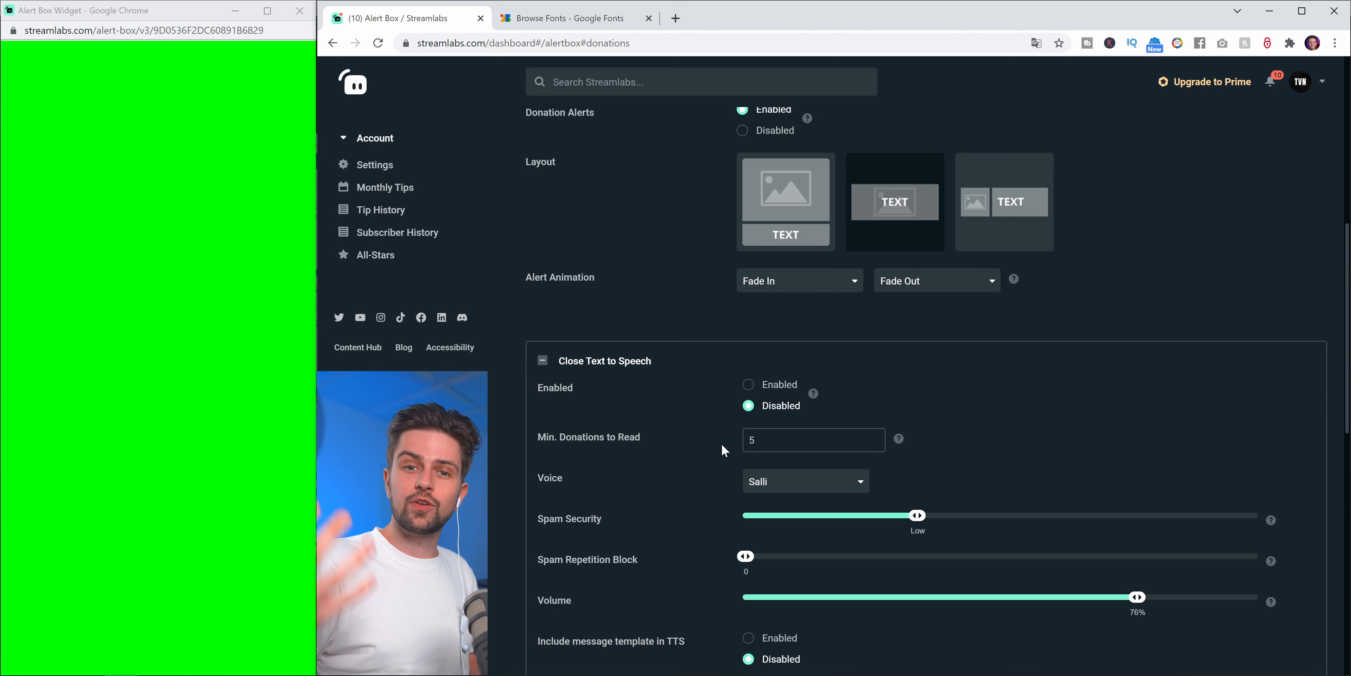
- Keep the donation text-to-speech voice as Salli, set Spam Repetition Block to 3 and volume to 68%
click(774, 483)
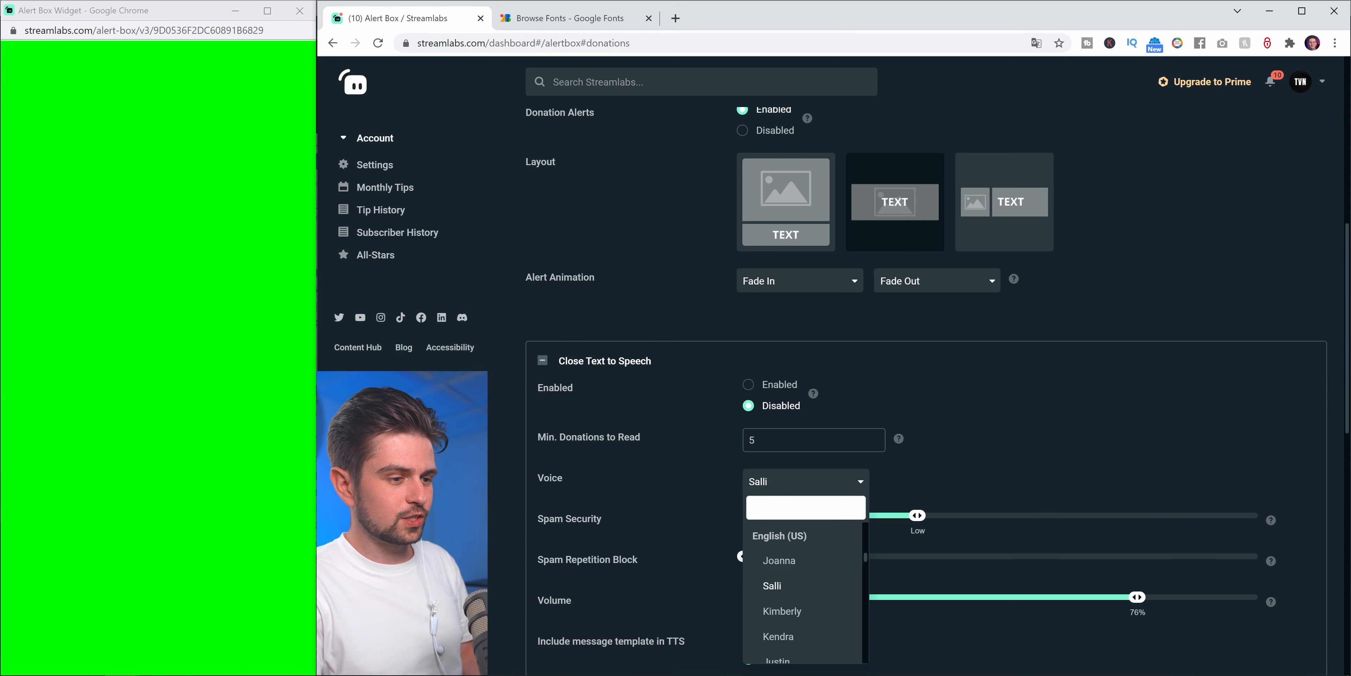
mouse_move(744, 276)
mouse_down()
mouse_move(794, 280)
mouse_move(759, 281)
mouse_up()
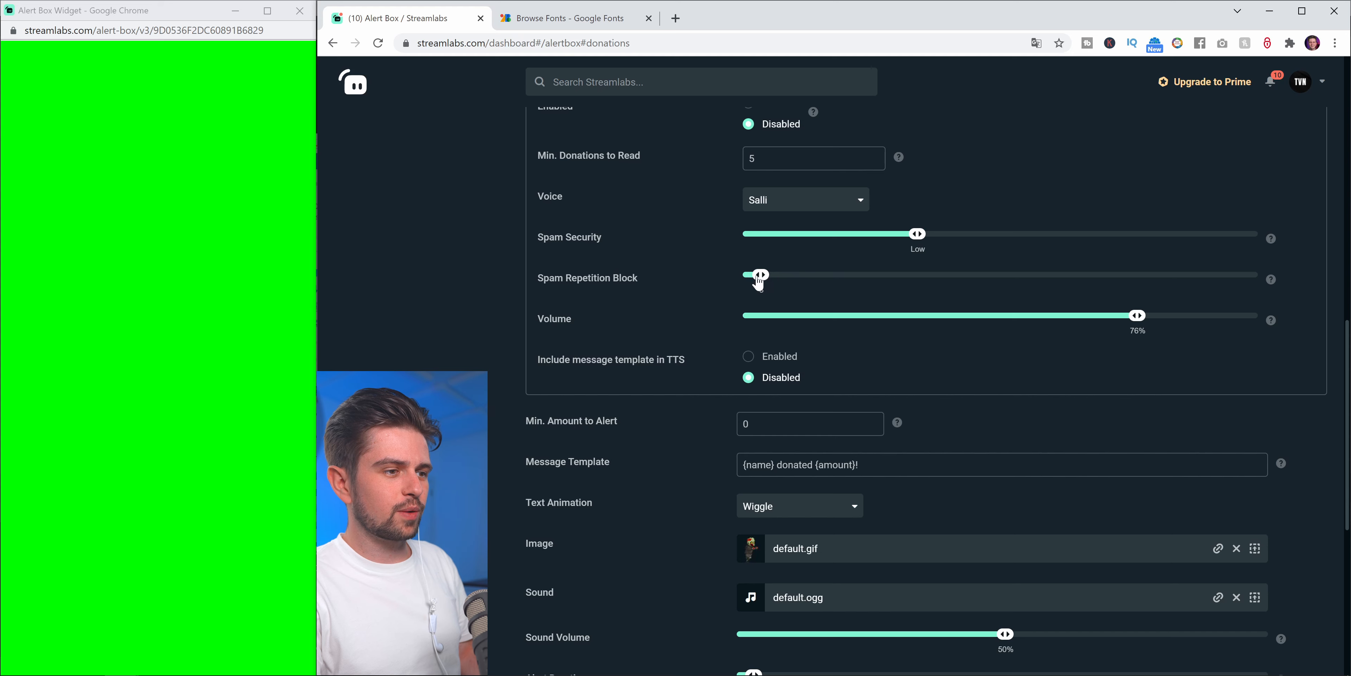
drag(1003, 315, 1096, 315)
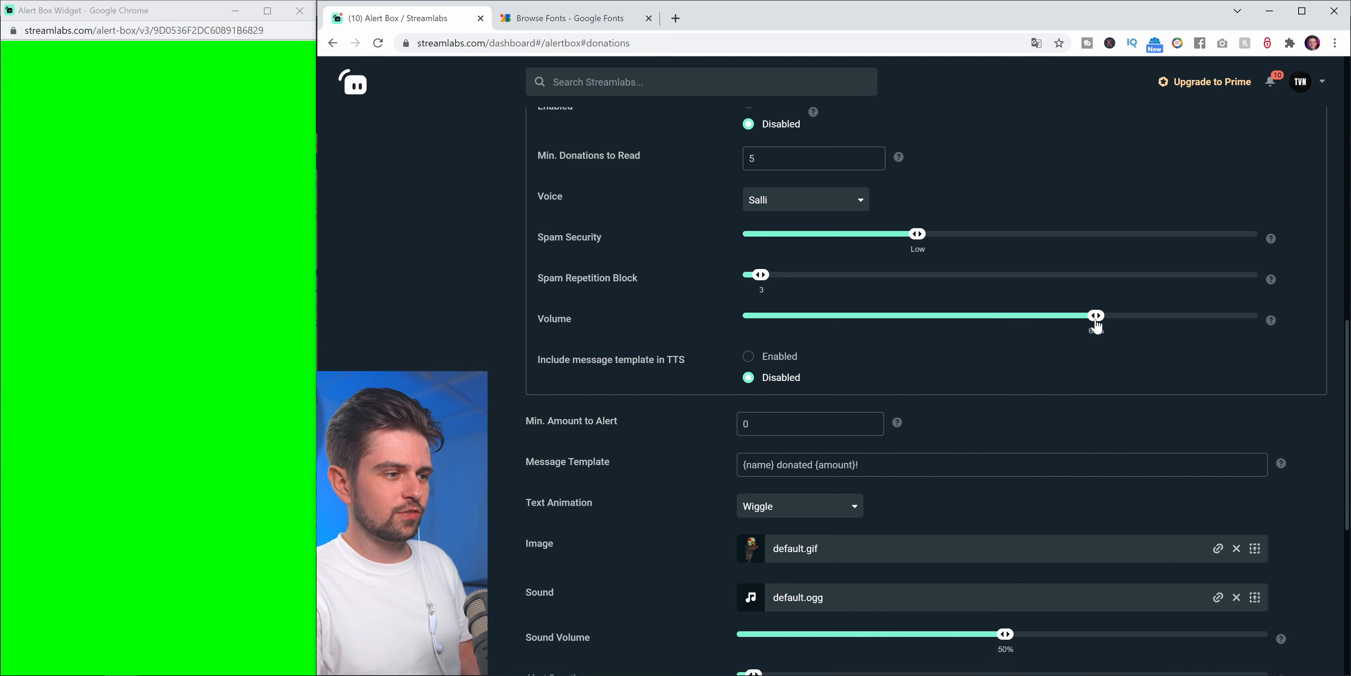
- Examine the donation alert's option to include the message template in TTS and its Message Template setting
scroll(697, 381, down, 2)
drag(554, 219, 703, 227)
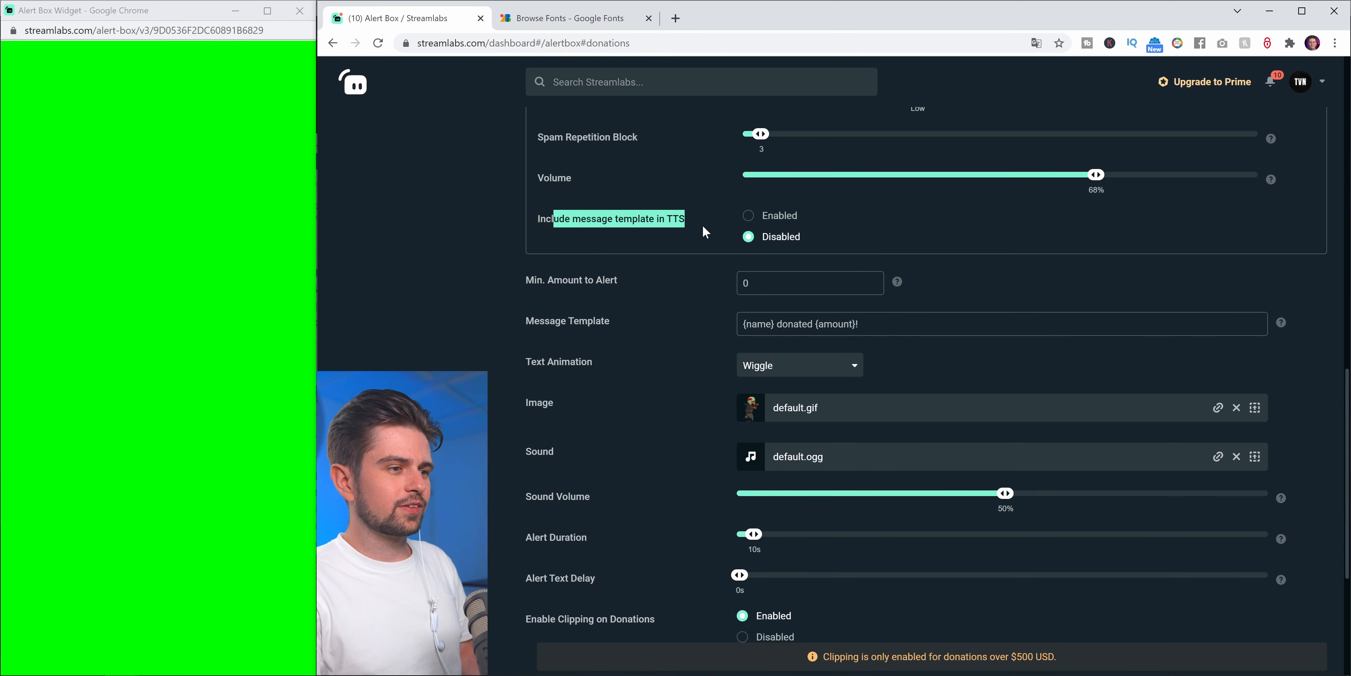
click(704, 231)
scroll(722, 316, up, 8)
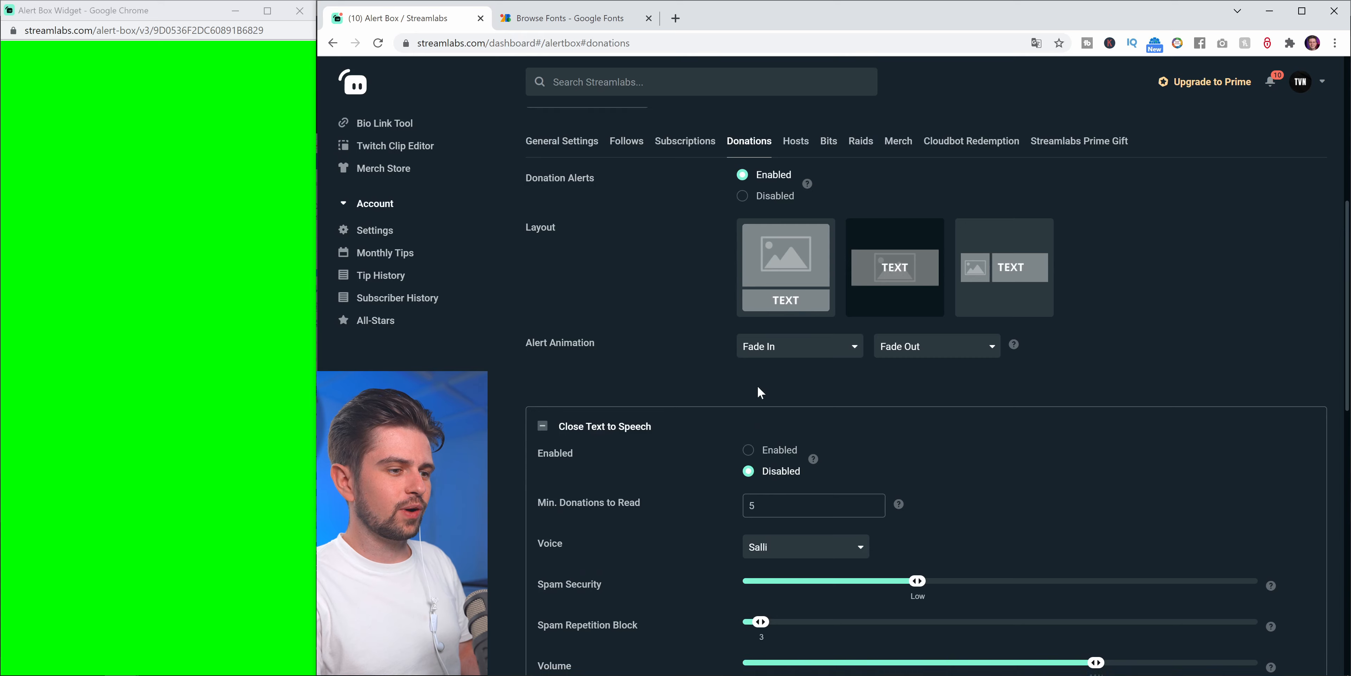
scroll(759, 389, down, 9)
drag(540, 252, 720, 269)
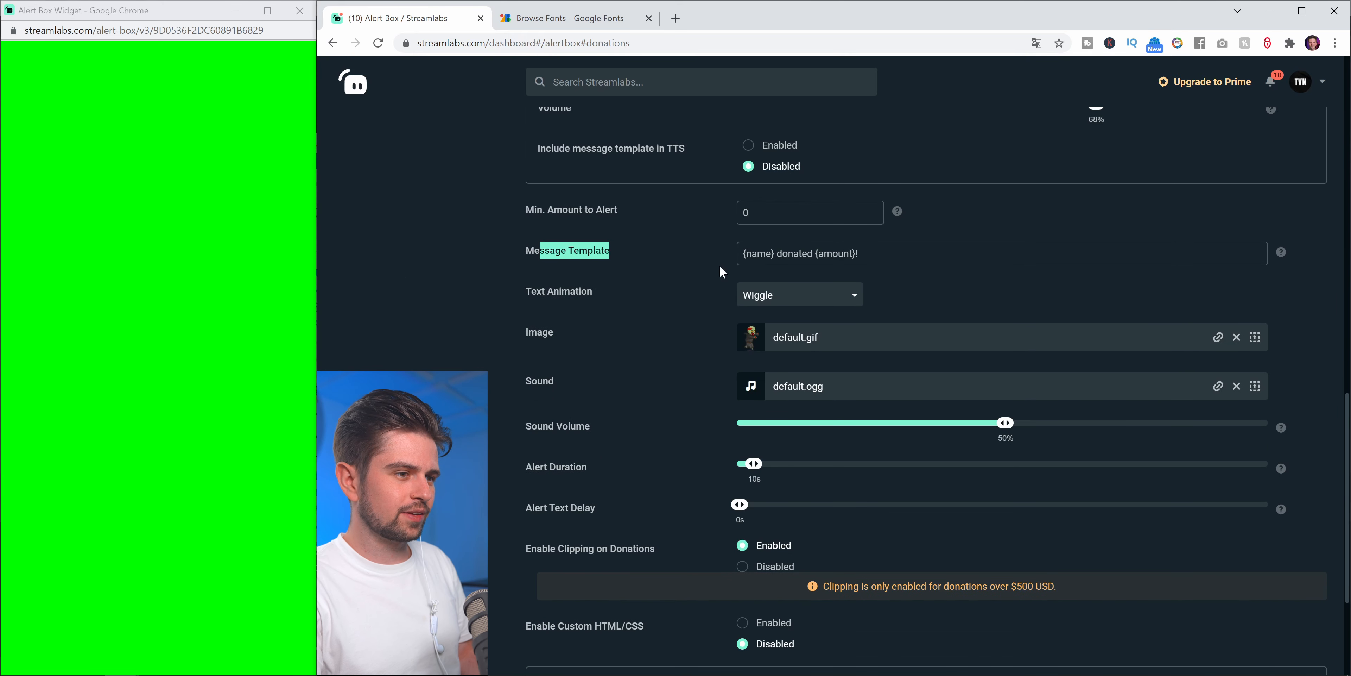
- Collapse the Text to Speech settings and set the donation Min. Amount to Alert to 3
drag(862, 254, 687, 261)
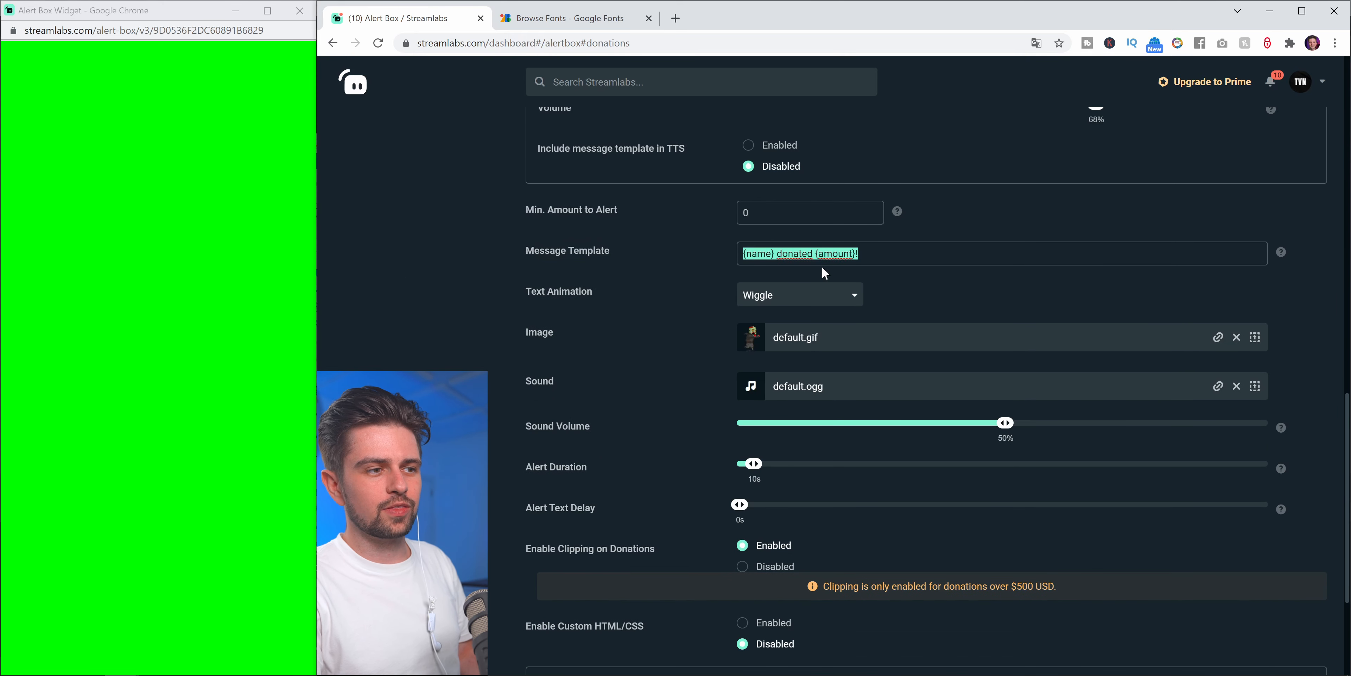
click(682, 270)
scroll(679, 271, up, 5)
click(624, 155)
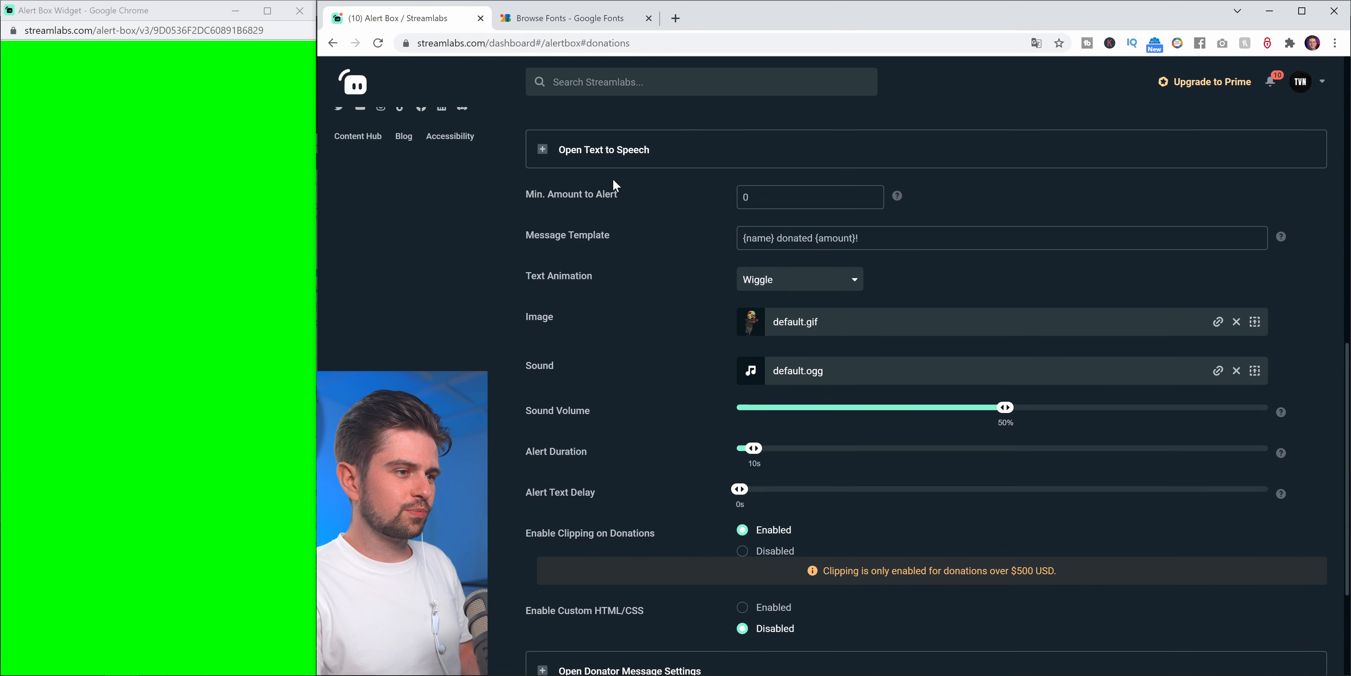
drag(527, 195, 619, 199)
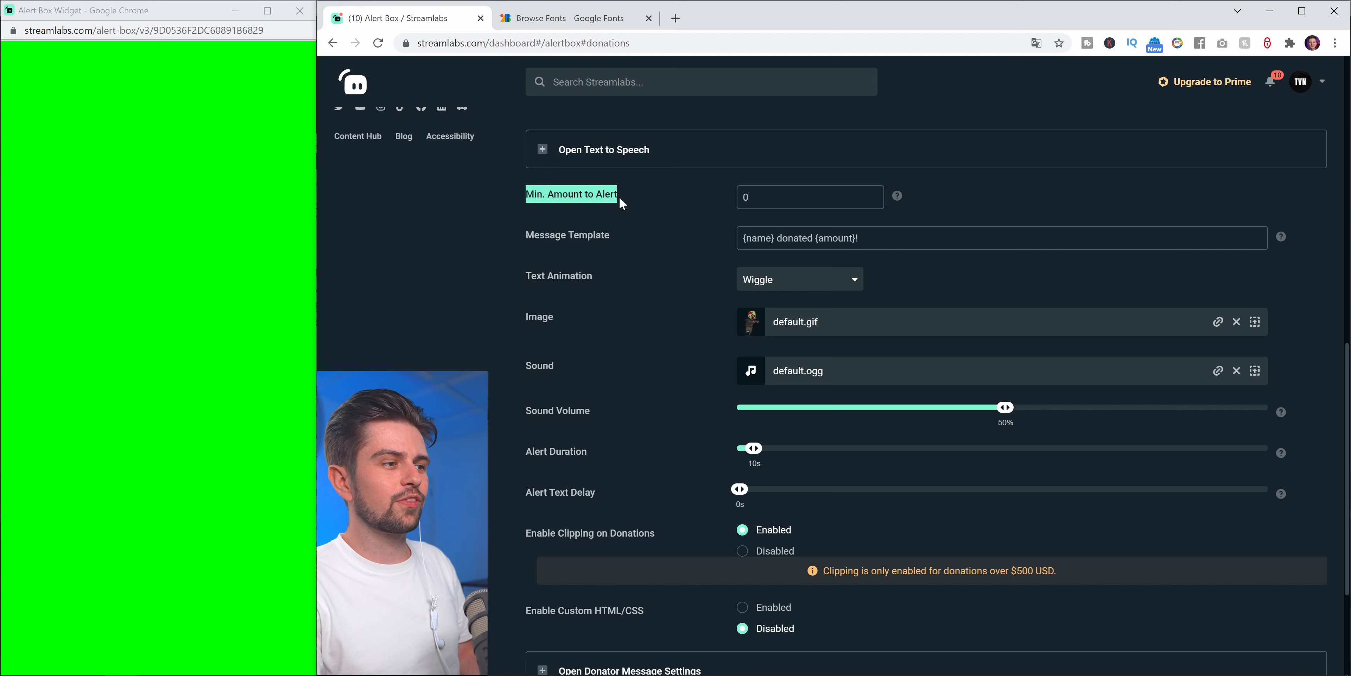
click(524, 198)
drag(525, 198, 620, 199)
drag(755, 197, 705, 199)
text(3)
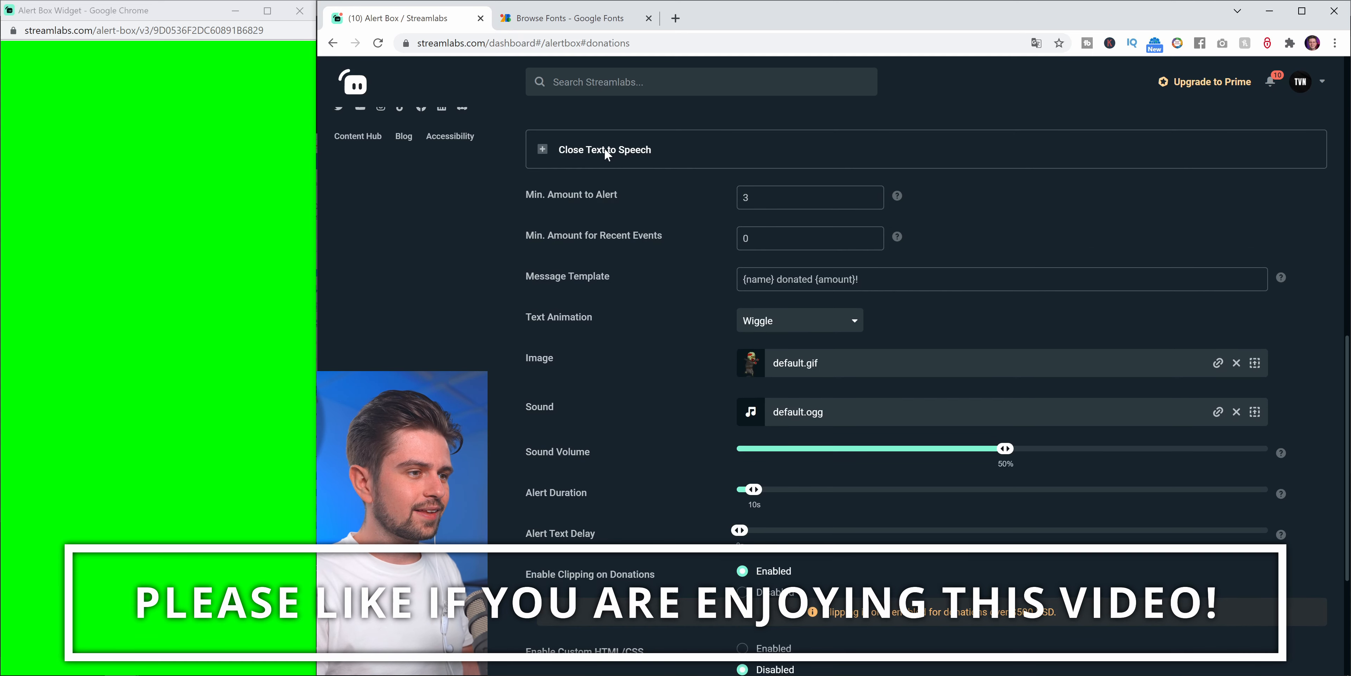
- Compare the Text to Speech Min. Donations to Read setting with the alert amount, and examine Min. Amount for Recent Events
click(604, 149)
drag(556, 225, 607, 225)
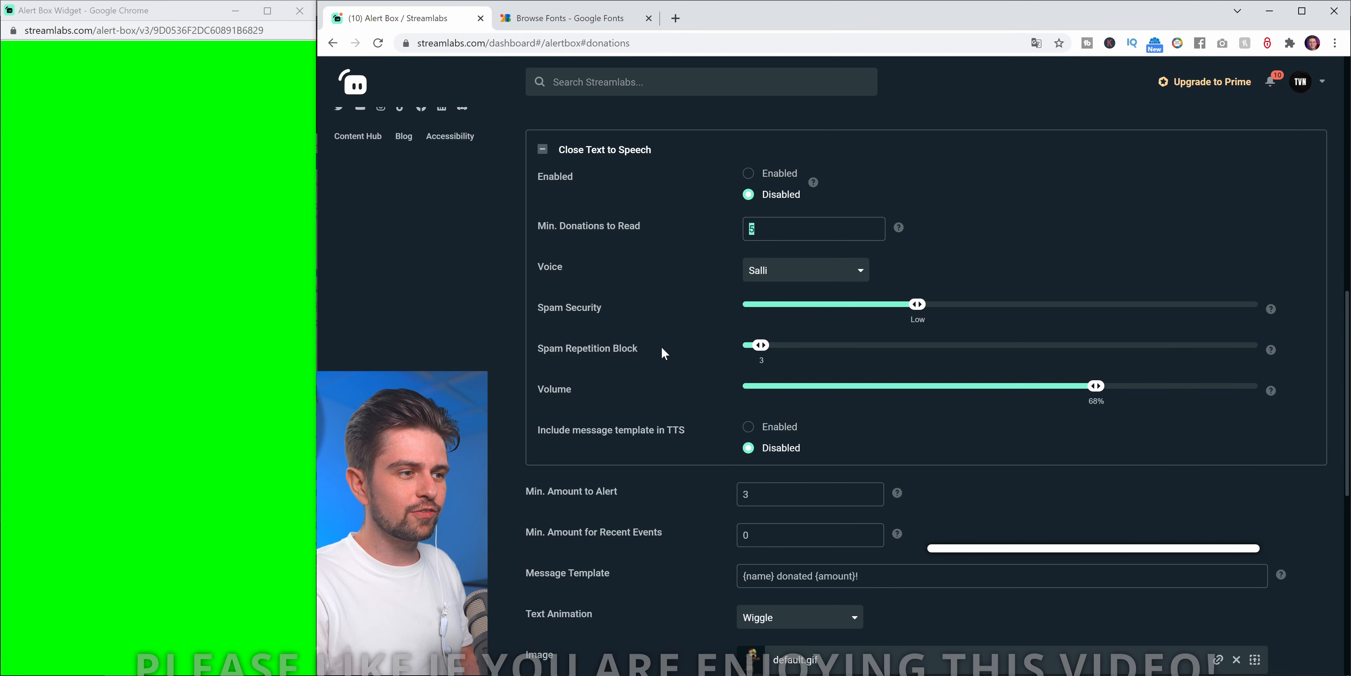
scroll(645, 367, down, 1)
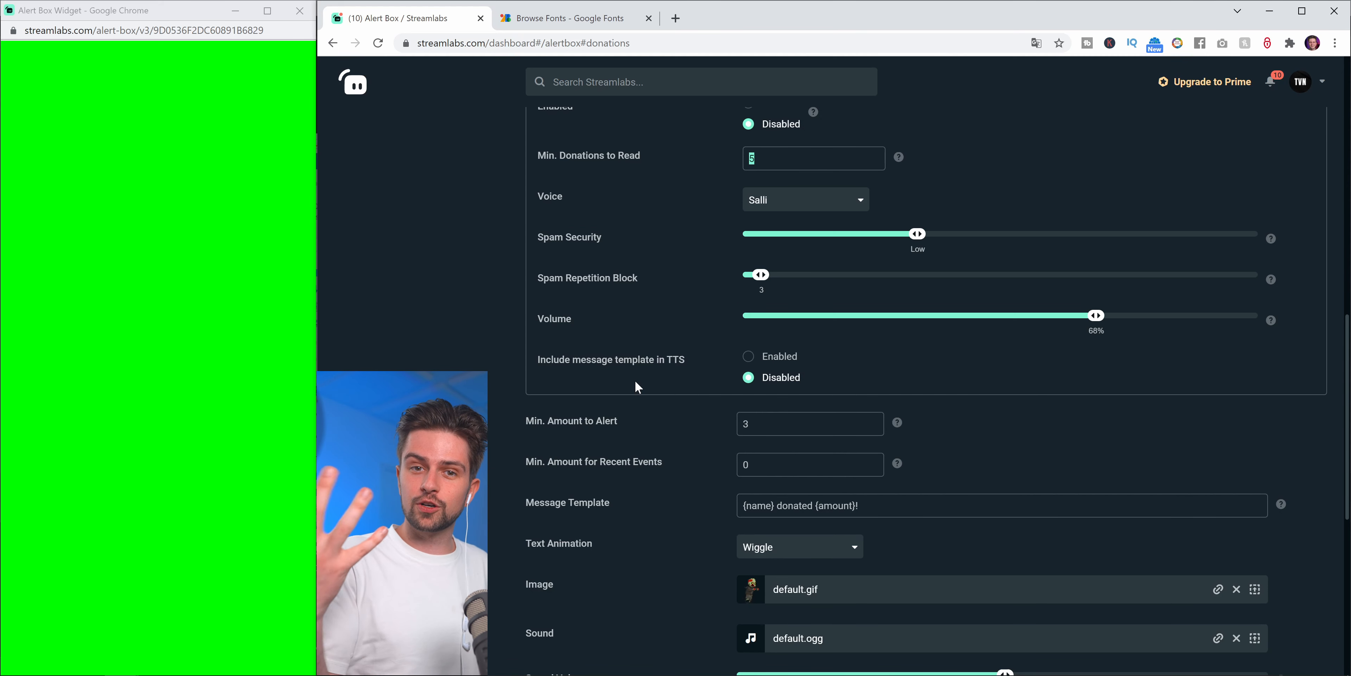
scroll(685, 311, up, 2)
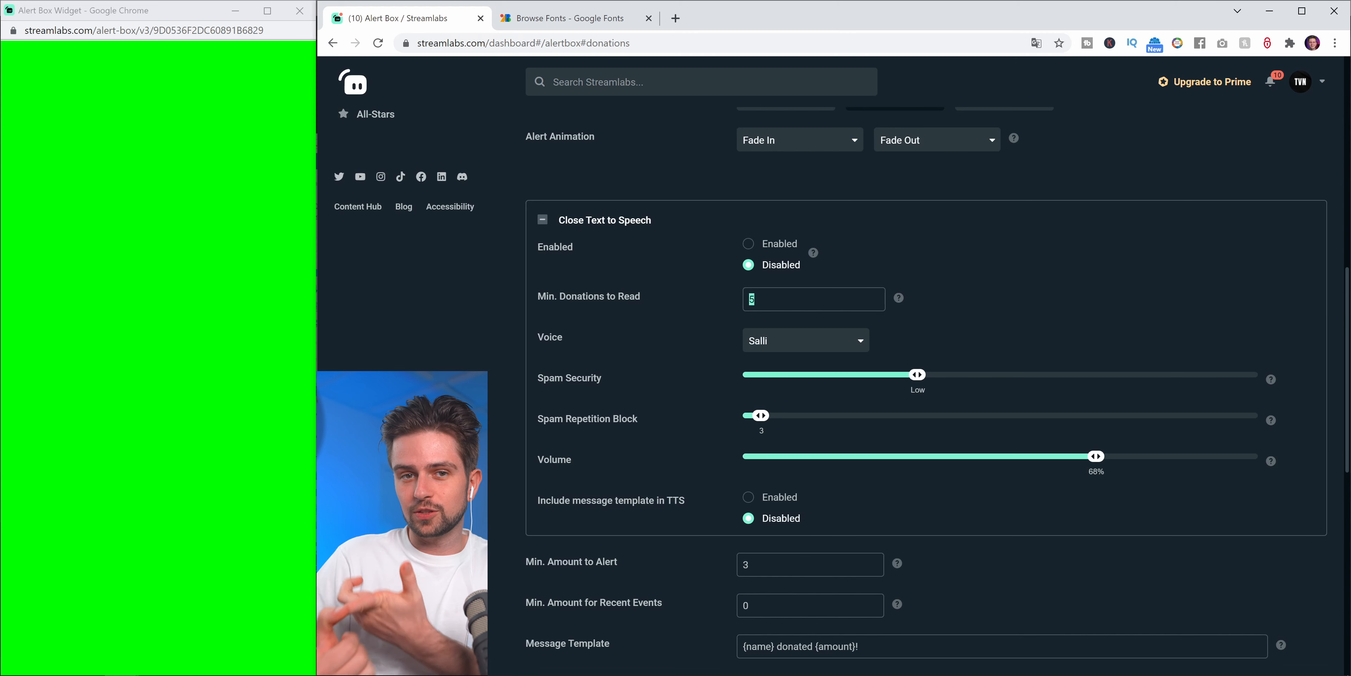
scroll(719, 370, down, 5)
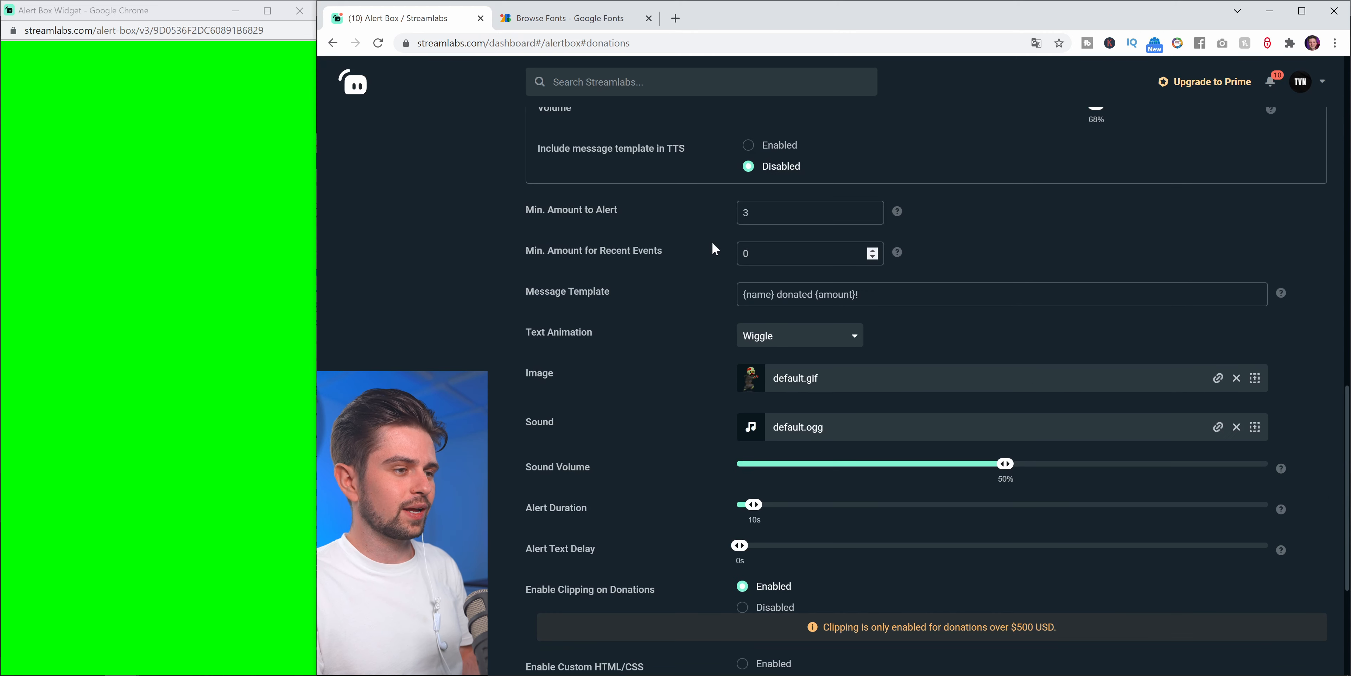
mouse_move(664, 252)
mouse_down()
mouse_move(518, 257)
mouse_move(667, 256)
mouse_up()
click(580, 254)
click(634, 253)
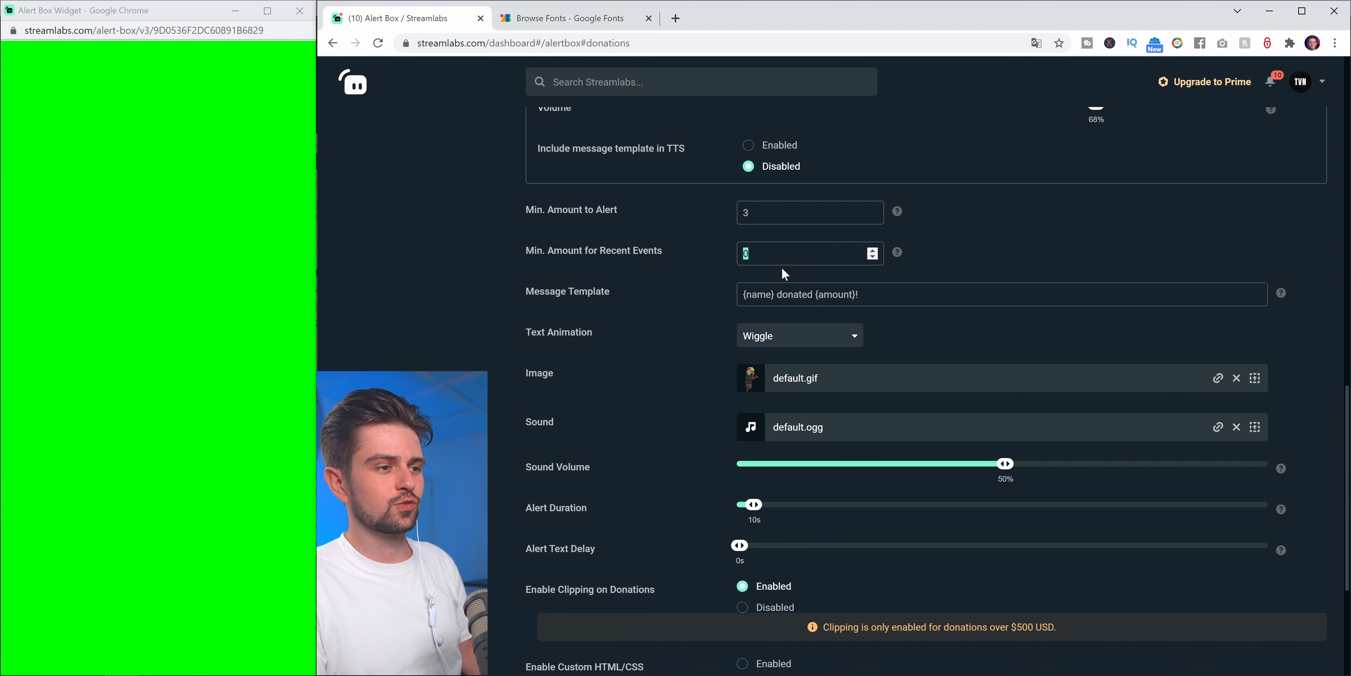
- Examine the donation Message Template and its {name} and {amount} placeholders
click(636, 287)
scroll(636, 287, down, 2)
drag(527, 151, 602, 151)
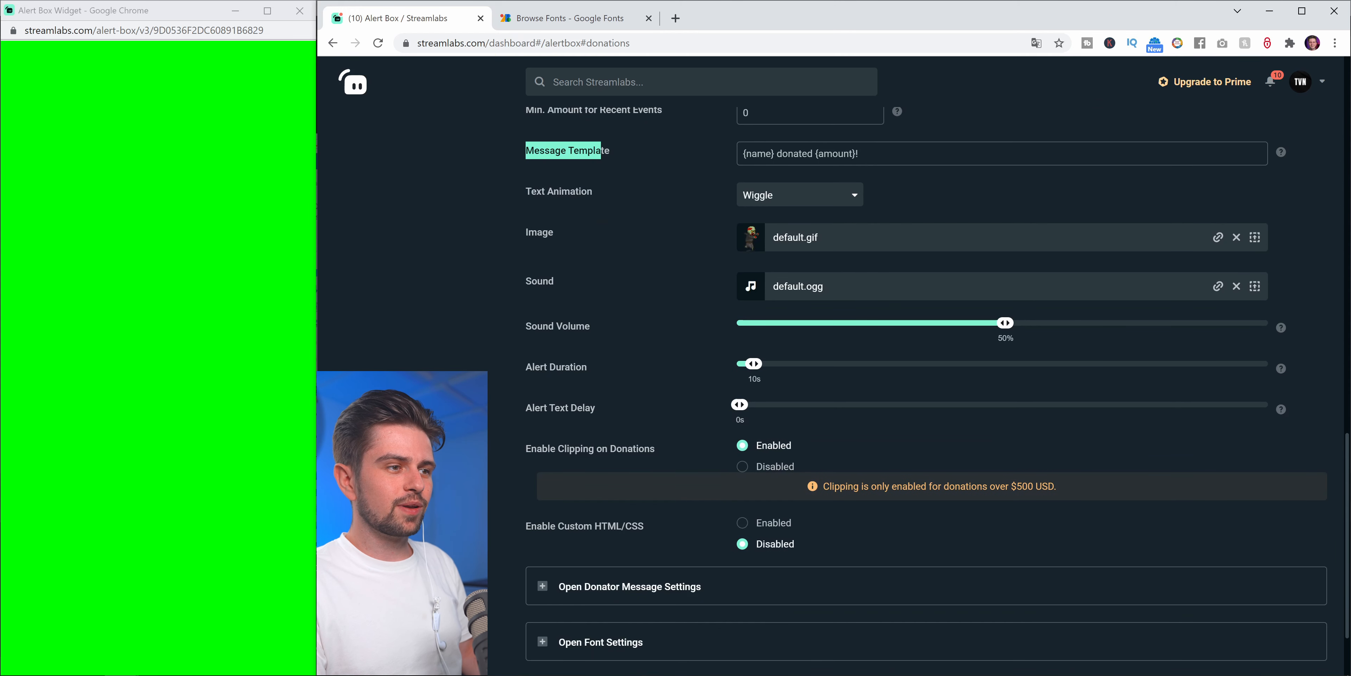
click(752, 153)
drag(777, 154, 728, 158)
mouse_move(860, 154)
mouse_down()
mouse_move(752, 154)
mouse_move(849, 154)
mouse_up()
click(838, 154)
double_click(839, 155)
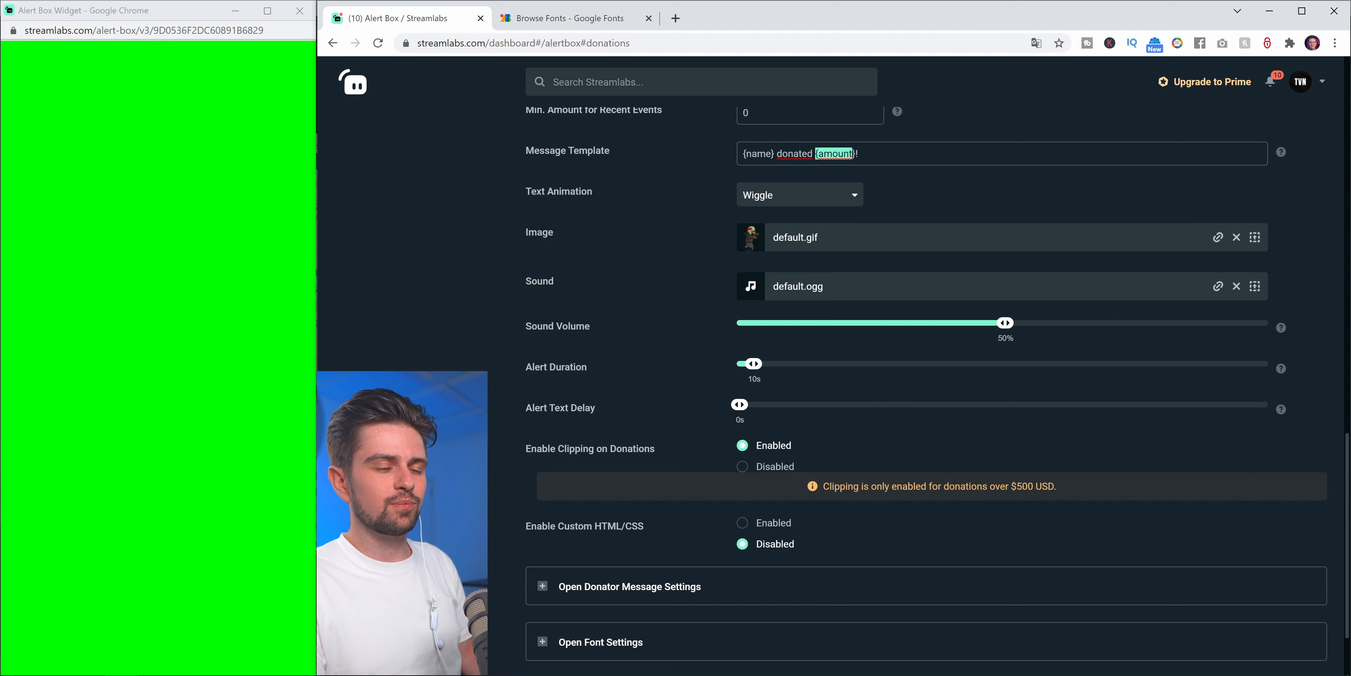
- Choose the uploaded new follower.png from the Images Gallery as the donation alert image
click(1255, 238)
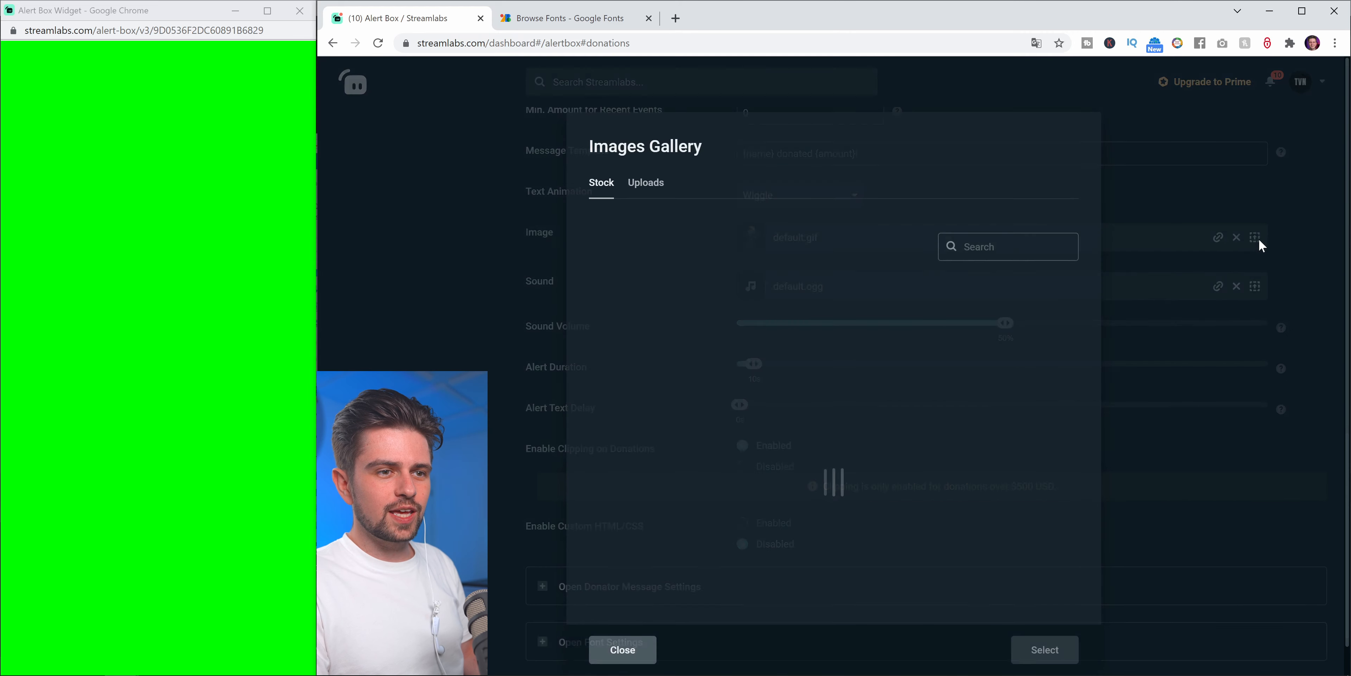
click(644, 184)
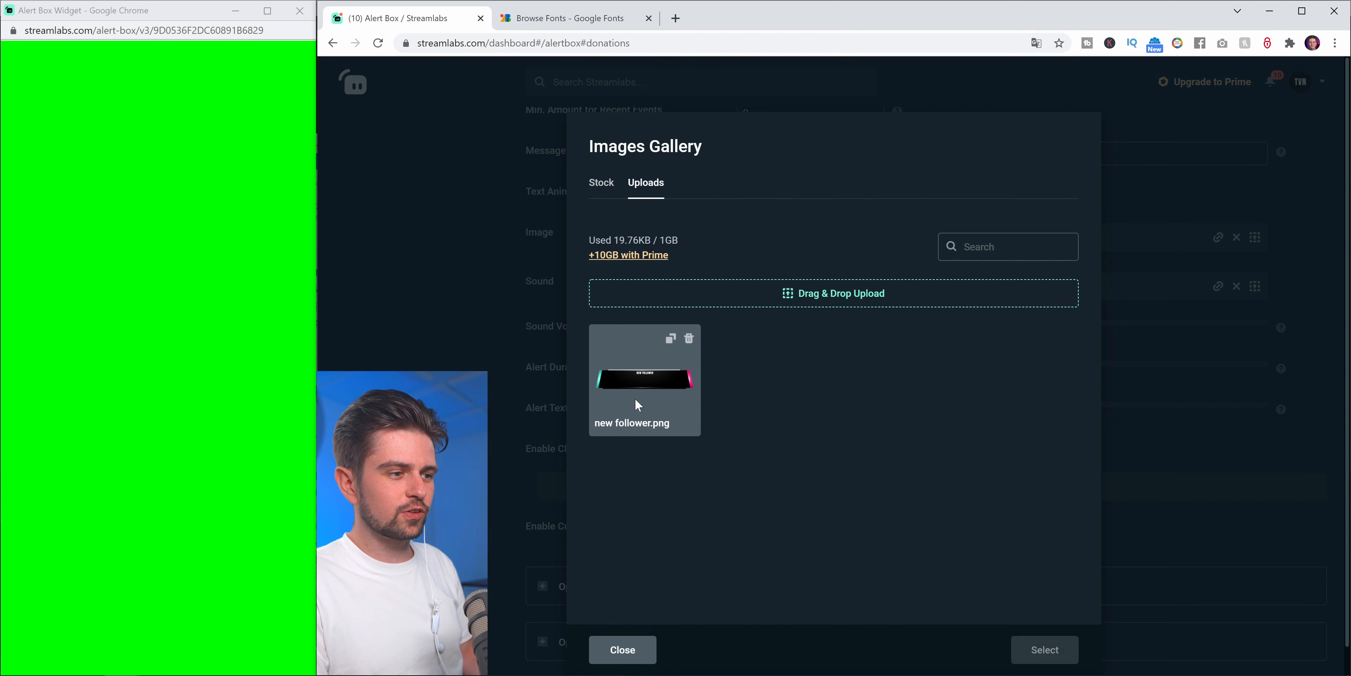
click(620, 371)
click(1037, 653)
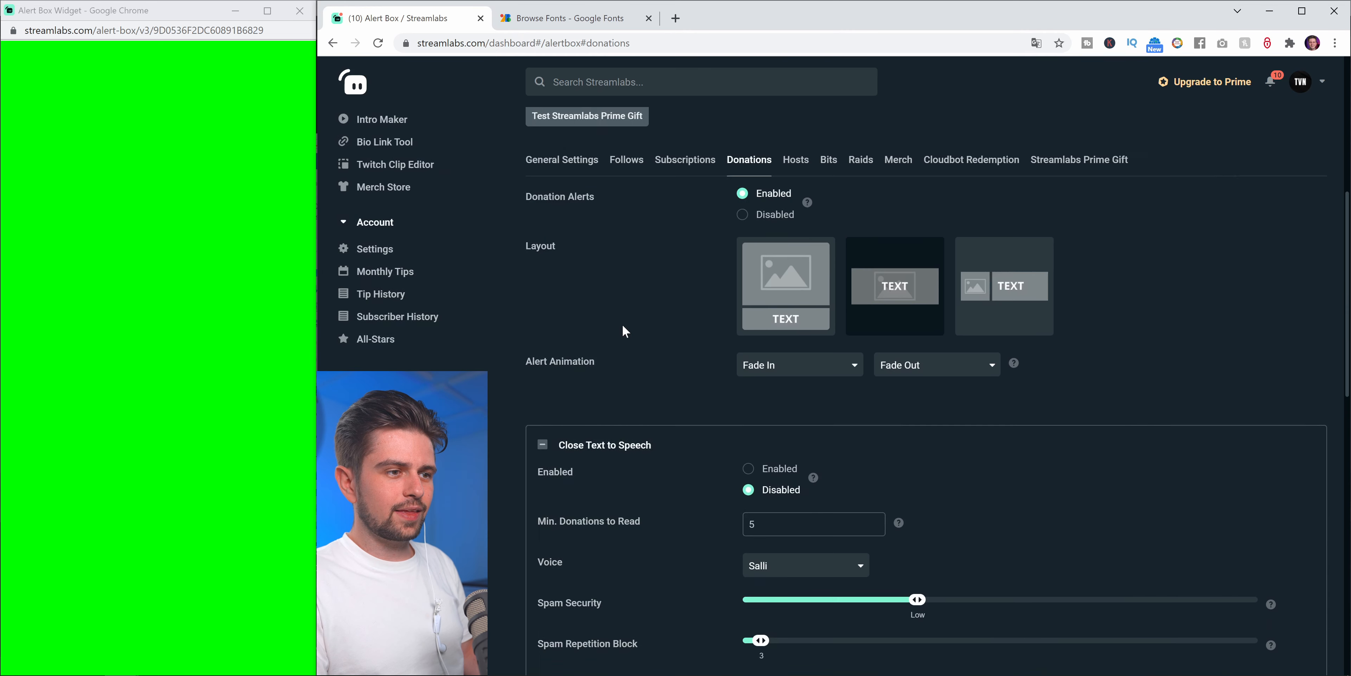
- Change the donation Message Template to {name}: {amount} and save the settings
scroll(876, 360, down, 12)
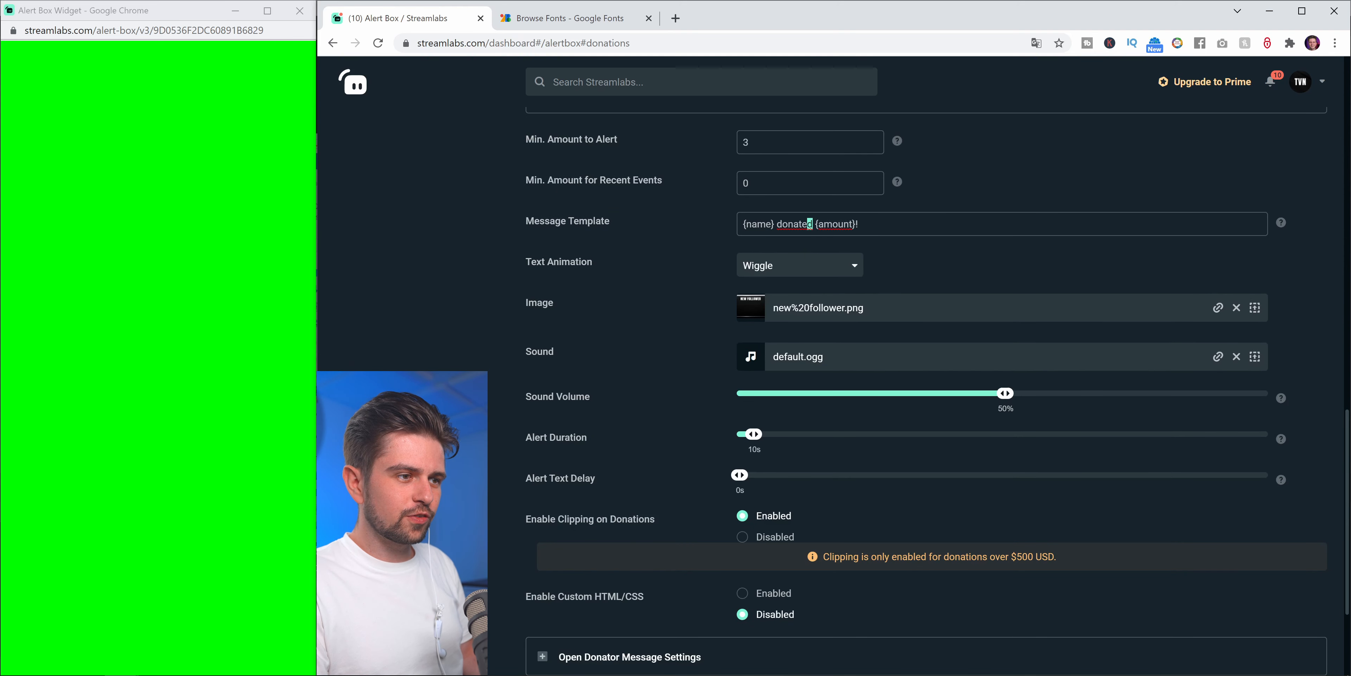
drag(810, 224, 773, 224)
text(:)
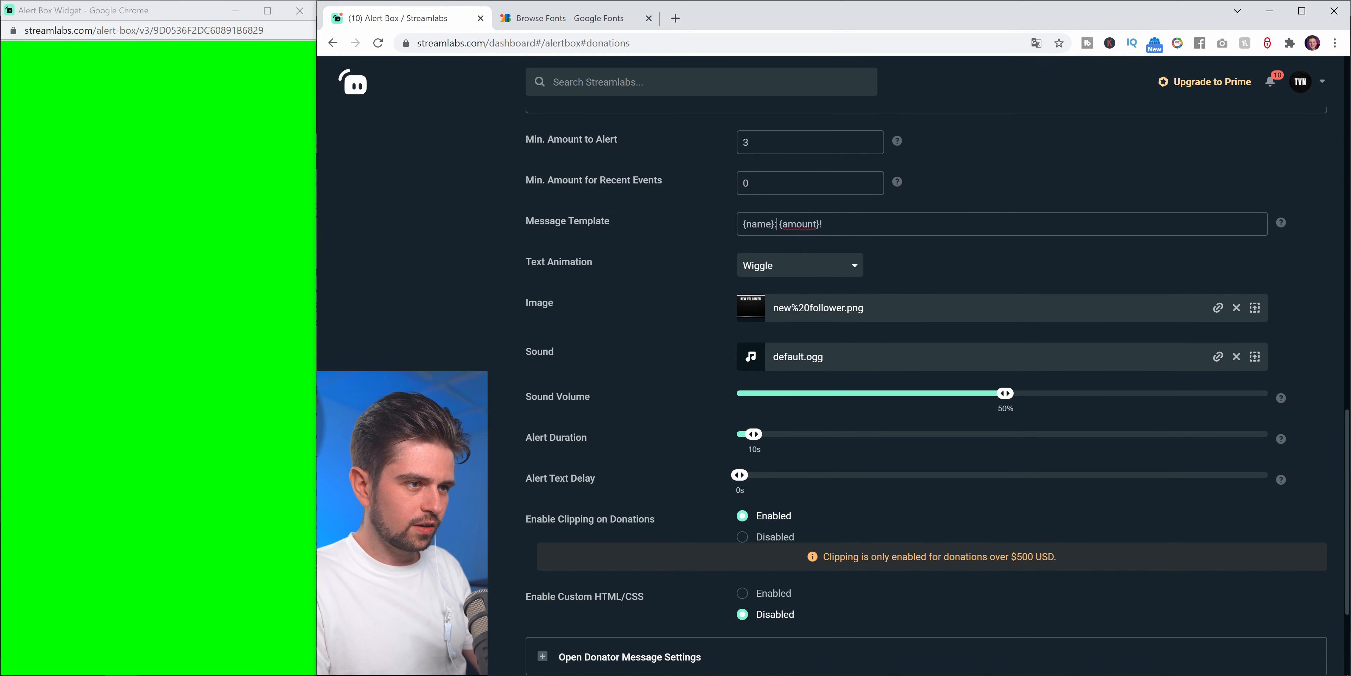
scroll(847, 385, down, 3)
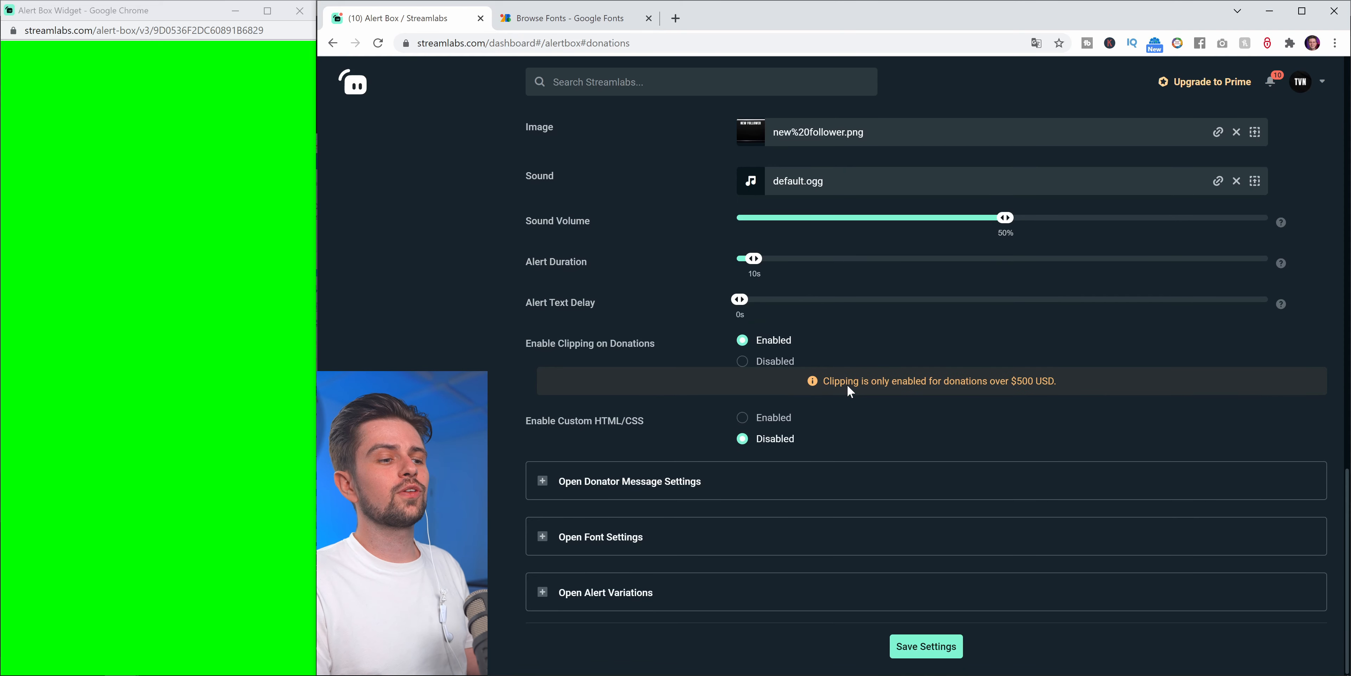
click(928, 646)
click(931, 647)
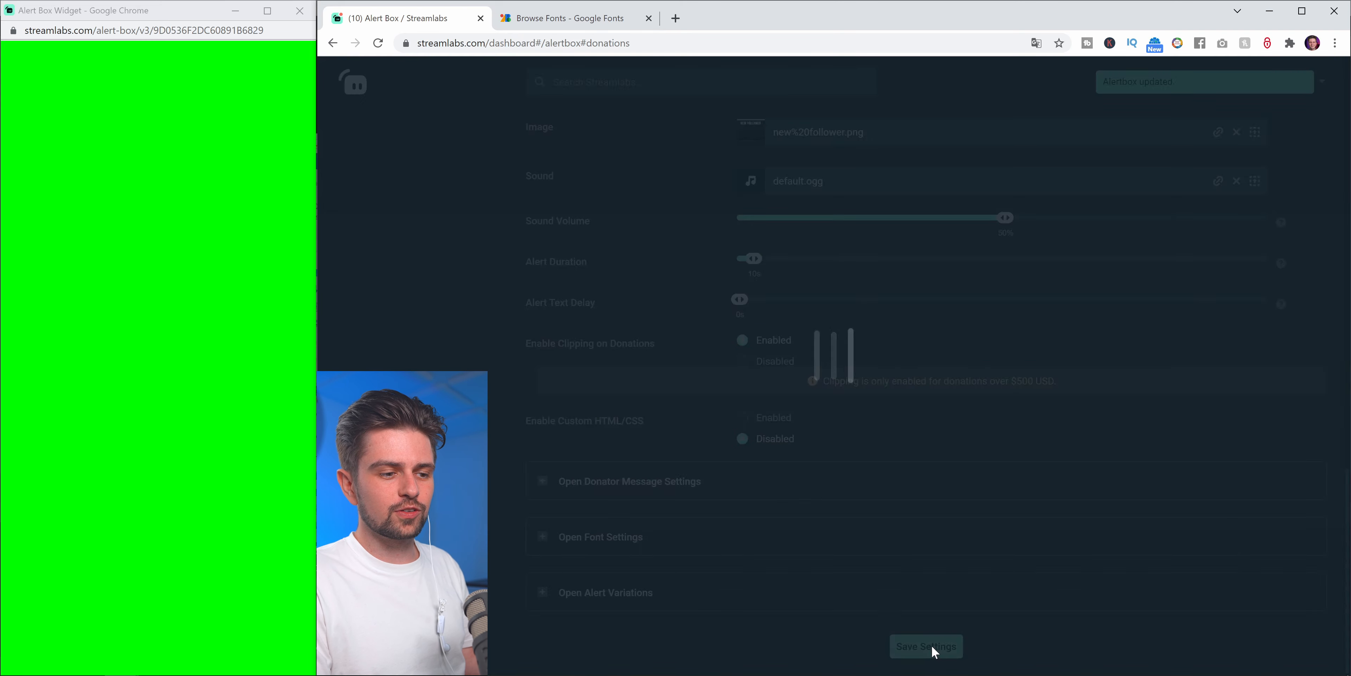
- Queue a sample donation alert to preview it in the Alert Box widget
scroll(700, 483, up, 3)
scroll(704, 485, up, 10)
click(791, 176)
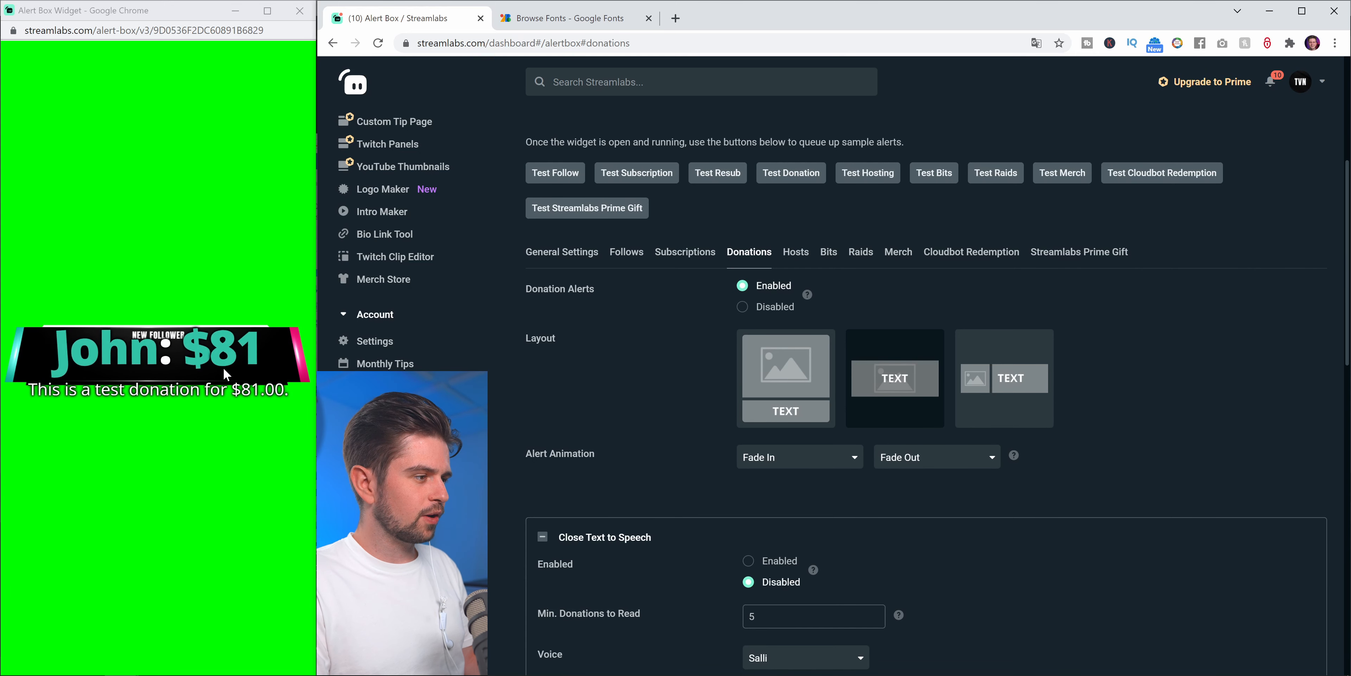
- Expand the donation alert's font settings, set Text Highlight Color to #FFFFFF and save
scroll(580, 519, down, 10)
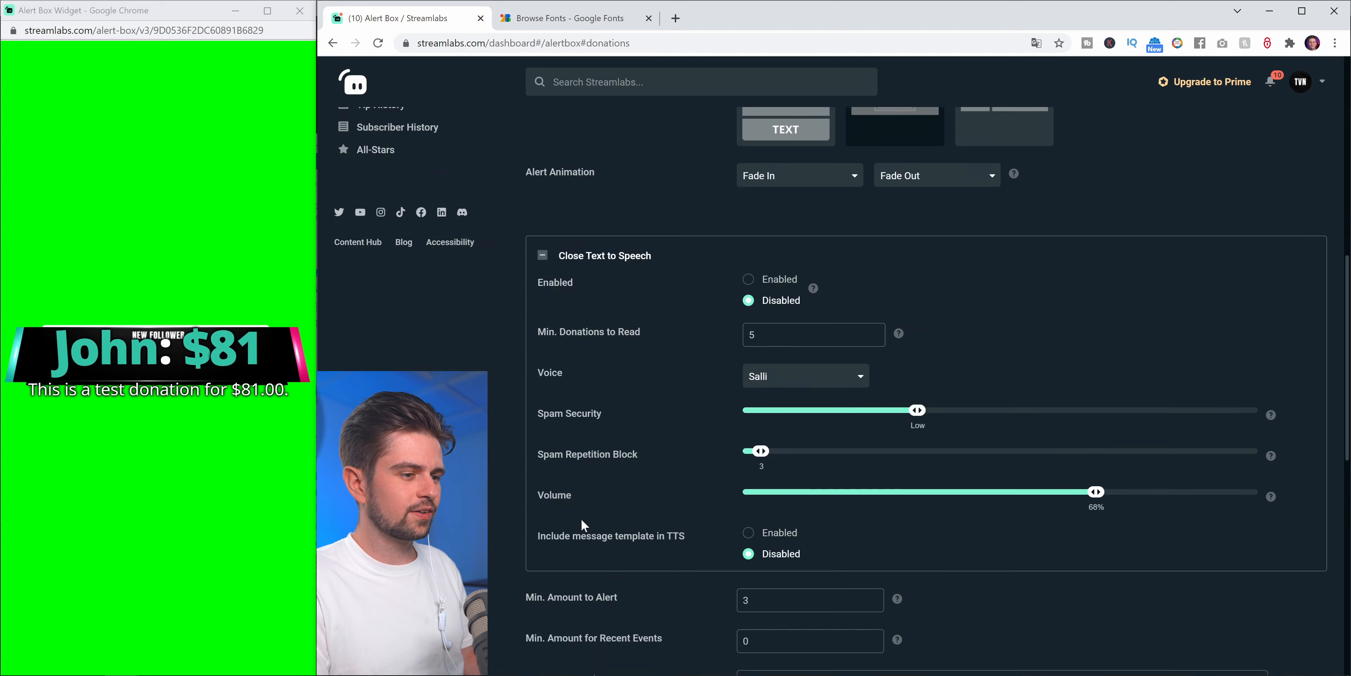
click(603, 535)
scroll(617, 543, down, 4)
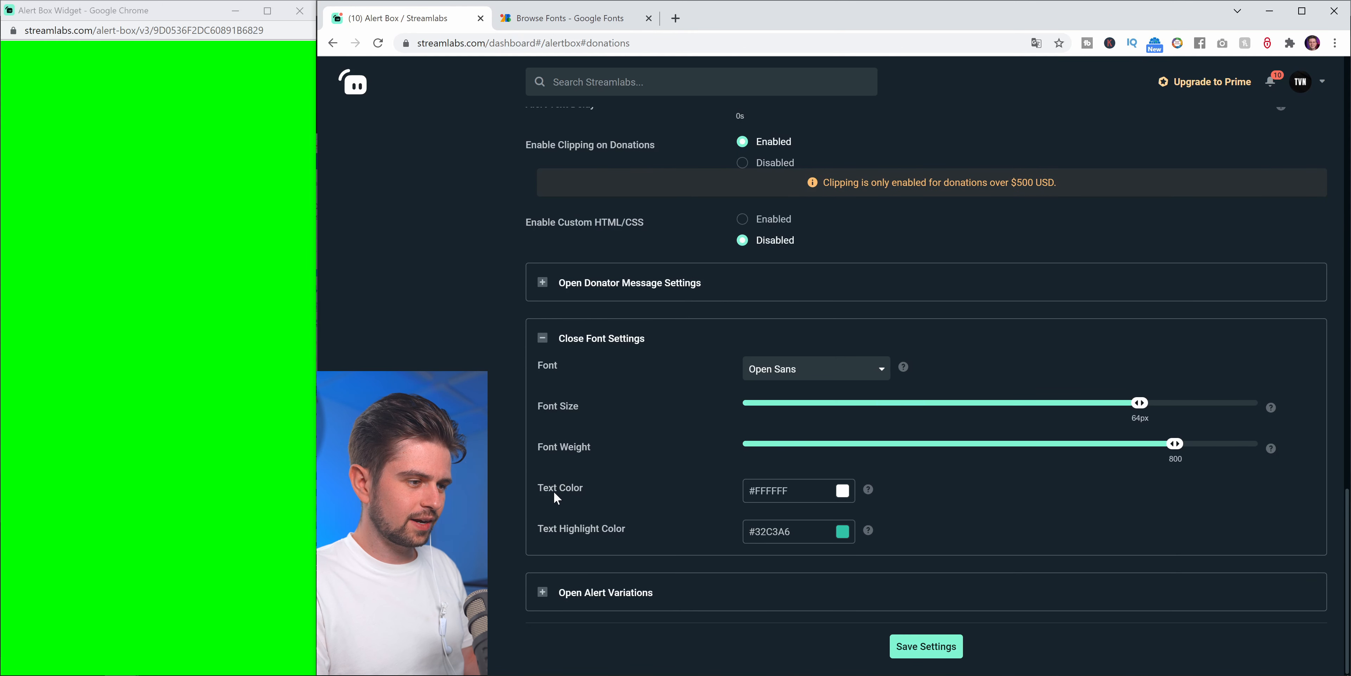
drag(553, 491, 594, 489)
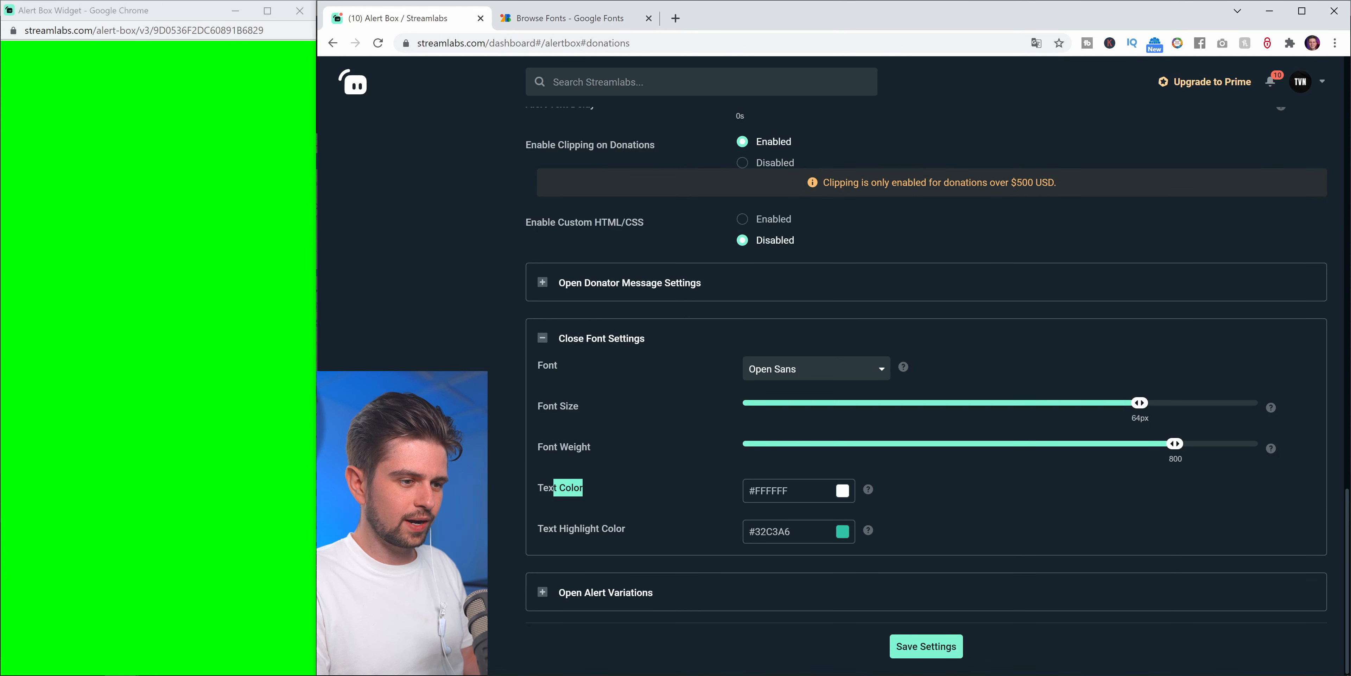
click(841, 532)
drag(786, 583, 727, 535)
click(923, 656)
- Examine the donation alert's Text Animation and Enable Clipping on Donations settings
scroll(712, 546, up, 6)
drag(531, 311, 695, 321)
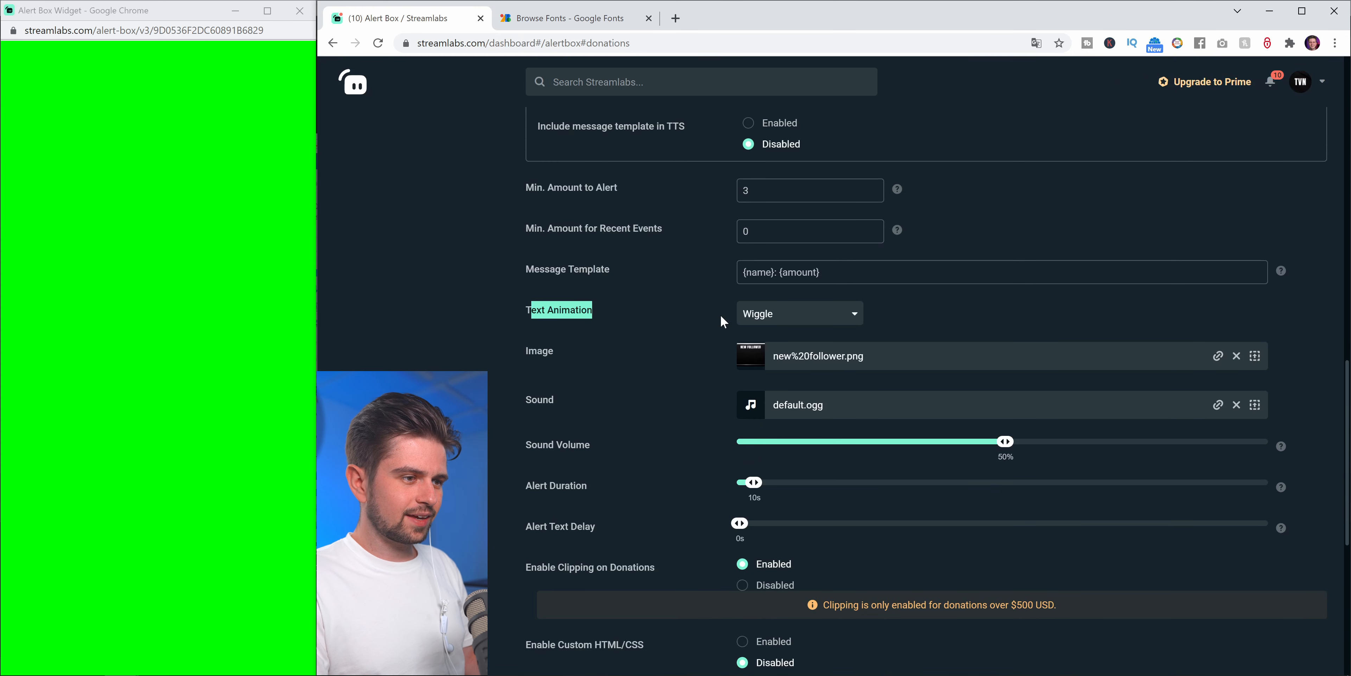
scroll(638, 351, down, 1)
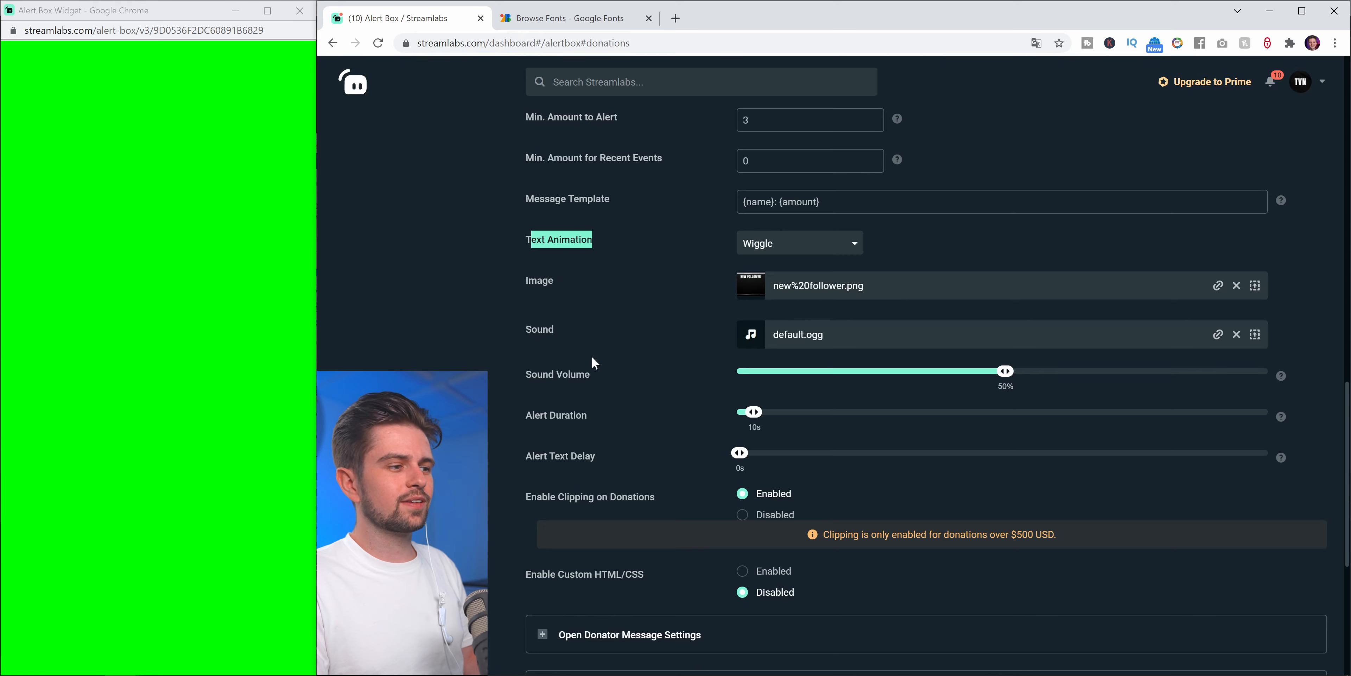
scroll(592, 357, down, 2)
drag(599, 350, 657, 359)
click(616, 359)
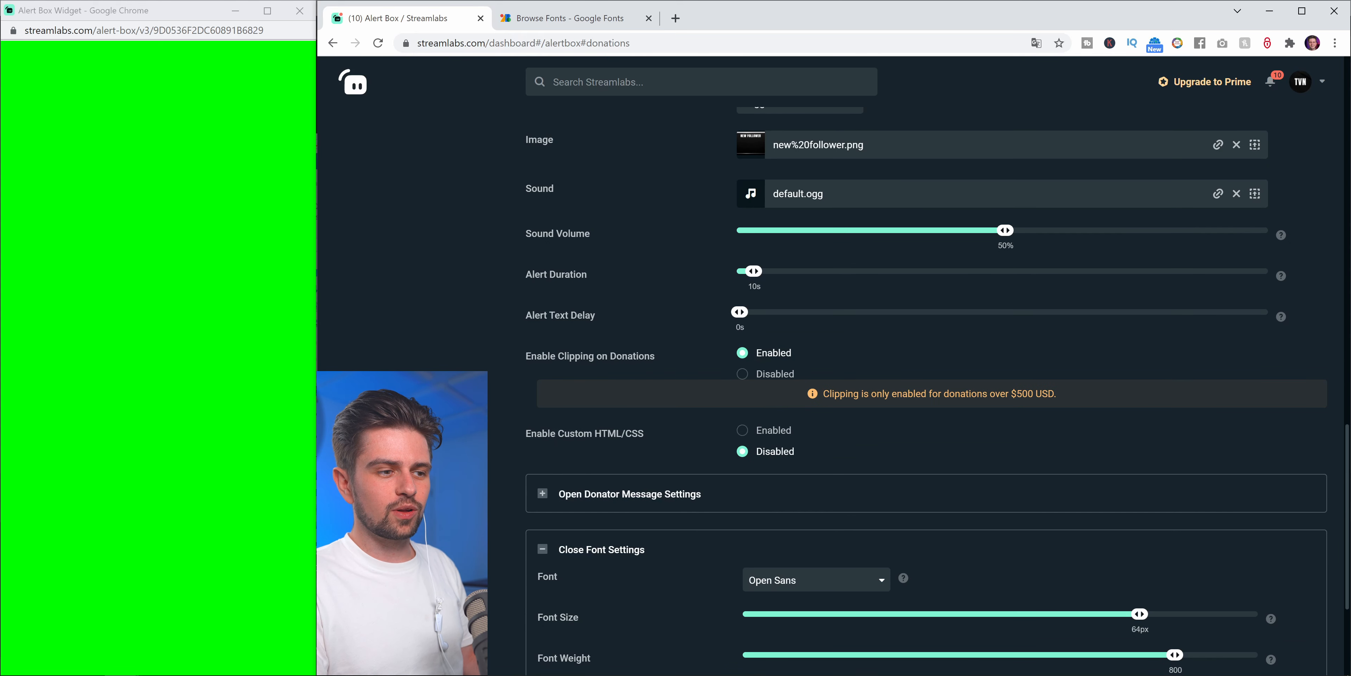
drag(823, 393, 1064, 406)
click(992, 433)
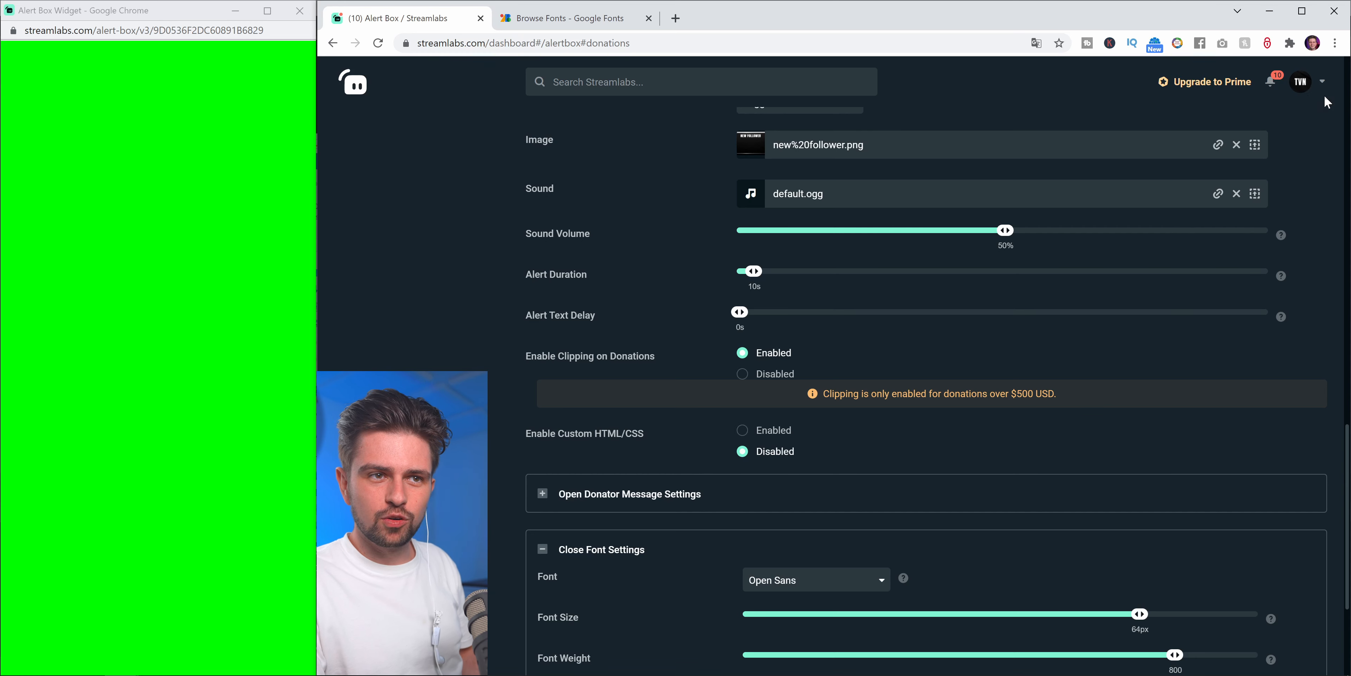
- Look through the account options, and review the donation clipping notice and the Enable Custom HTML/CSS option
click(1320, 84)
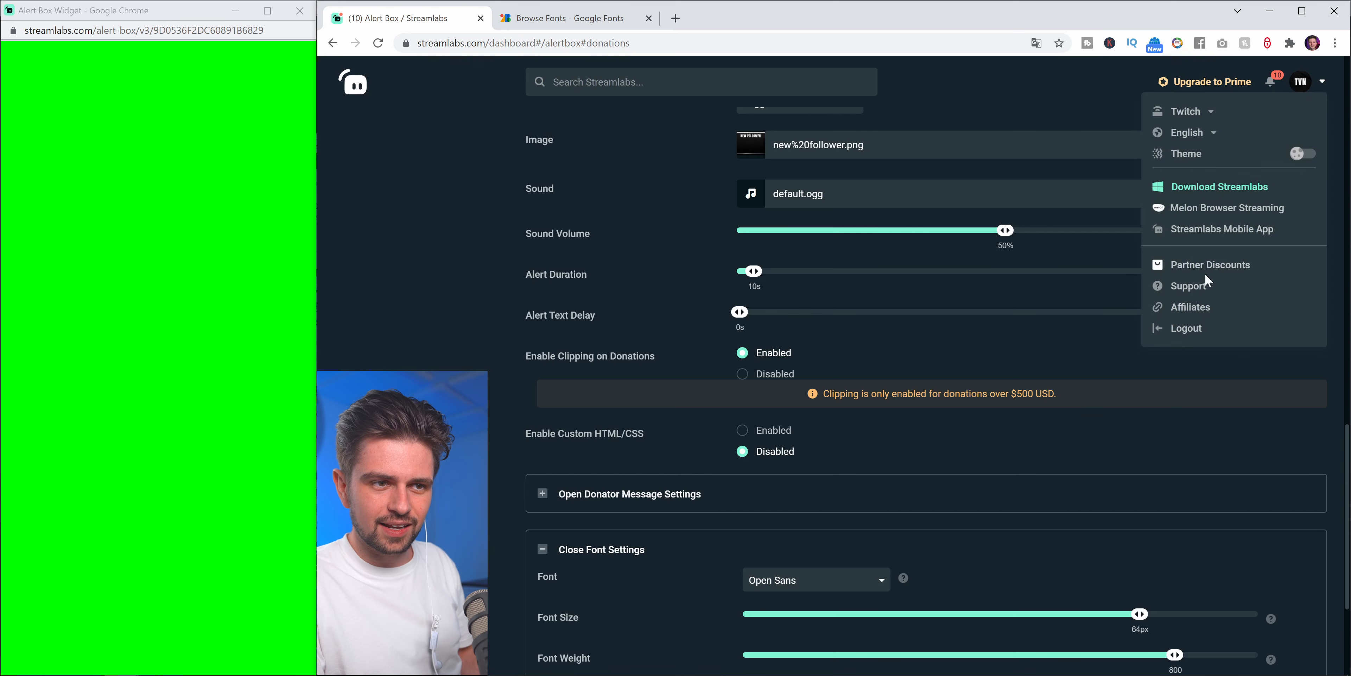
click(1090, 364)
scroll(959, 362, down, 2)
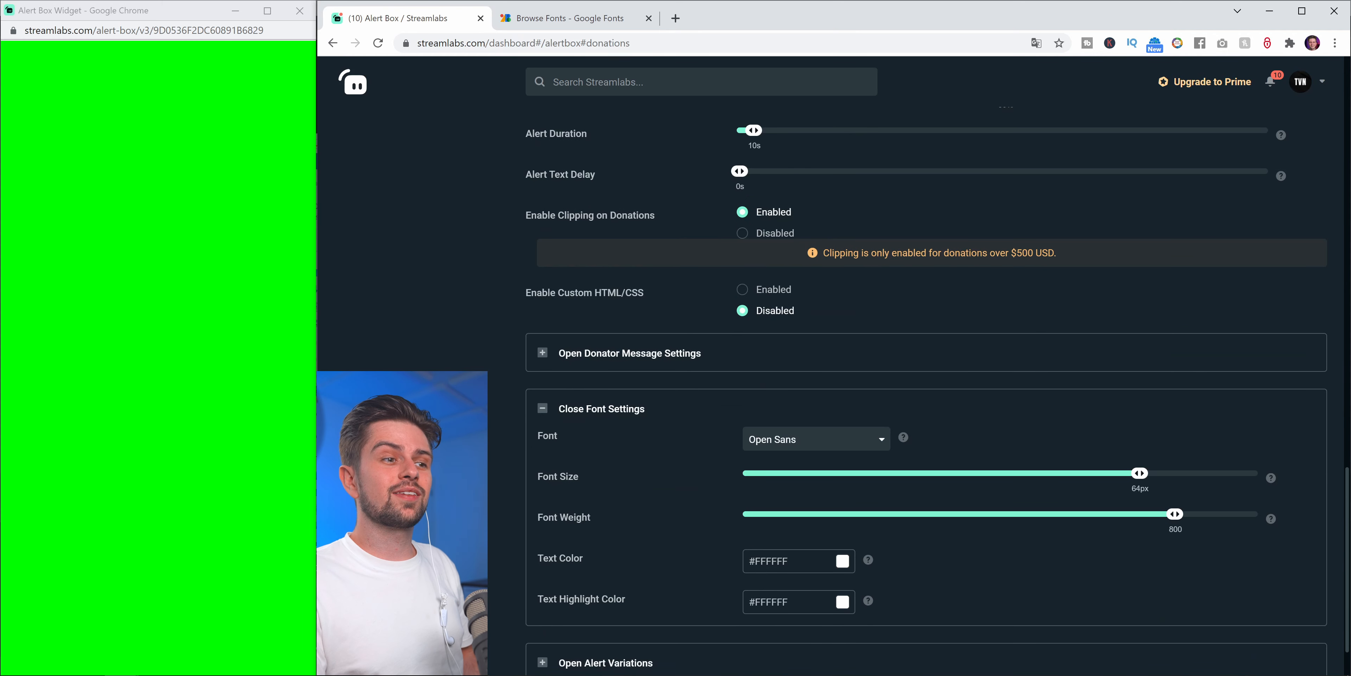
drag(840, 254, 1064, 261)
click(1089, 263)
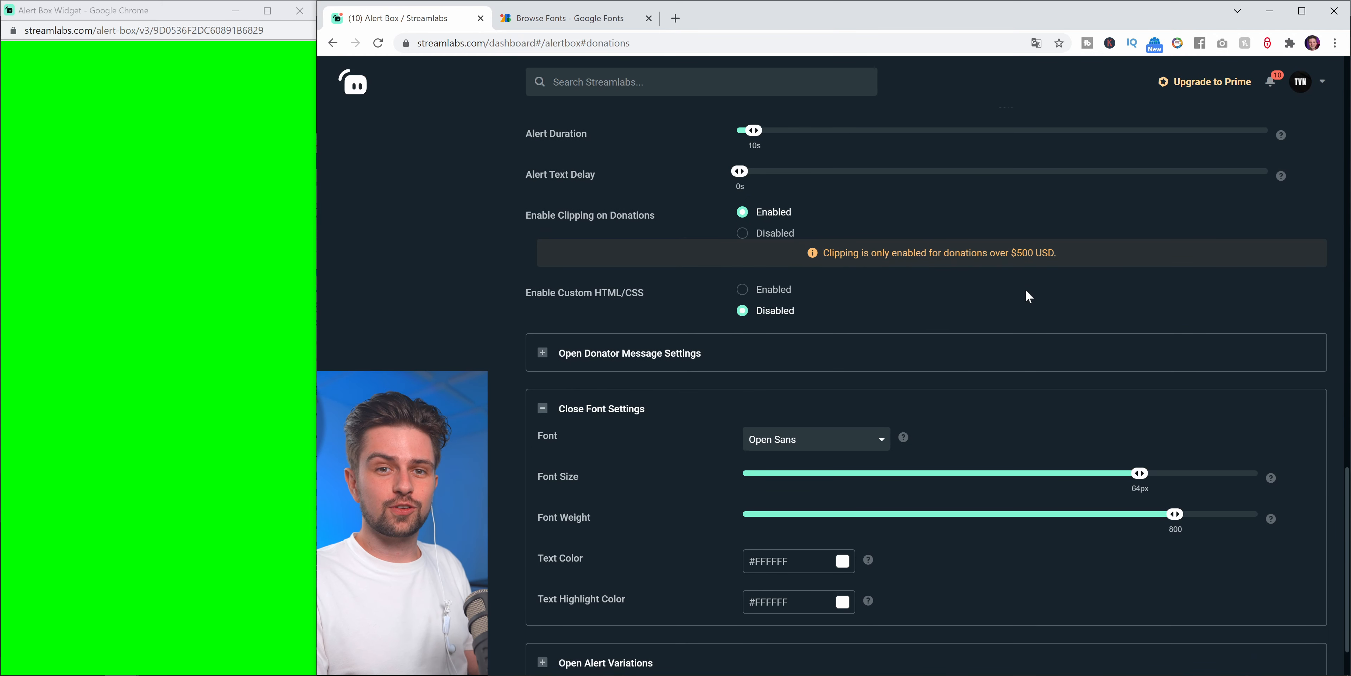
scroll(918, 303, down, 1)
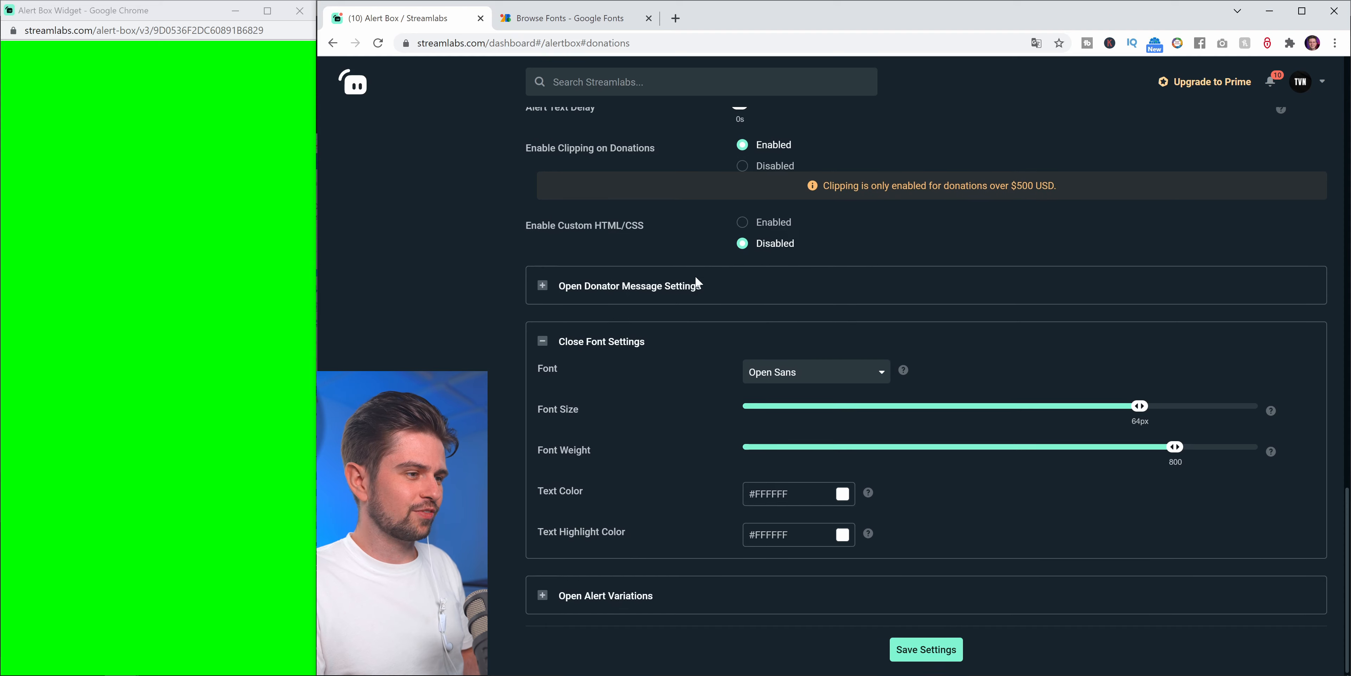
drag(550, 222, 700, 240)
click(764, 248)
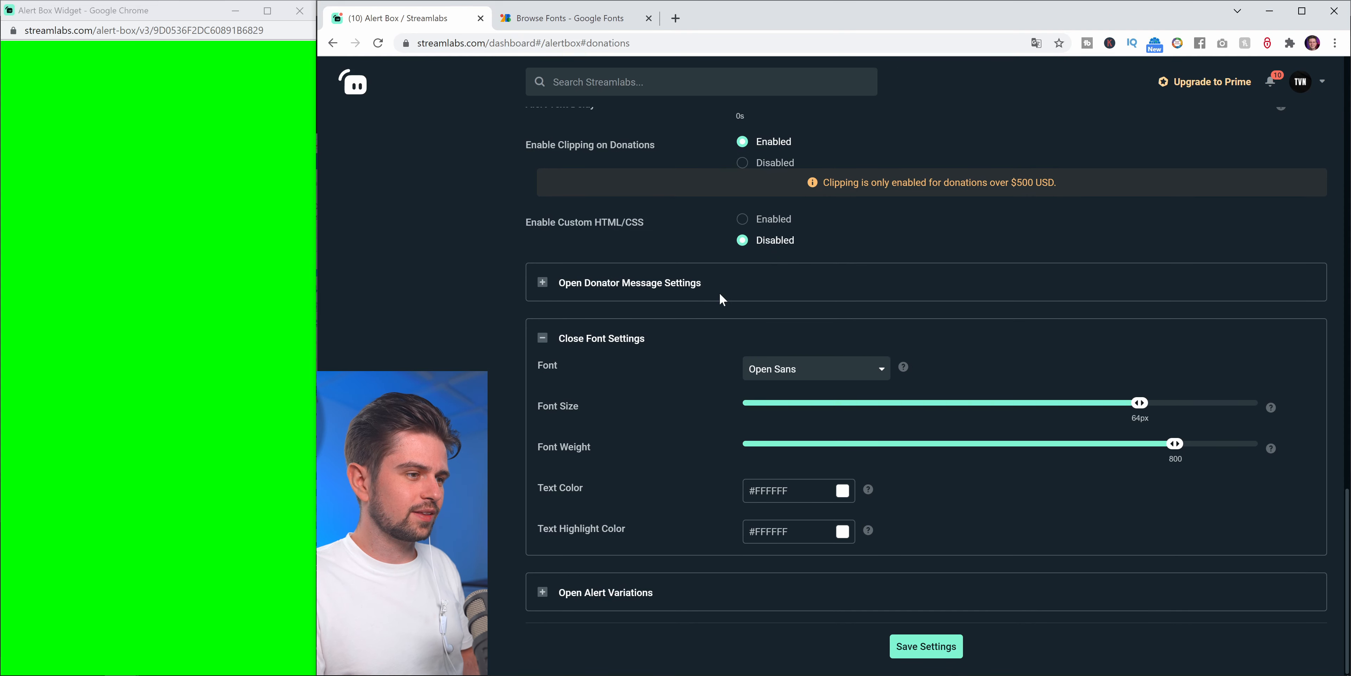
- Review the Donator Message Settings, and collapse them together with the Font Settings
click(590, 283)
scroll(848, 181, down, 1)
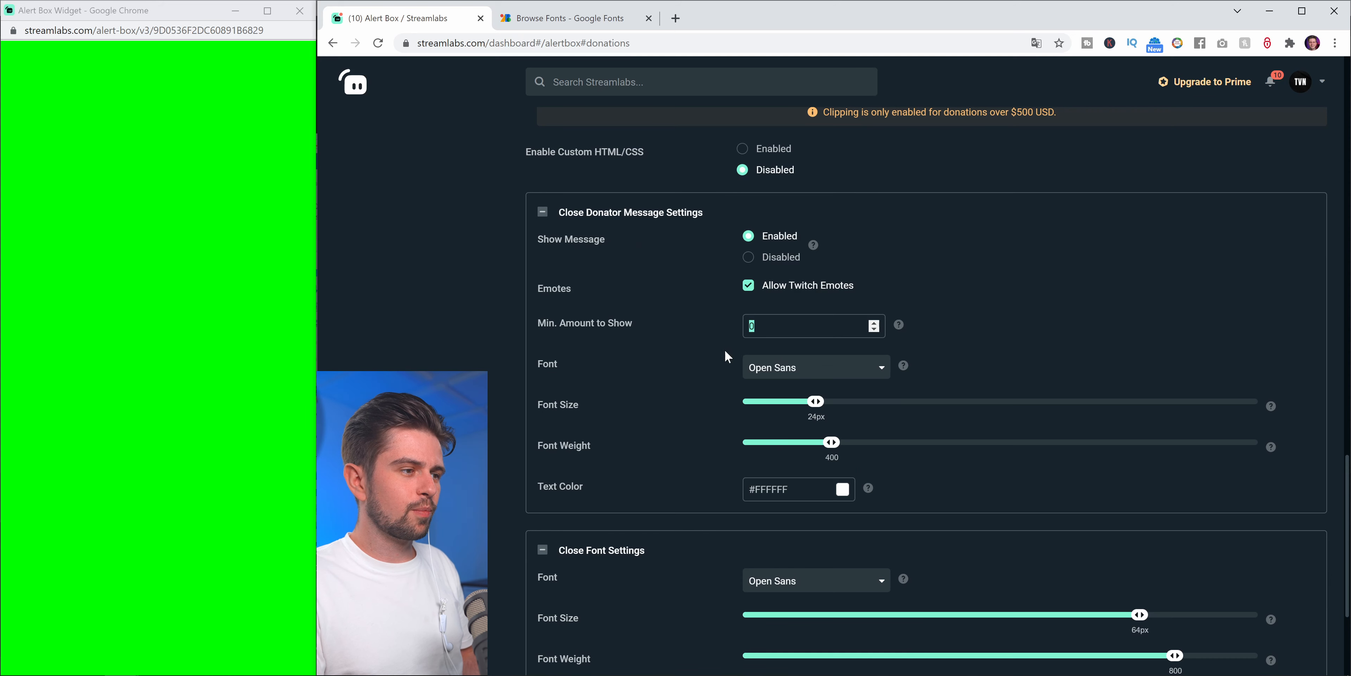
click(597, 212)
click(591, 339)
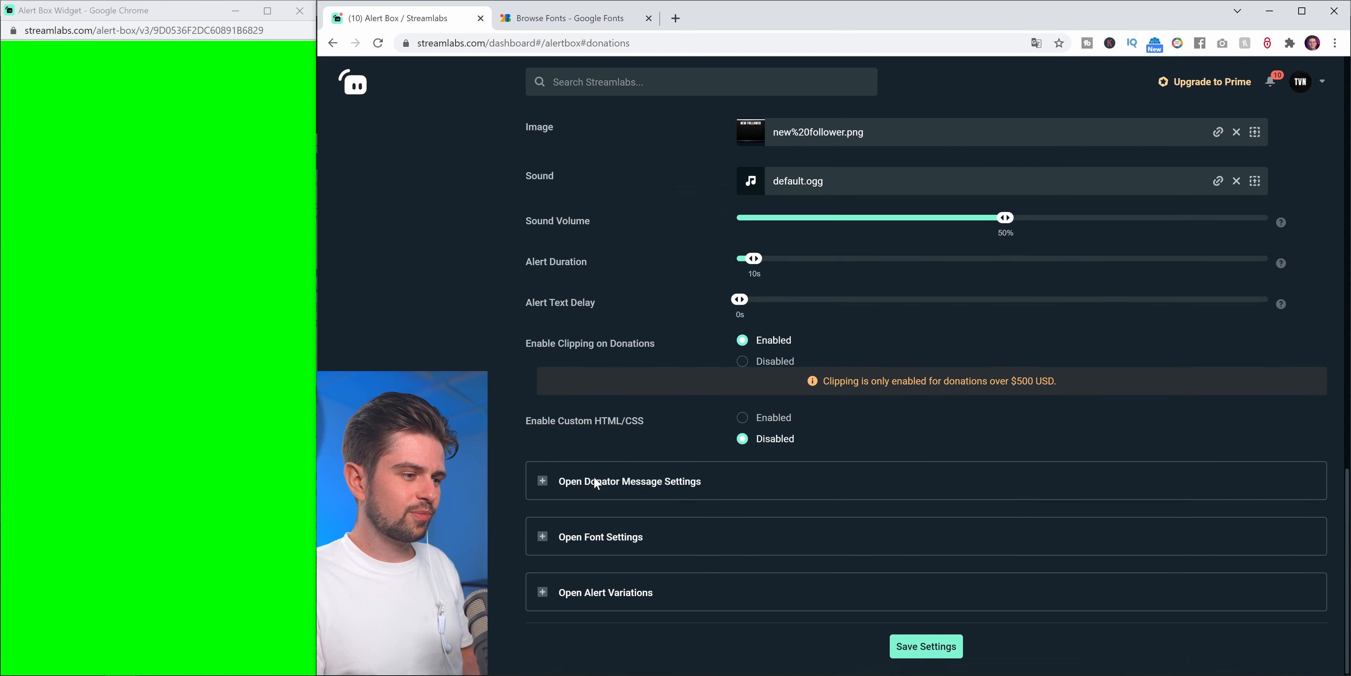
- Save the donation alert settings and open the Hosts alert settings
click(926, 646)
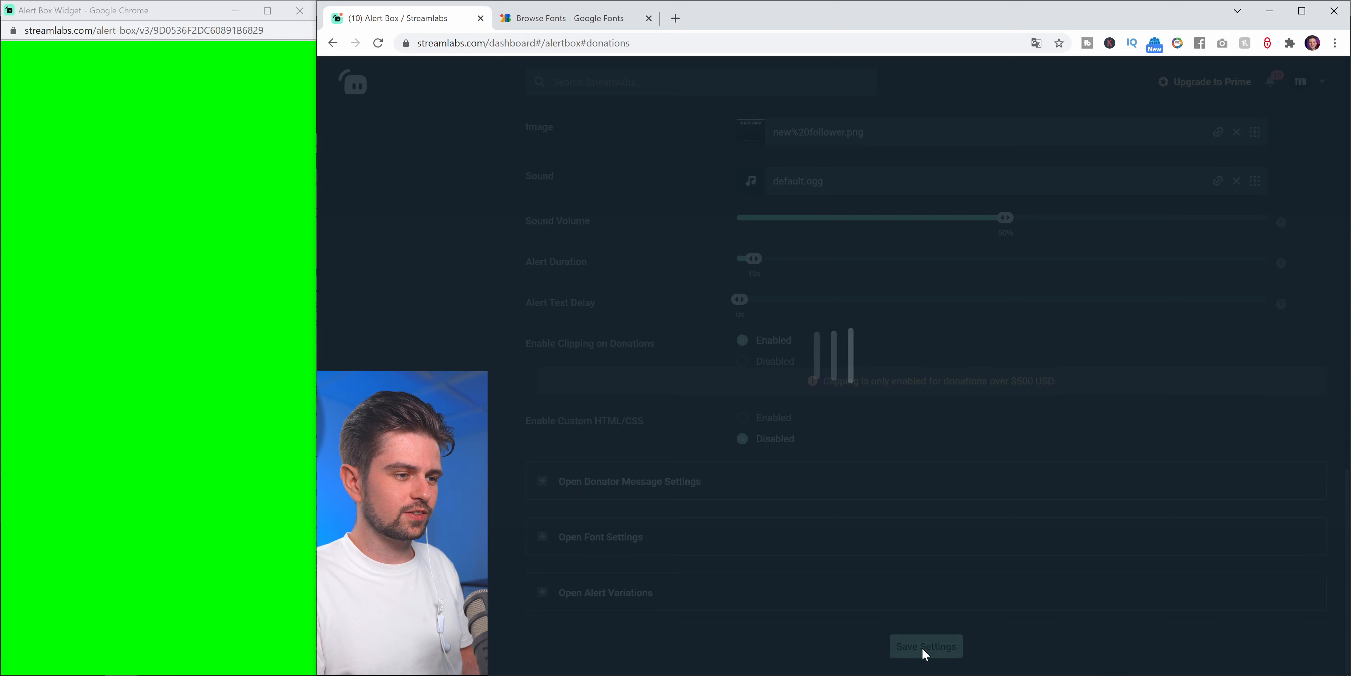
click(796, 568)
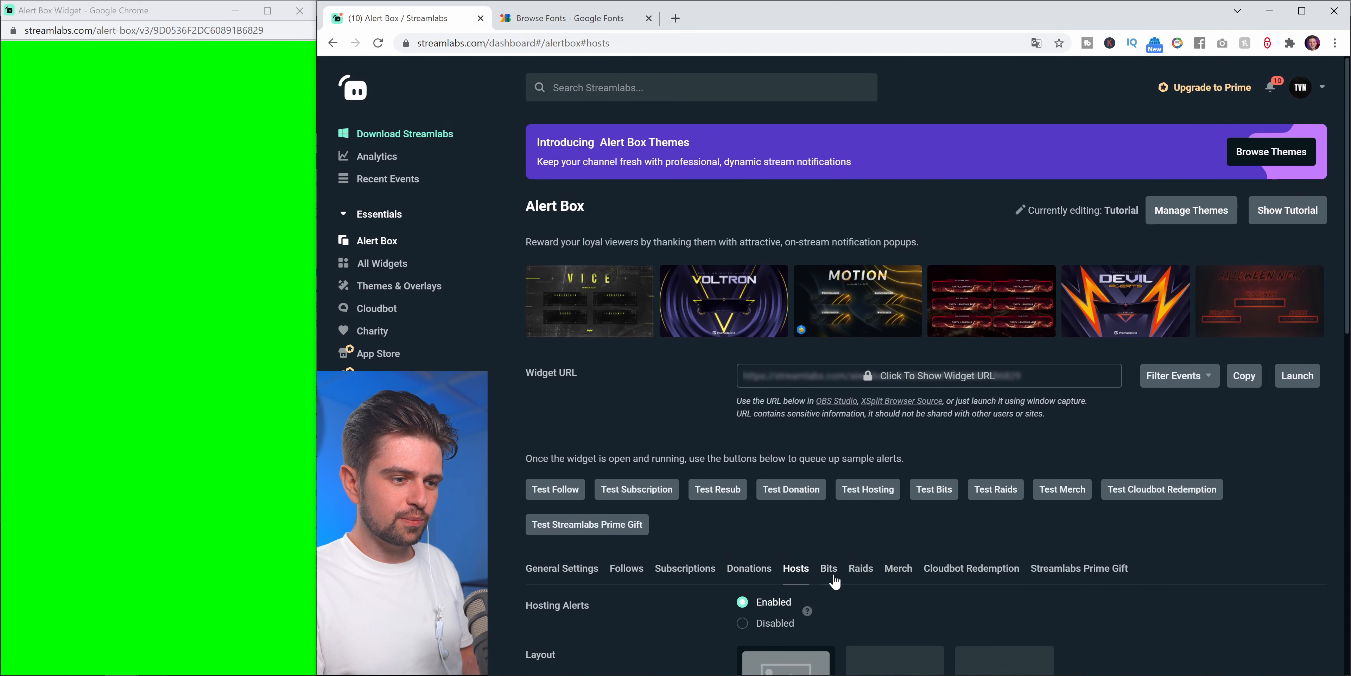
- Set the host alert's Viewer Minimum to 10, and look over the Min. Viewer Count for Recent Events field
scroll(786, 426, down, 8)
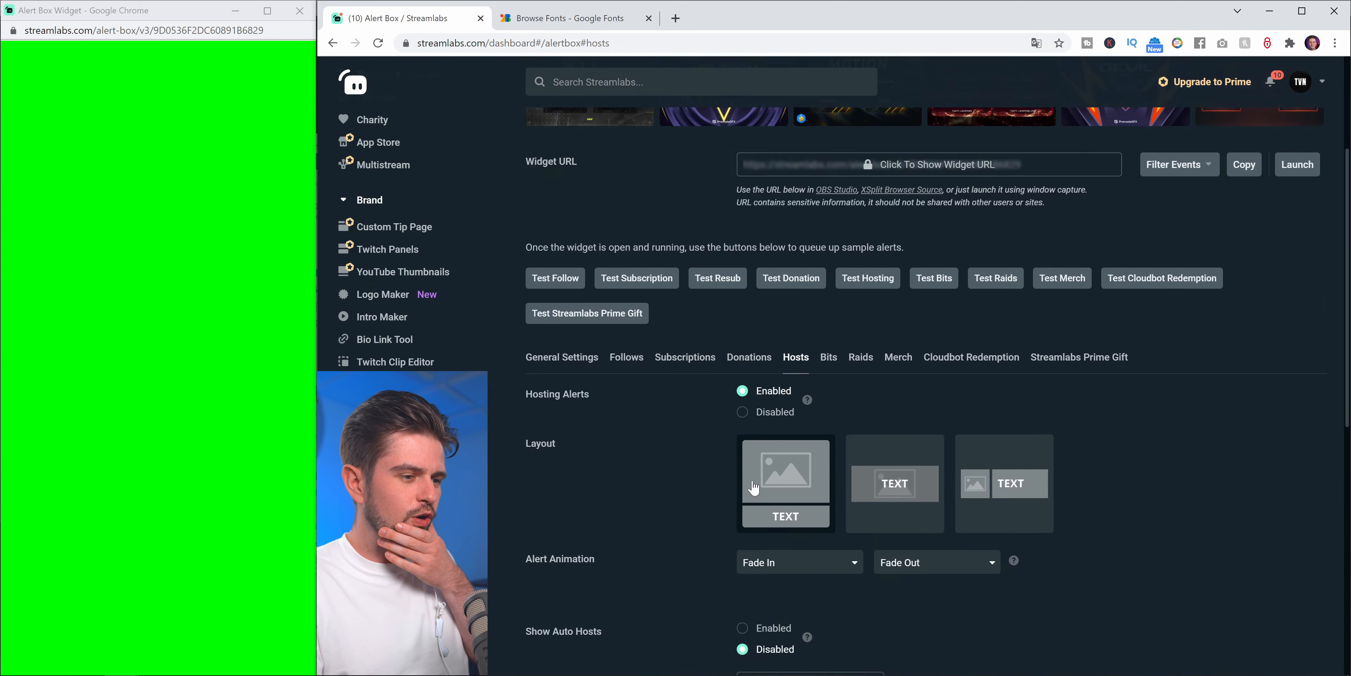
scroll(799, 355, down, 3)
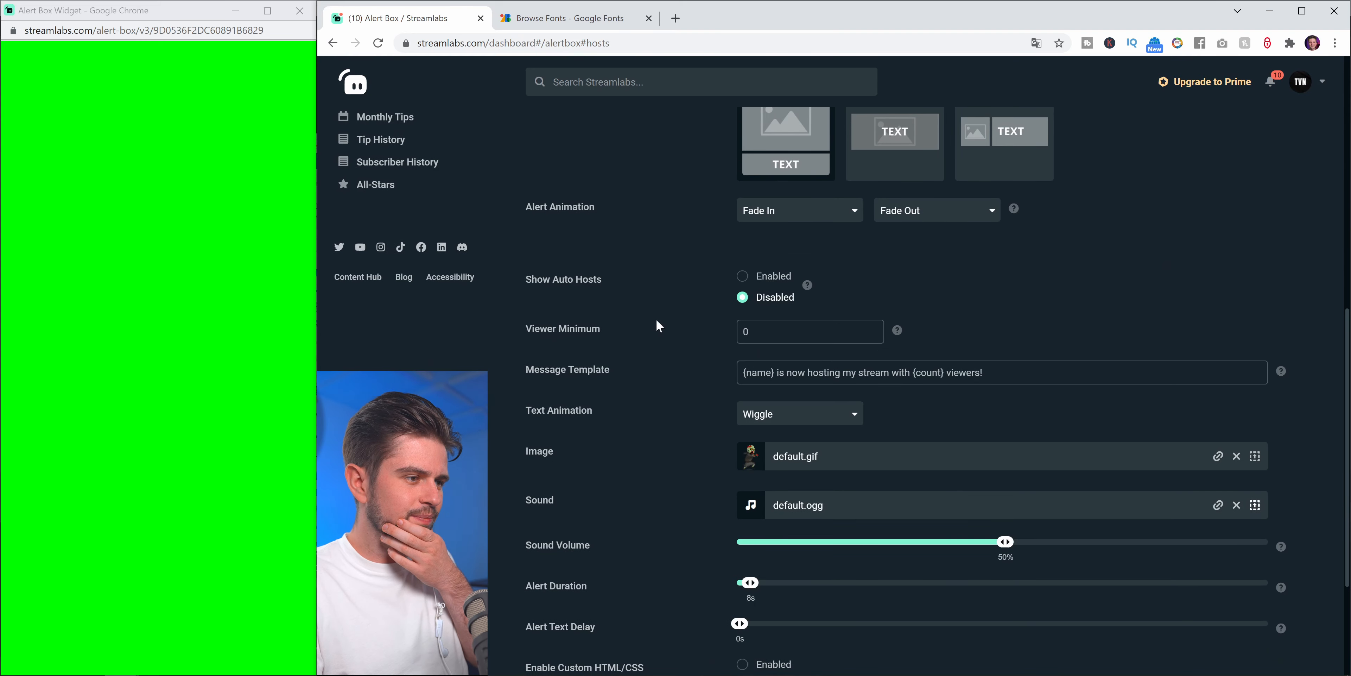
drag(549, 336, 528, 330)
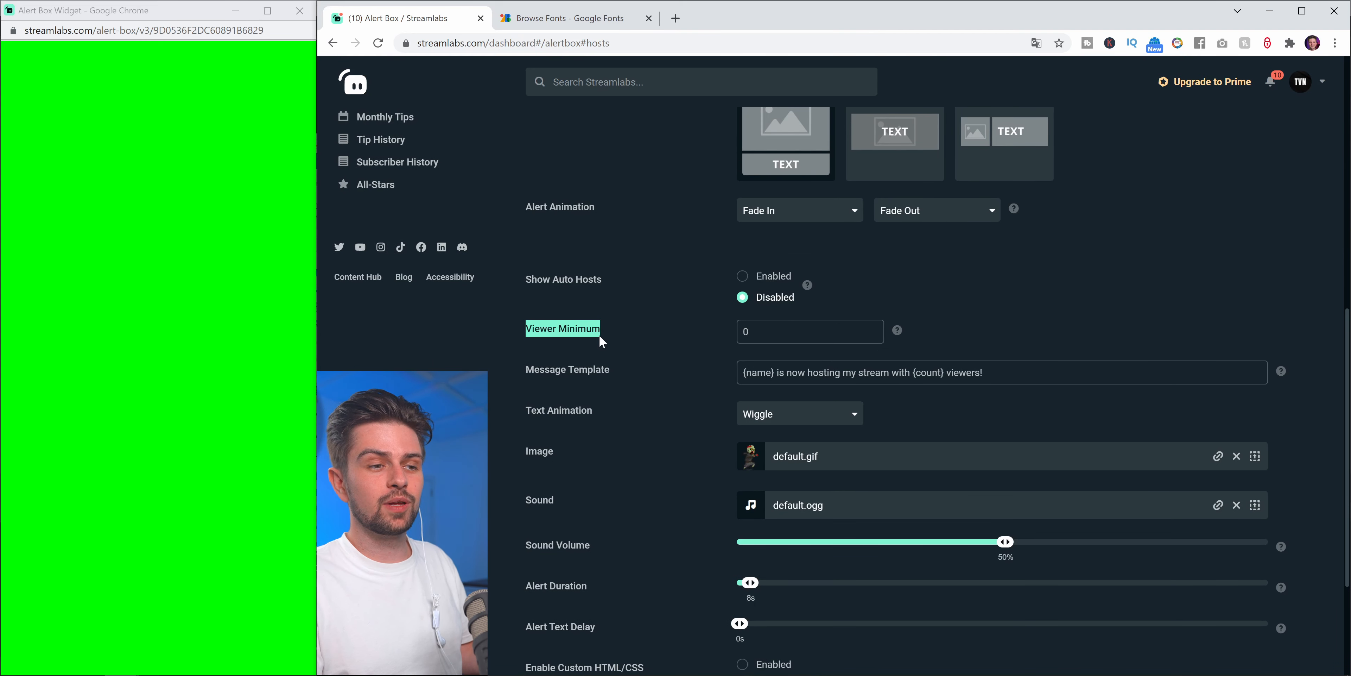
click(718, 338)
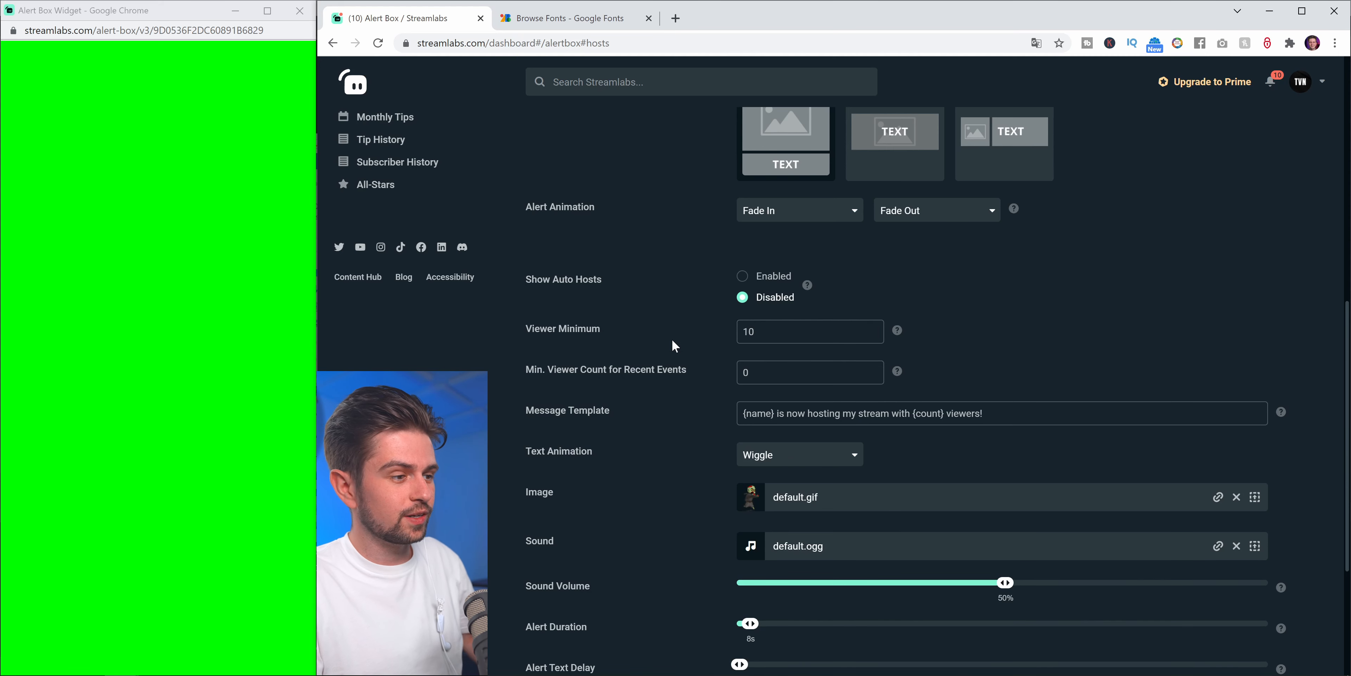
drag(603, 369, 677, 371)
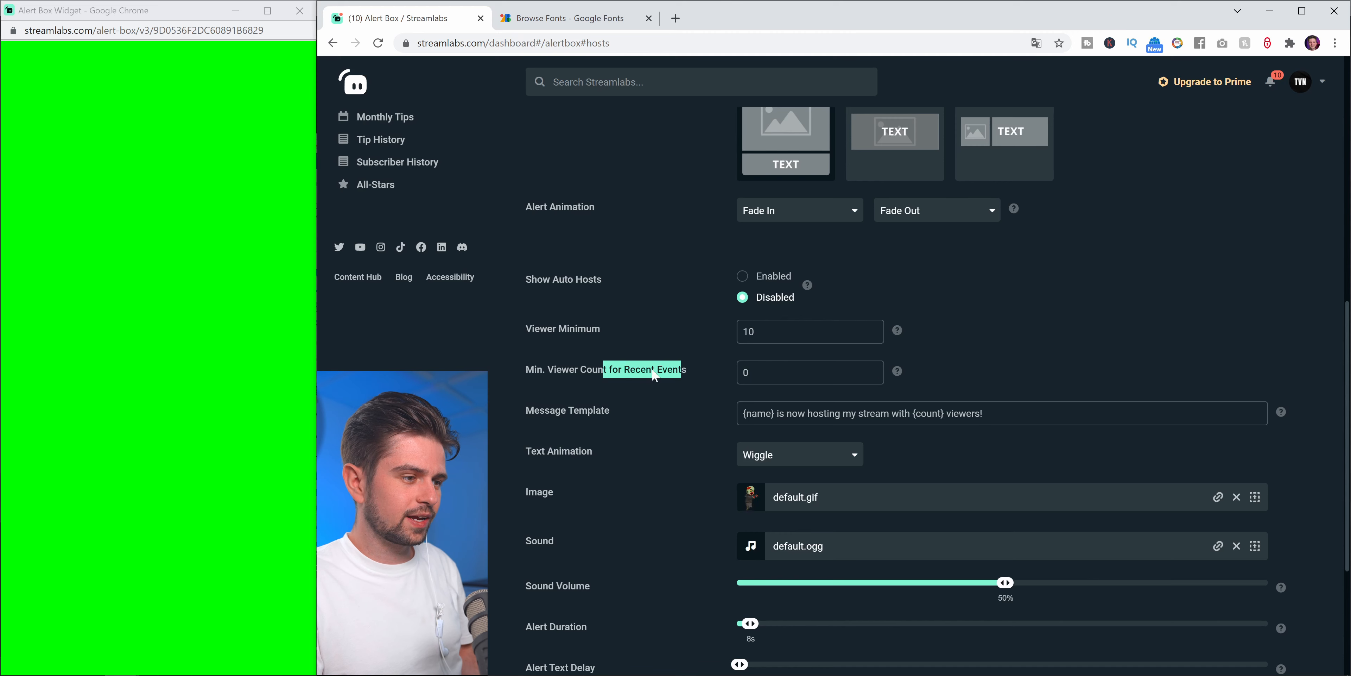
- Review the host alert's message template, image, sound and remaining options
scroll(654, 384, down, 3)
drag(985, 273, 742, 272)
scroll(629, 341, down, 2)
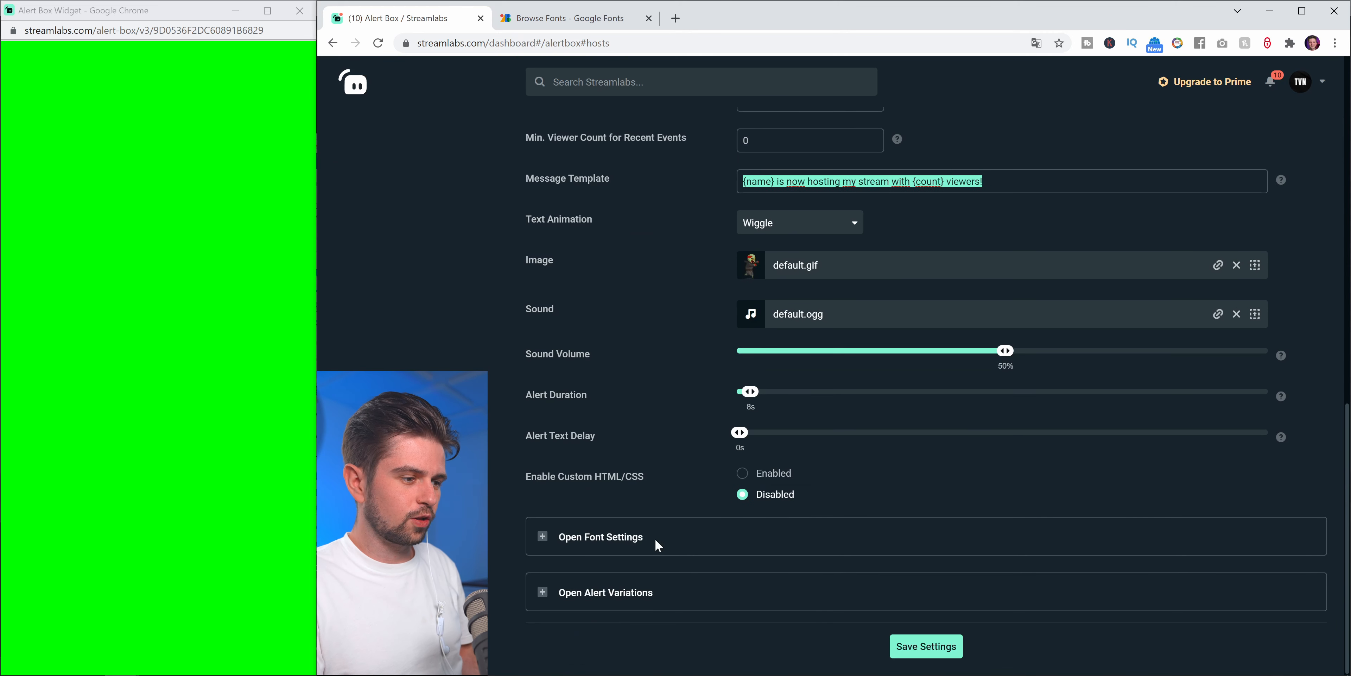
scroll(694, 532, up, 15)
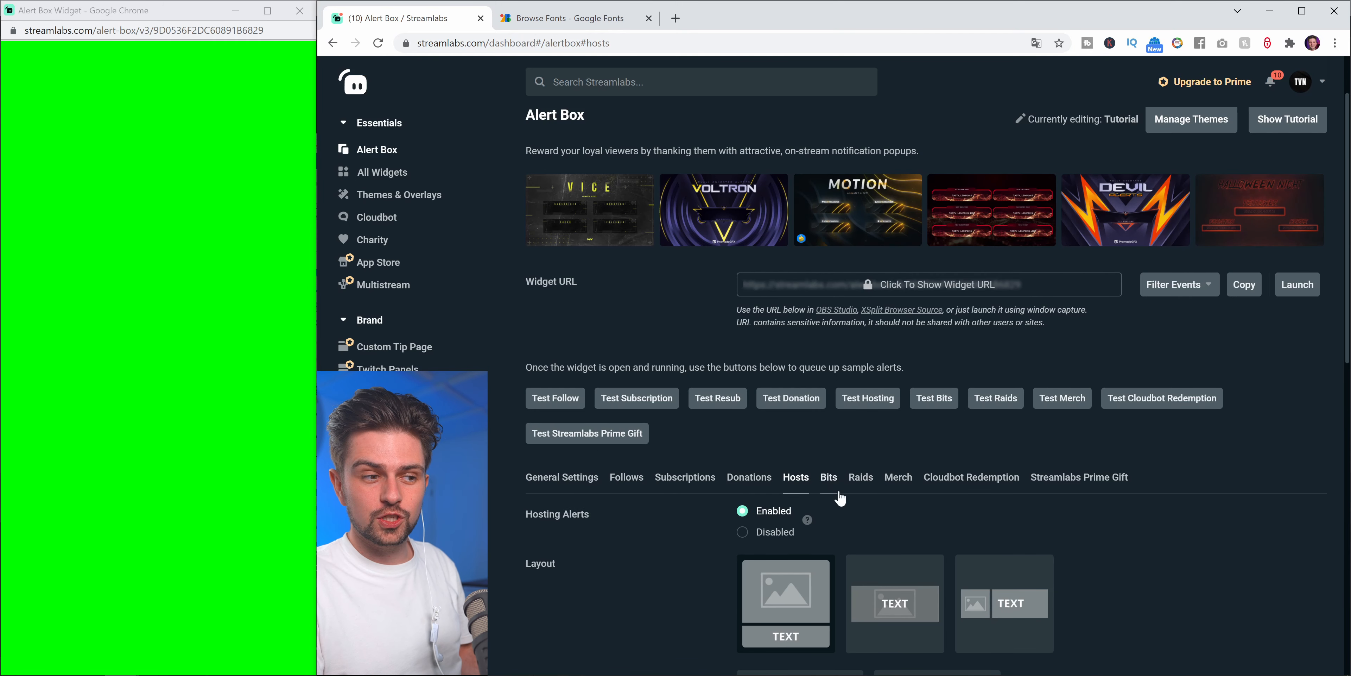
- Review the raid alert settings, and go through the bits alert settings, including the alert image
click(865, 488)
scroll(668, 462, down, 9)
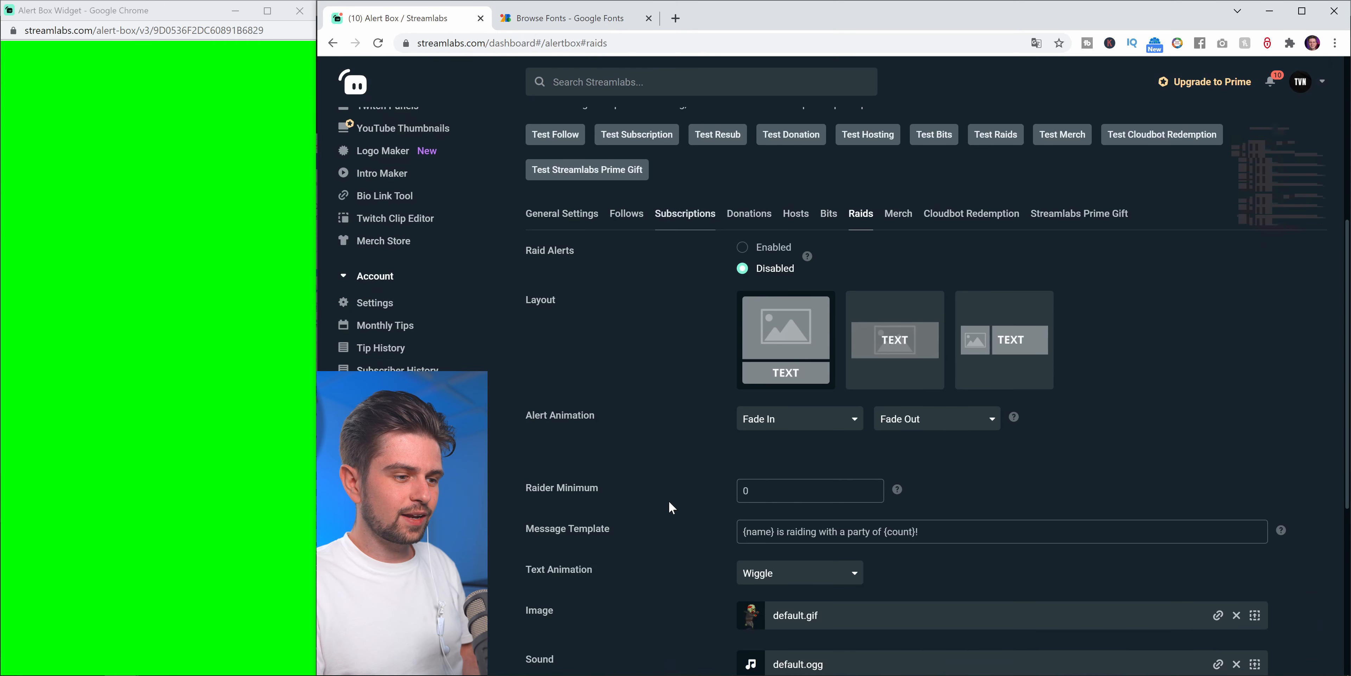
scroll(829, 535, up, 11)
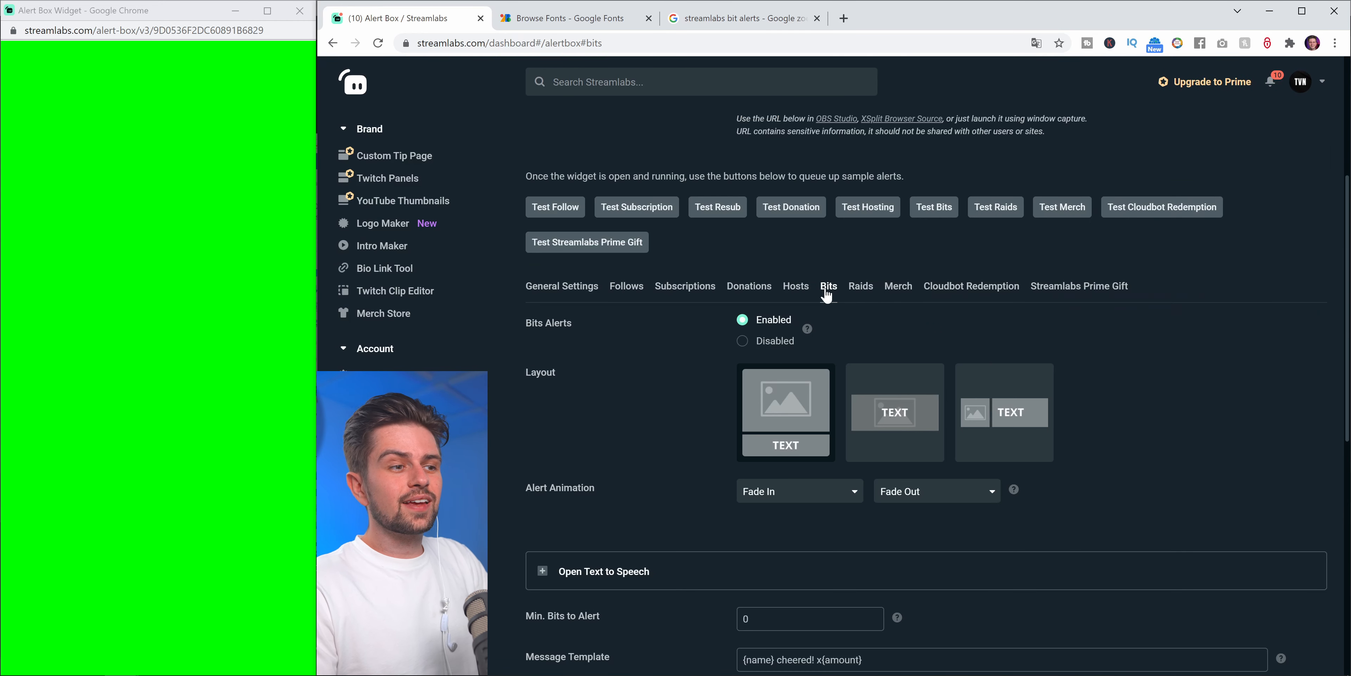
scroll(830, 329, down, 9)
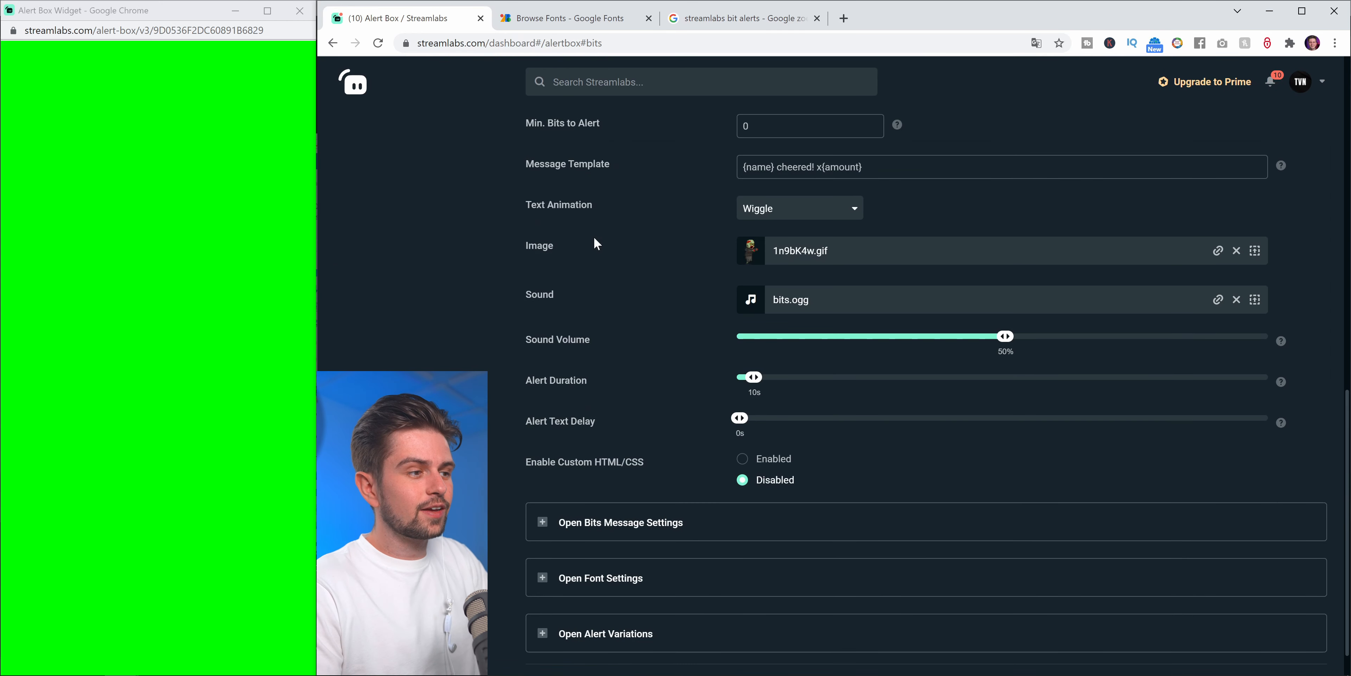
drag(530, 246, 554, 247)
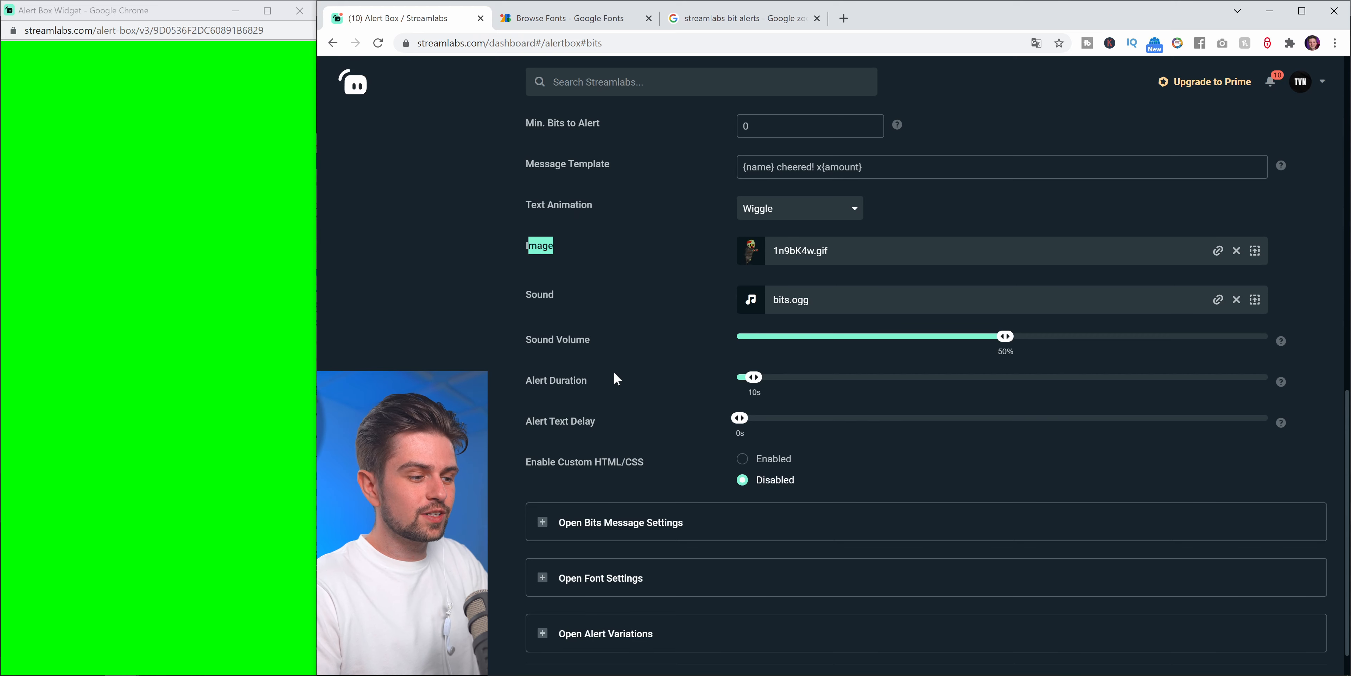
- Add a bits alert variation with default settings, with the condition that bits used is at least 100
scroll(612, 592, down, 1)
click(611, 595)
scroll(633, 603, down, 2)
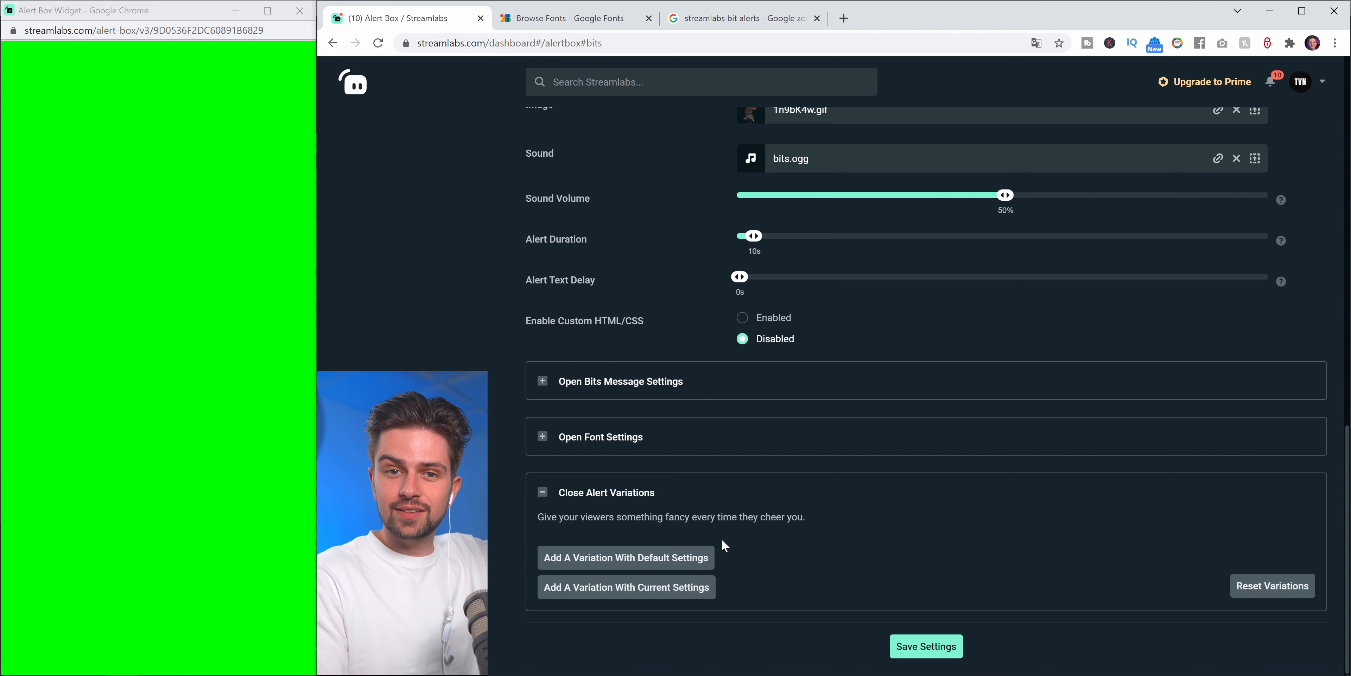
click(634, 558)
scroll(634, 558, up, 3)
drag(552, 195, 592, 197)
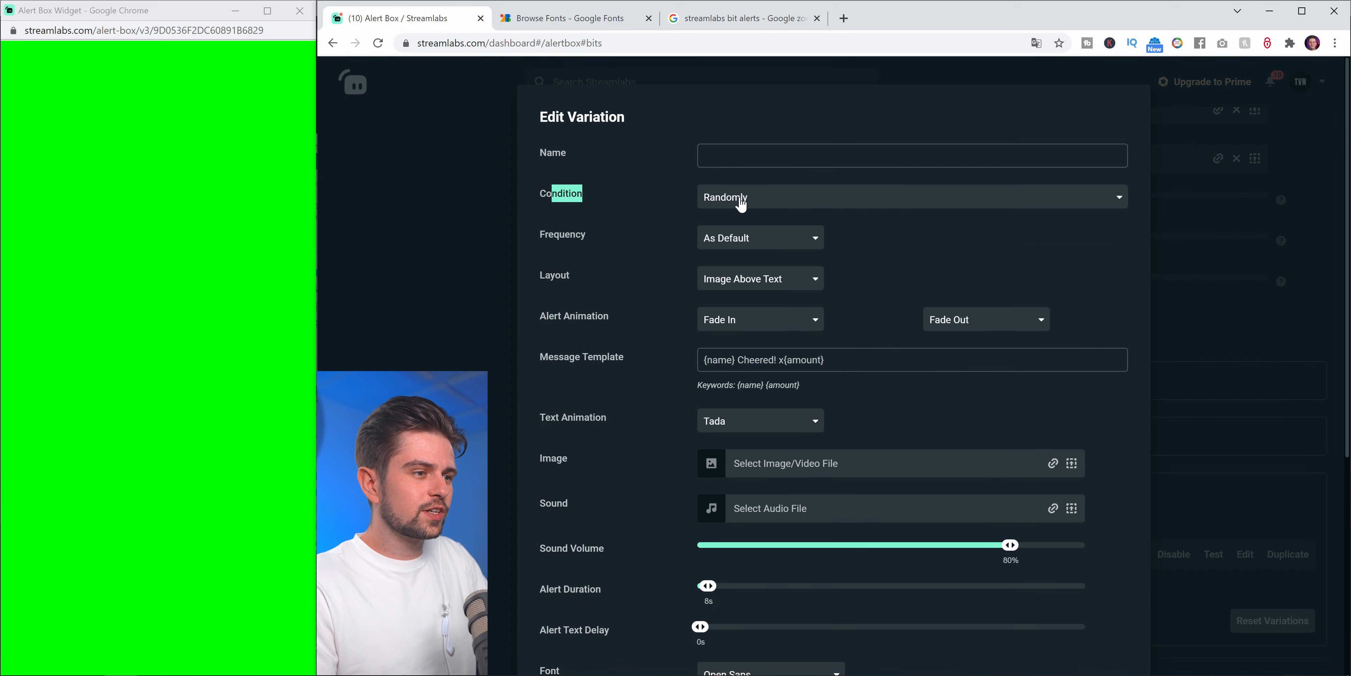
click(740, 204)
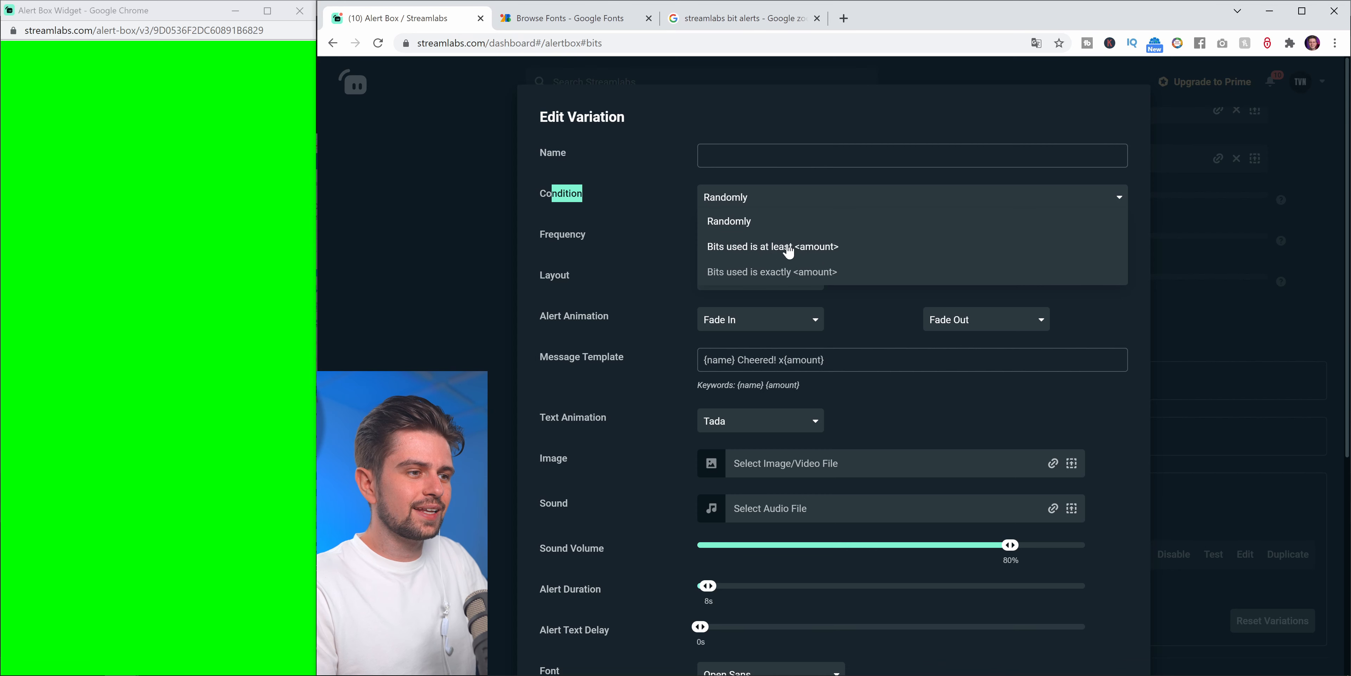
click(778, 249)
drag(712, 237, 671, 241)
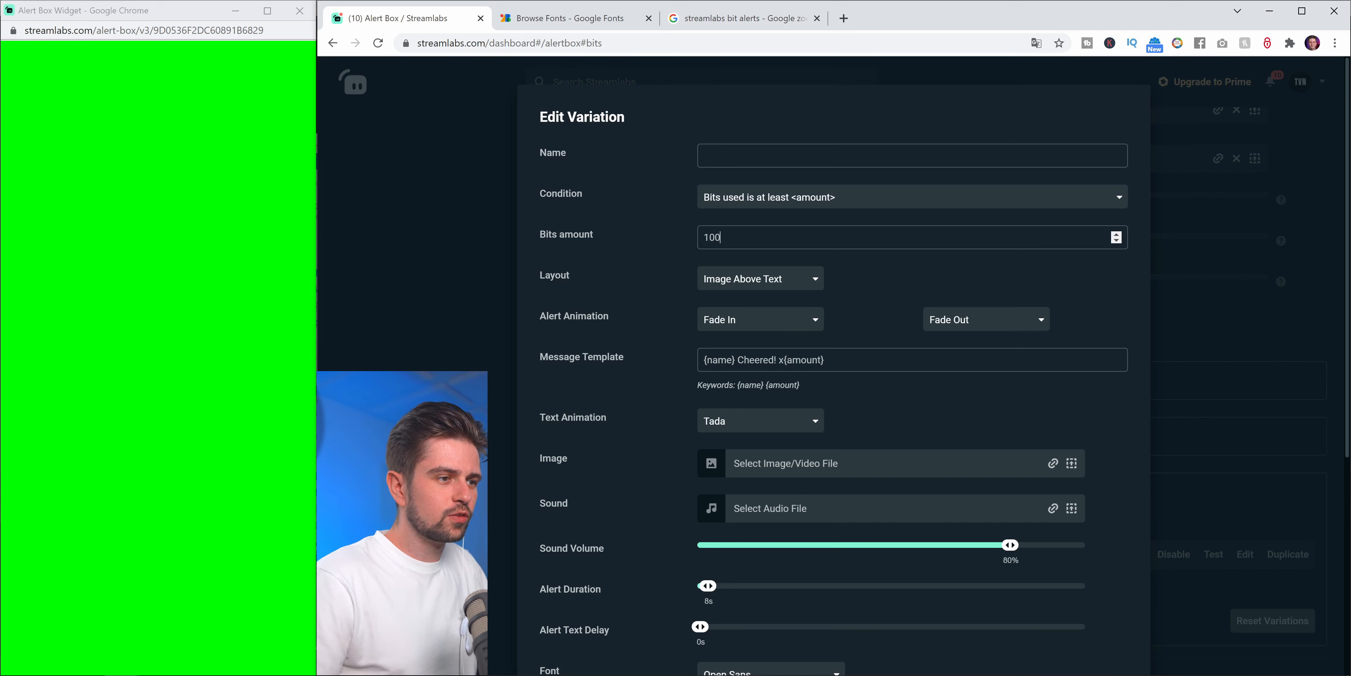
- Use the red gift stock image 5ec6dc0e2bf09.gif for the 100-bit variation and save the variation
scroll(913, 278, down, 1)
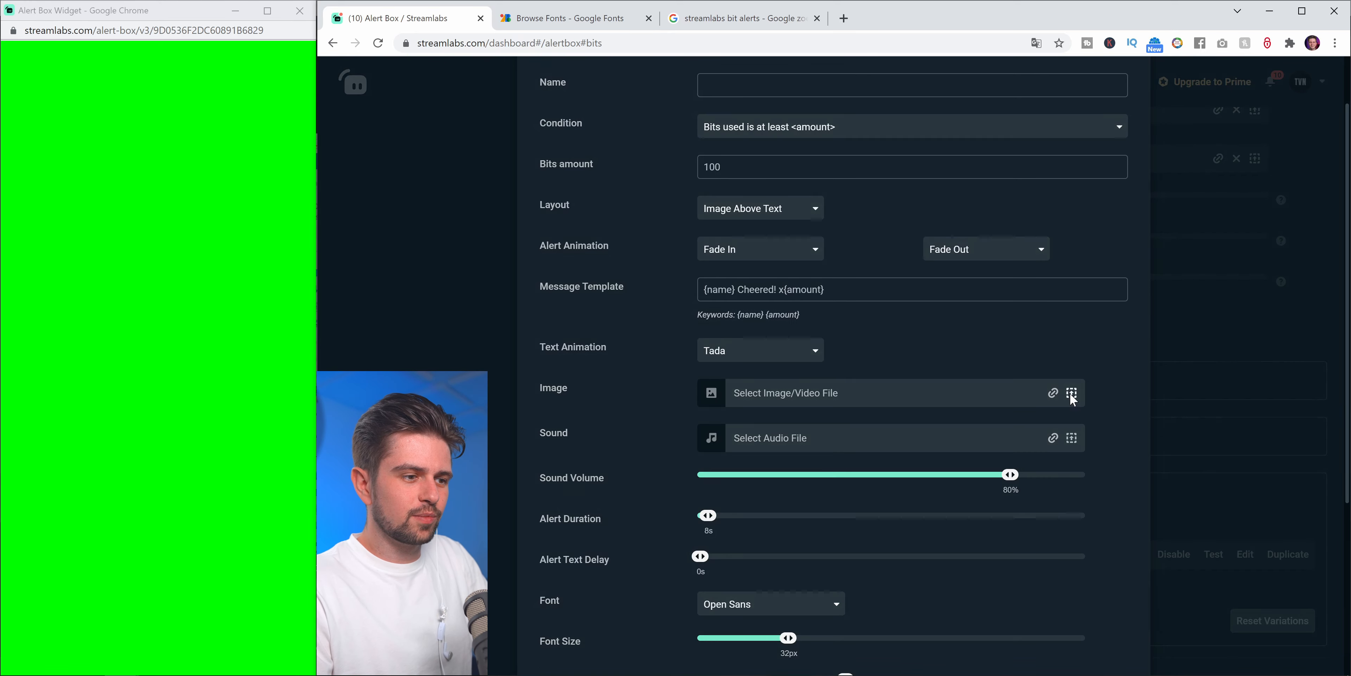
click(1071, 393)
scroll(941, 419, down, 15)
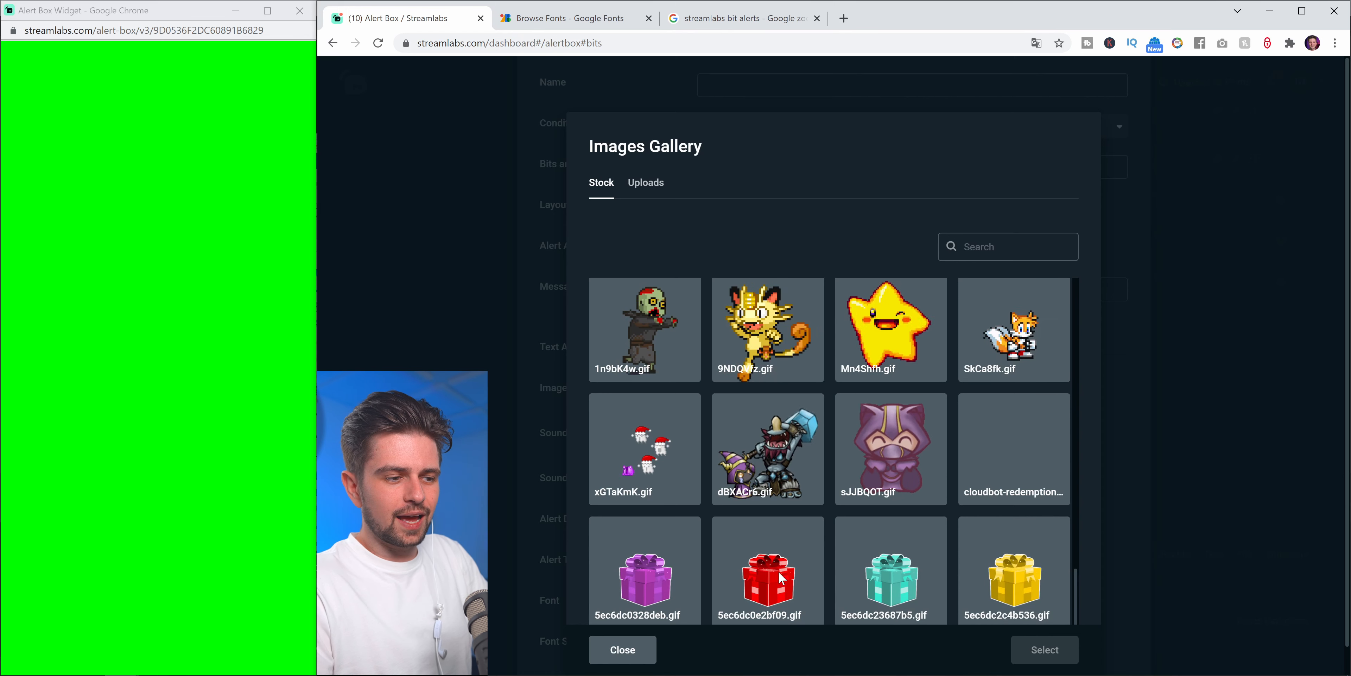
click(768, 578)
click(1045, 650)
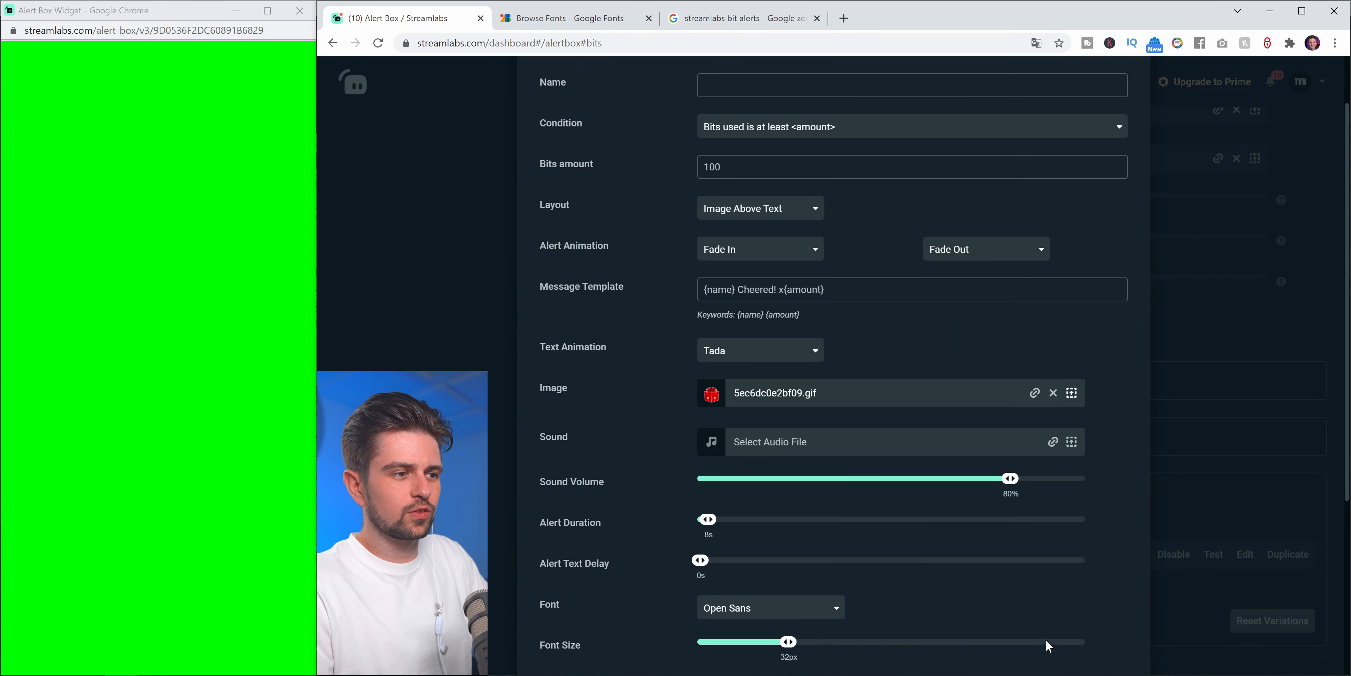
scroll(938, 542, down, 5)
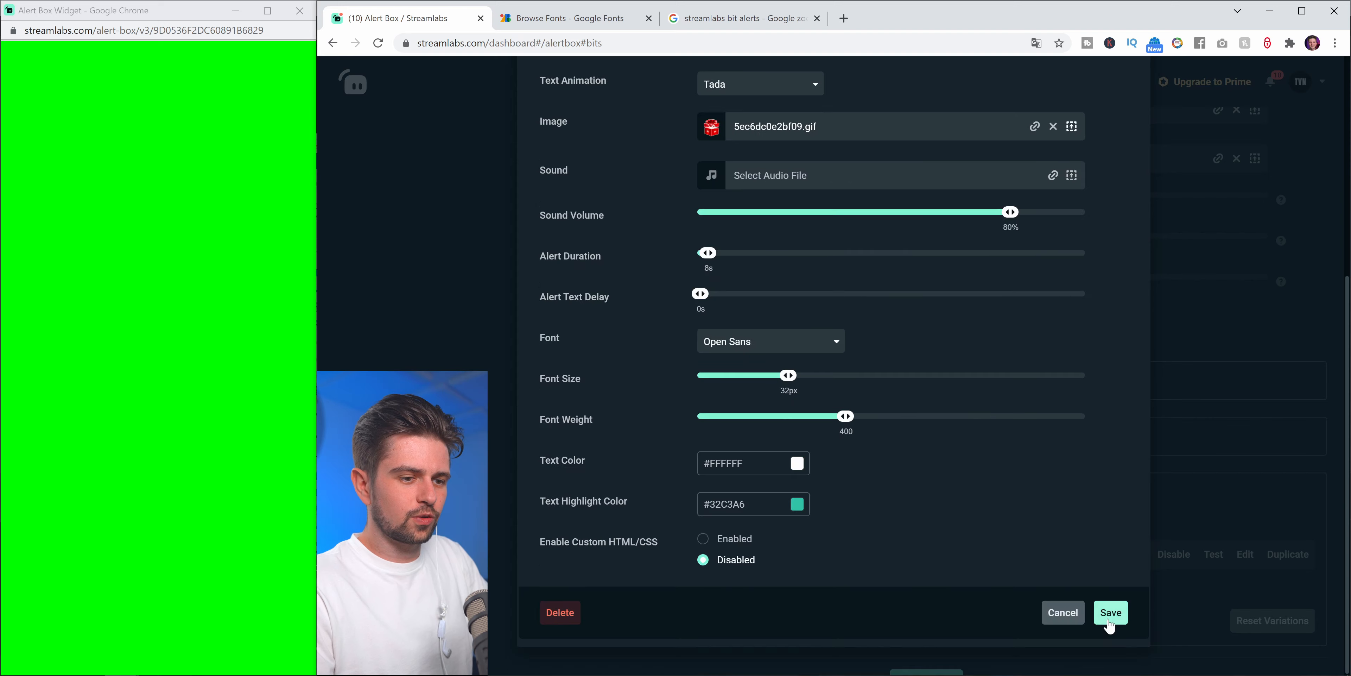
click(1110, 613)
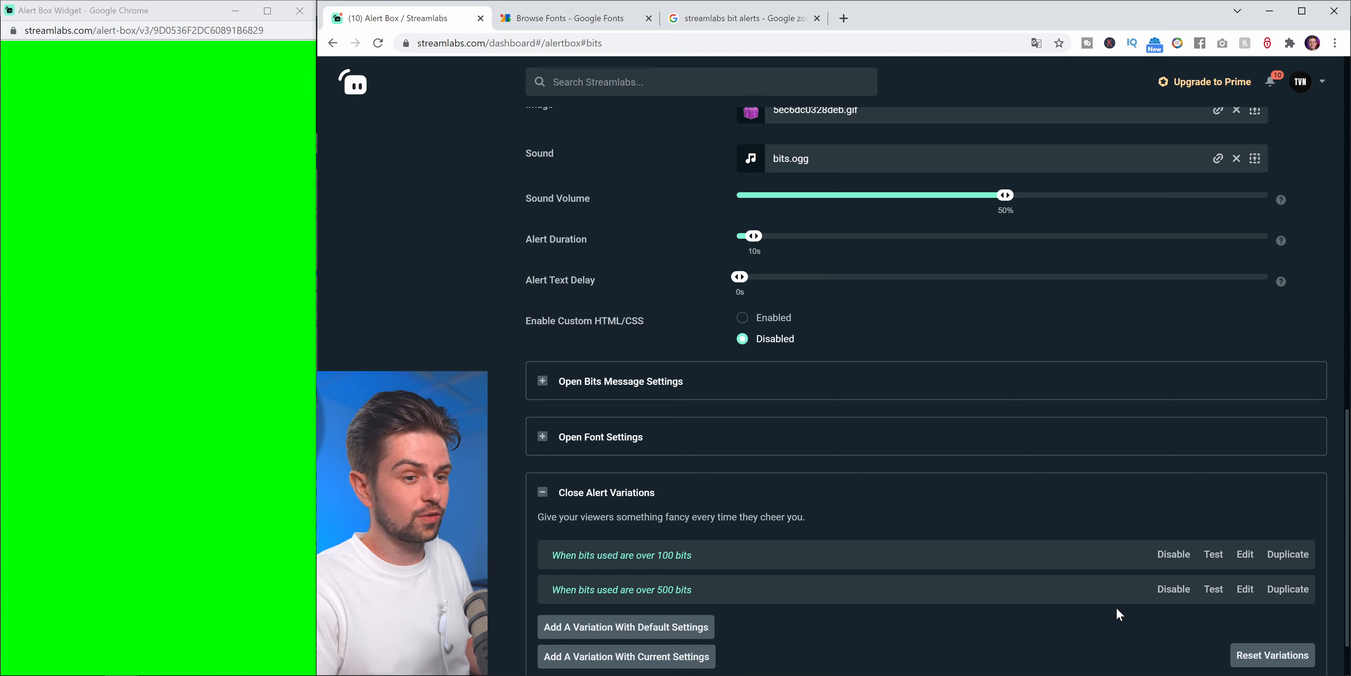
- Copy the Alert Box widget URL without revealing it
scroll(1003, 548, down, 1)
scroll(1003, 548, up, 15)
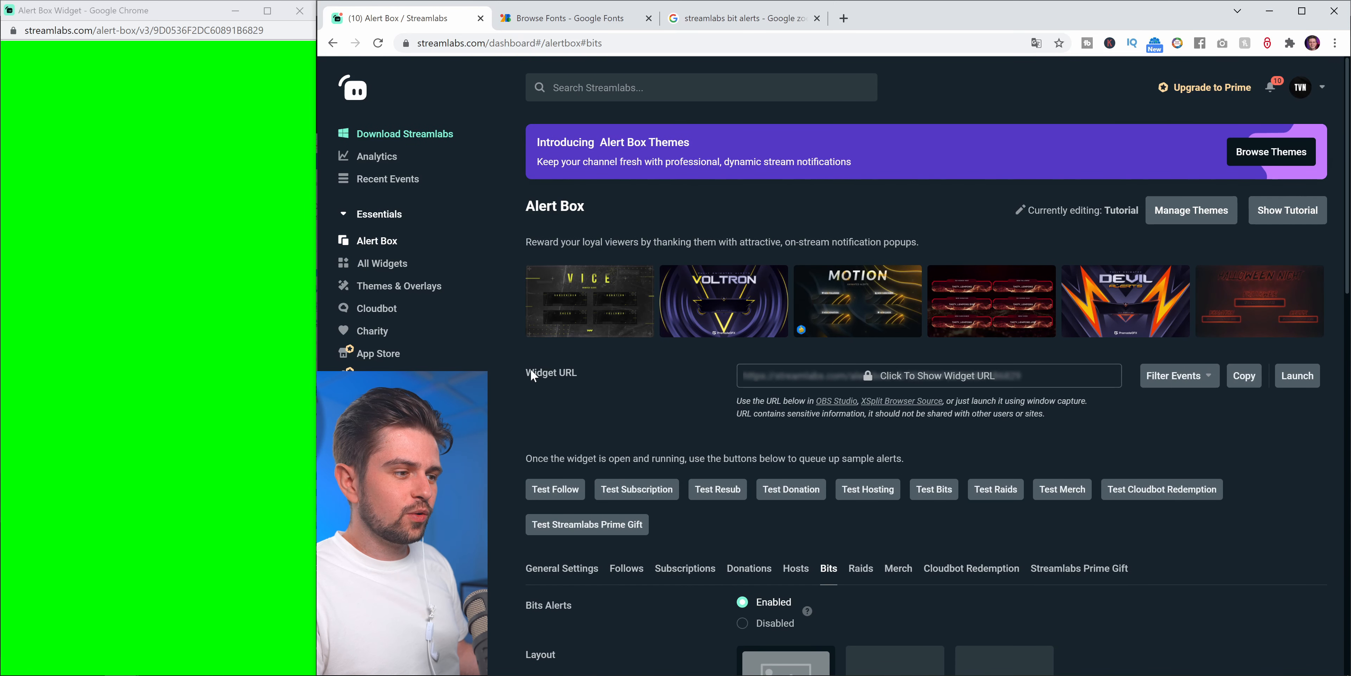
drag(535, 372, 580, 374)
click(934, 389)
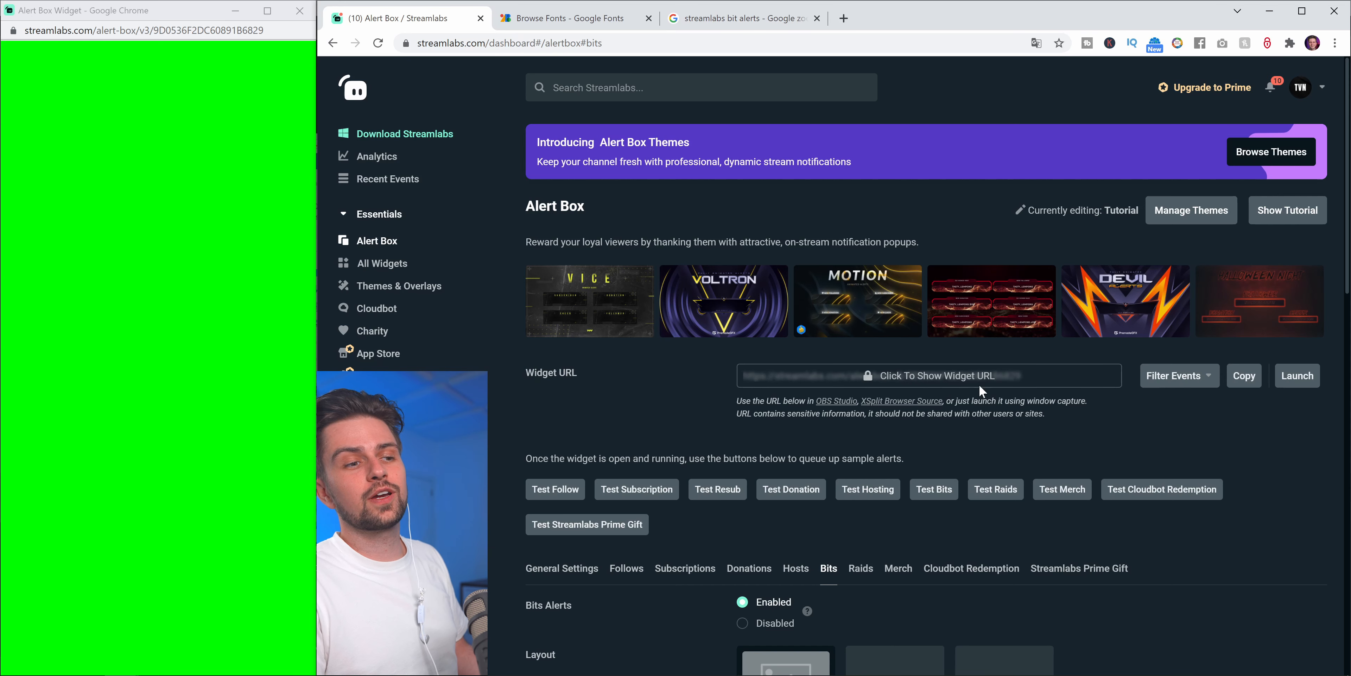
click(1244, 377)
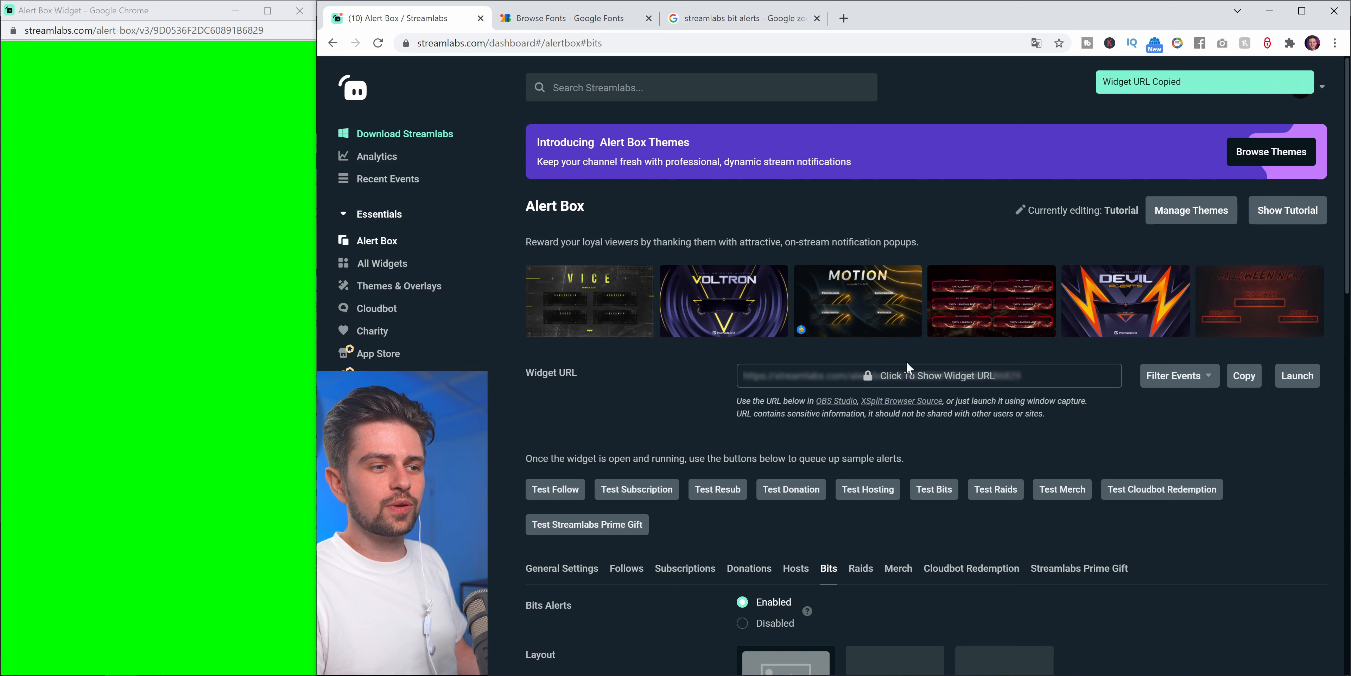
- Switch to OBS and create a new Browser source named alerts
mouse_move(225, 660)
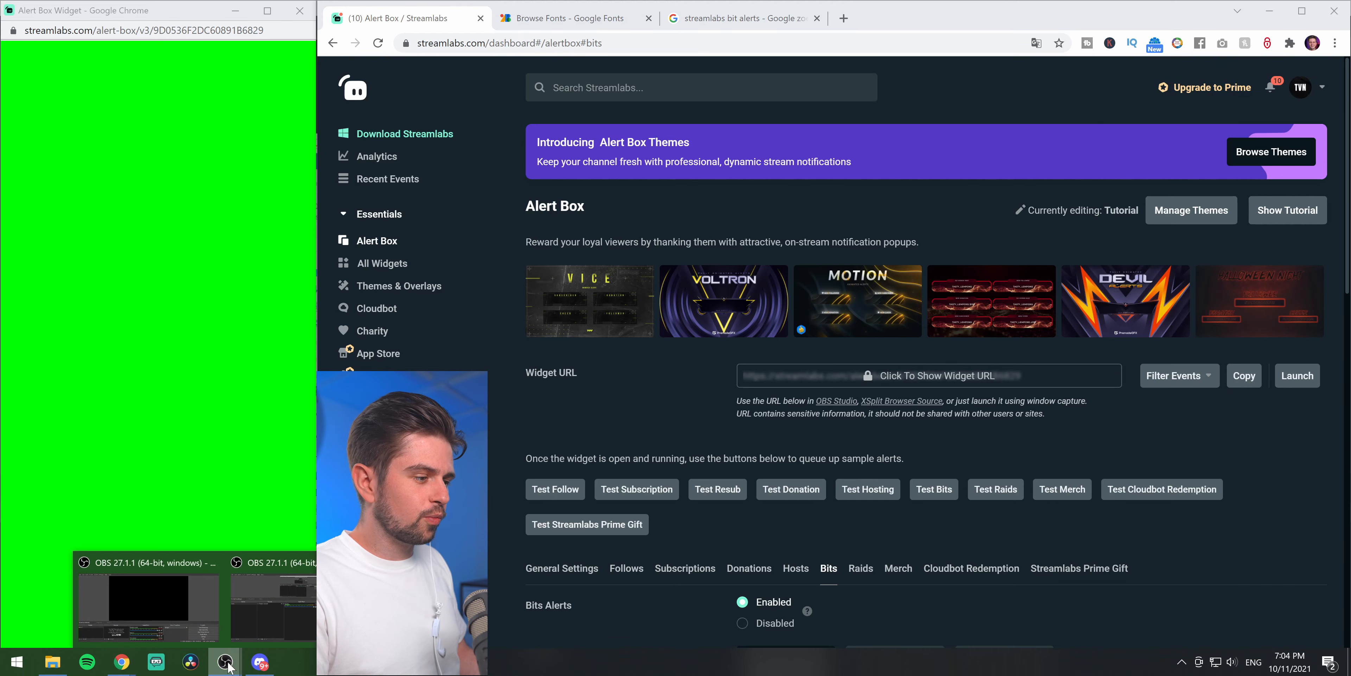
click(163, 600)
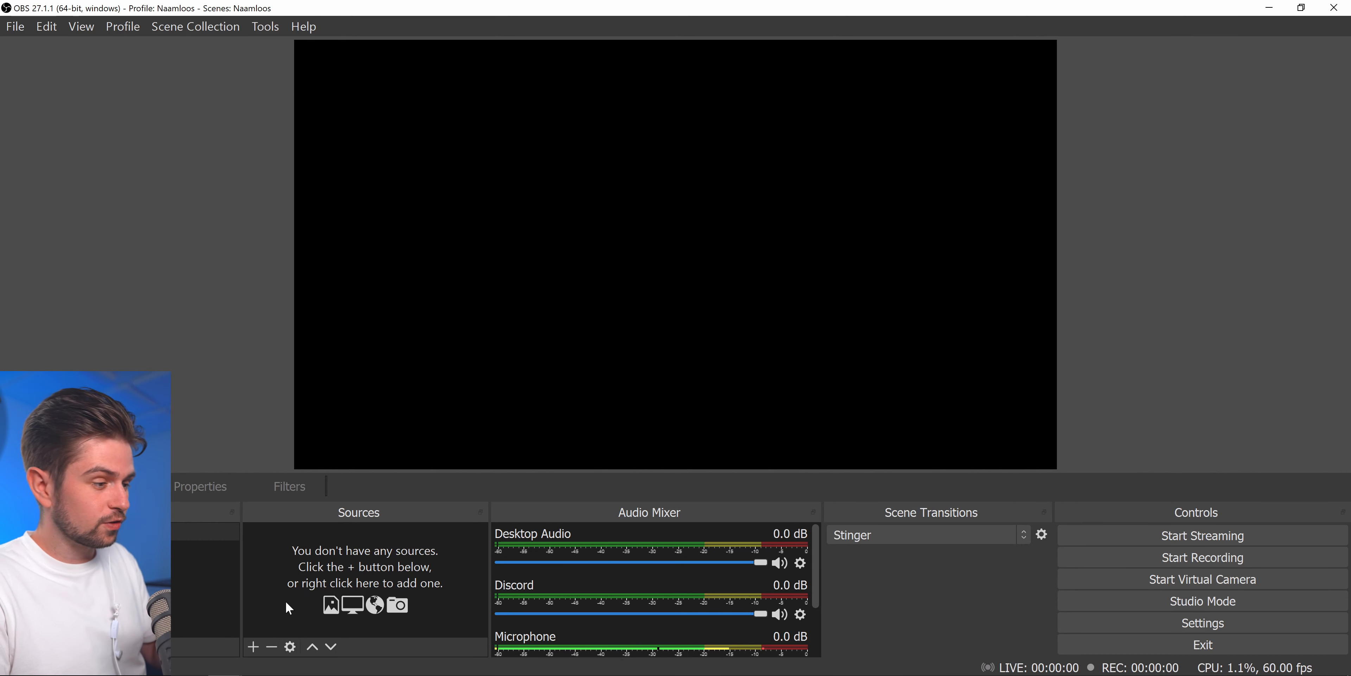
click(254, 647)
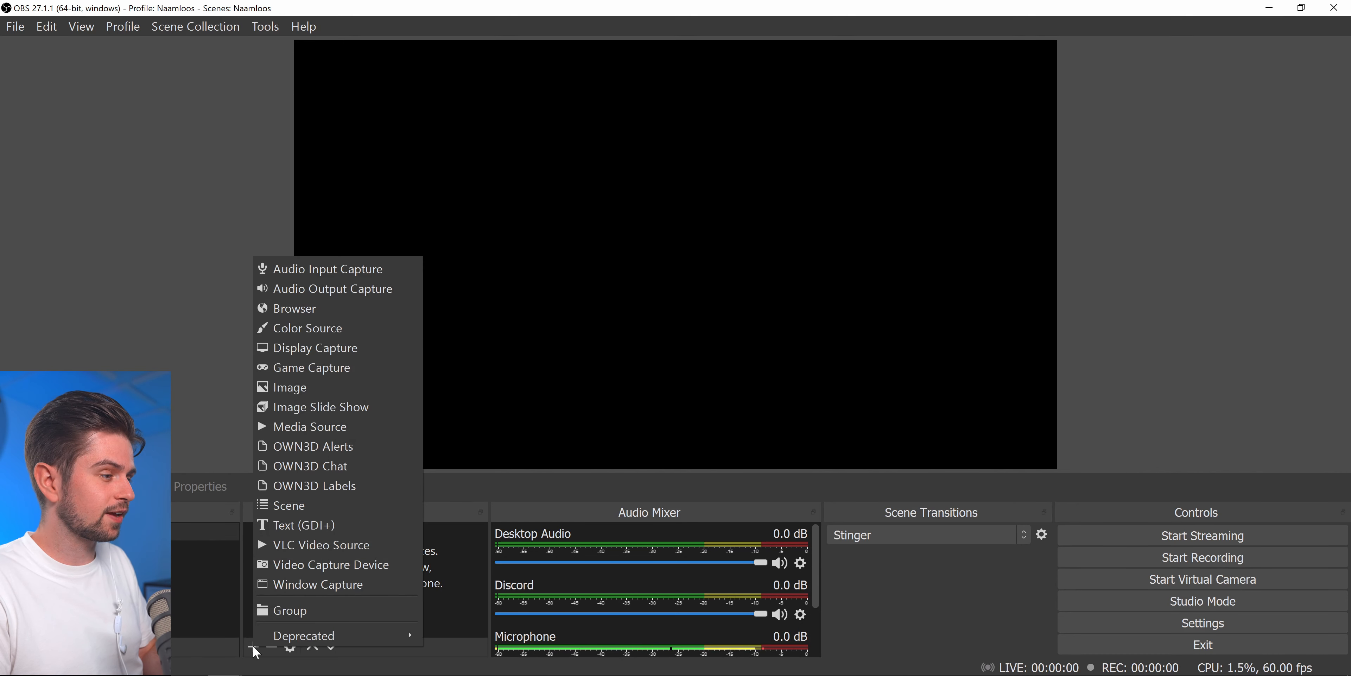
click(315, 309)
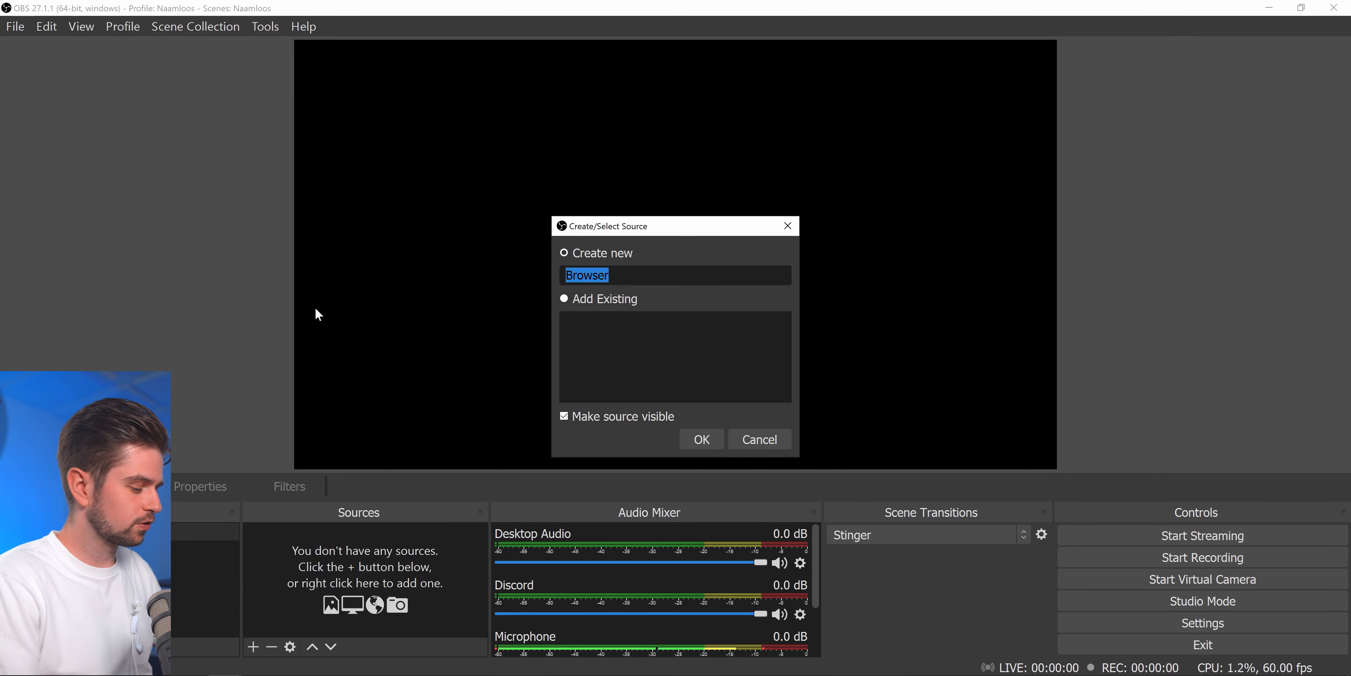
text(alerts)
click(708, 443)
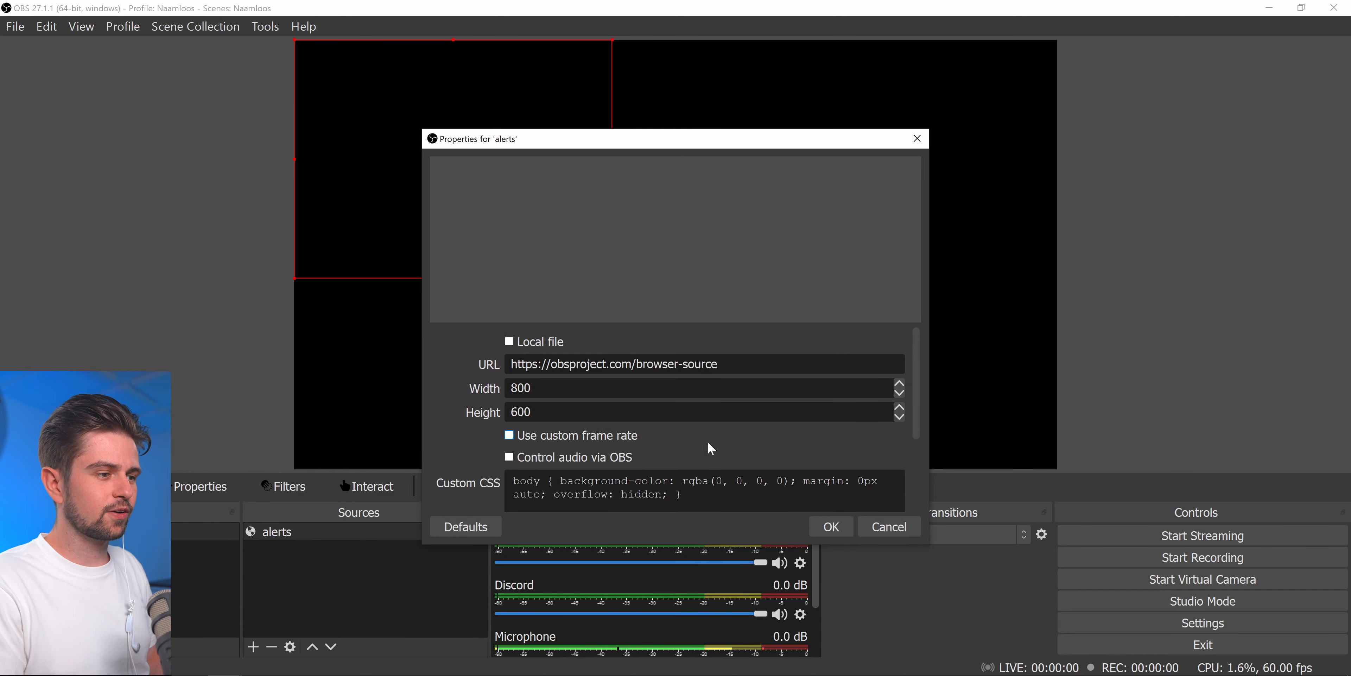
- Paste the copied widget URL as the alerts source's URL, confirm it, and move the source to the upper middle of the canvas
drag(719, 364, 522, 364)
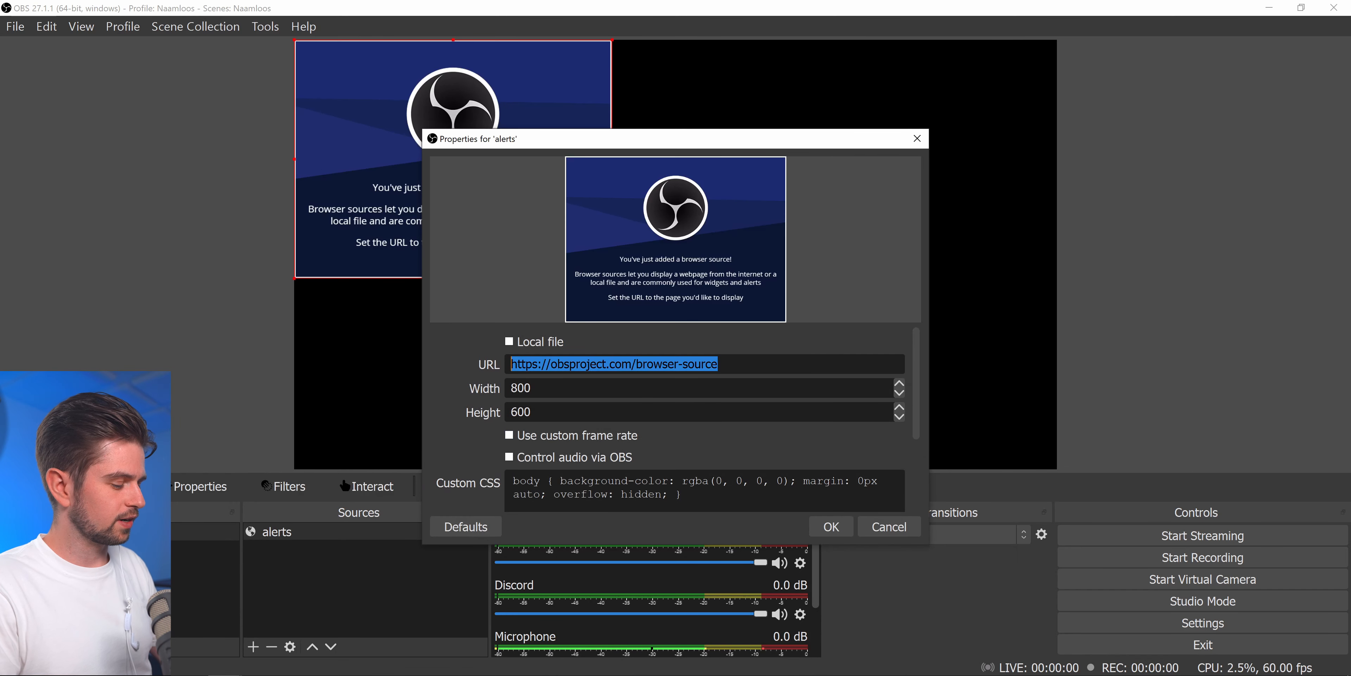
key(ctrl+v)
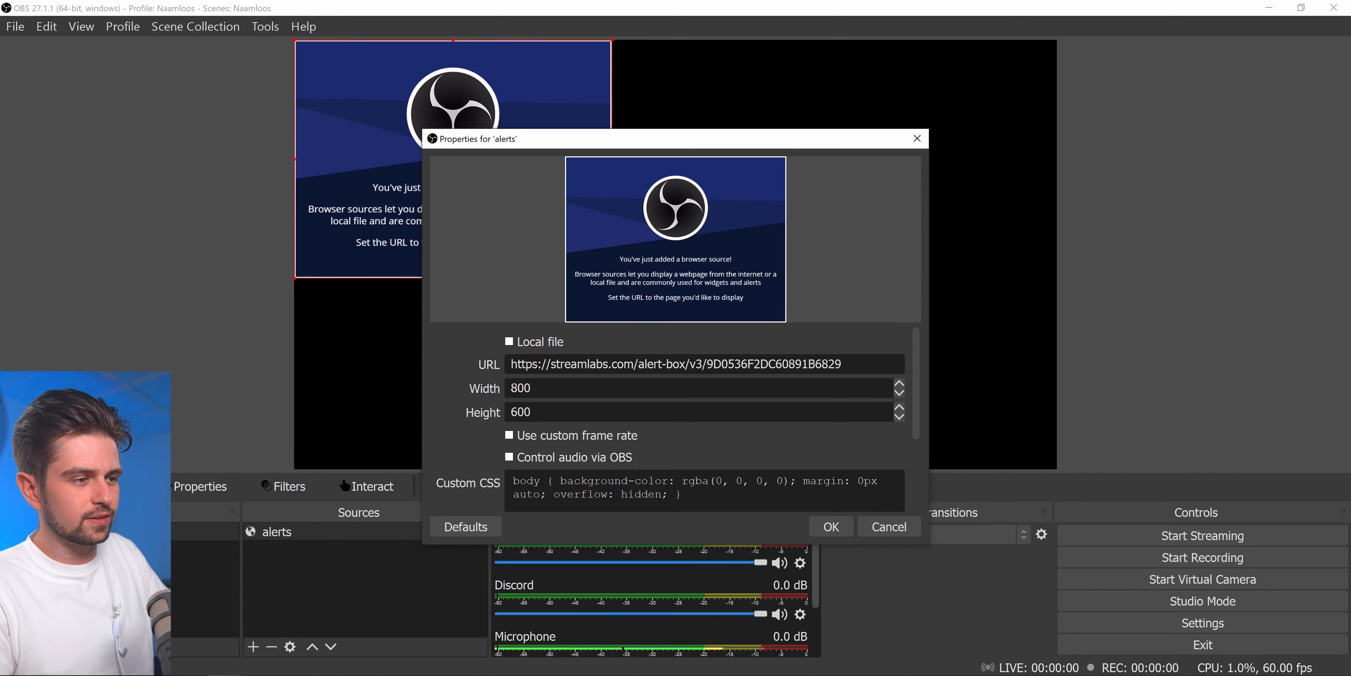
click(831, 526)
drag(729, 204, 685, 217)
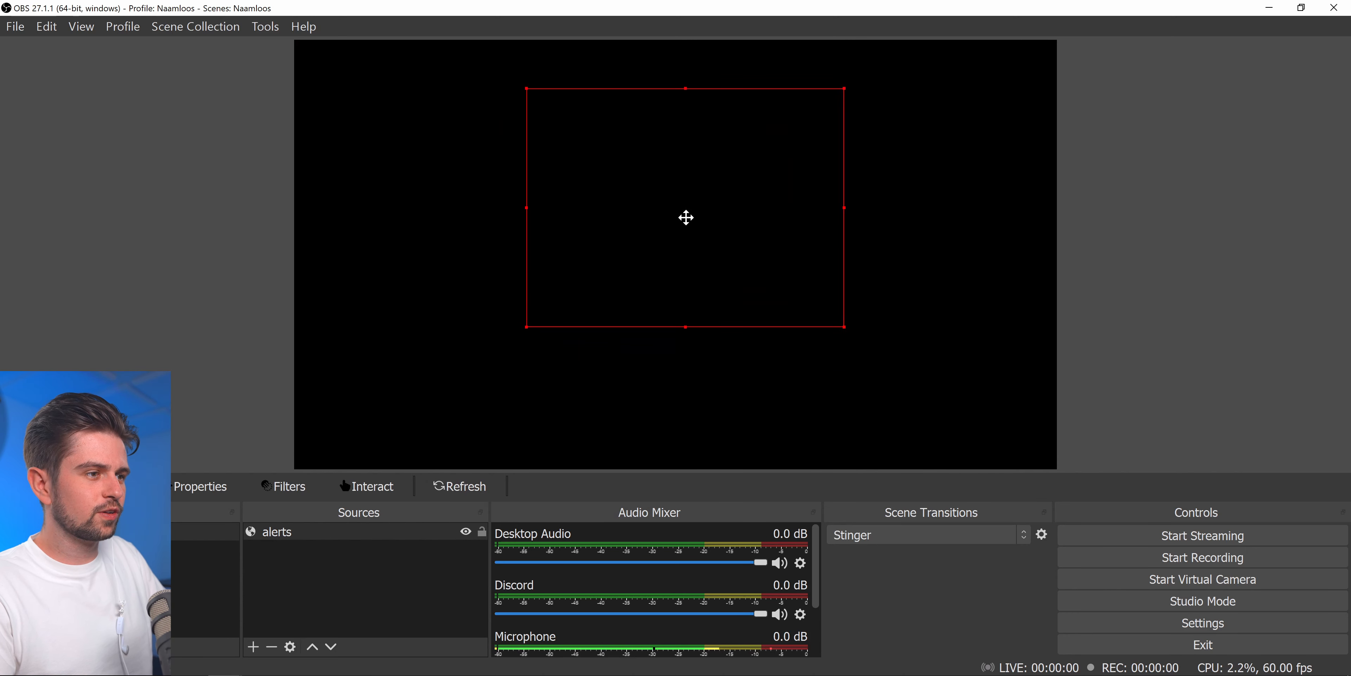
- Switch to the Streamlabs page in Chrome, send a test follow alert, and return to OBS to watch it
key(alt+Tab)
drag(906, 9, 794, 140)
click(475, 623)
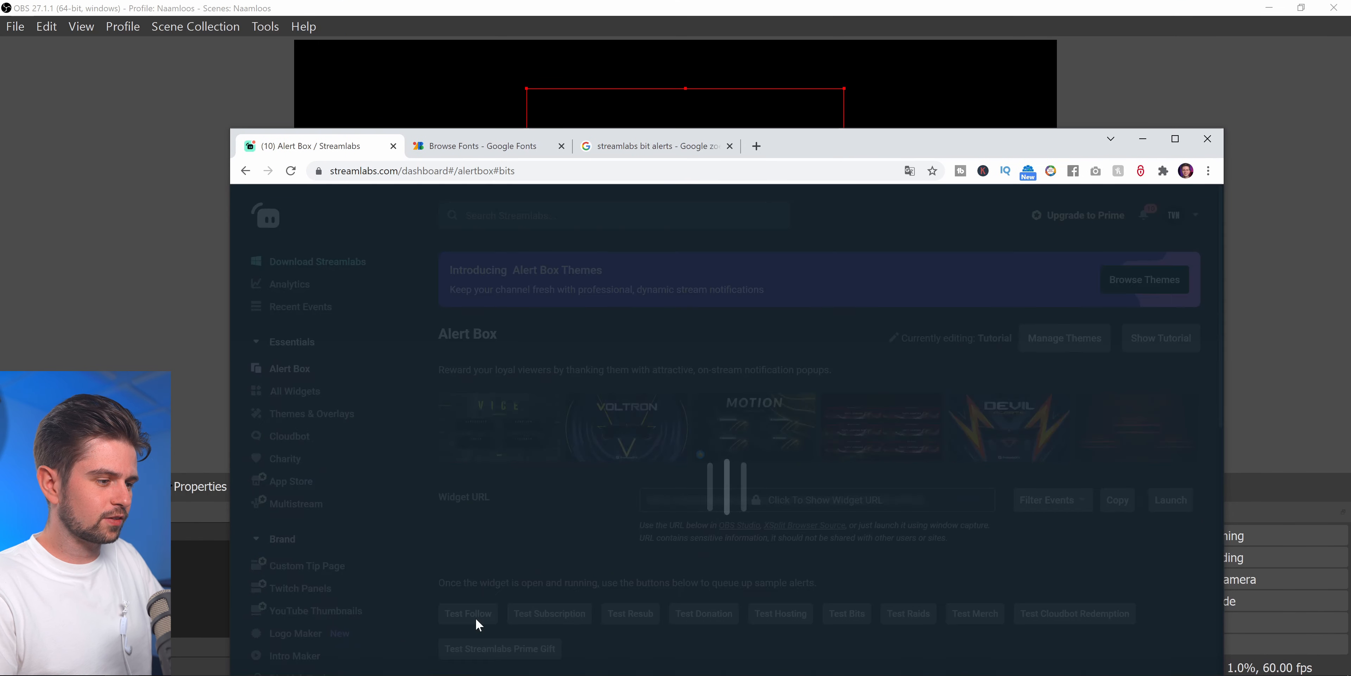
click(124, 325)
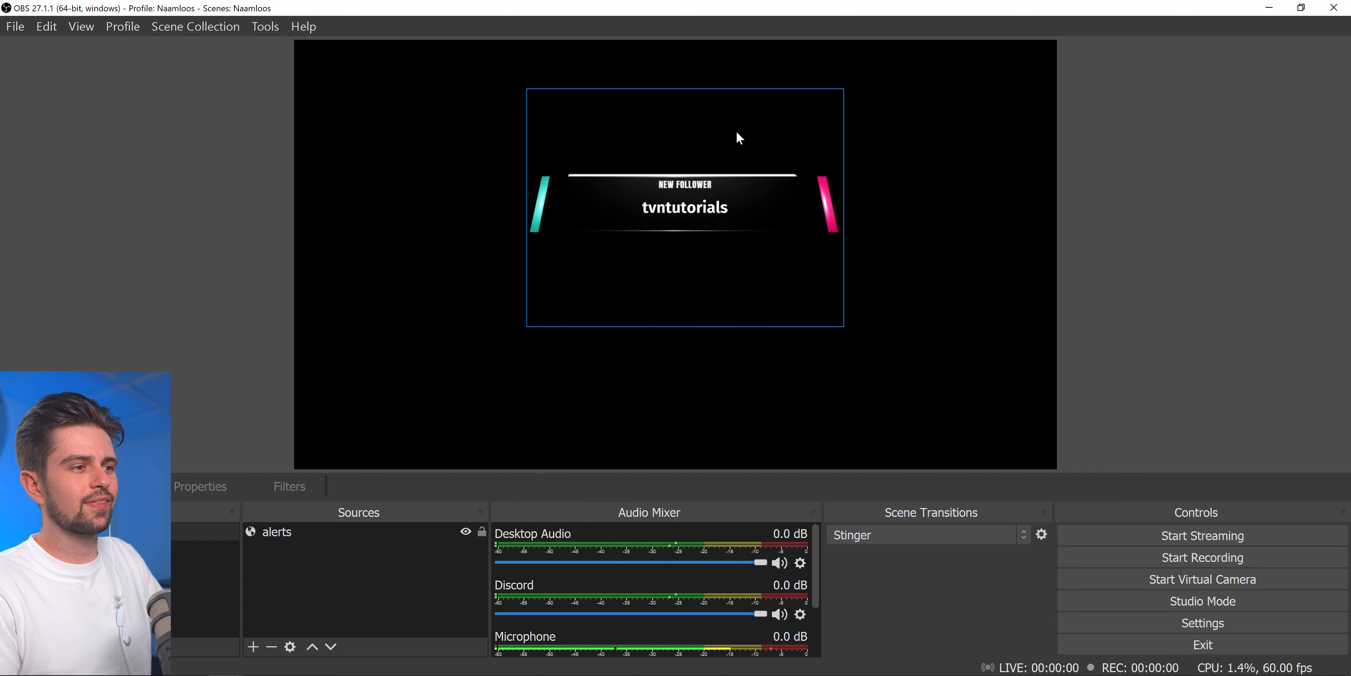
- Resize the alerts source slightly smaller and place it against the canvas's top edge, right of centre
click(814, 208)
drag(845, 207, 744, 207)
drag(638, 184, 666, 188)
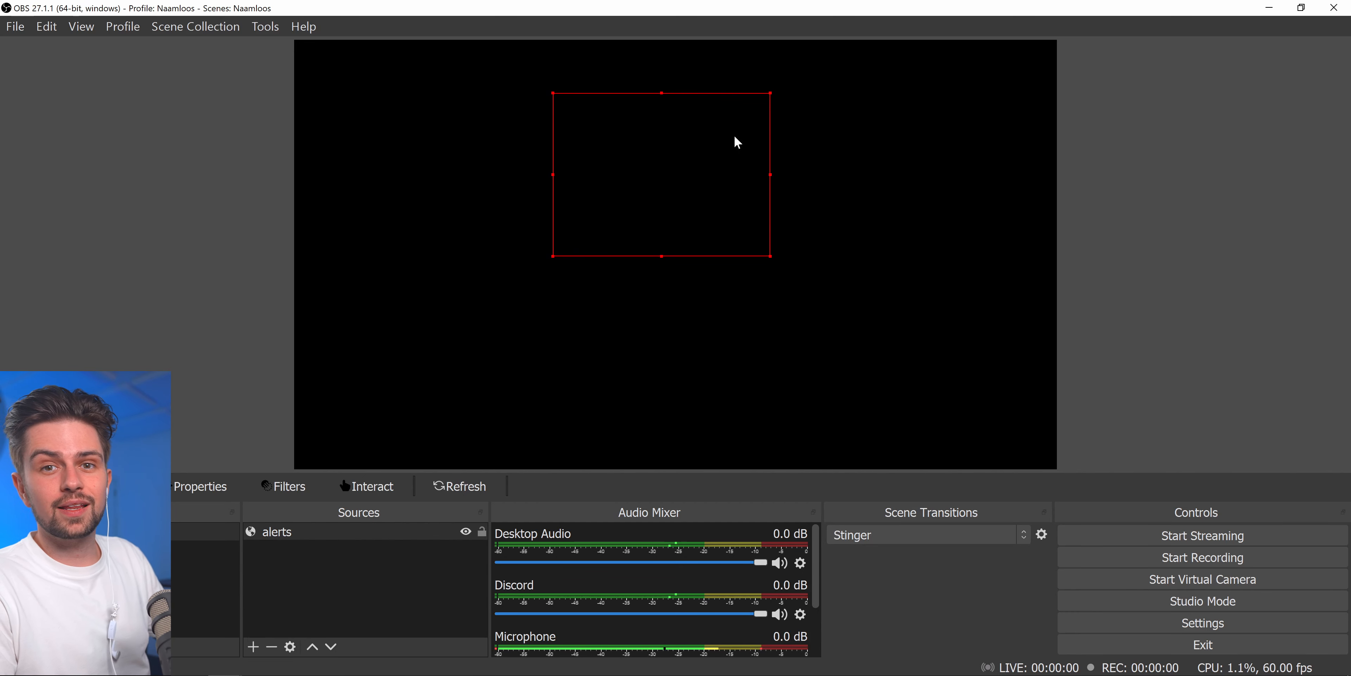
drag(660, 188, 806, 109)
drag(822, 203, 825, 250)
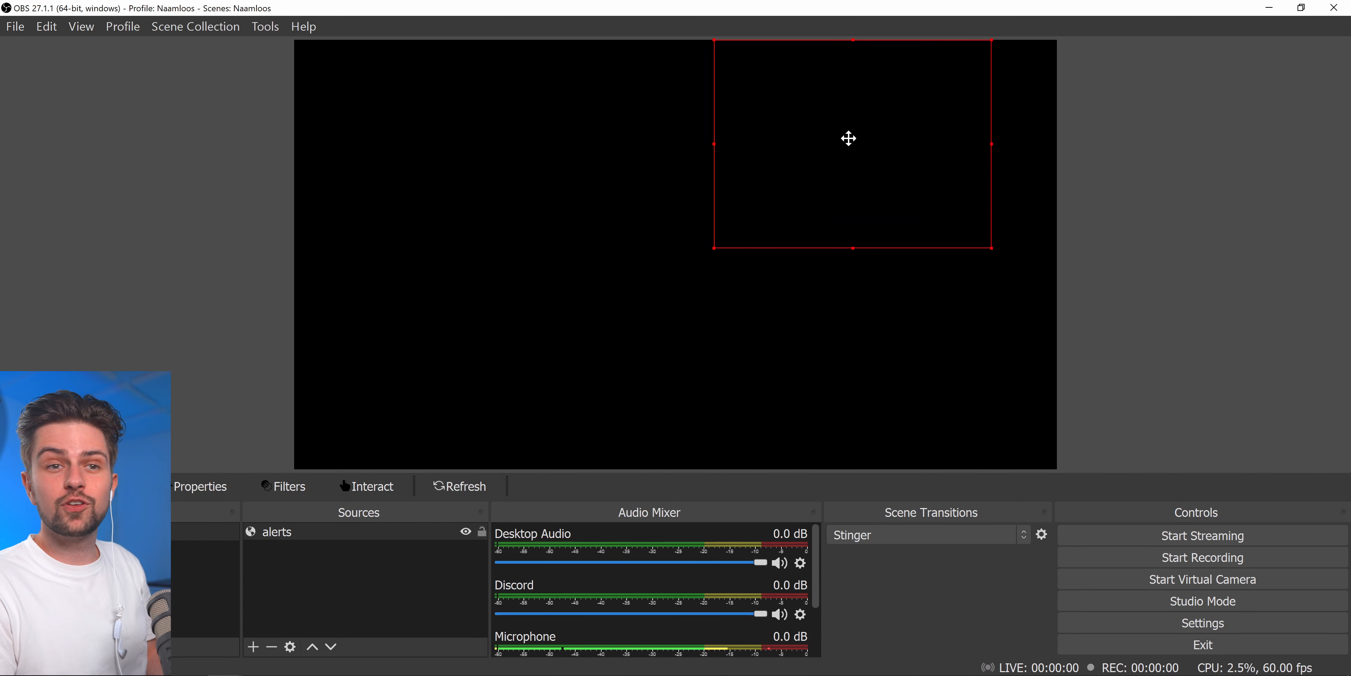
- Send a test follow alert from Streamlabs and use it to move the alerts source closer to the canvas's upper-right corner in OBS
drag(848, 139, 829, 136)
click(204, 312)
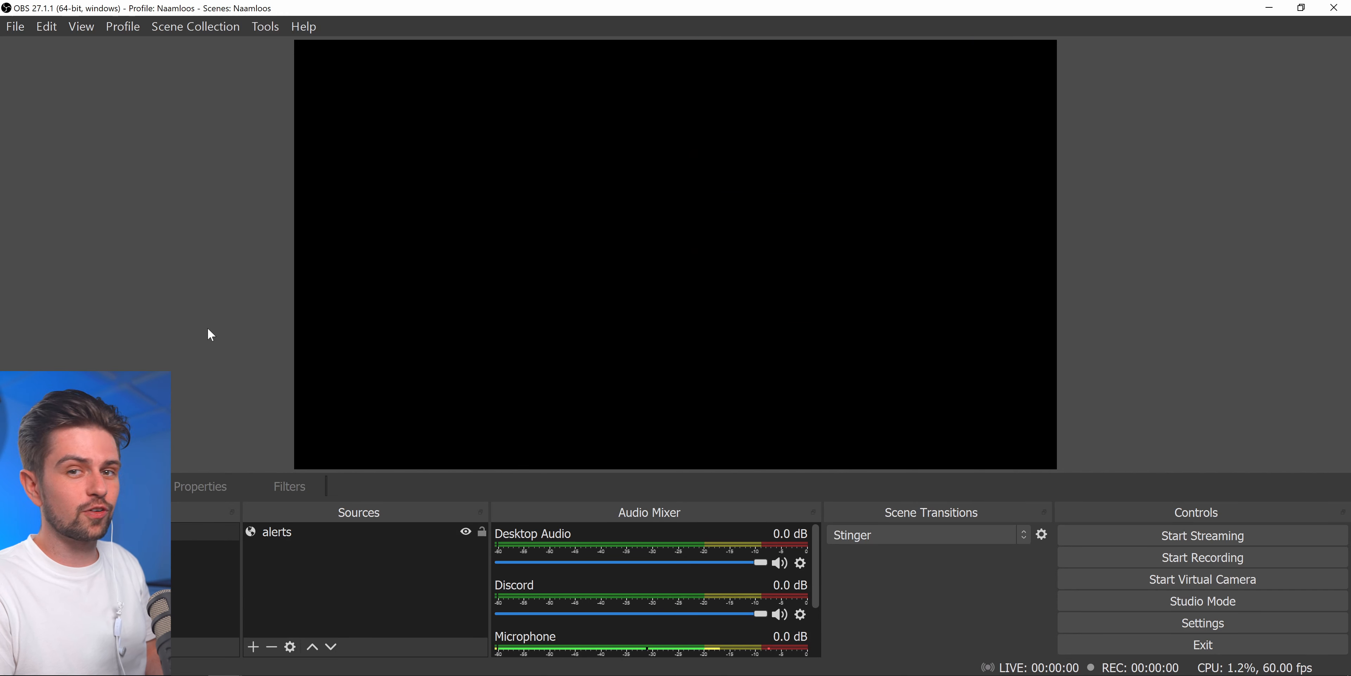
click(226, 664)
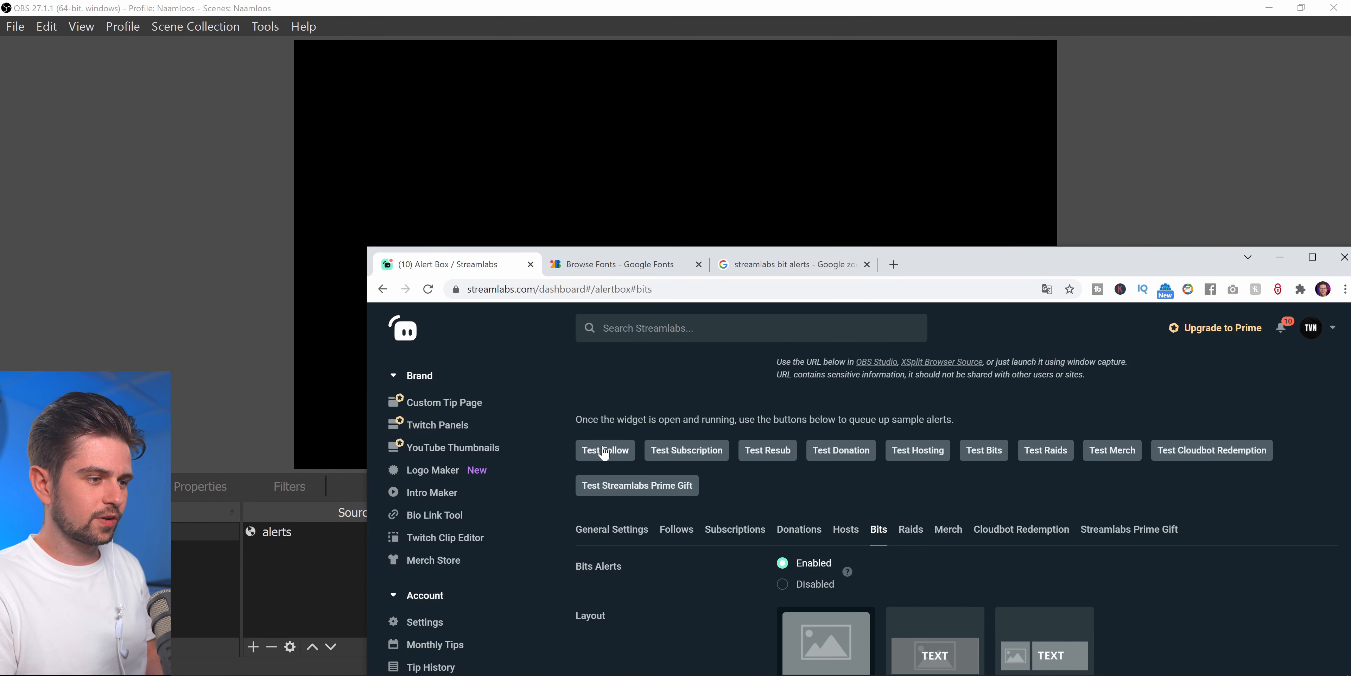
click(604, 452)
click(247, 332)
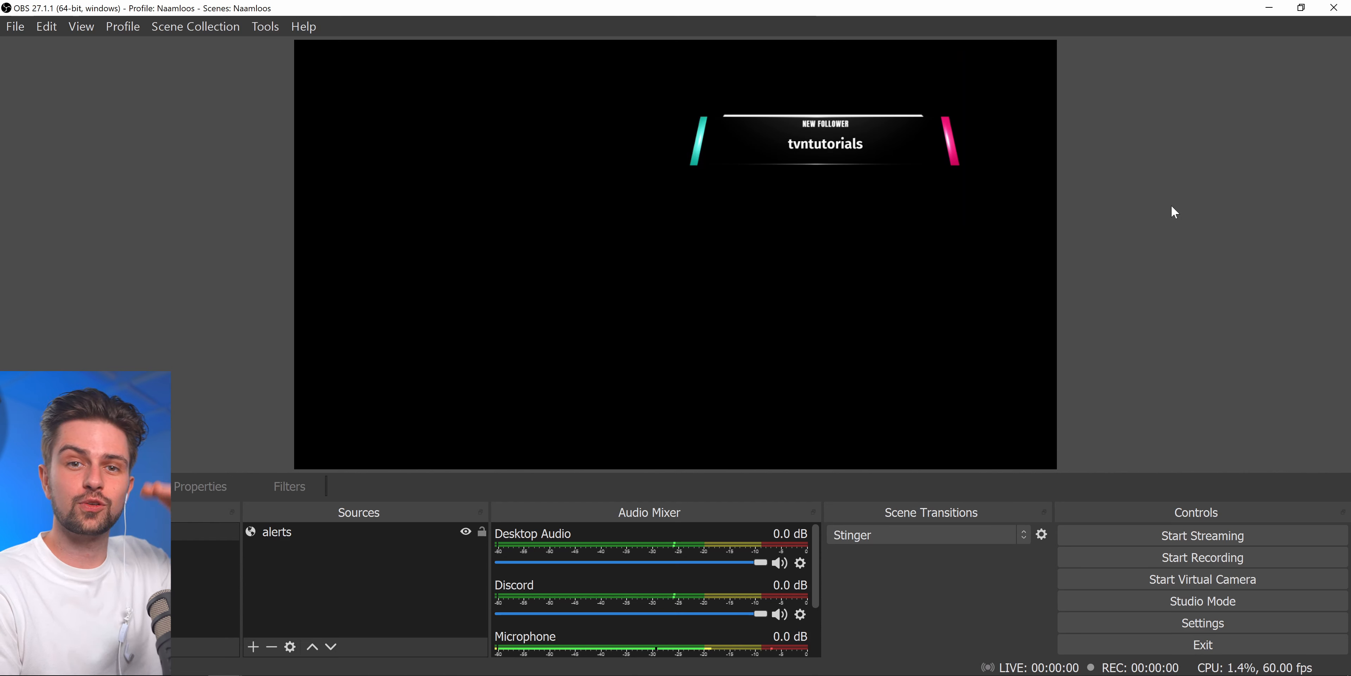
drag(822, 135, 872, 142)
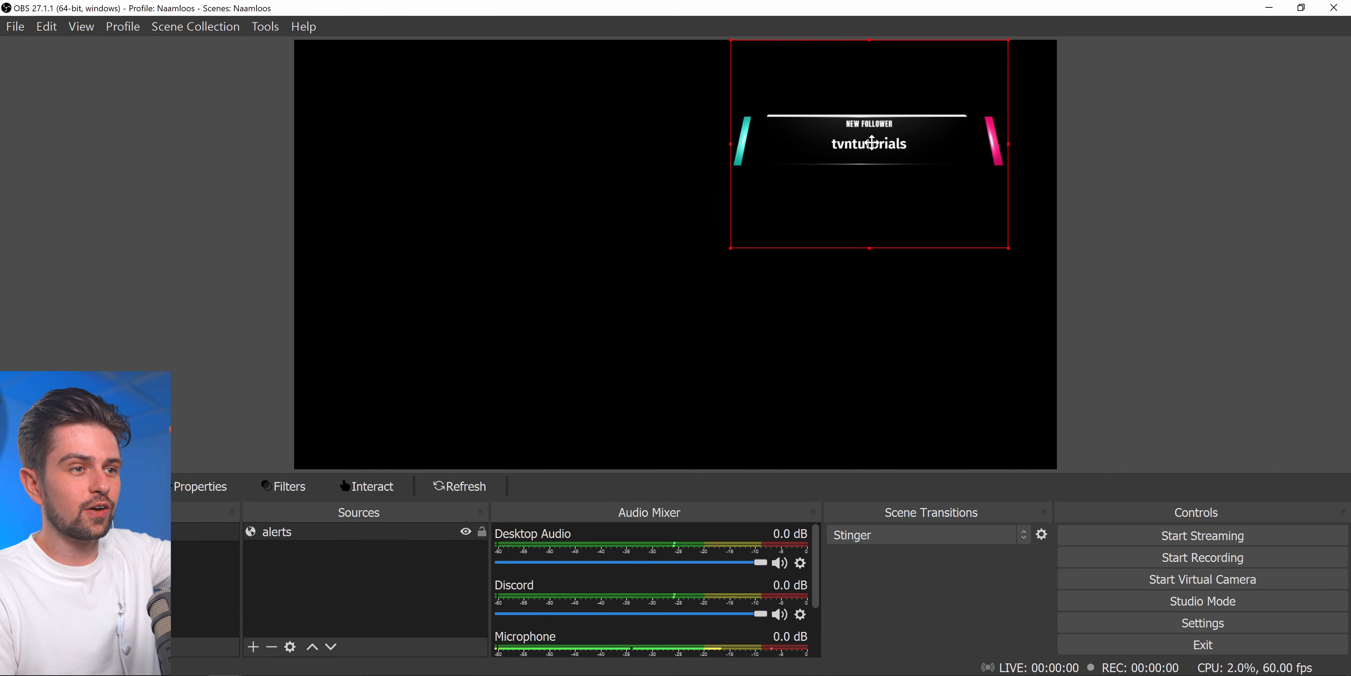
click(1107, 184)
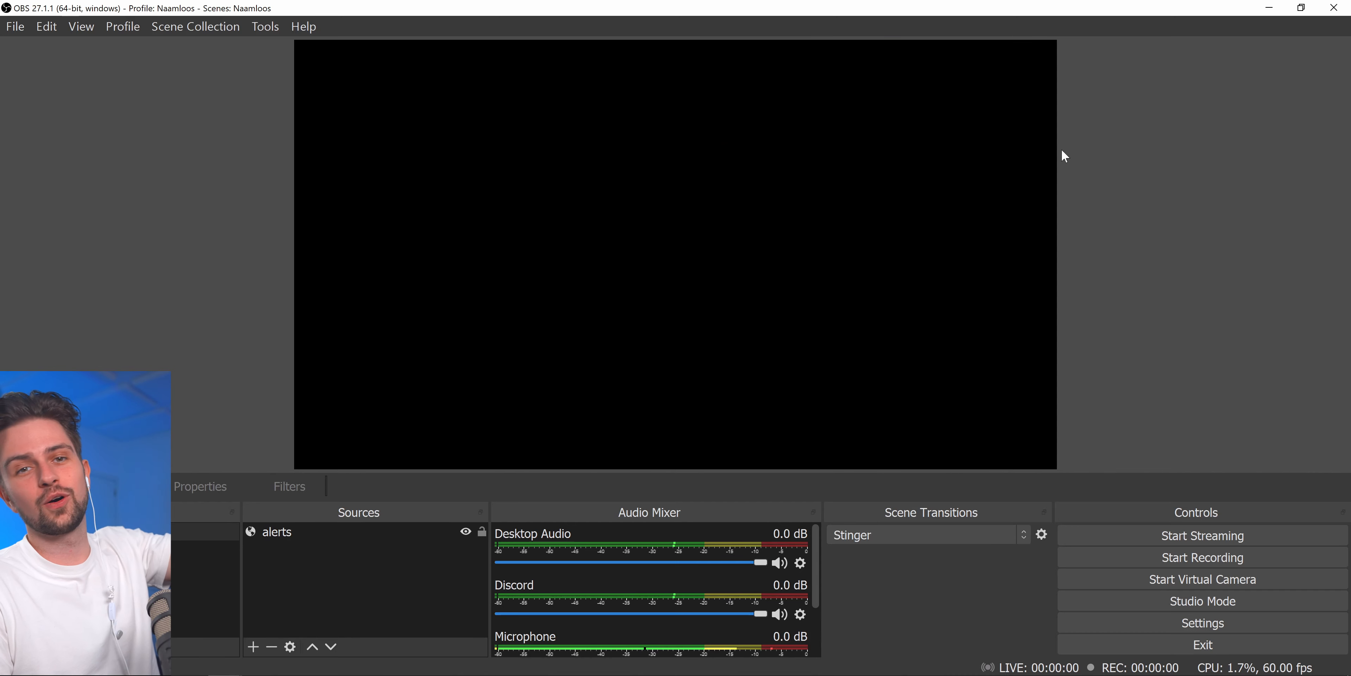
- Switch to the Streamlabs page, exclude Follows from the widget's filtered events, and copy the widget URL
click(192, 662)
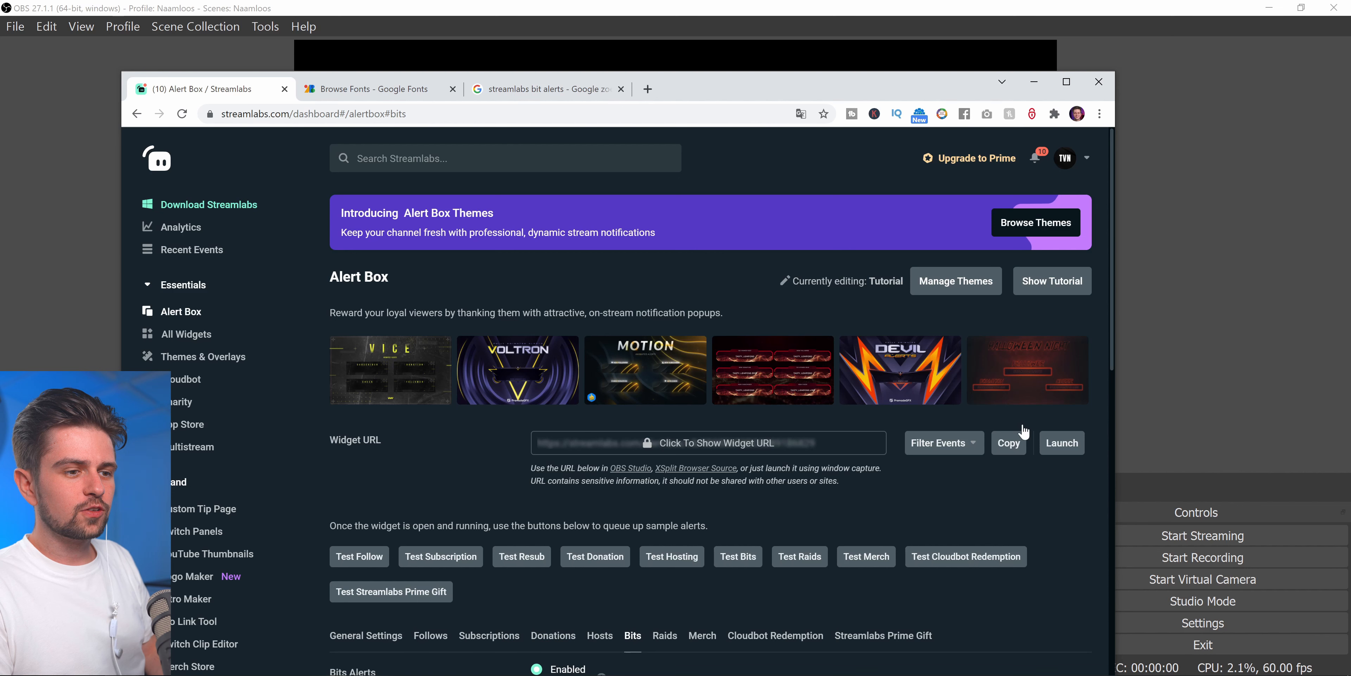
click(926, 449)
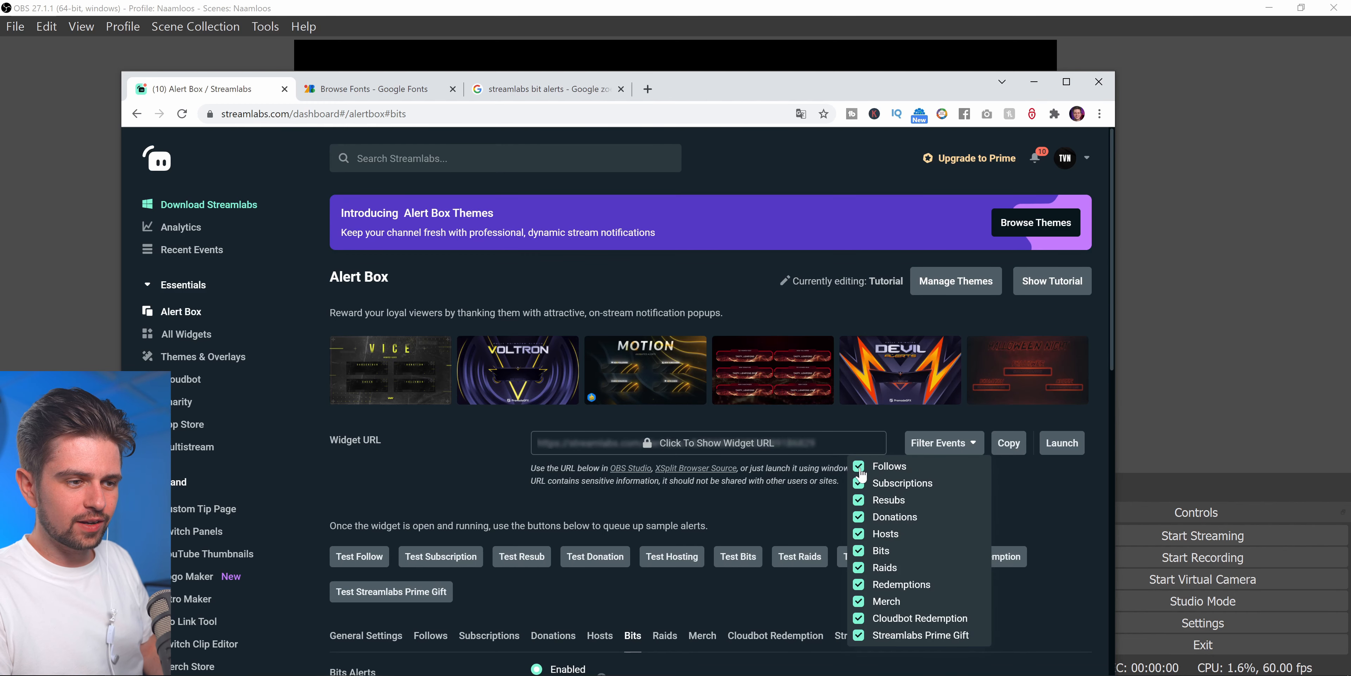
click(1008, 443)
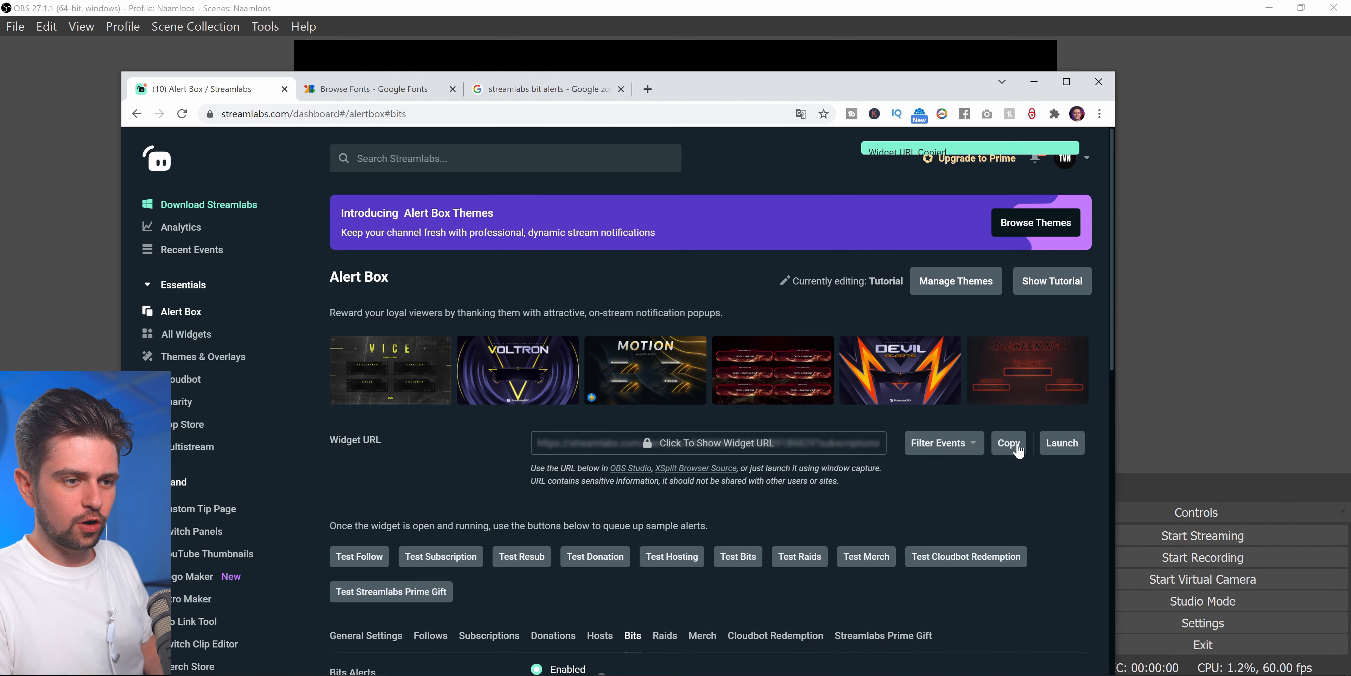
- Return to OBS and replace the alerts source's URL with the copied widget URL, confirming its properties
click(1138, 433)
double_click(409, 533)
click(636, 363)
key(ctrl+a)
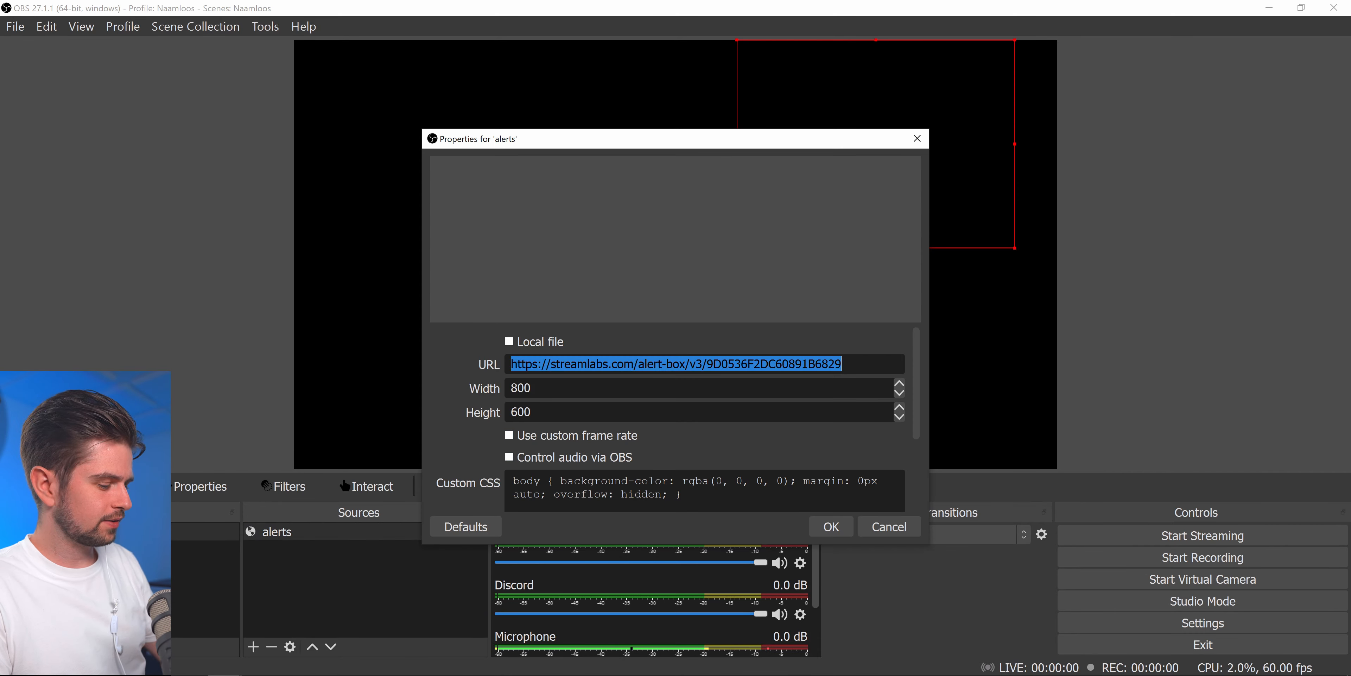
click(811, 525)
- Place the Streamlabs window below the OBS preview, send a test follow and a test subscription alert, and return to OBS
click(121, 662)
click(68, 603)
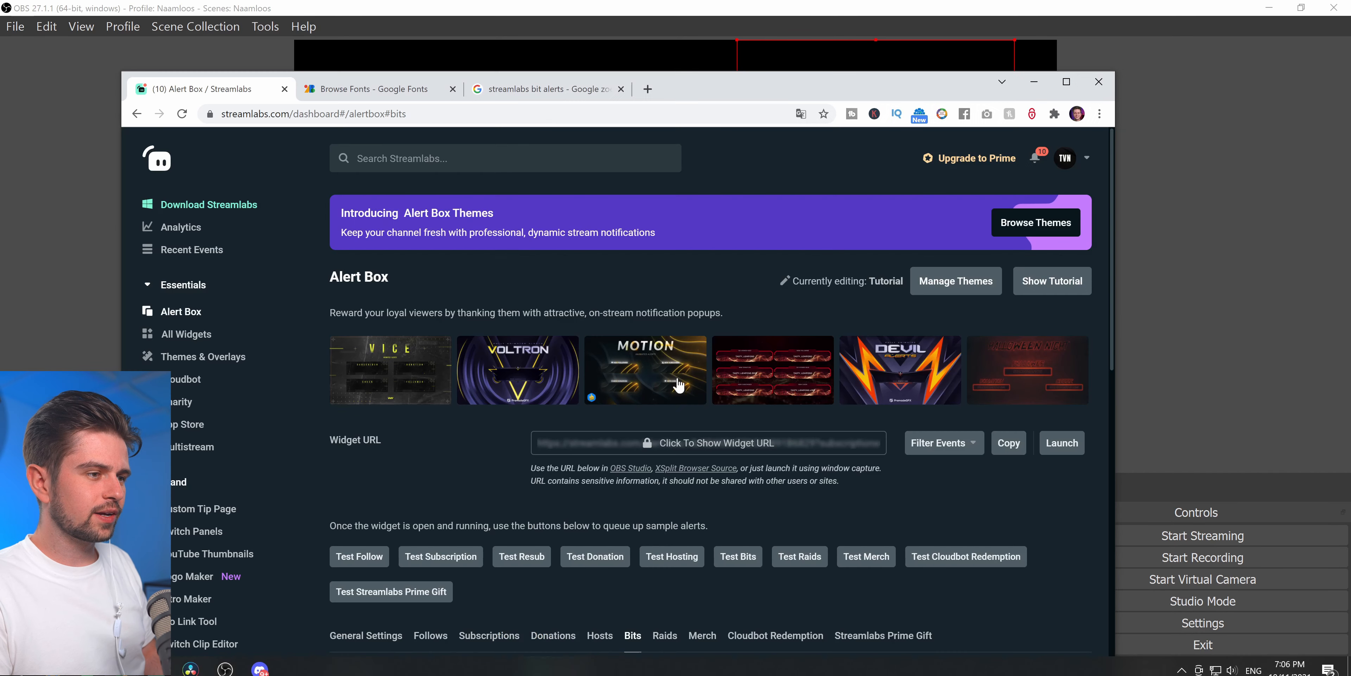
drag(736, 84, 894, 359)
scroll(577, 556, down, 5)
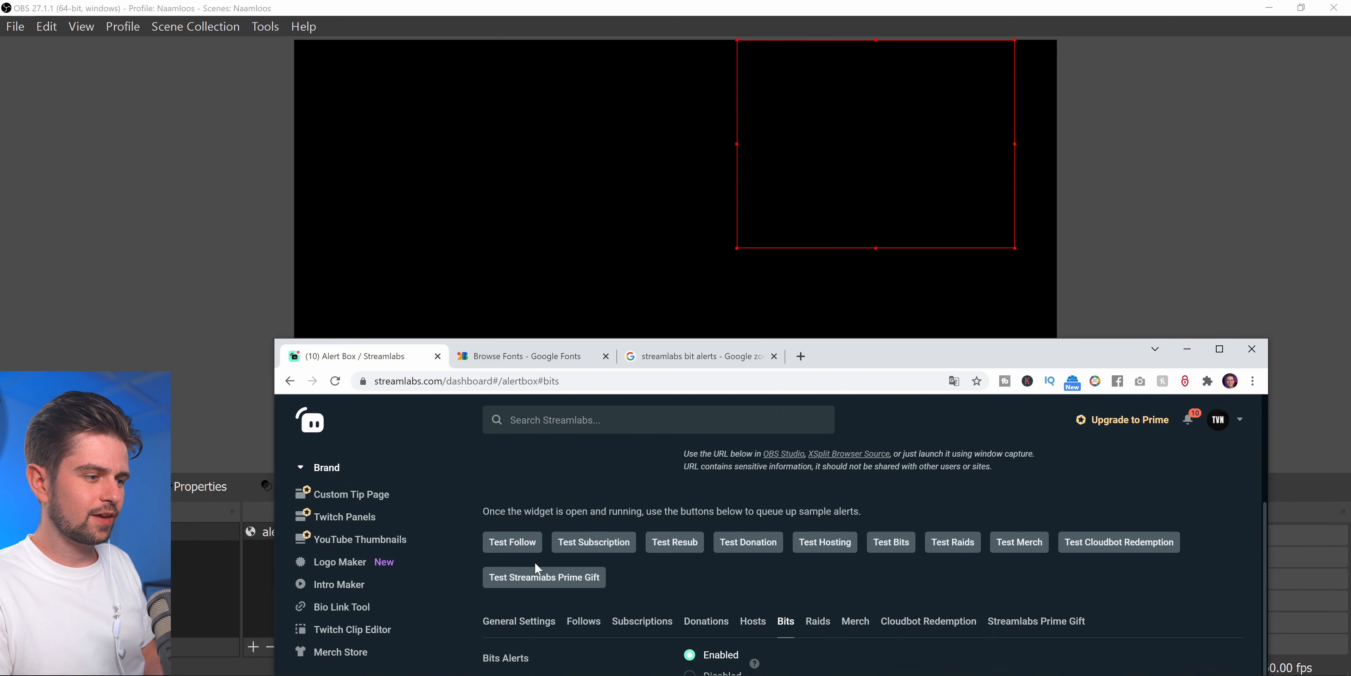
click(501, 549)
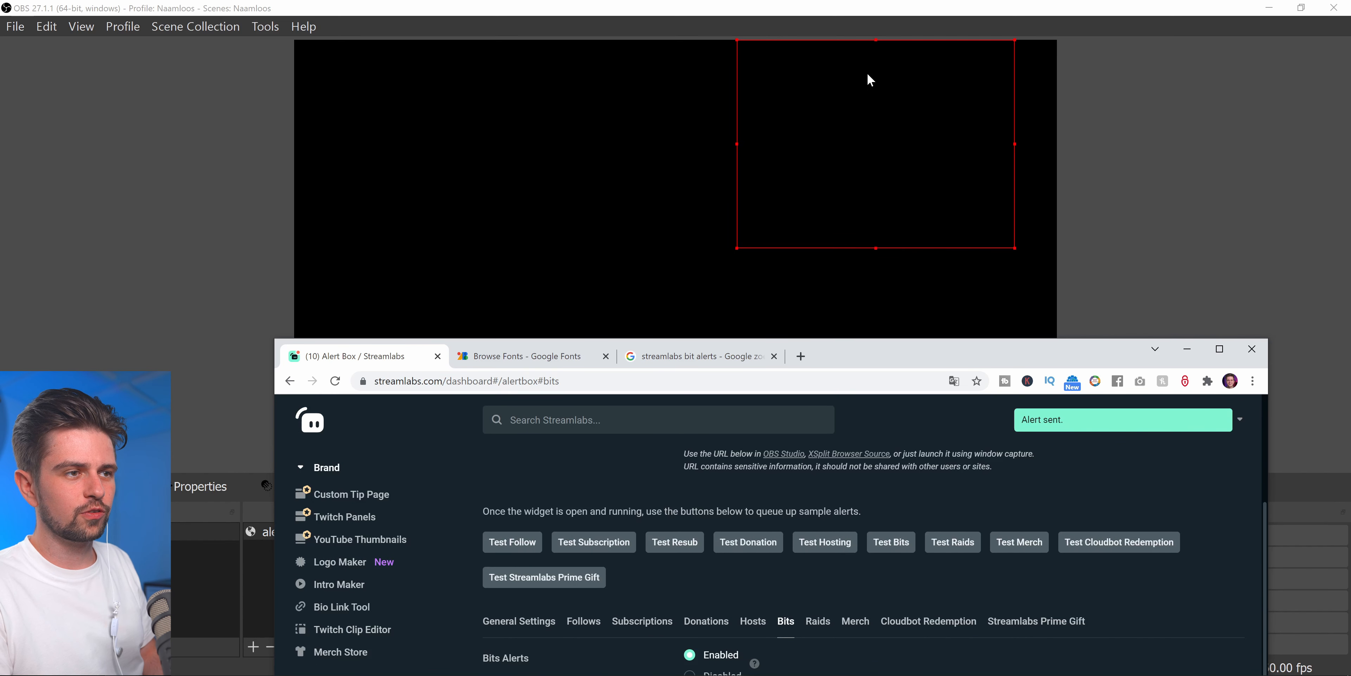
click(600, 546)
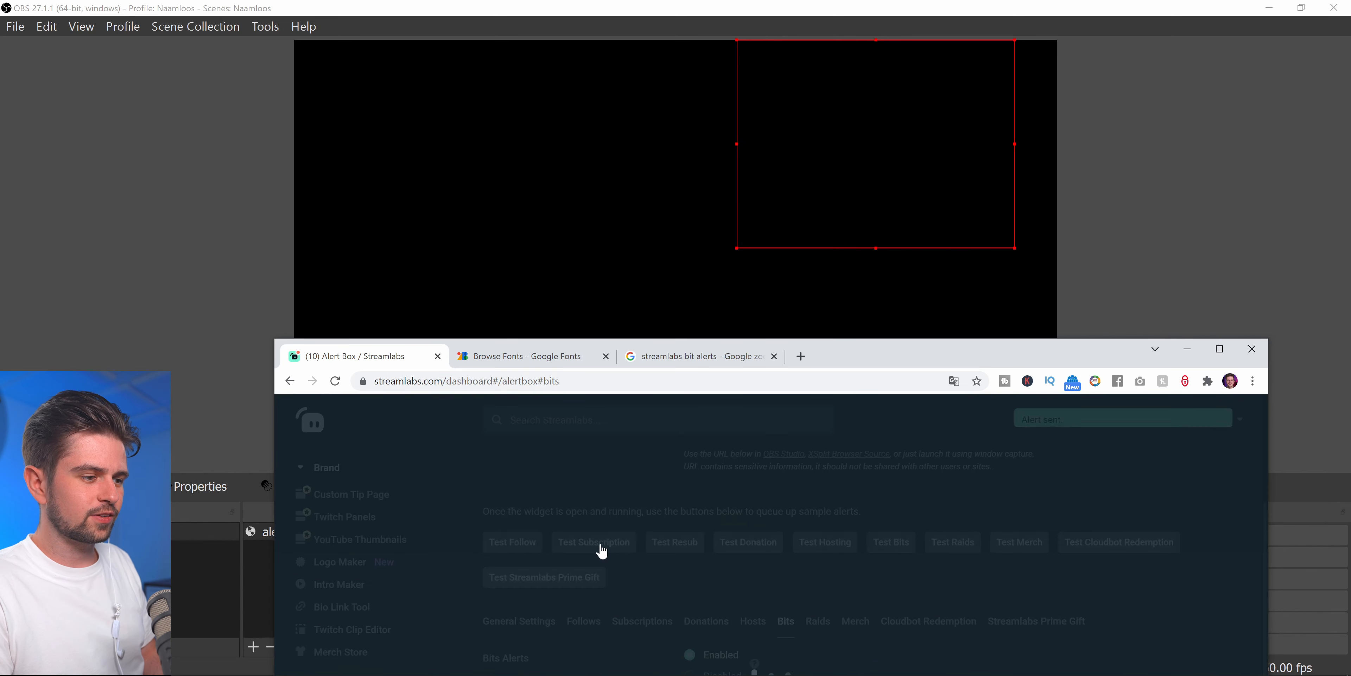
click(1147, 202)
click(827, 338)
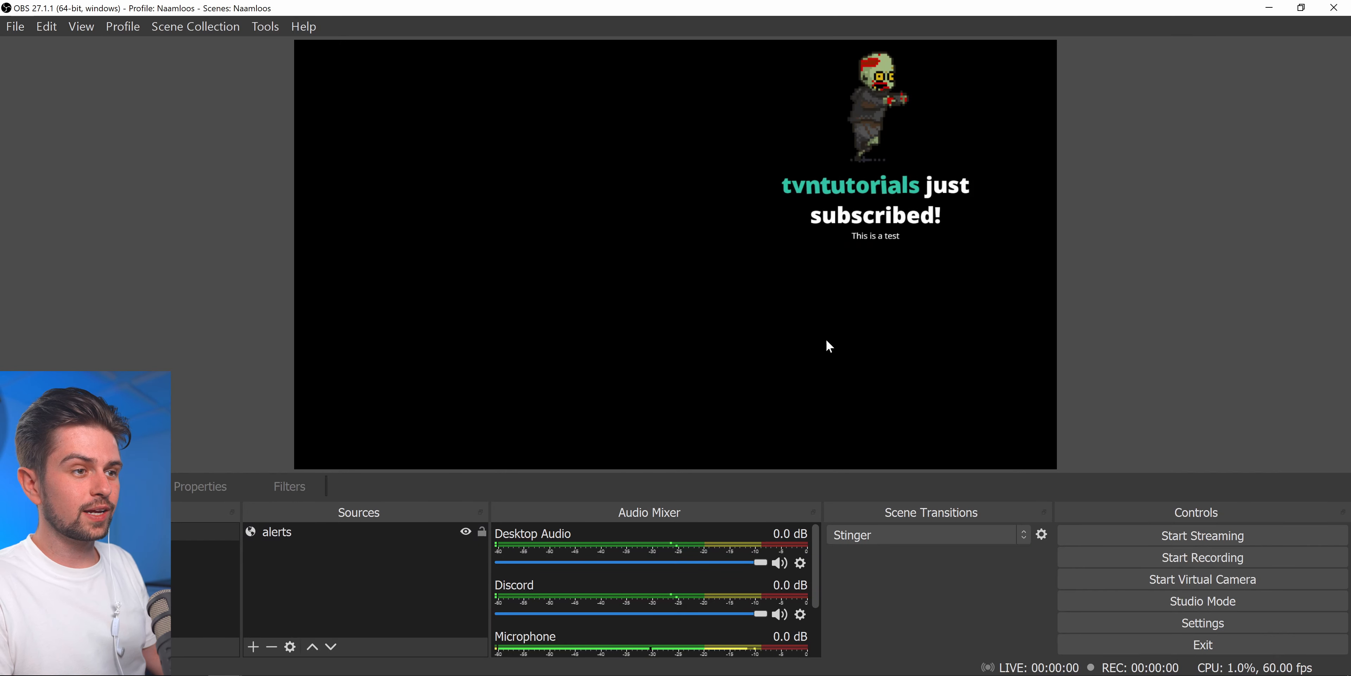
- Return to Streamlabs, maximize the browser, leave only Follows enabled in the event filter, and copy the widget URL
click(121, 662)
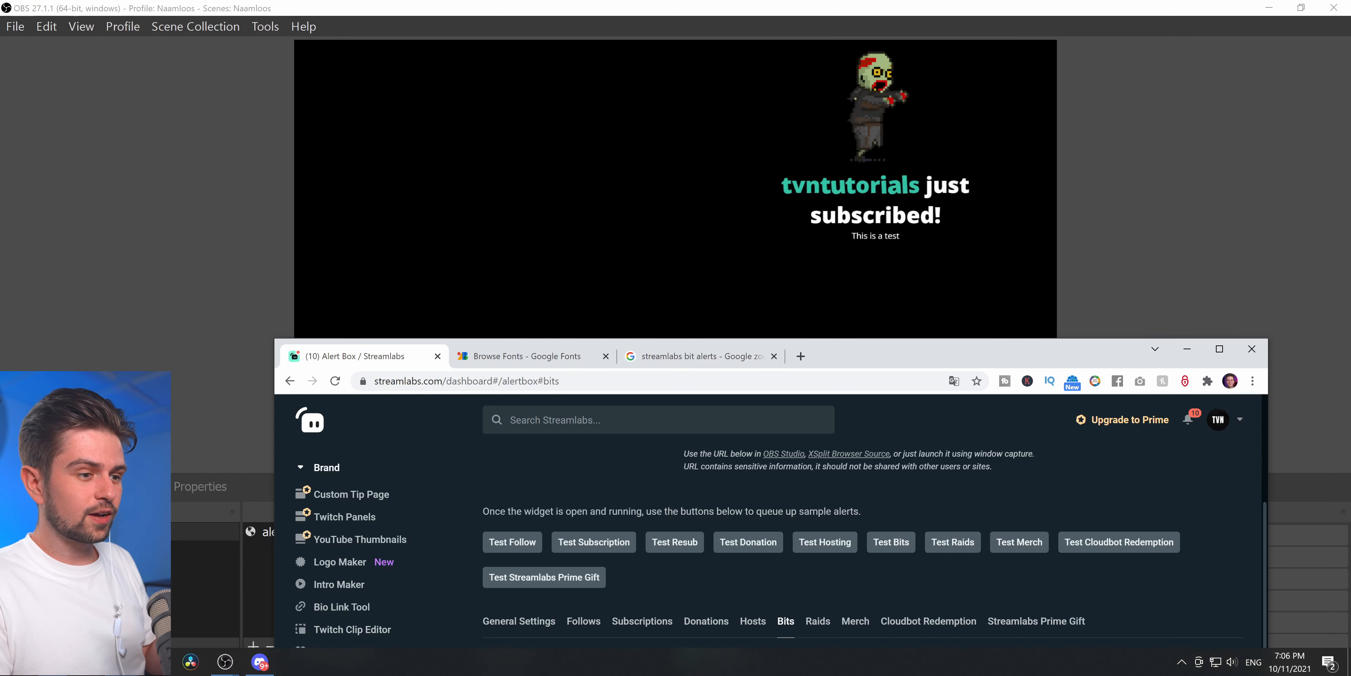
scroll(881, 604, up, 4)
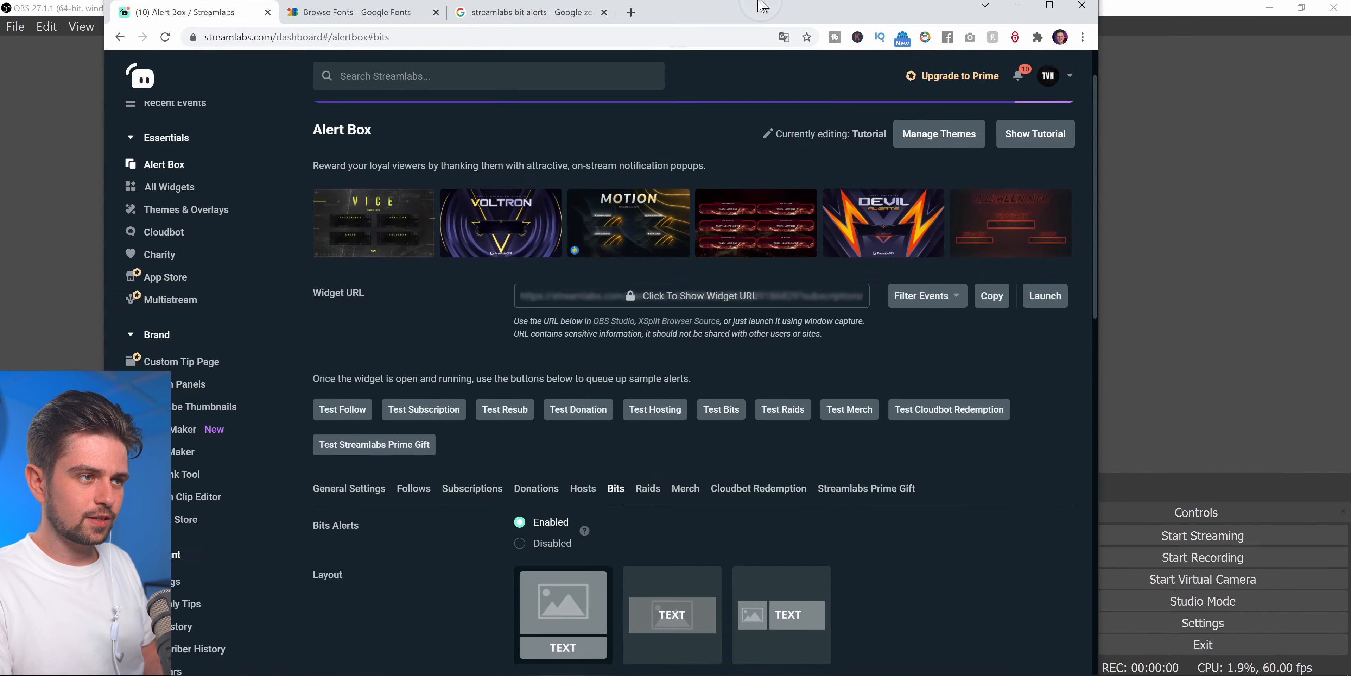
drag(762, 6, 762, 7)
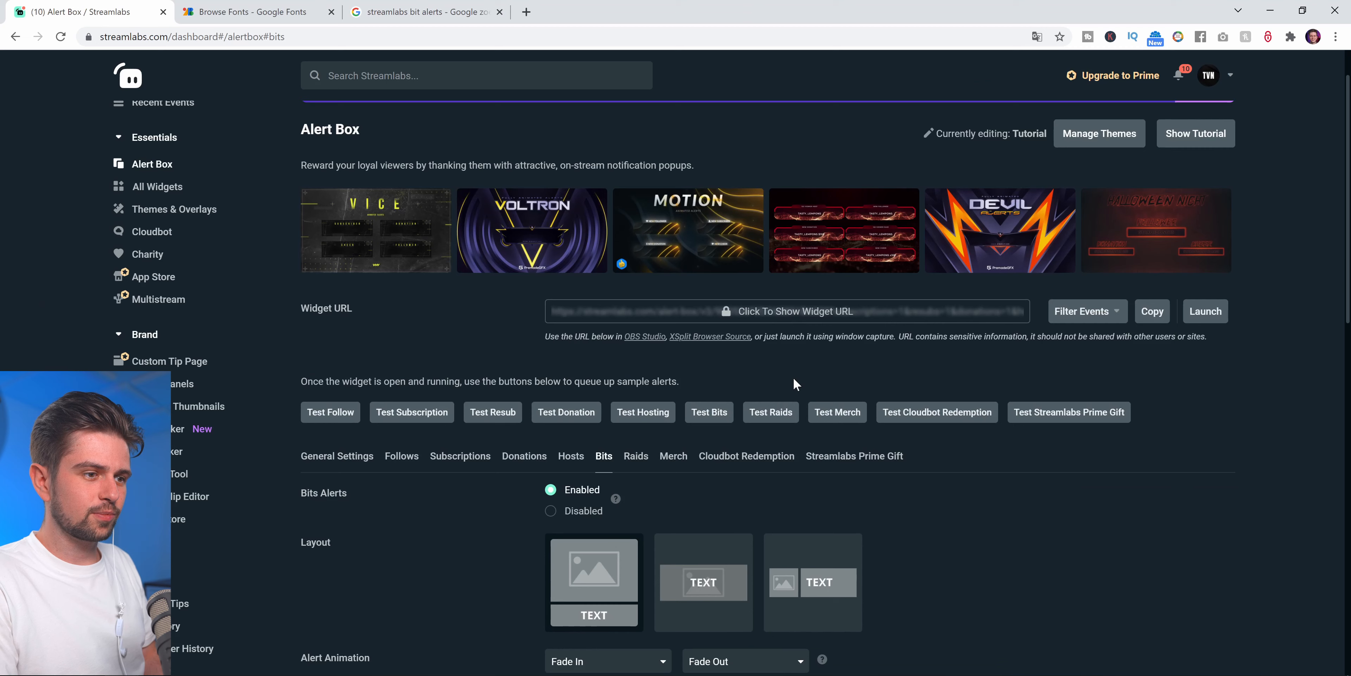
click(1086, 311)
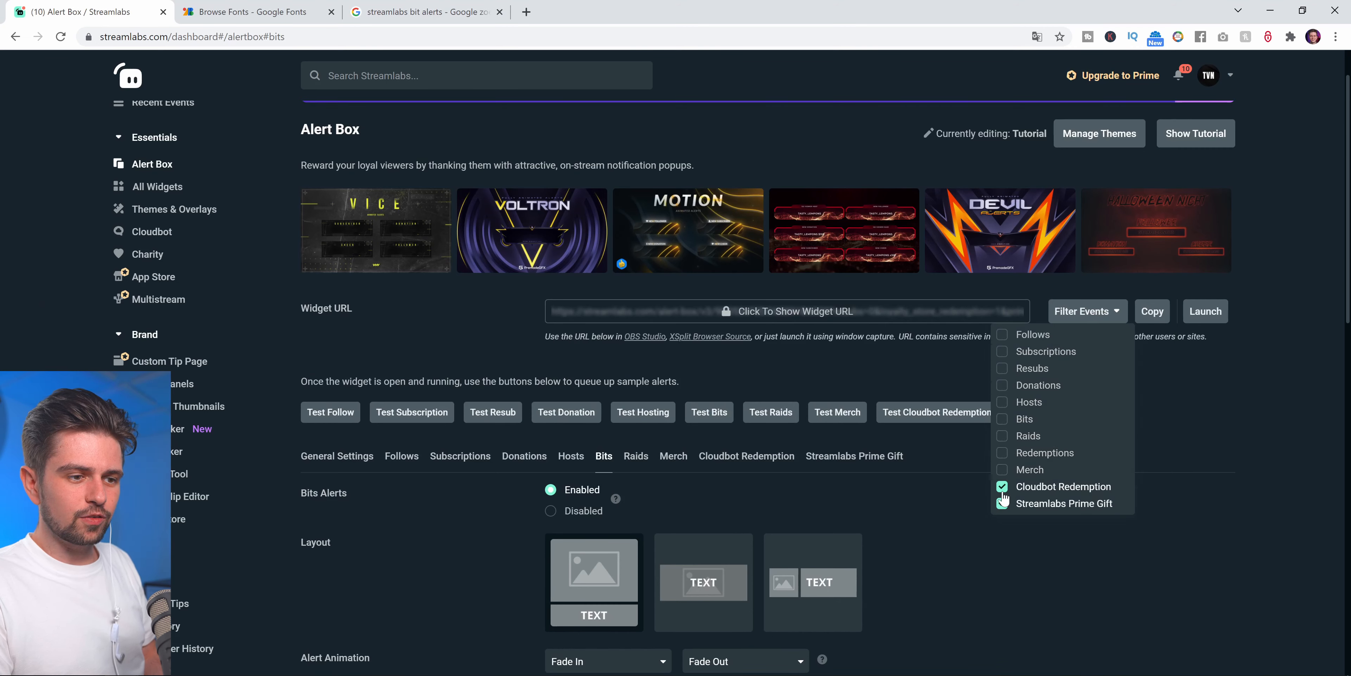
click(1152, 311)
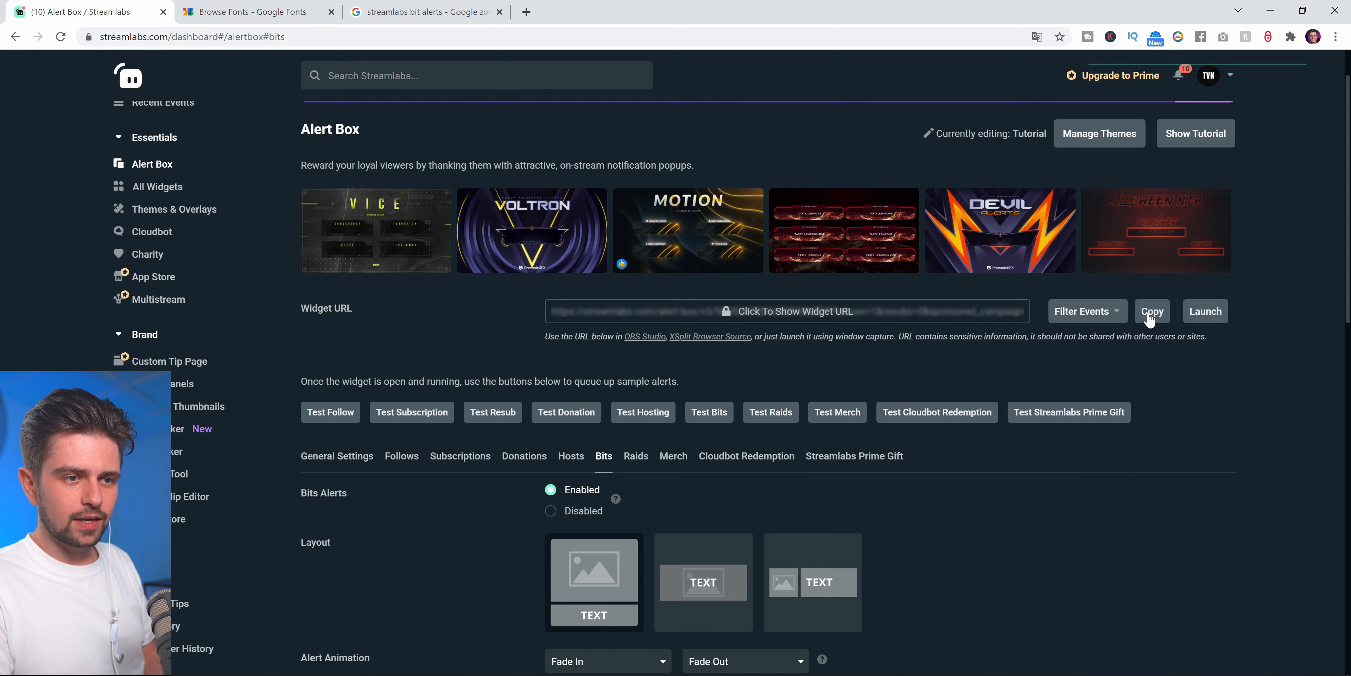
- Switch to OBS and create a new Browser source named follow alert
key(alt+Tab)
click(253, 647)
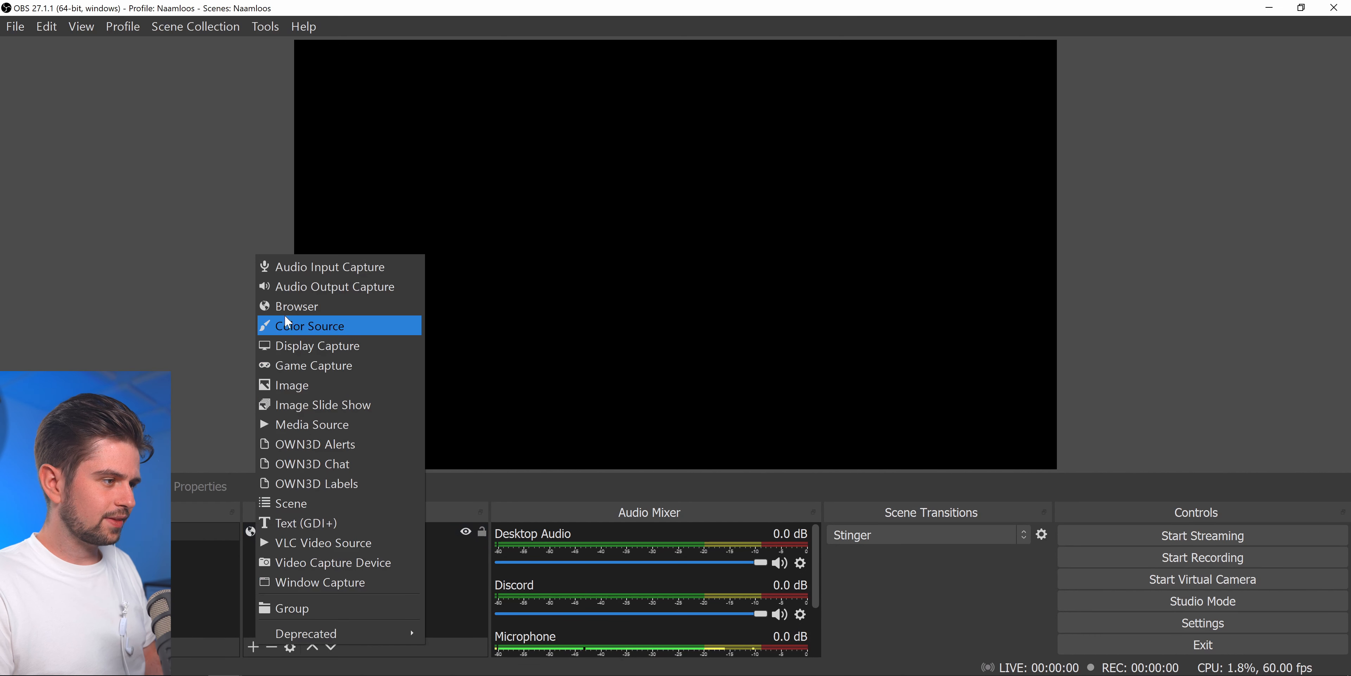
click(286, 307)
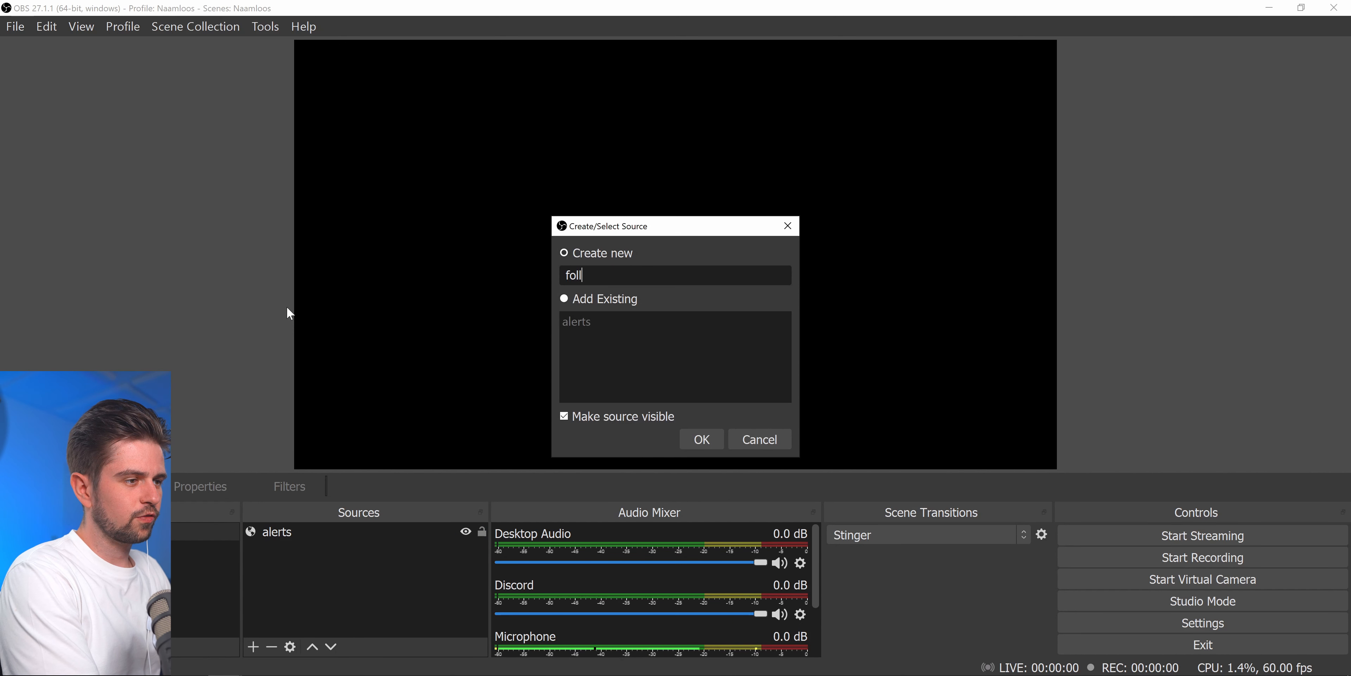
text(follow alert)
key(Return)
- Paste the follows-only widget URL into the follow alert source, confirm it, and move the source slightly away from the canvas's upper-left corner
key(ctrl+v)
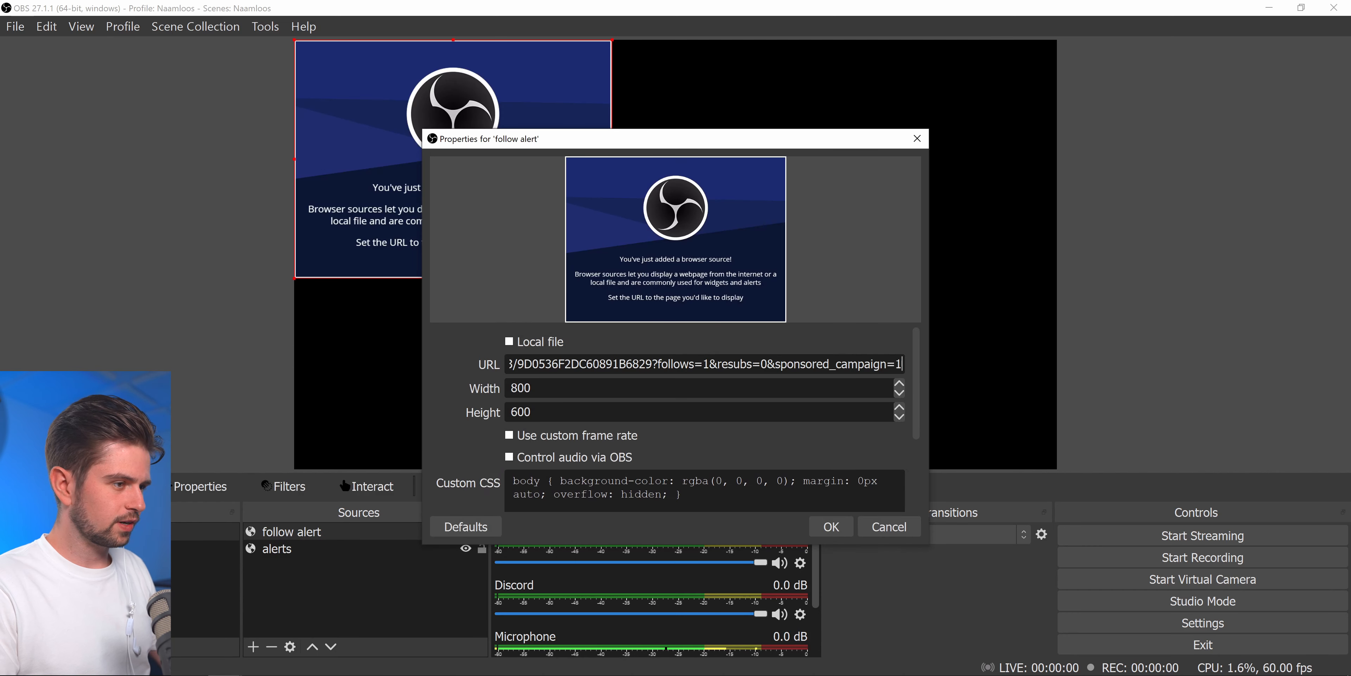
key(Return)
drag(582, 162, 635, 180)
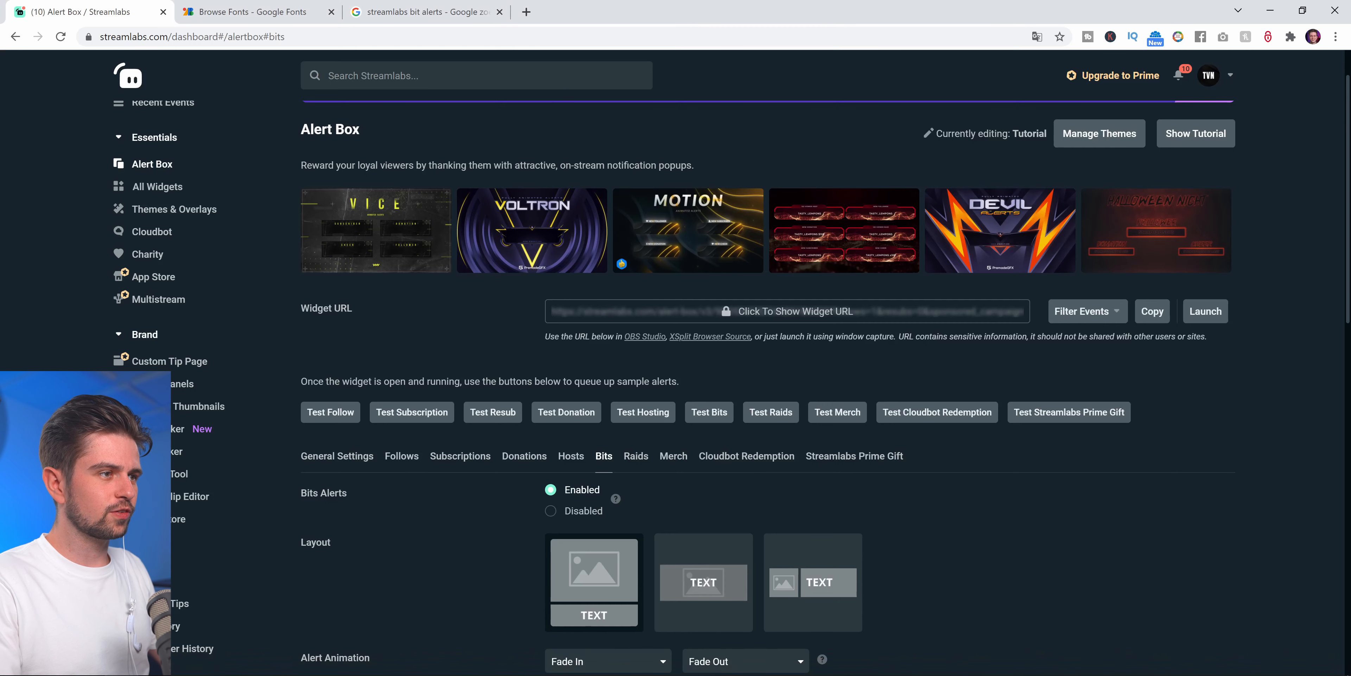
- Restore the smaller Streamlabs window below the preview, send a test subscription and a test follow alert, and check both sources in OBS
double_click(660, 15)
scroll(625, 591, down, 3)
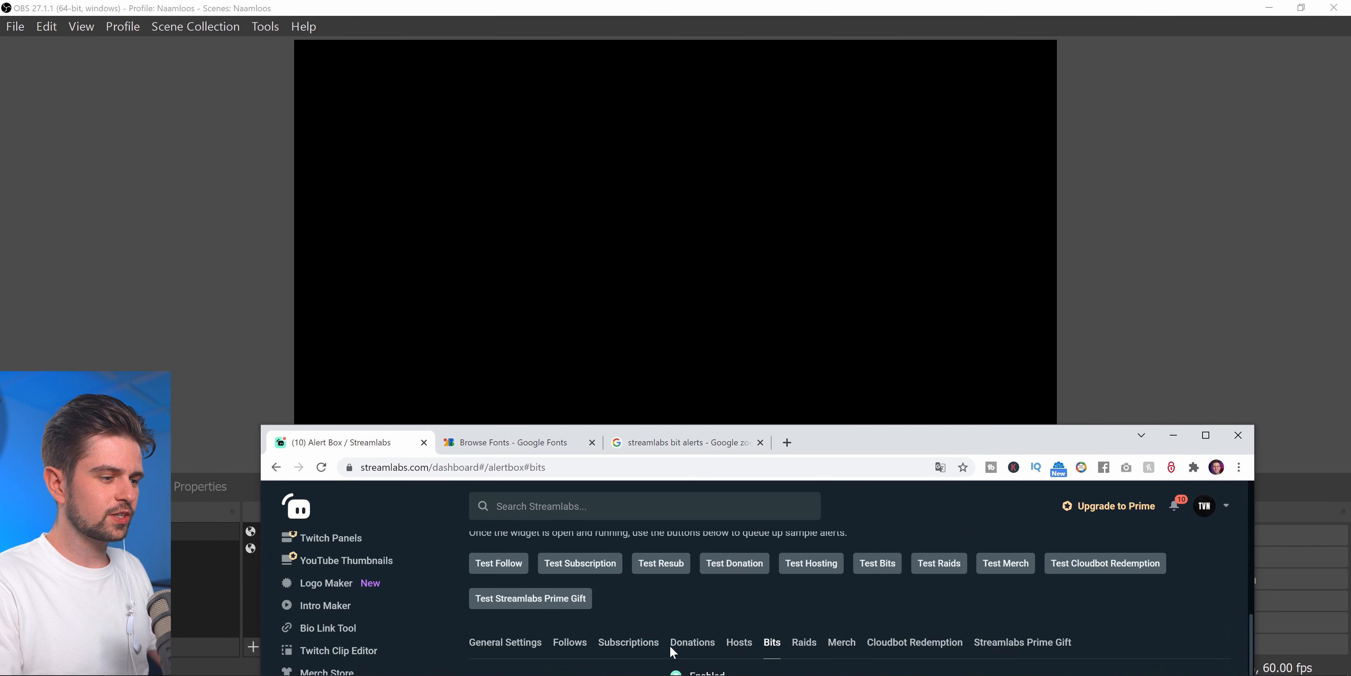
click(582, 562)
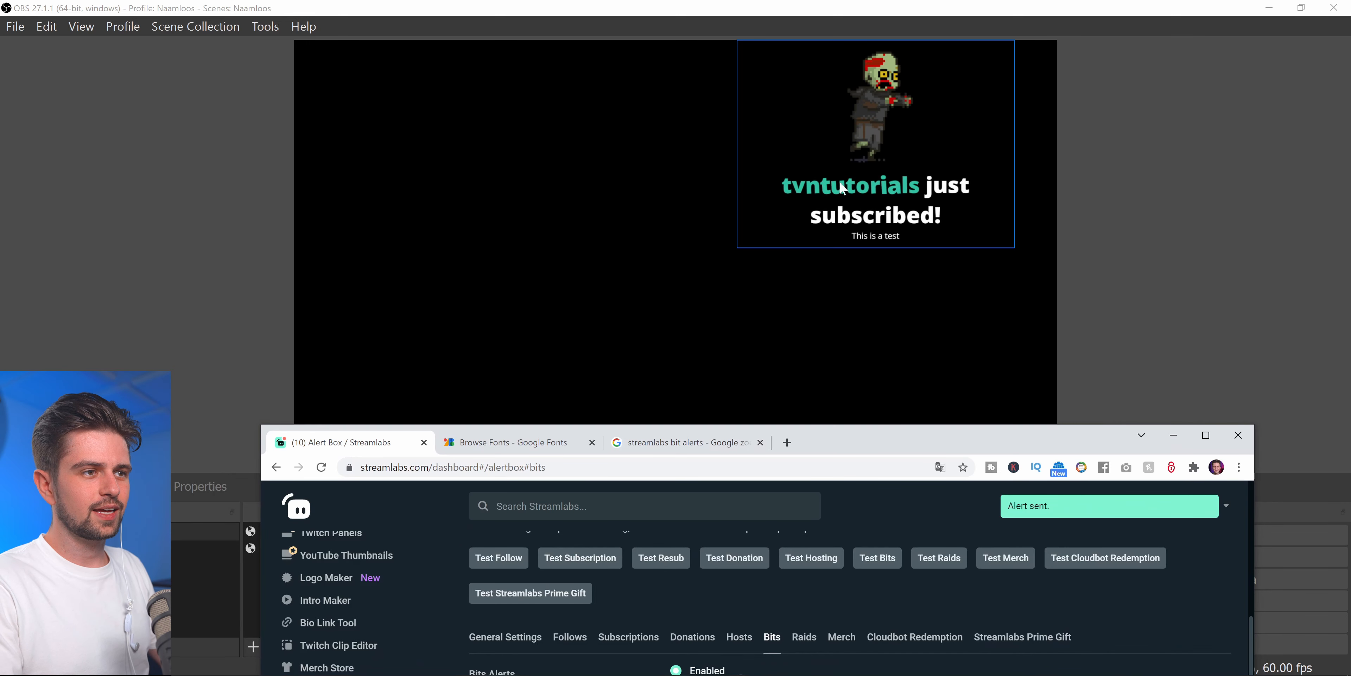
click(502, 560)
click(265, 226)
click(503, 213)
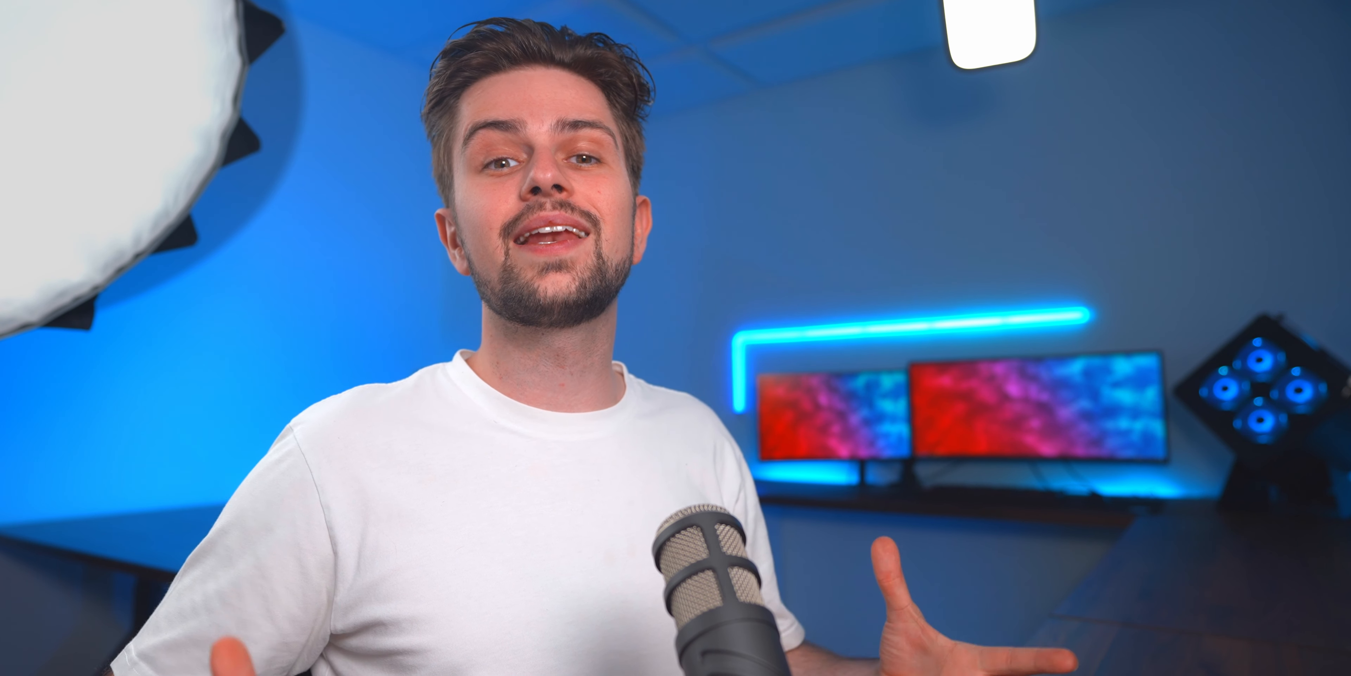